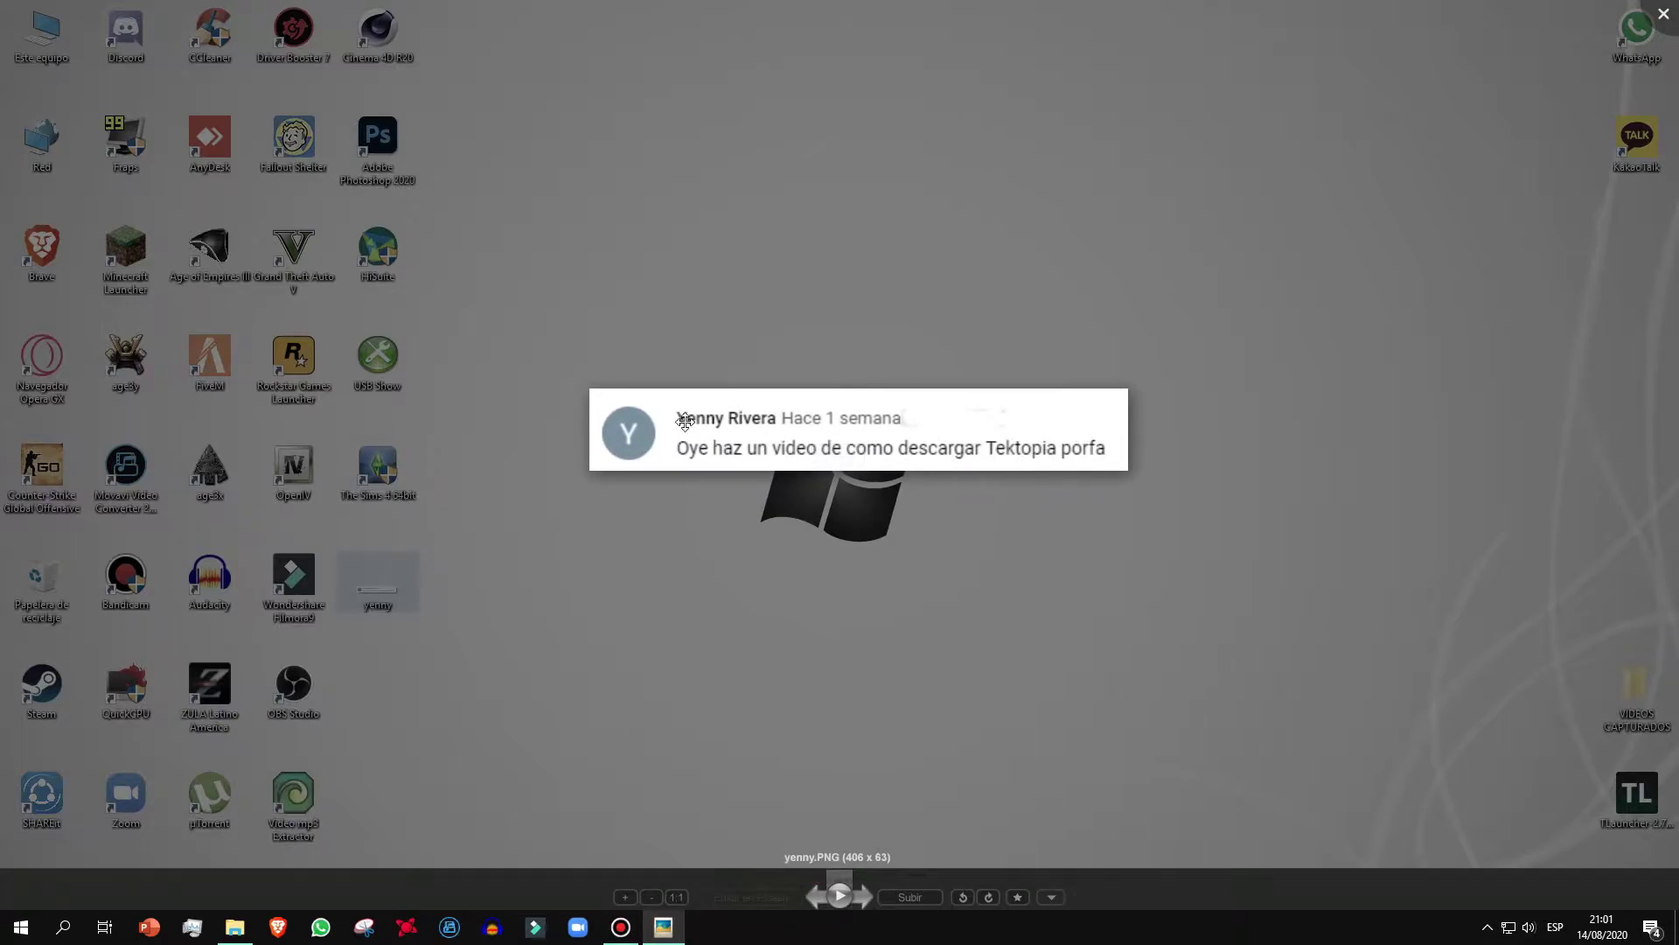
Close the comment screenshot open in the photo viewer
{"action": "left_click", "coordinate": [990, 268]}
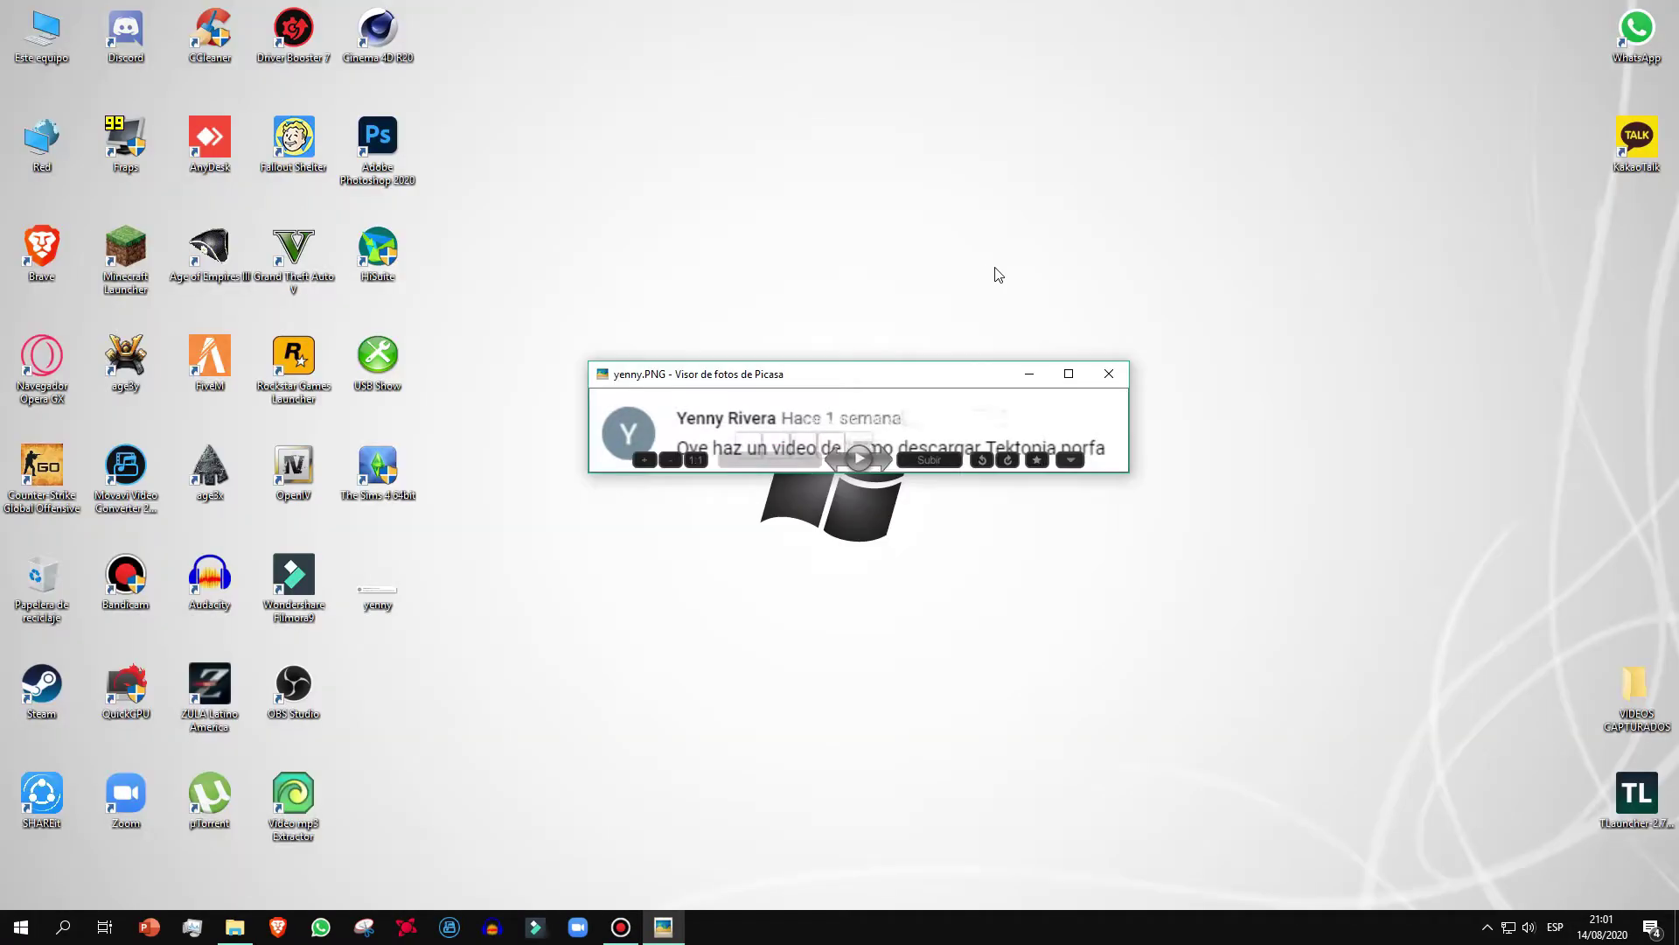
{"action": "left_click", "coordinate": [1109, 374]}
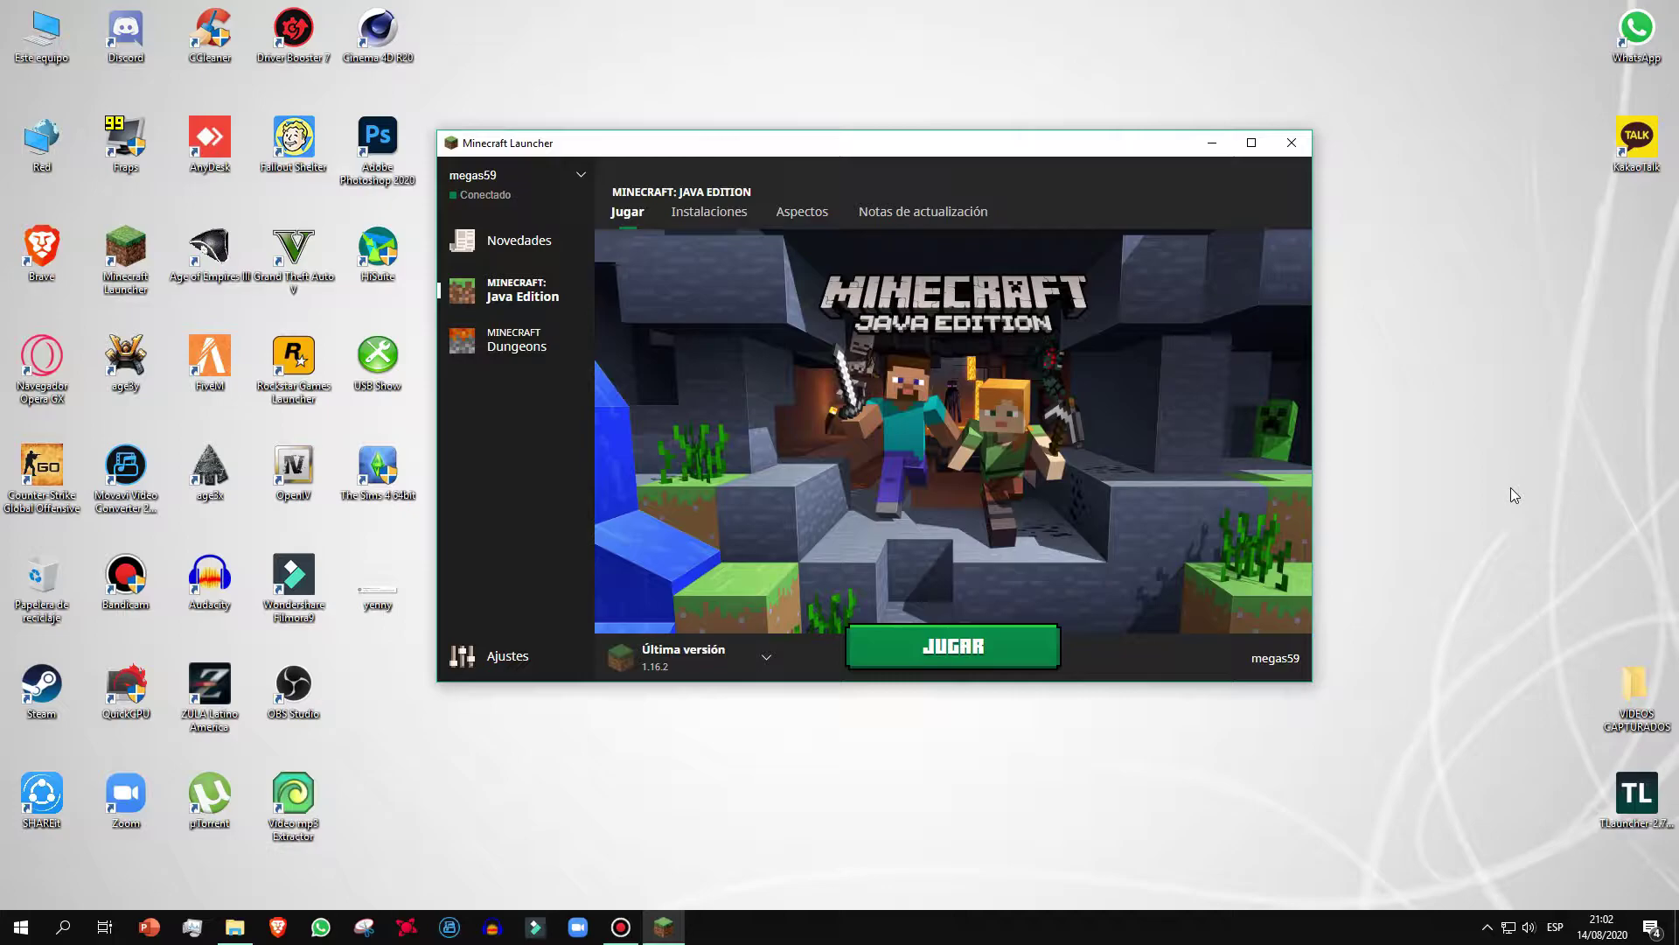
{"action": "mouse_move", "coordinate": [756, 149]}
{"action": "left_mouse_down"}
{"action": "mouse_move", "coordinate": [838, 175]}
{"action": "mouse_move", "coordinate": [789, 151]}
{"action": "left_mouse_up"}
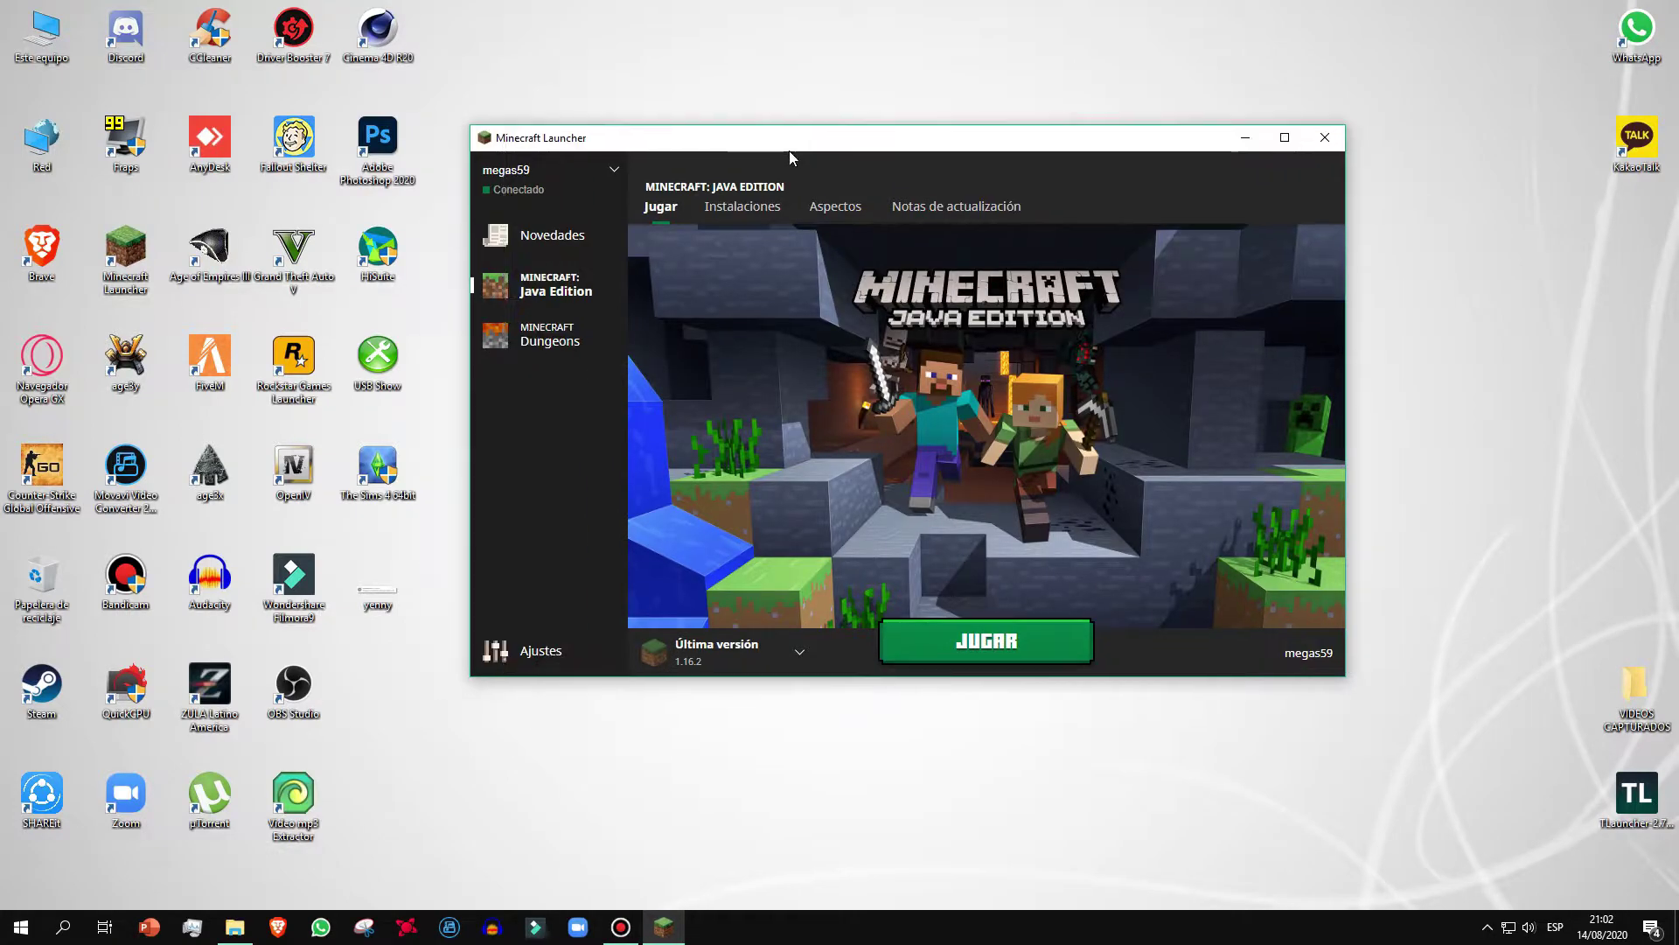
{"action": "left_click", "coordinate": [727, 653]}
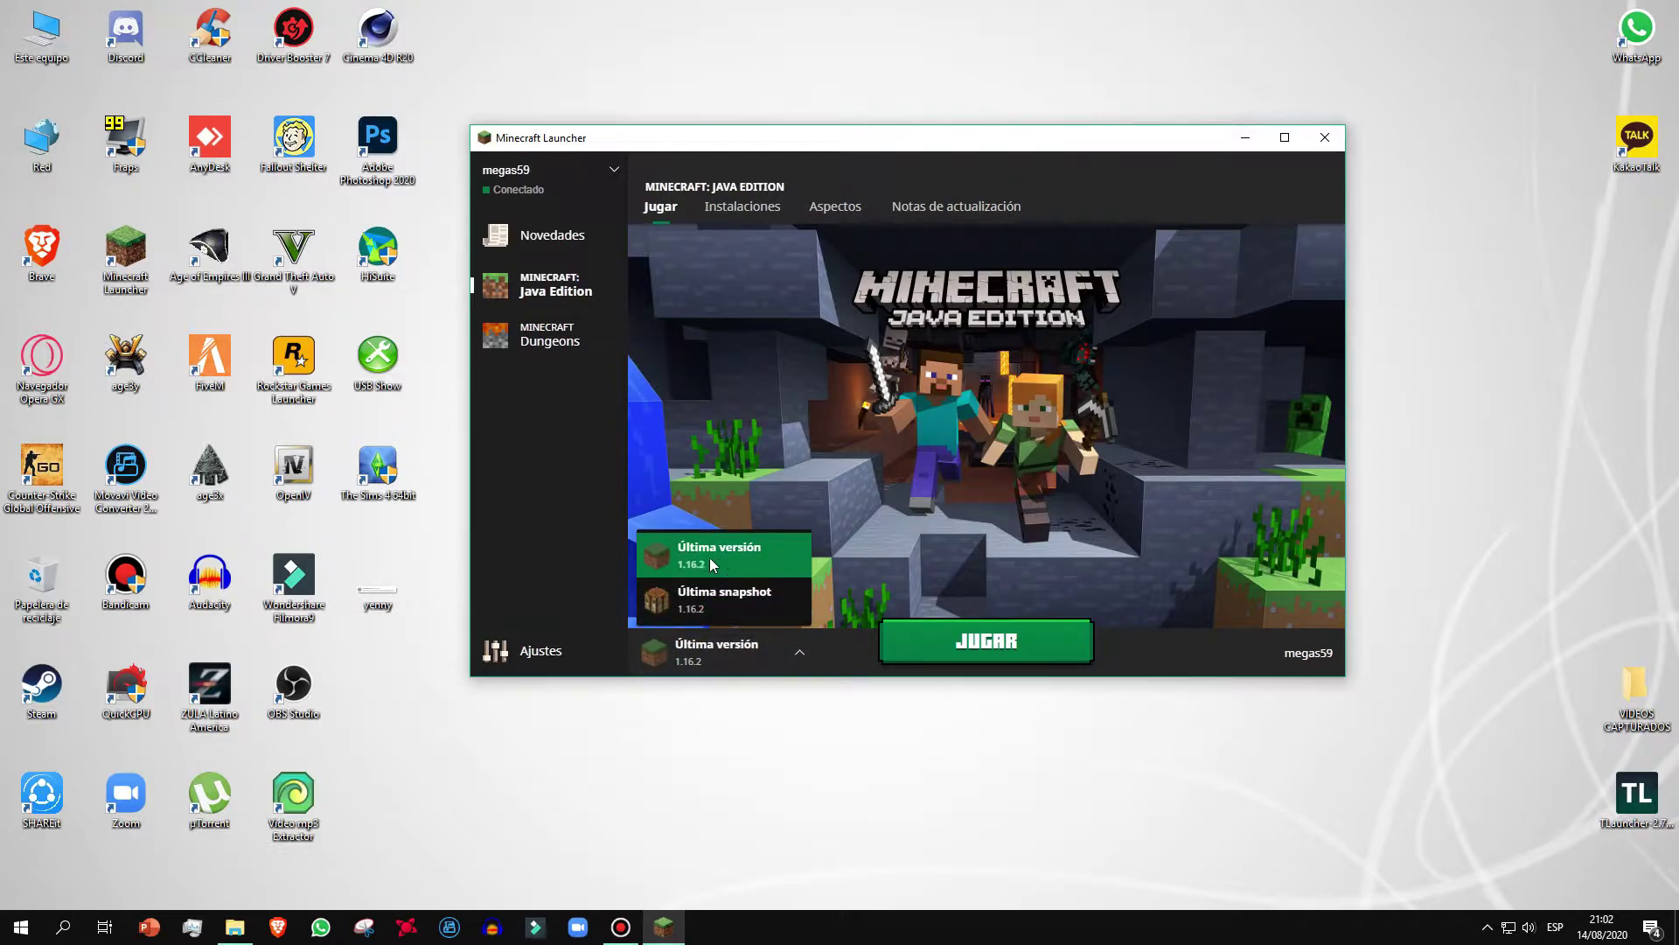
{"action": "left_click_drag", "start_coordinate": [1025, 155], "coordinate": [1031, 154]}
{"action": "left_click", "coordinate": [1538, 327]}
{"action": "right_click", "coordinate": [1480, 317]}
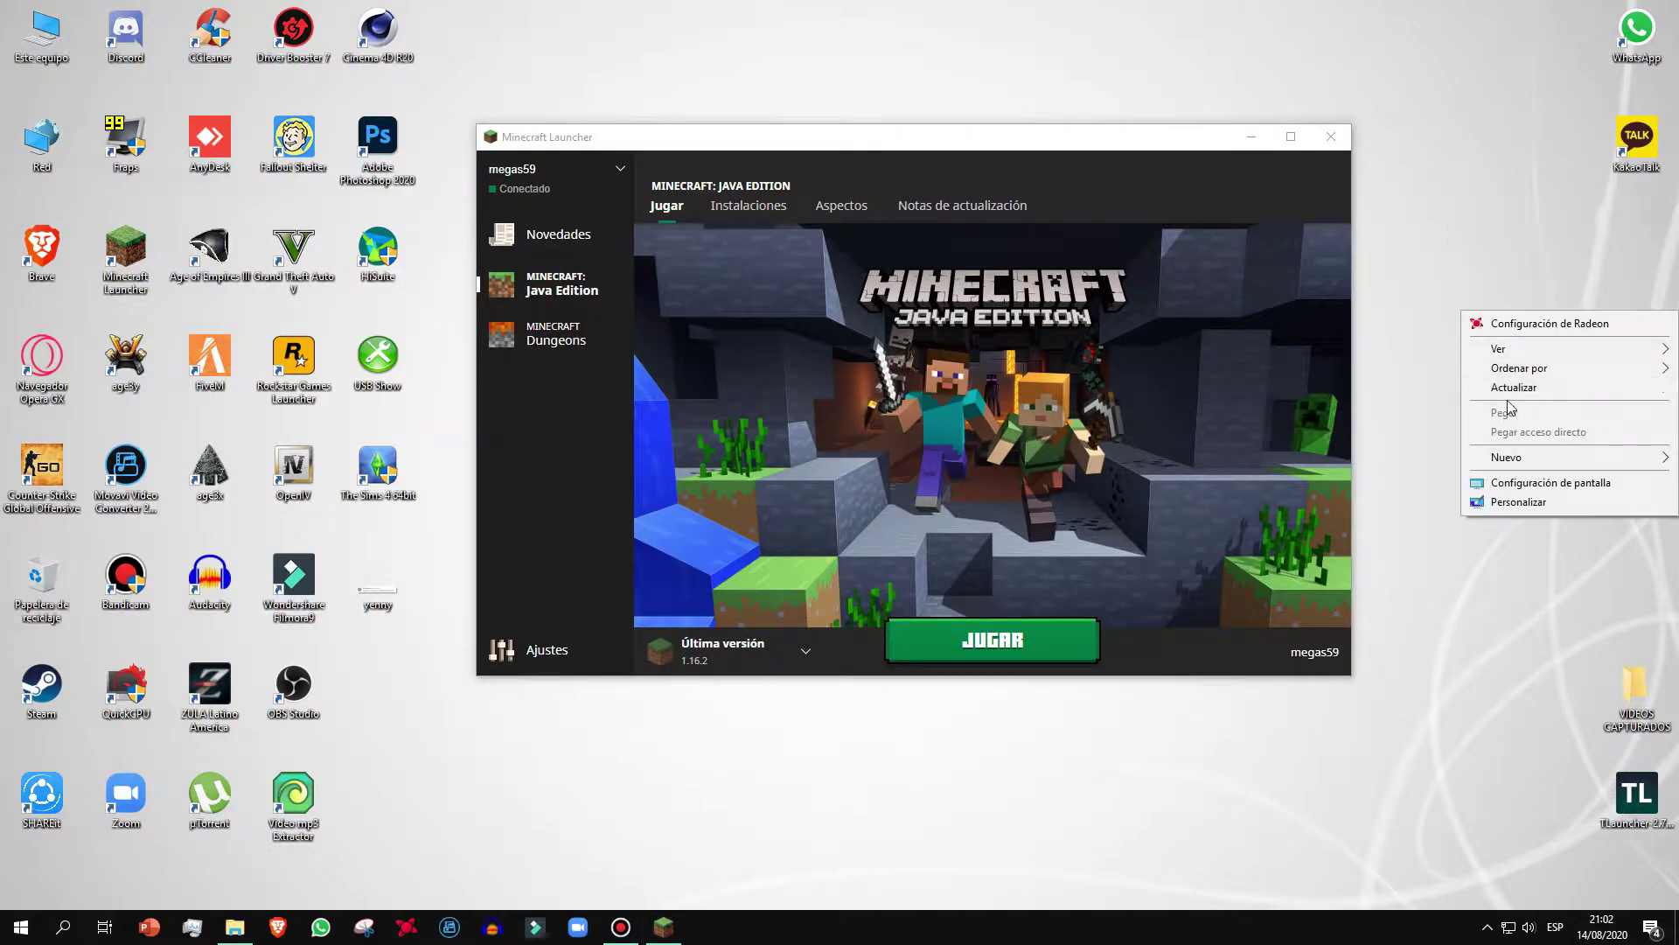
{"action": "mouse_move", "coordinate": [1505, 349]}
{"action": "left_click", "coordinate": [1317, 435]}
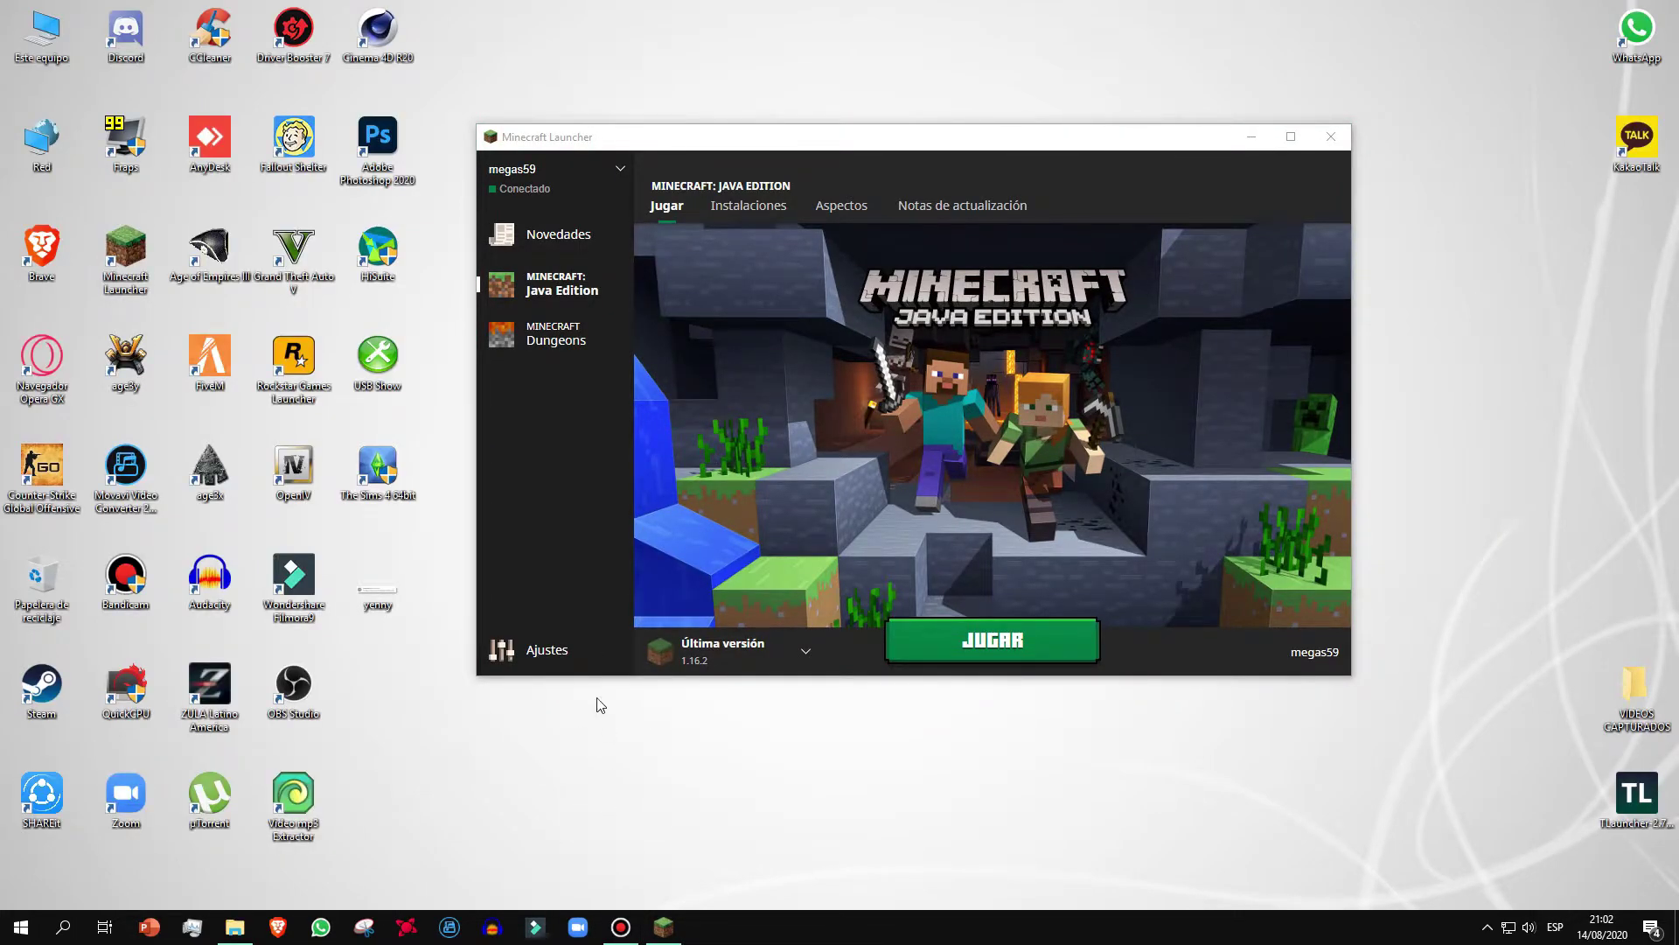
{"action": "left_click", "coordinate": [731, 649]}
{"action": "left_click", "coordinate": [833, 760]}
{"action": "left_click_drag", "start_coordinate": [957, 145], "coordinate": [978, 155]}
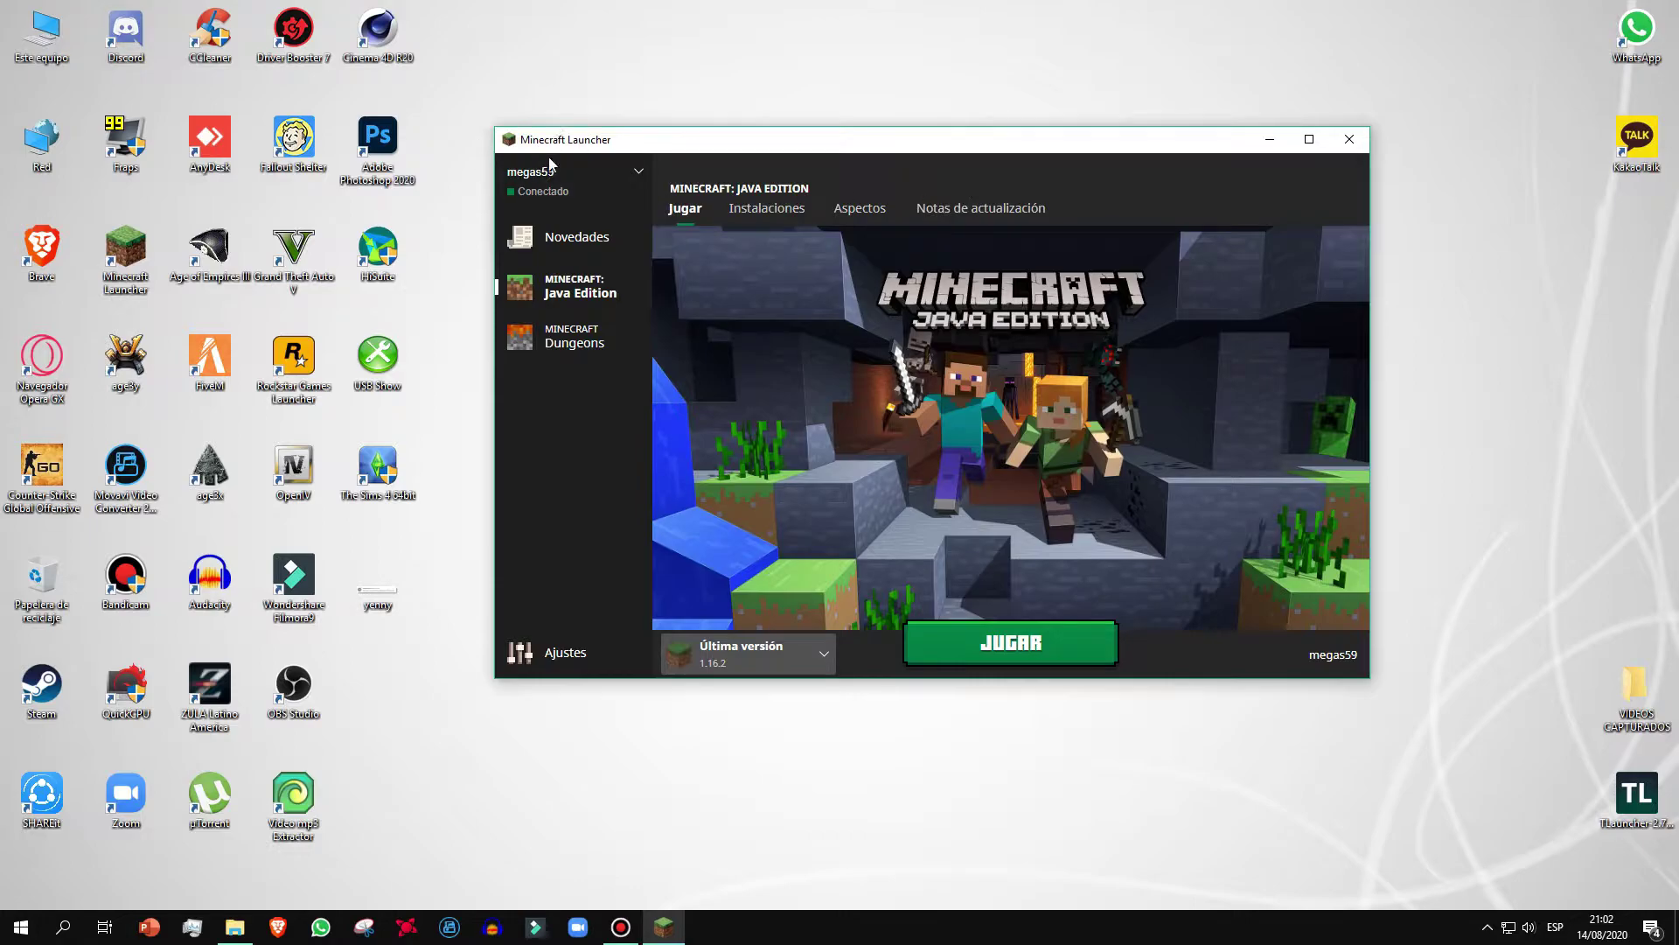
Create an unnamed Java Edition installation using release 1.12.2 and launch it to download the game files
{"action": "left_click", "coordinate": [762, 213]}
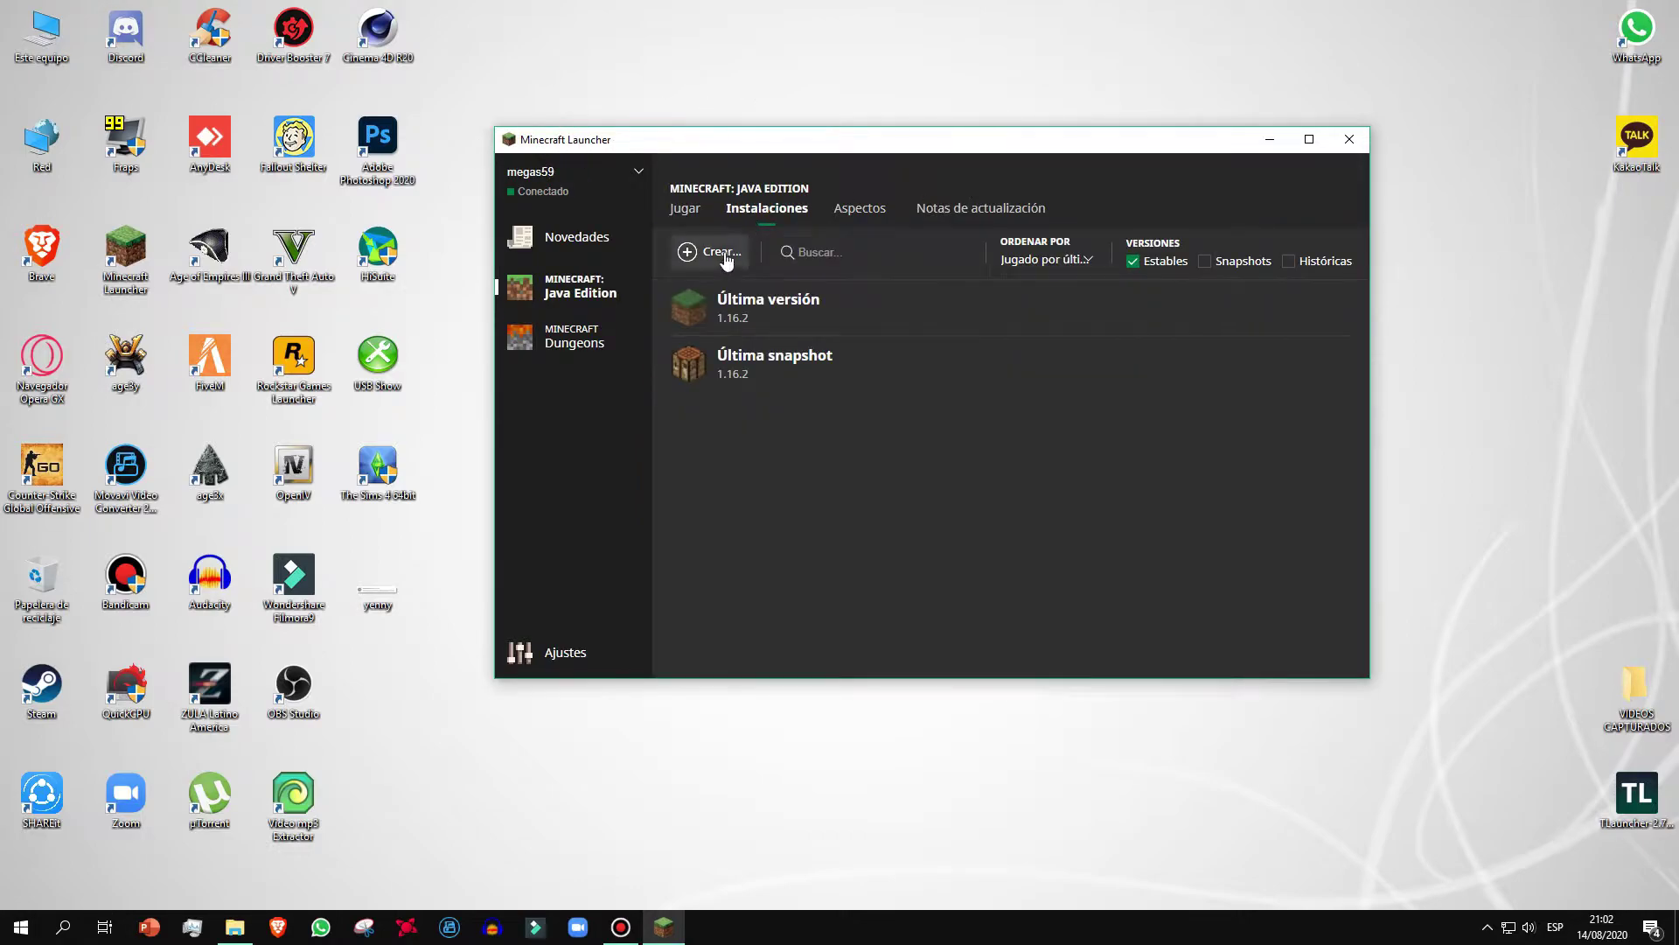
{"action": "left_click", "coordinate": [723, 253]}
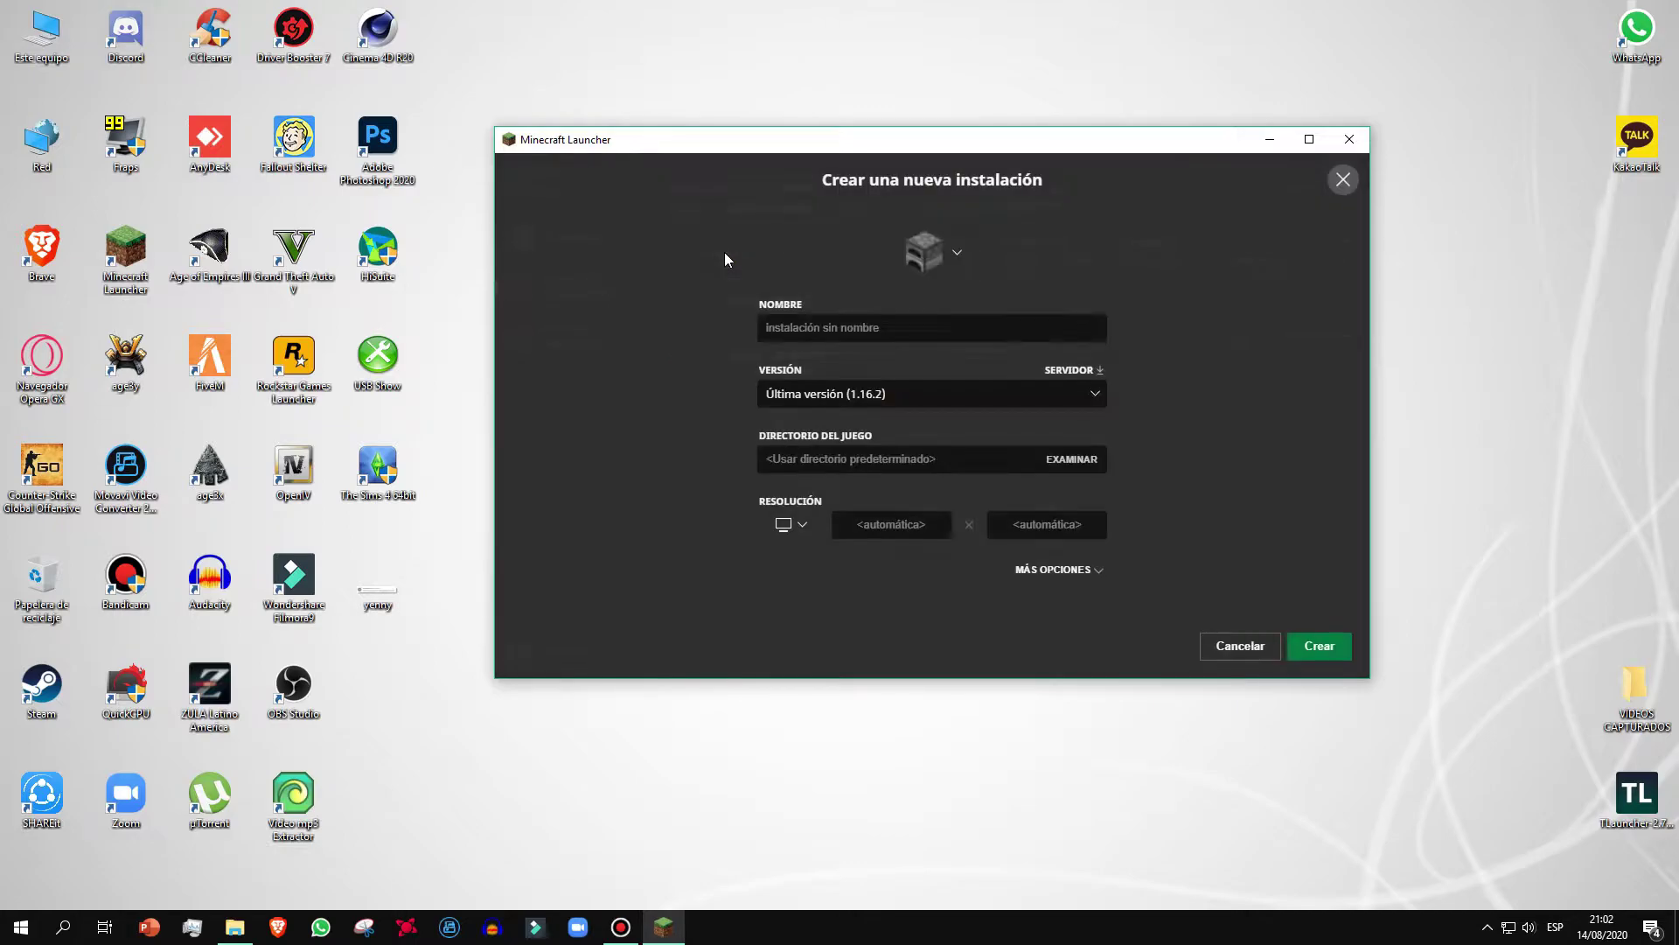
{"action": "left_click", "coordinate": [812, 395]}
{"action": "scroll", "coordinate": [841, 351], "scroll_direction": "down", "scroll_amount": 2}
{"action": "scroll", "coordinate": [842, 351], "scroll_direction": "down", "scroll_amount": 4}
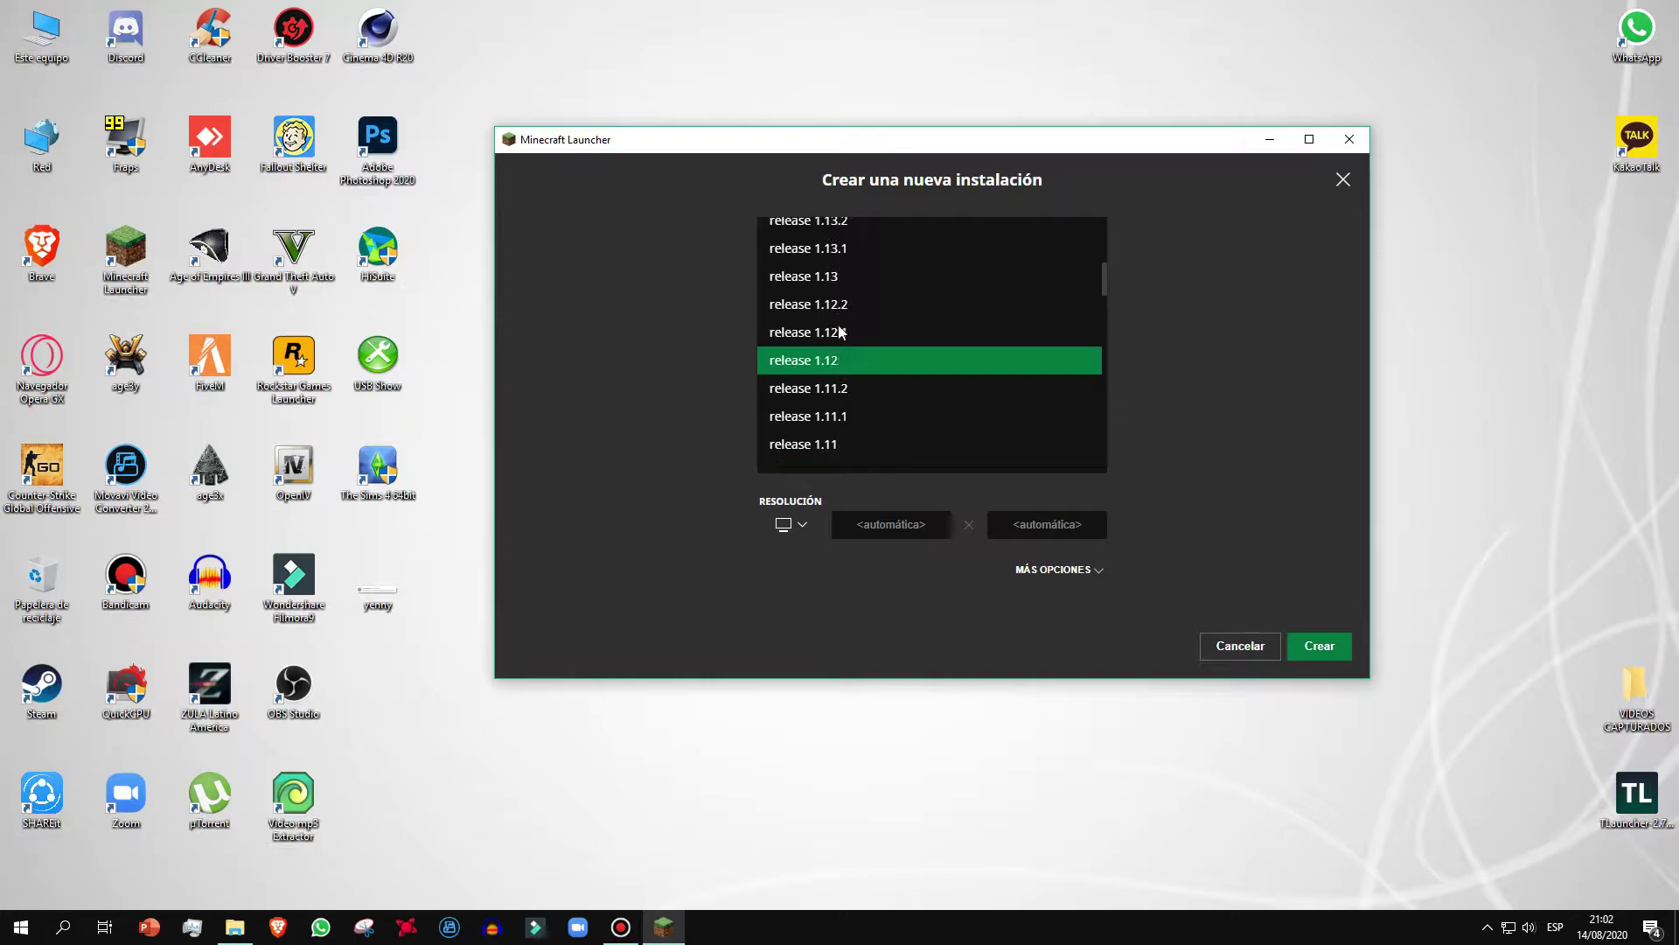
{"action": "left_click", "coordinate": [839, 304]}
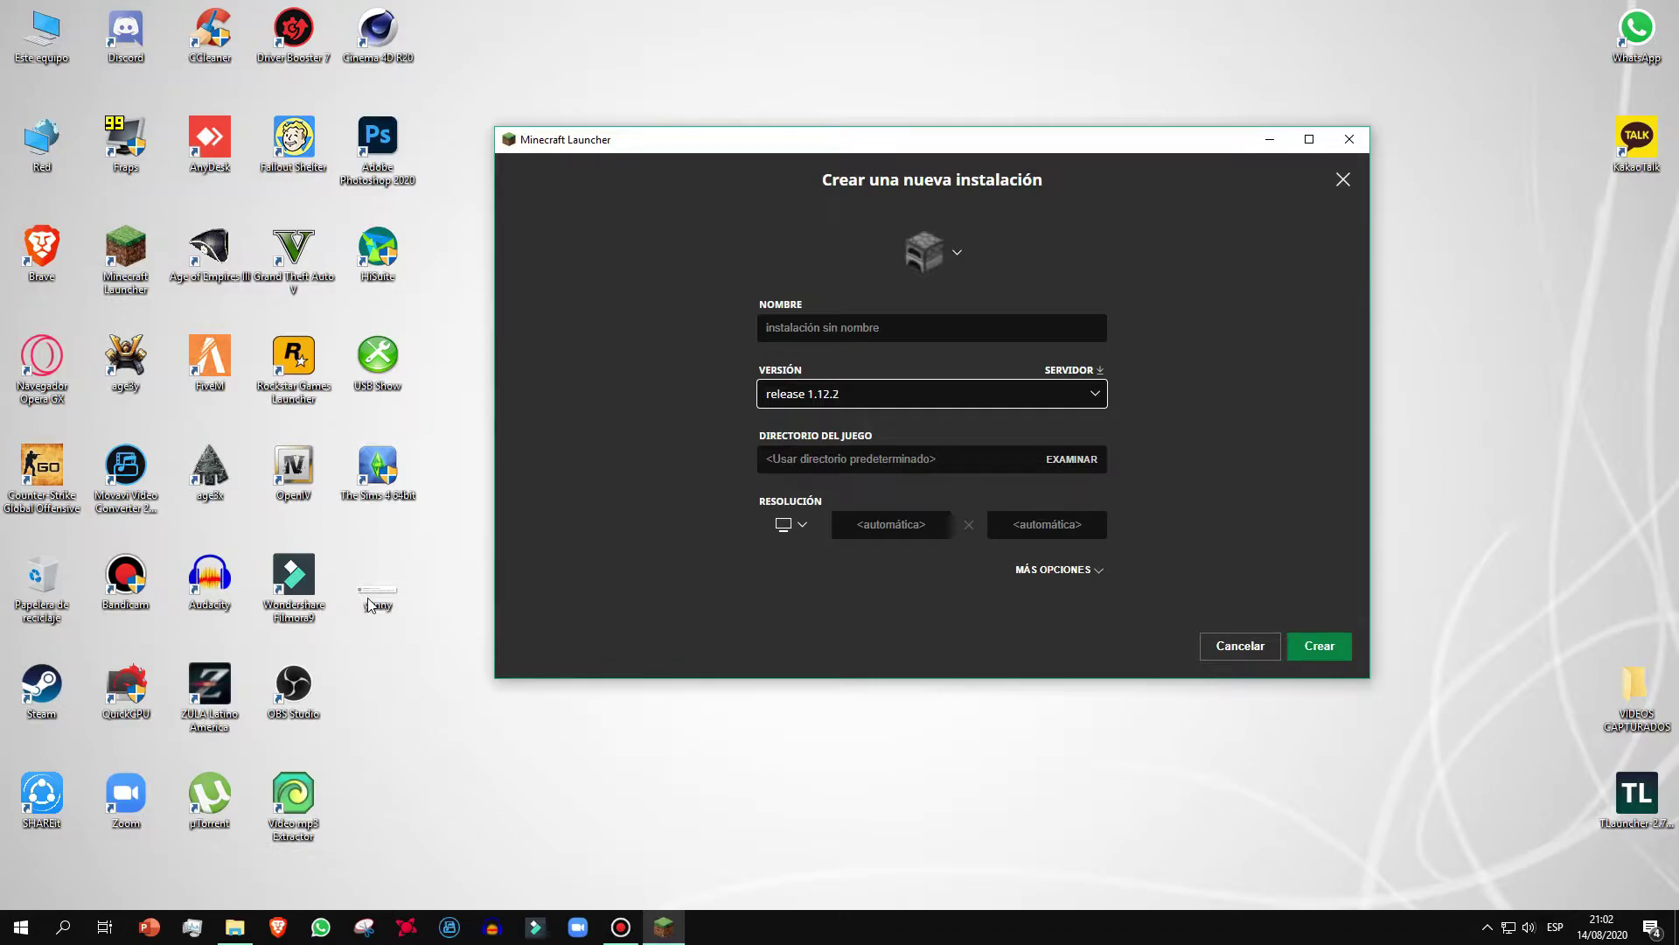
{"action": "left_click", "coordinate": [1319, 645]}
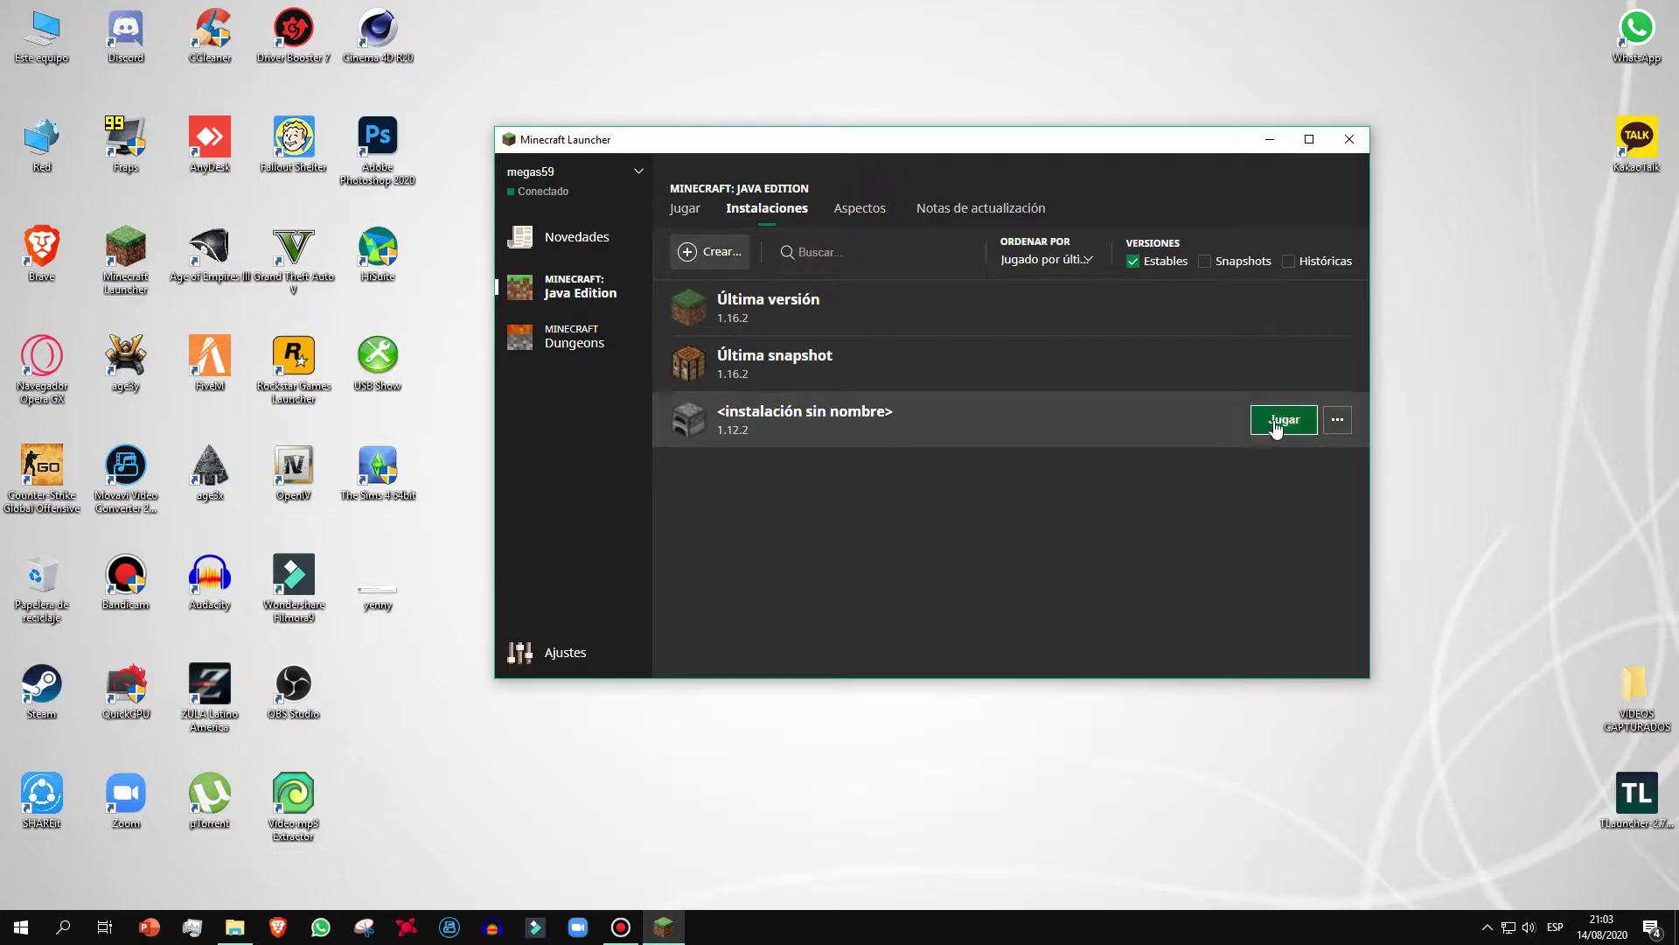
{"action": "left_click", "coordinate": [1279, 422]}
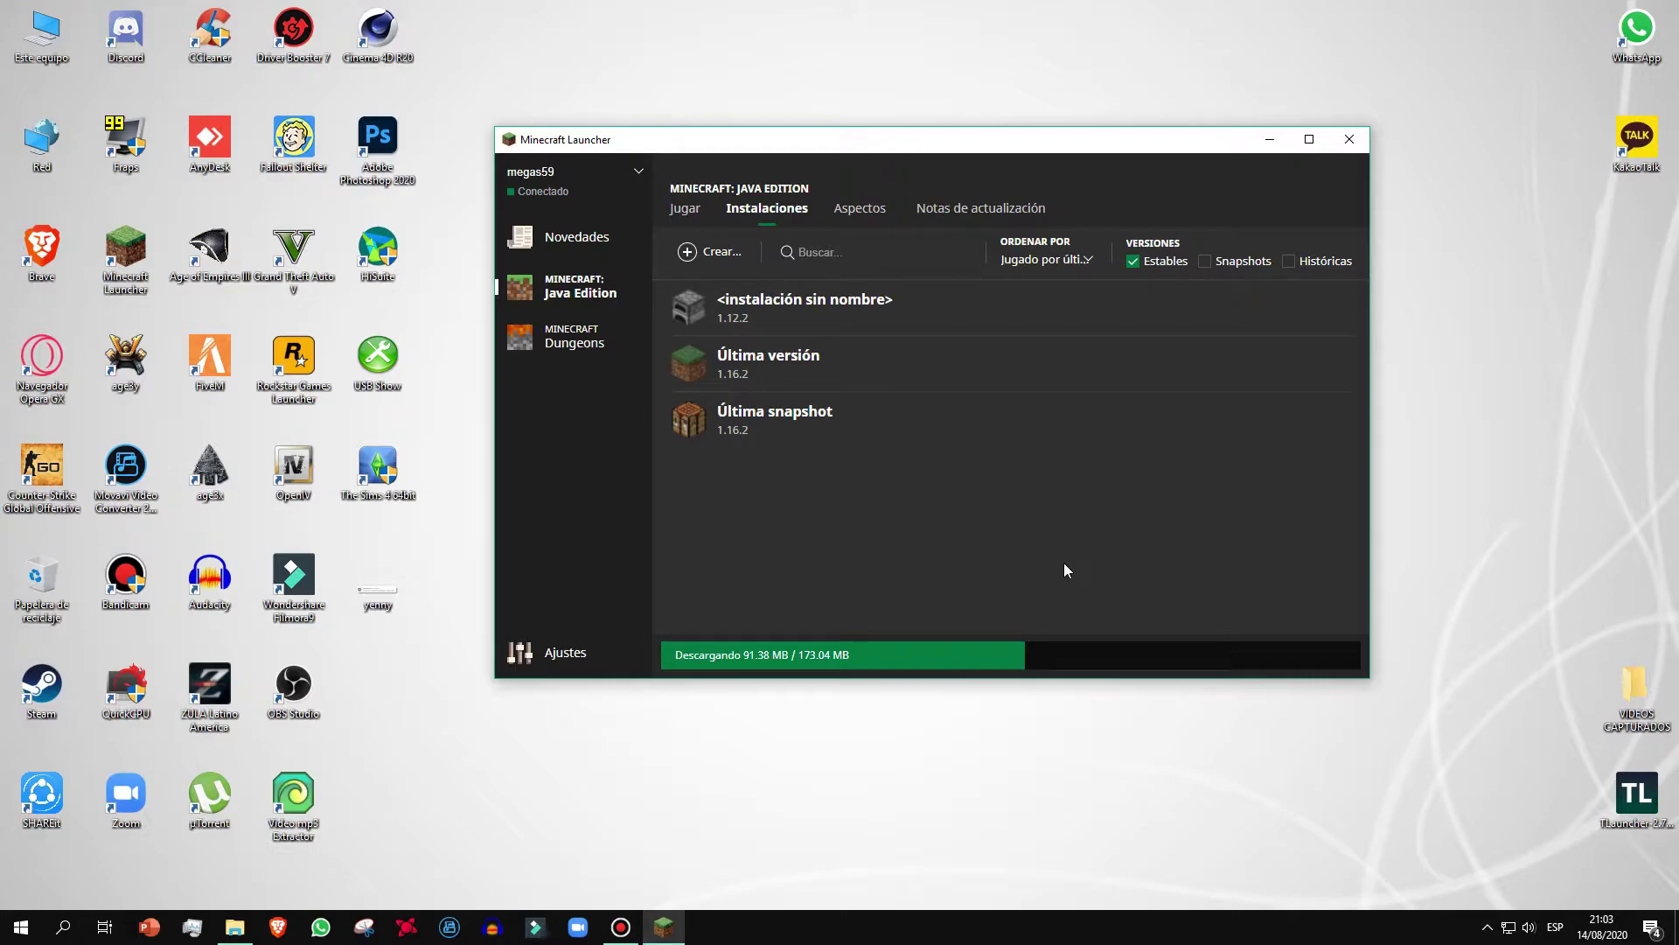
{"action": "left_click", "coordinate": [1269, 140]}
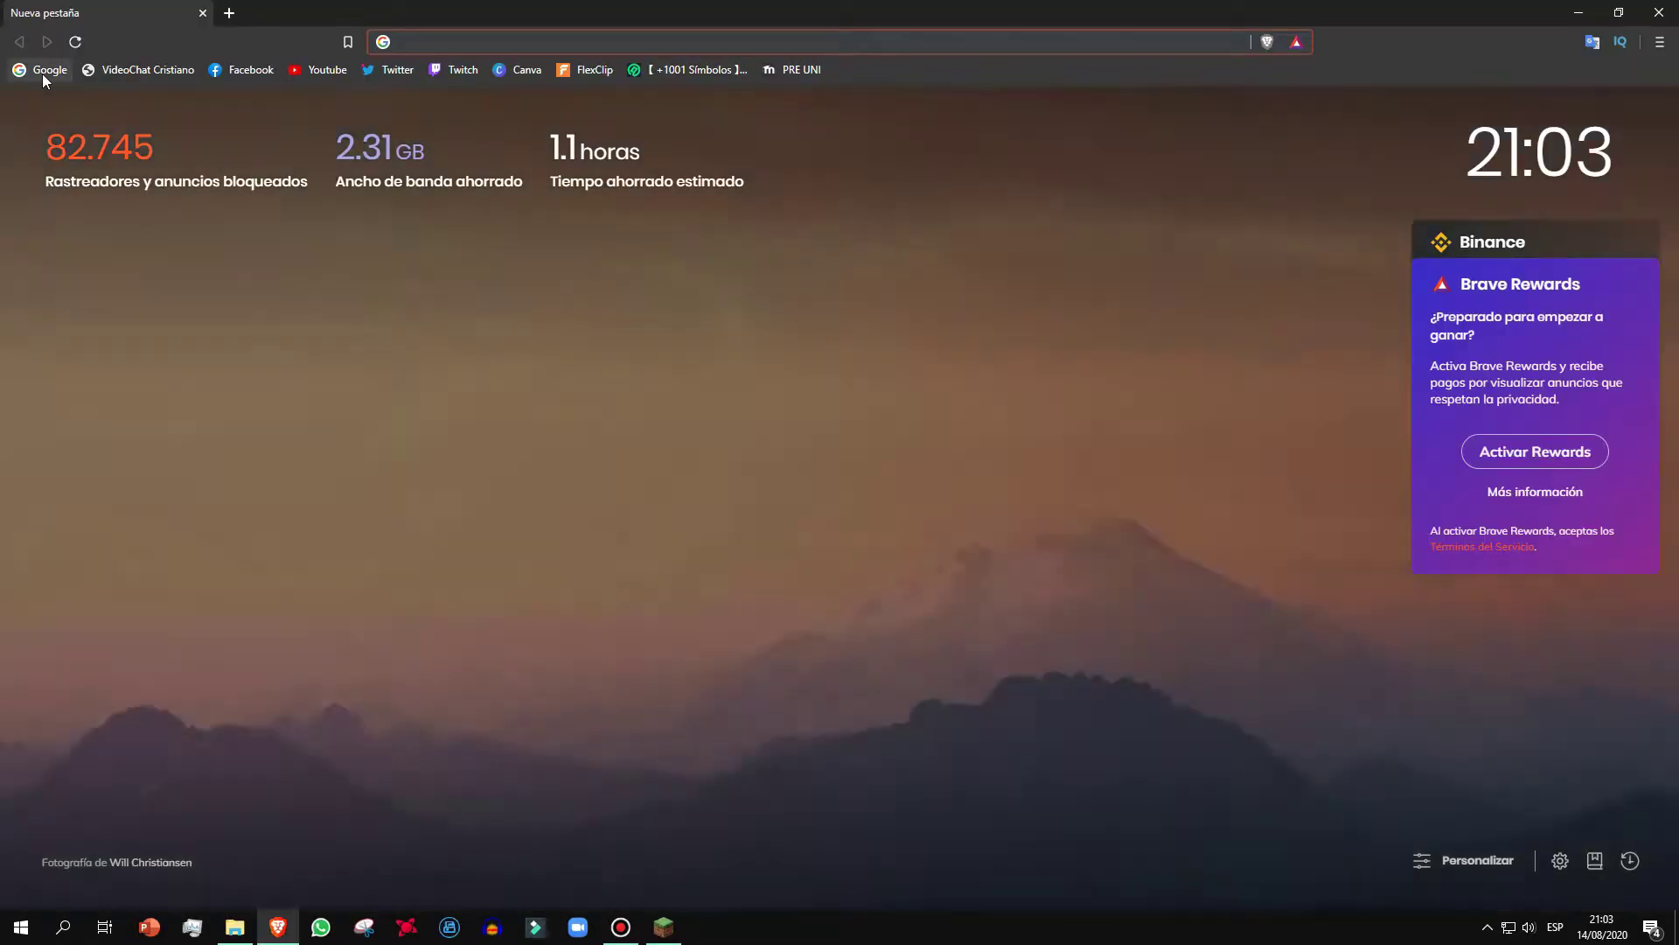
In the Brave browser, search Google for "forge 1.12.2" and open the Minecraft Forge downloads page for MC 1.12.2
{"action": "left_click", "coordinate": [42, 74]}
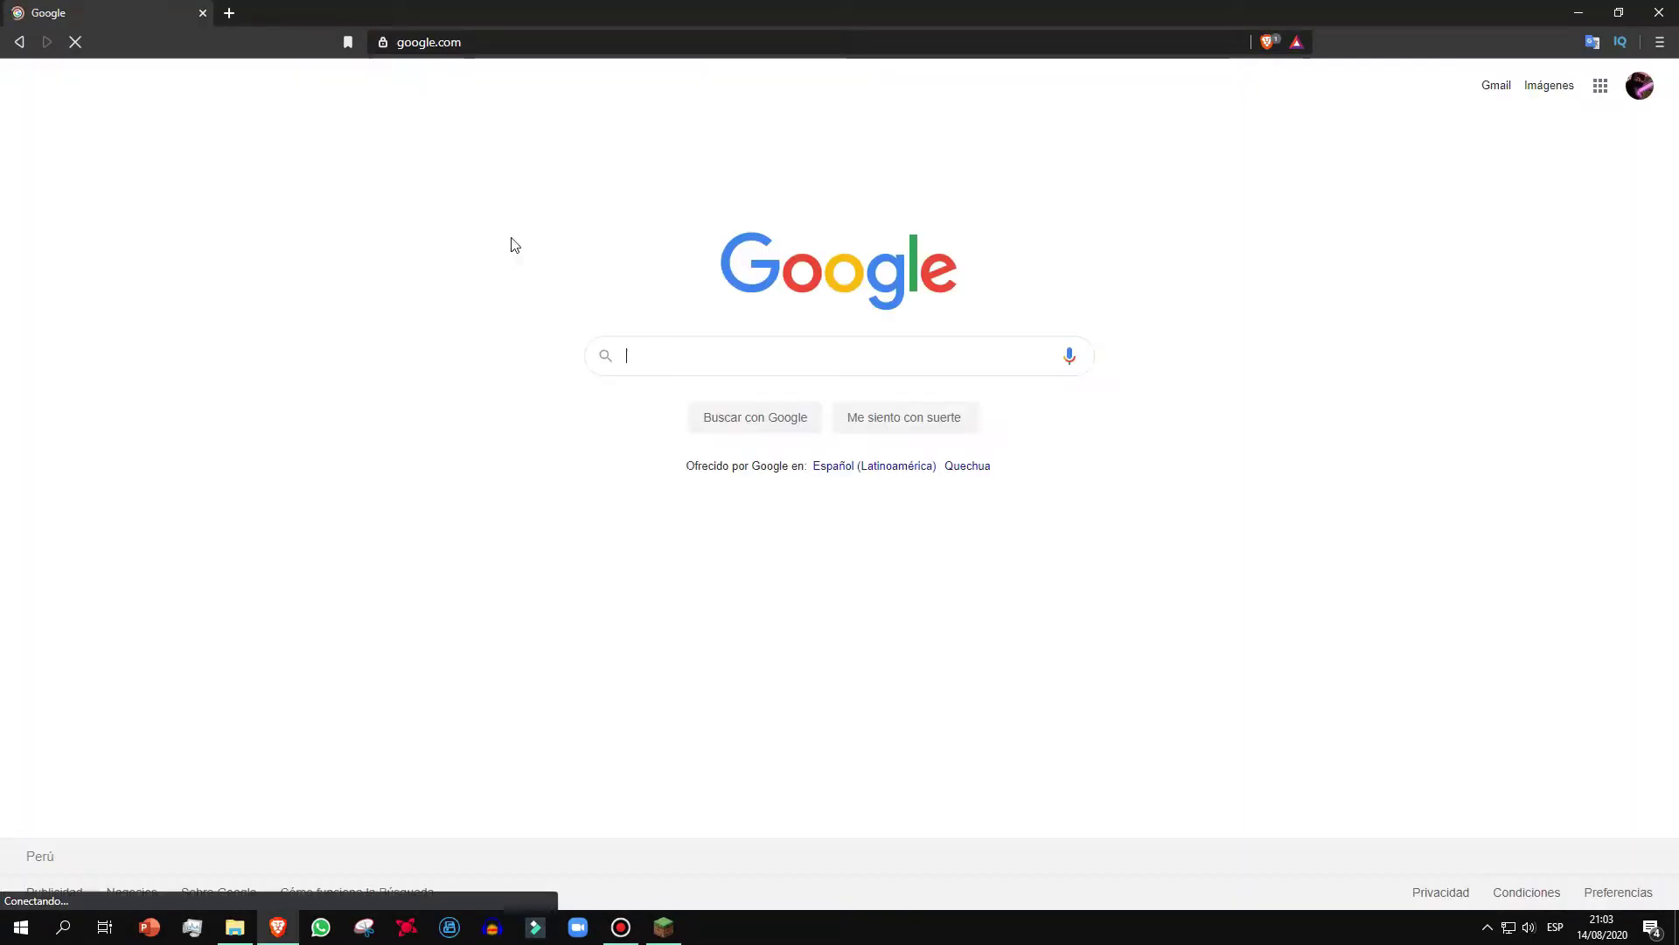
{"action": "left_click", "coordinate": [677, 354]}
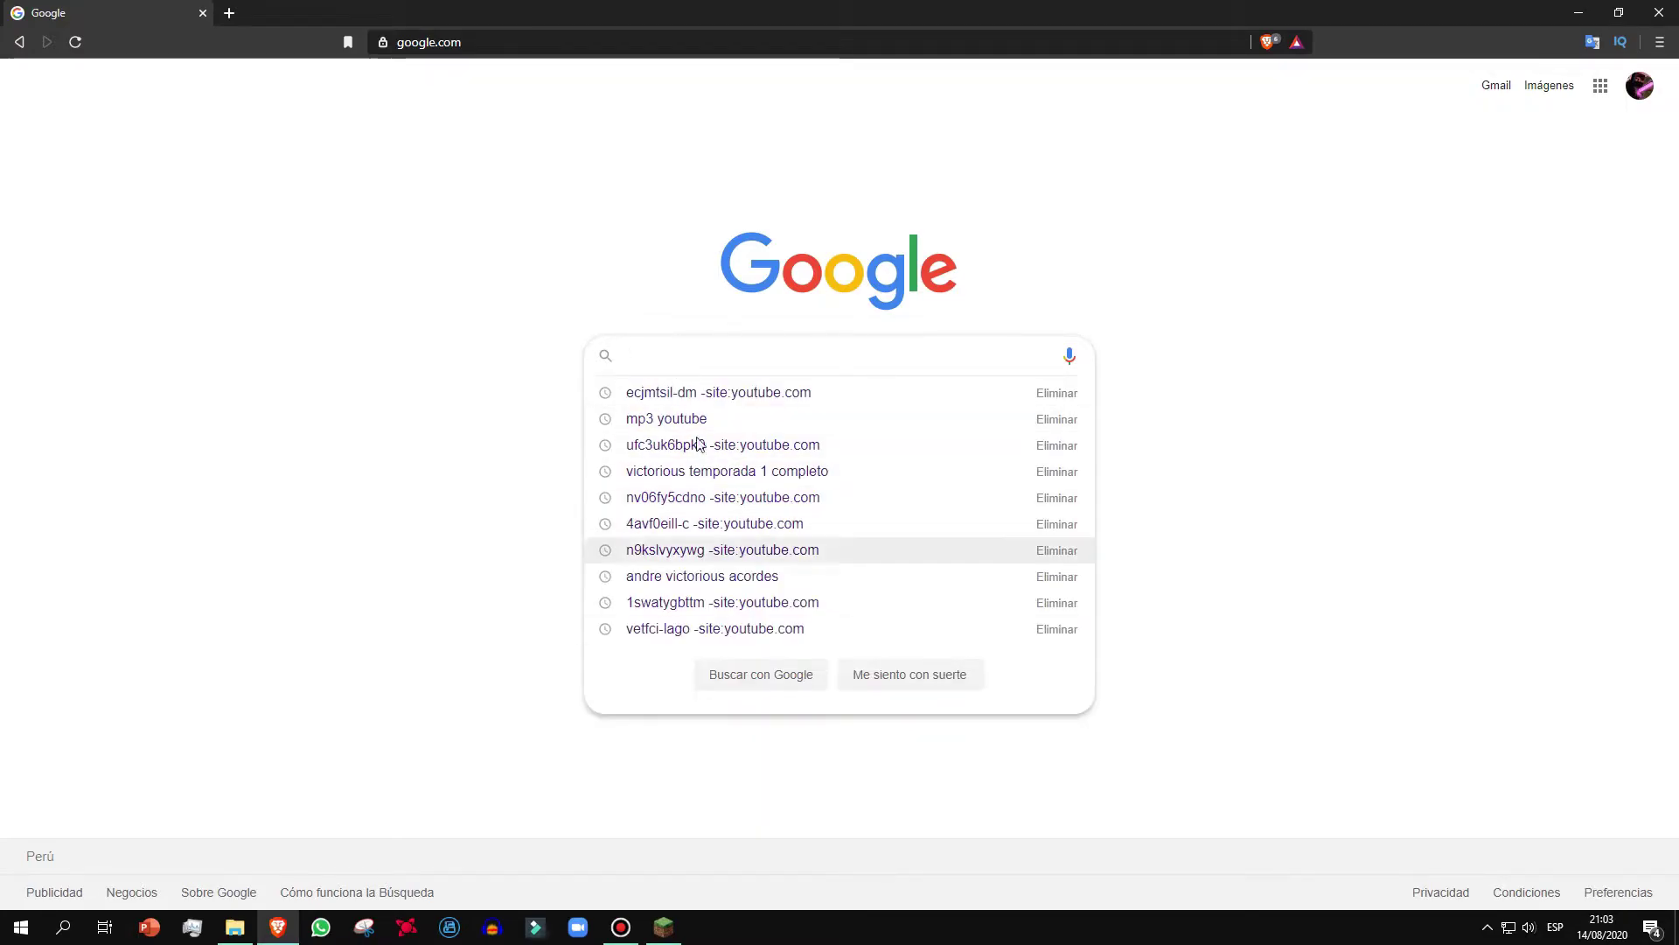
{"action": "left_click", "coordinate": [641, 353]}
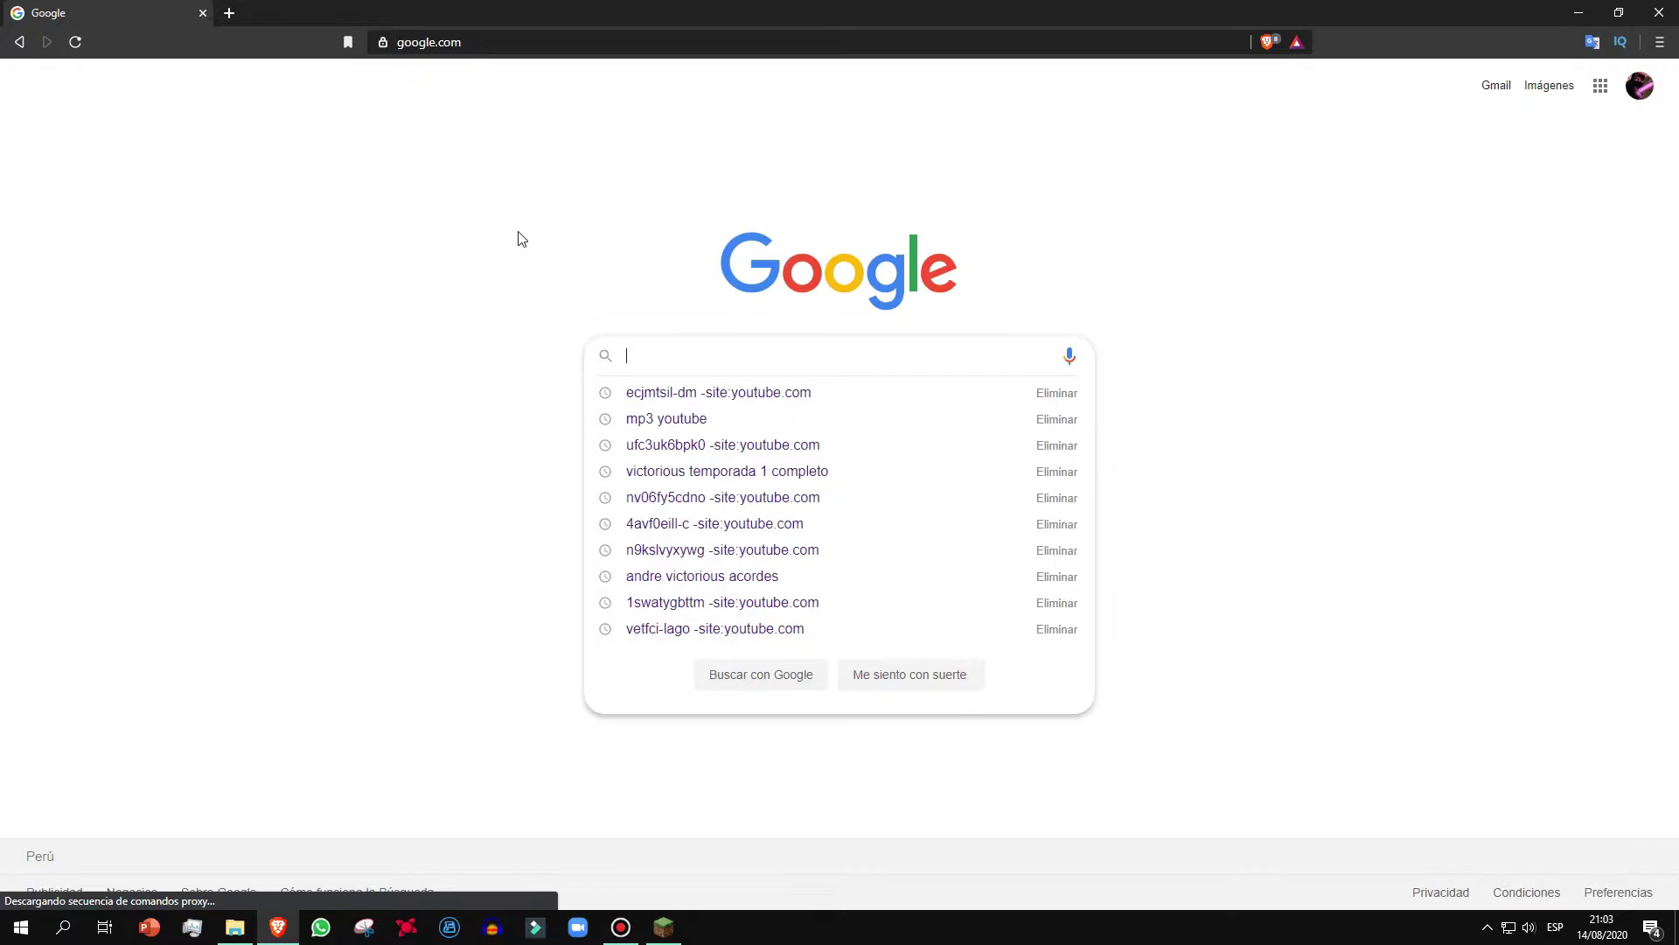
{"action": "left_click", "coordinate": [670, 354]}
{"action": "type", "text": "forge"}
{"action": "key", "text": "Down"}
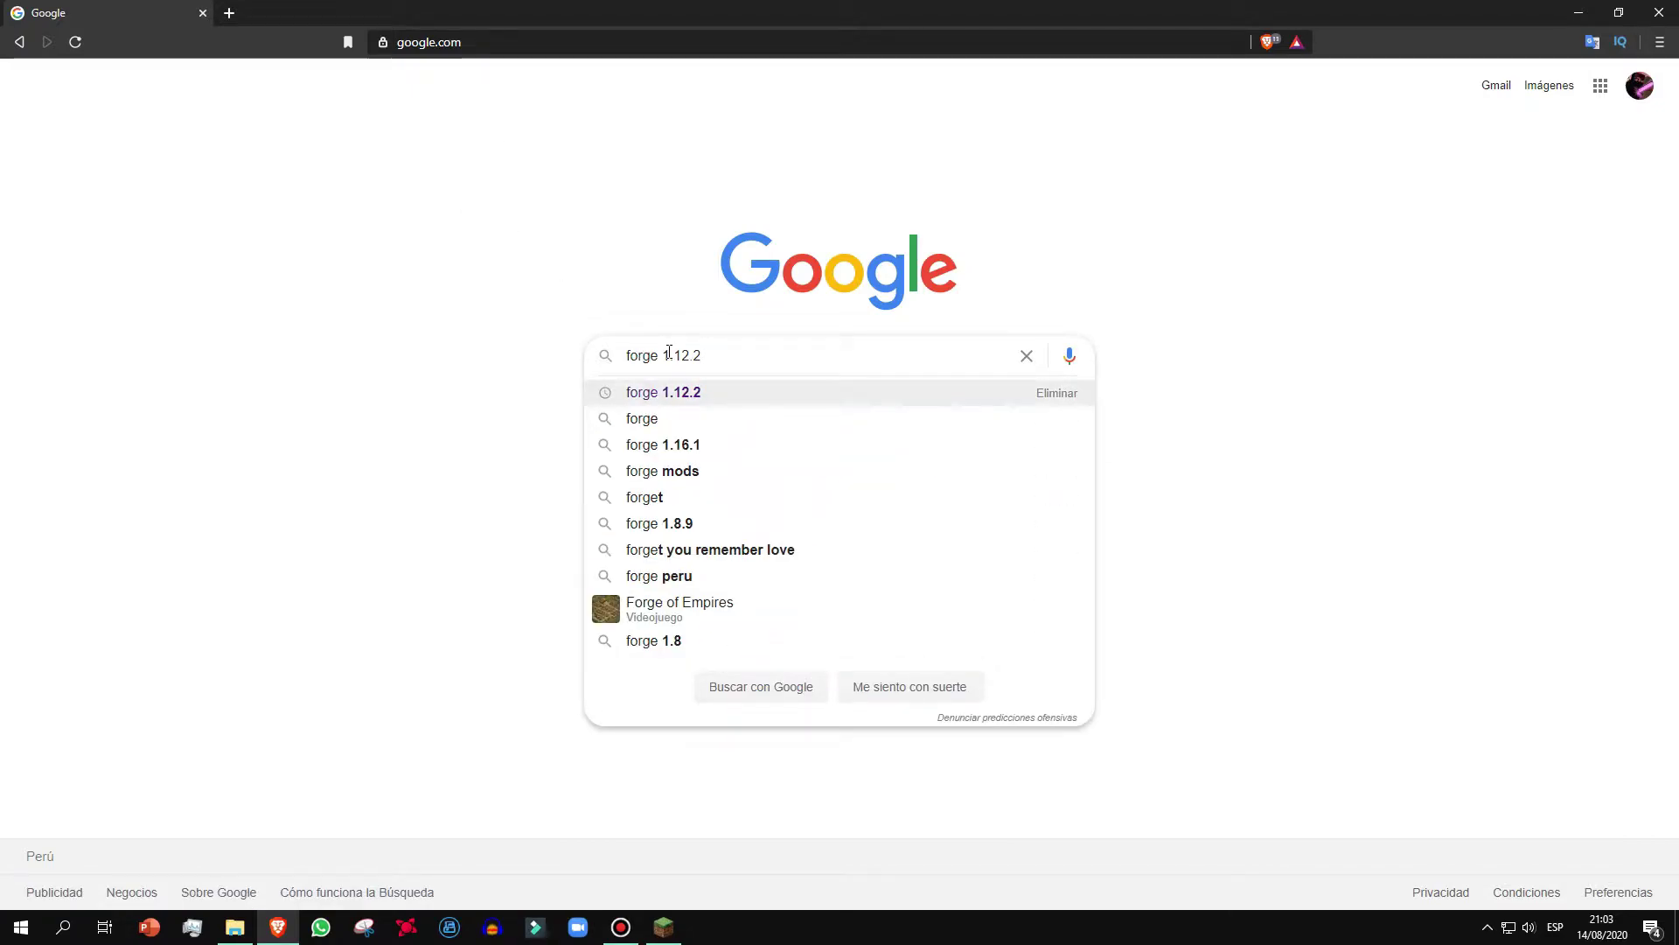
{"action": "key", "text": "Return"}
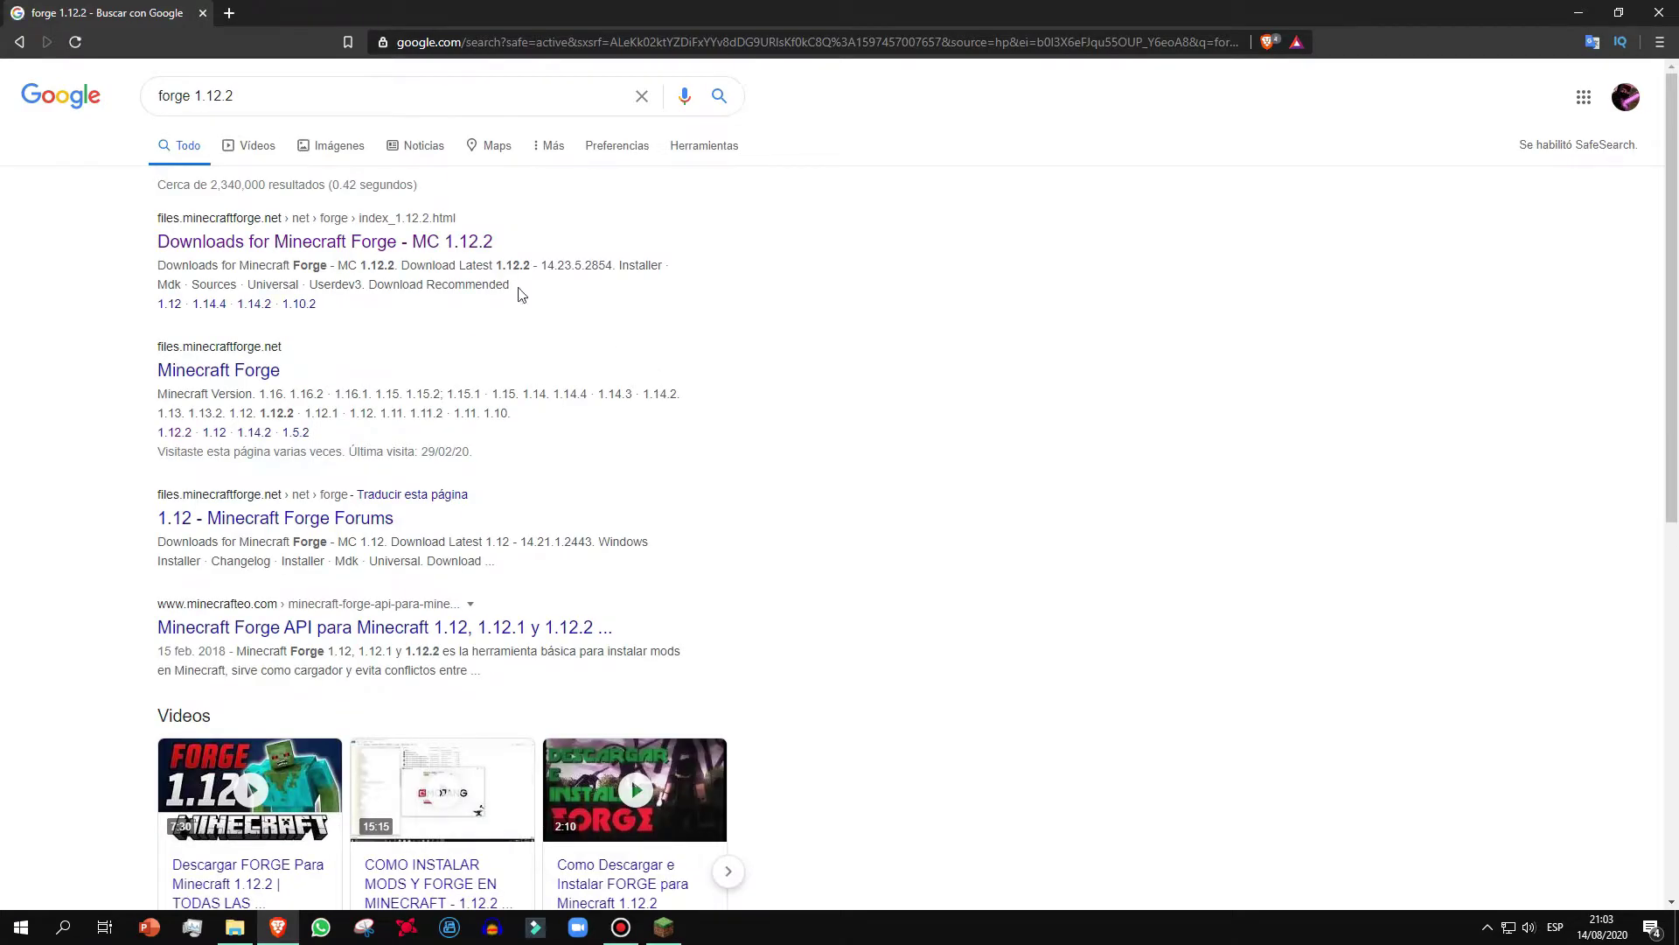
{"action": "left_click", "coordinate": [340, 243]}
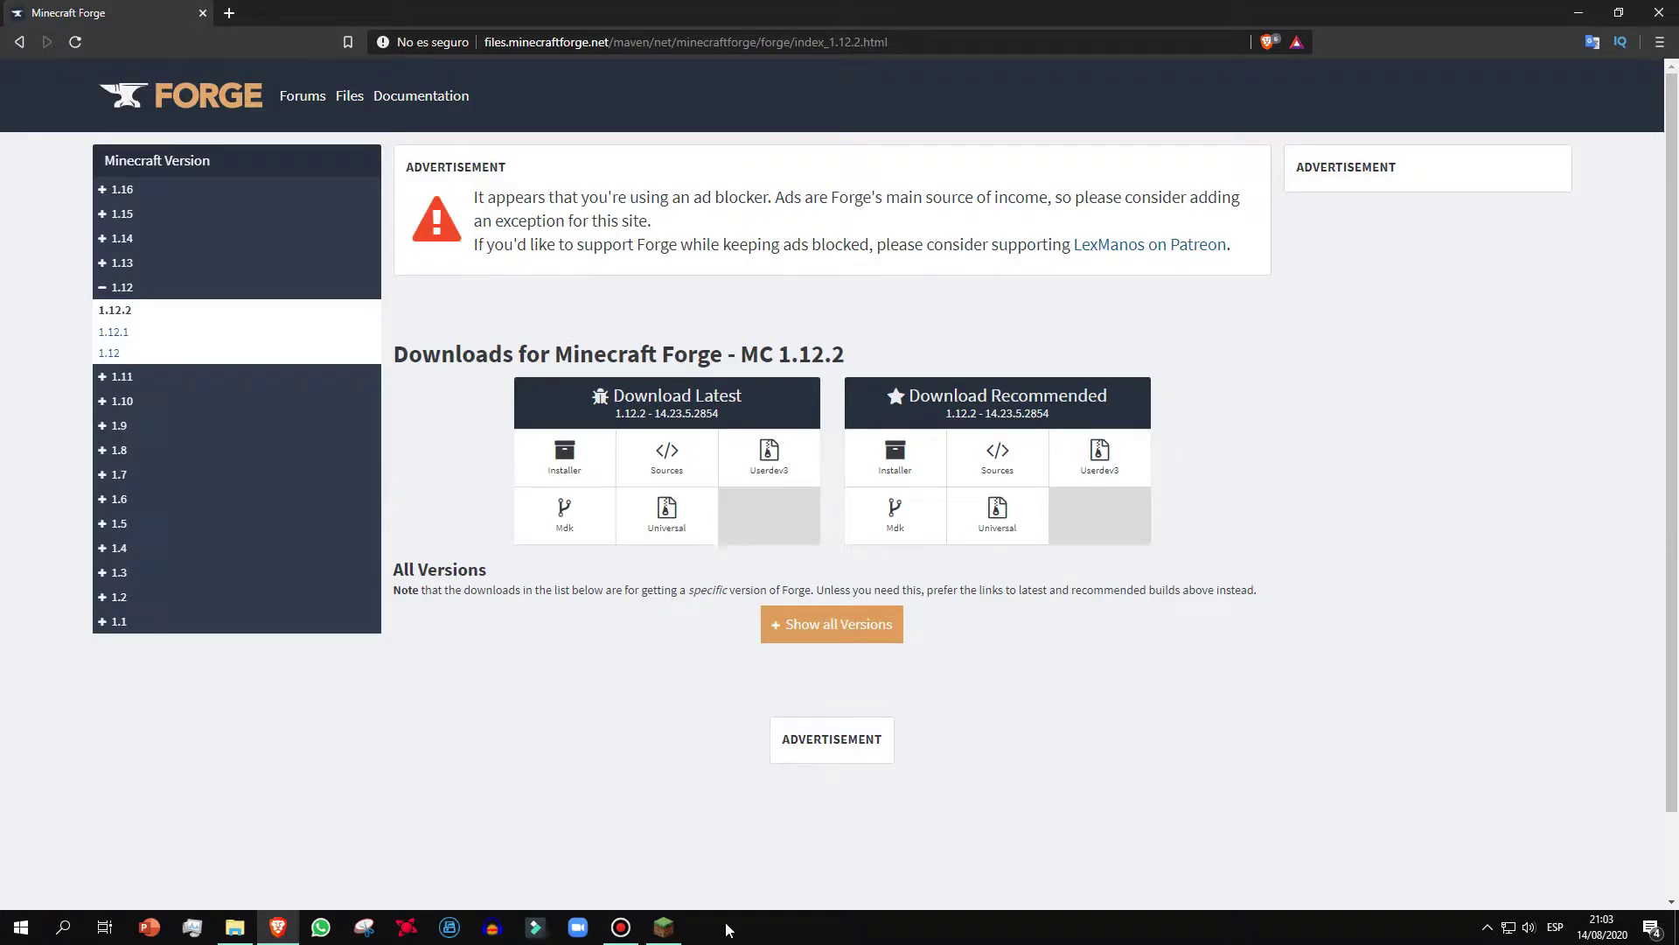
Check the game download's progress in the Minecraft Launcher and the Minecraft version on the Forge page
{"action": "left_click", "coordinate": [664, 928]}
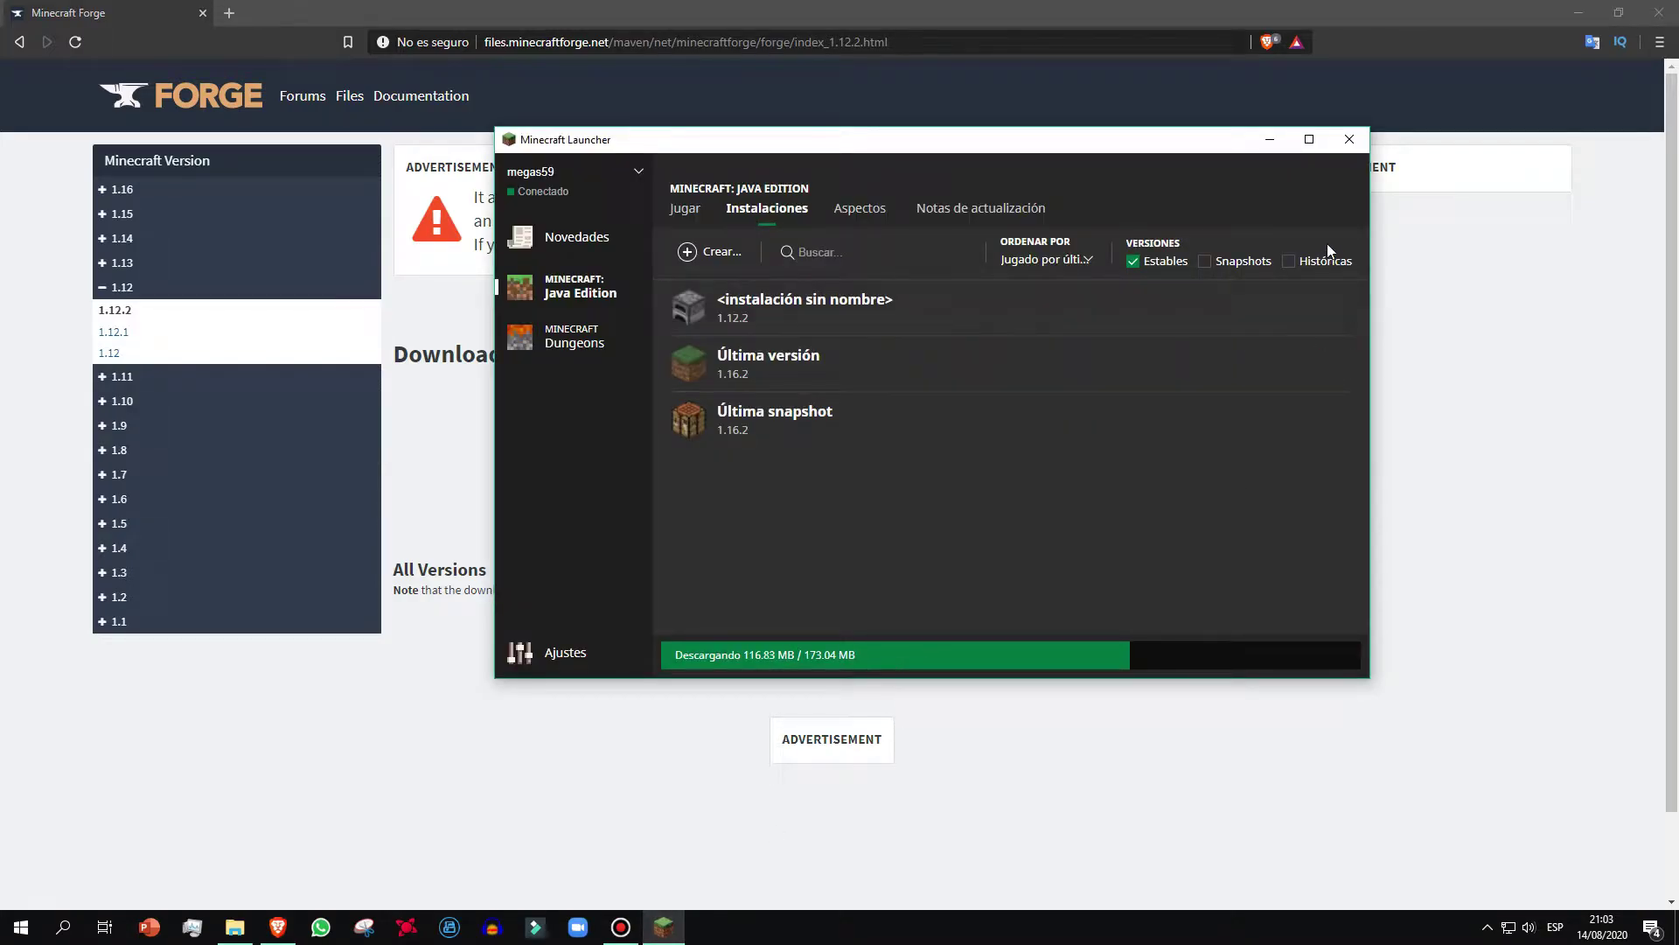
{"action": "left_click", "coordinate": [1269, 139]}
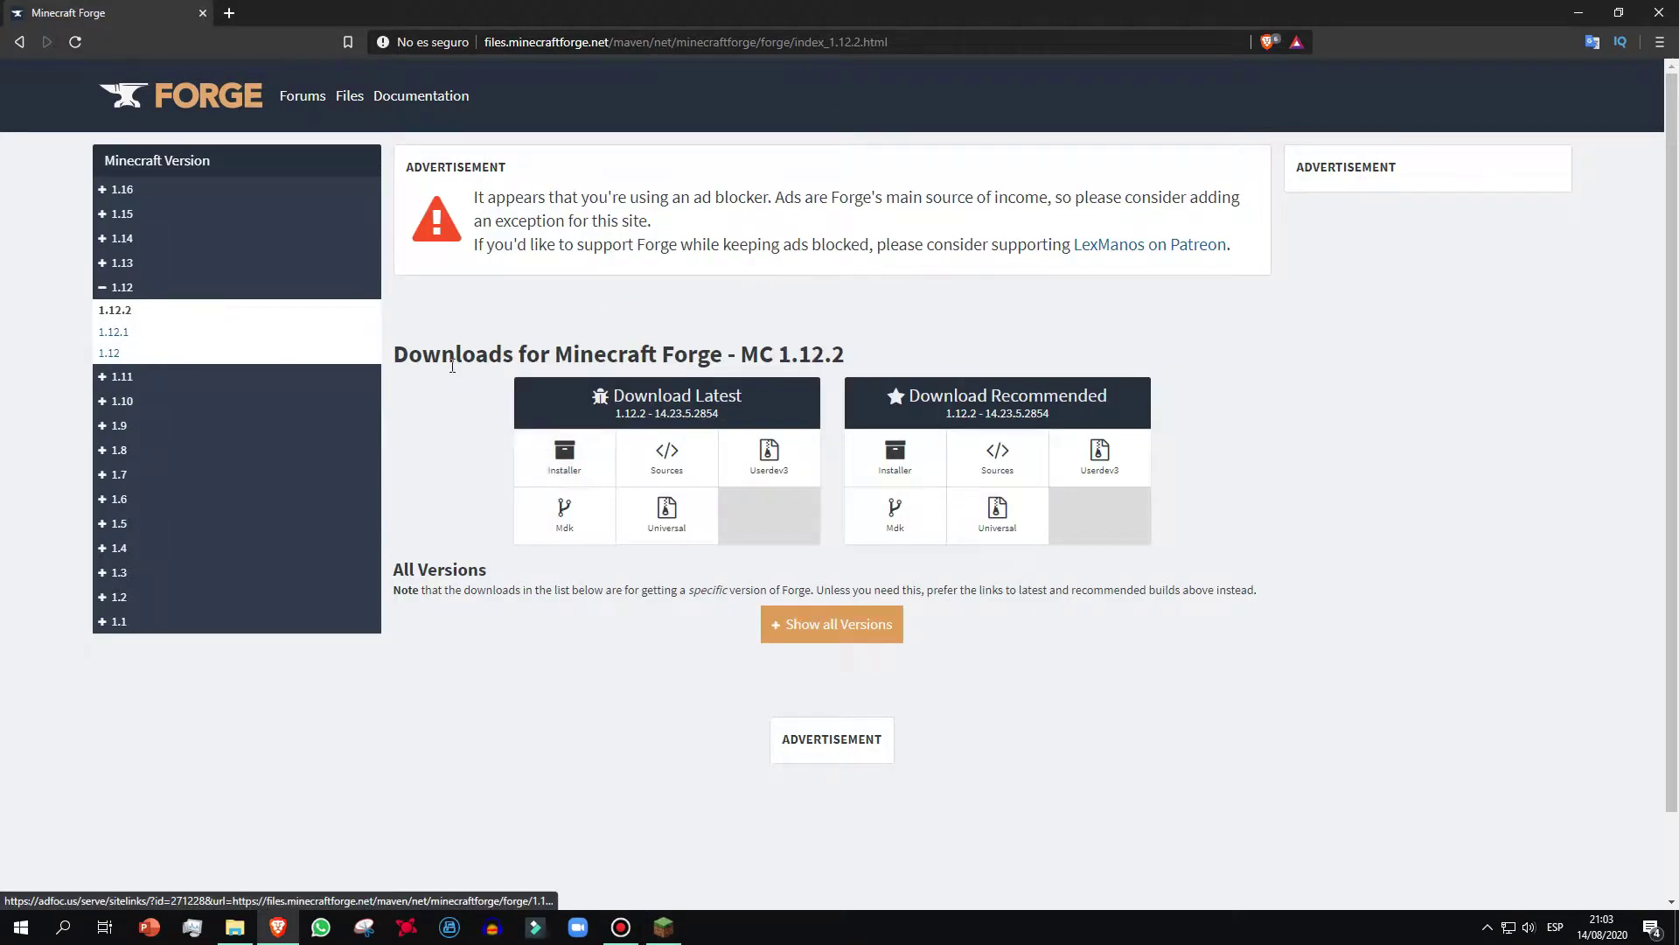
{"action": "left_click_drag", "start_coordinate": [777, 352], "coordinate": [928, 339]}
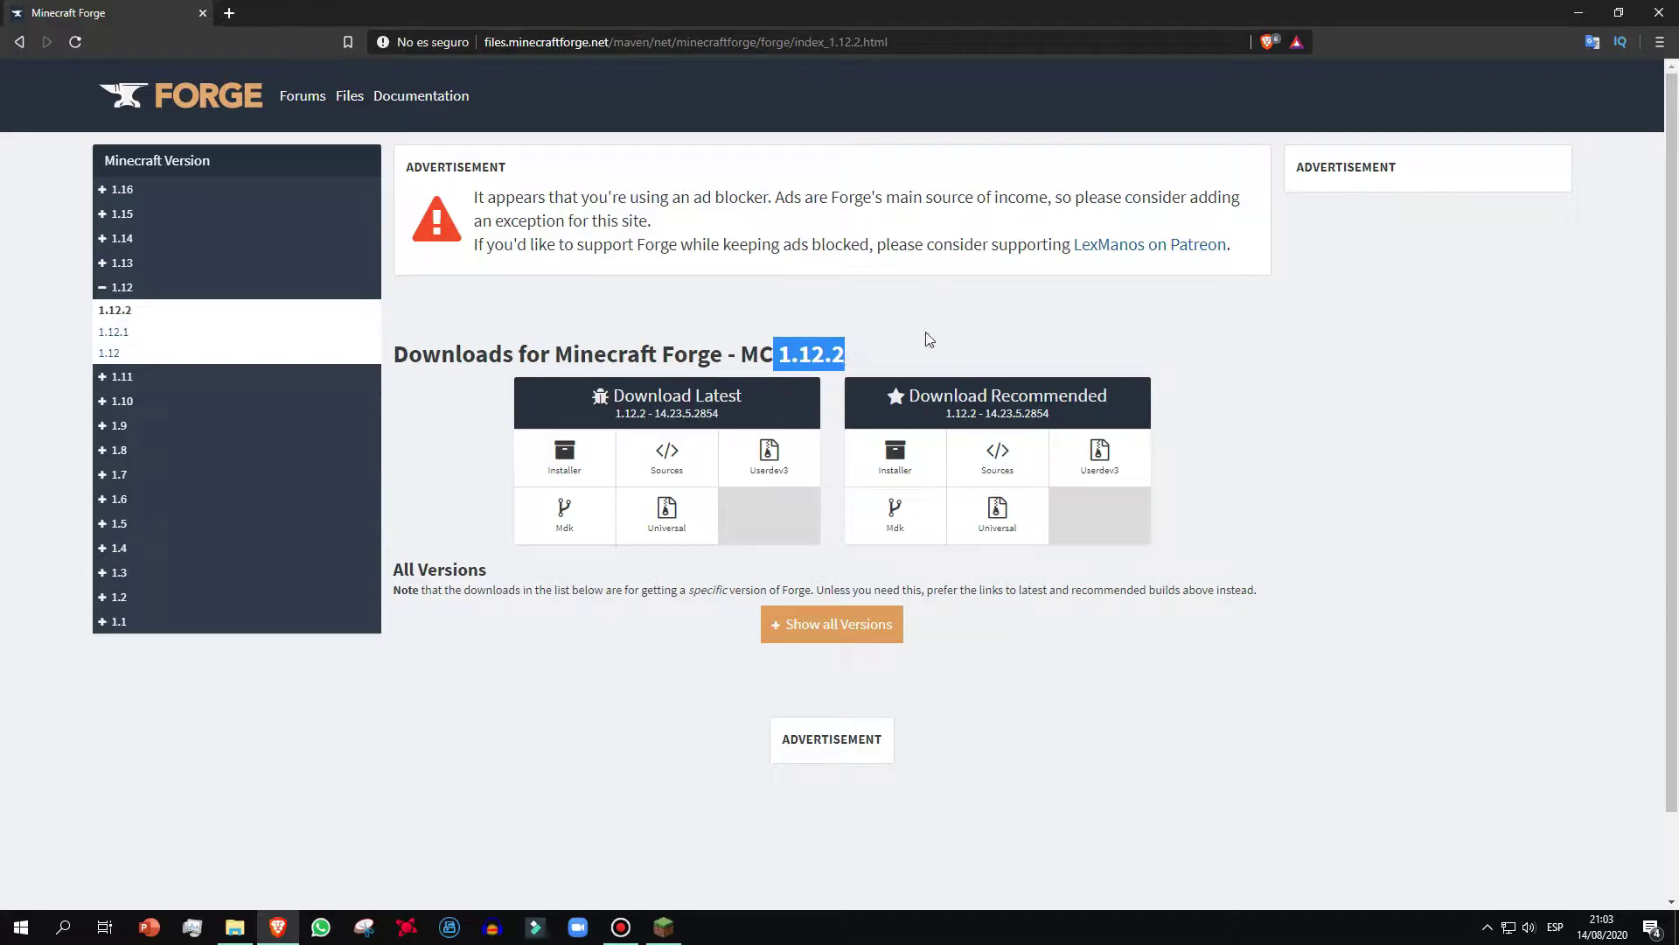
{"action": "left_click", "coordinate": [948, 343]}
Download the latest Forge 1.12.2 installer and save it to the desktop (Escritorio) as forge-1.12.2-14.23.5.2854-installer
{"action": "left_click", "coordinate": [571, 464]}
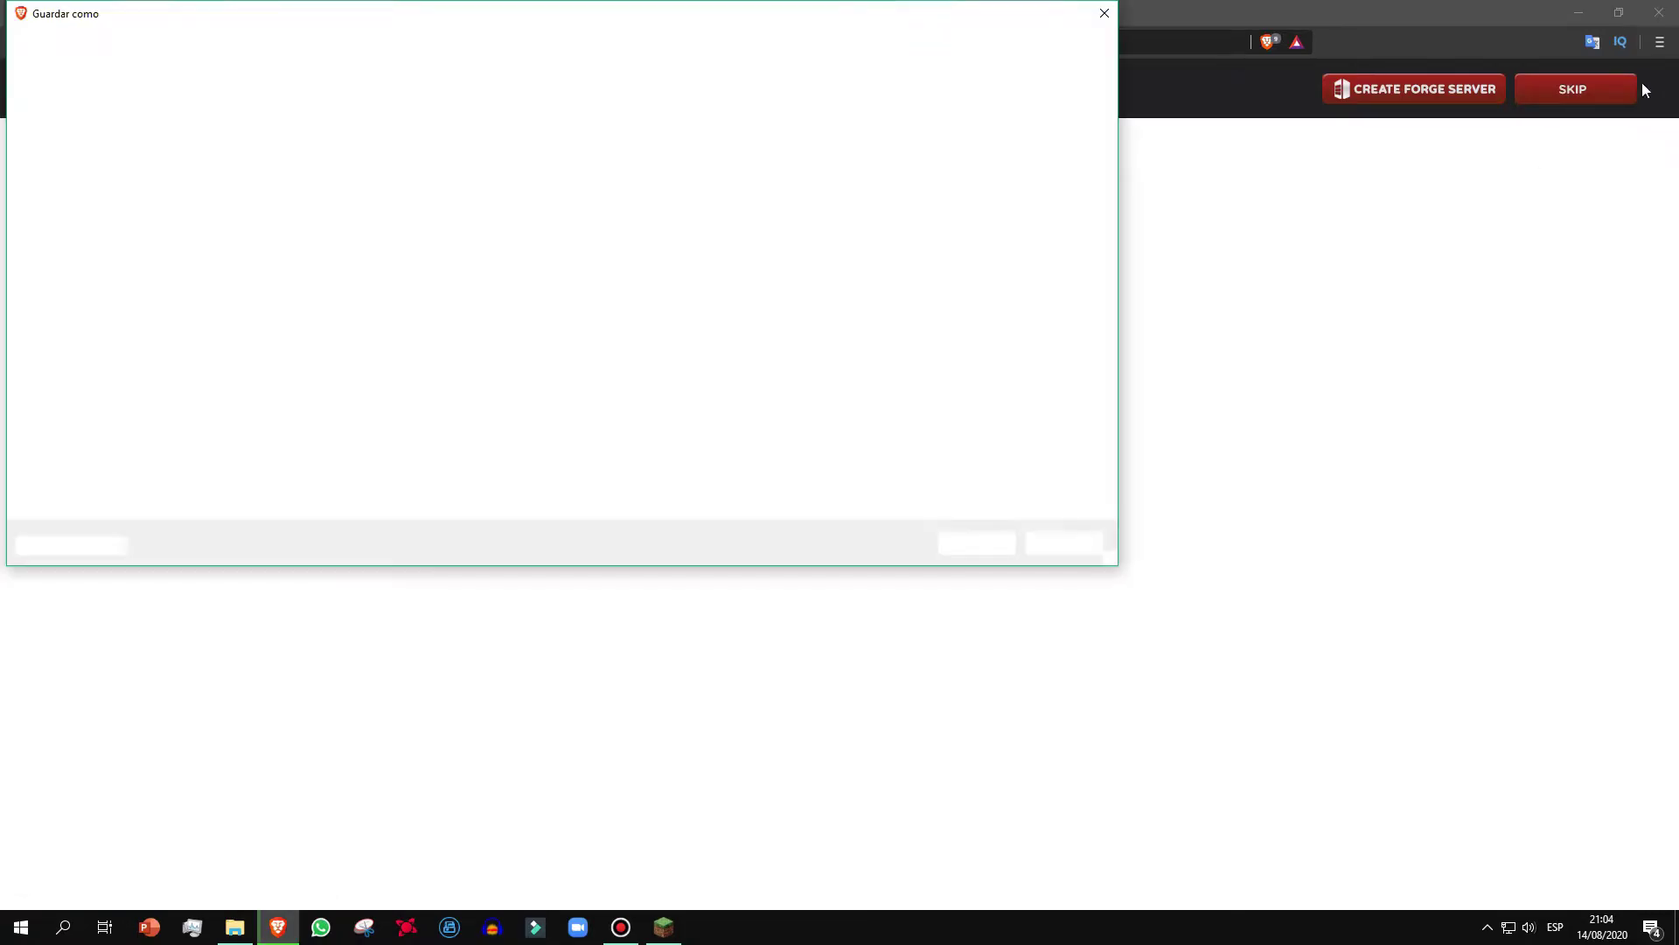
{"action": "left_click", "coordinate": [38, 131]}
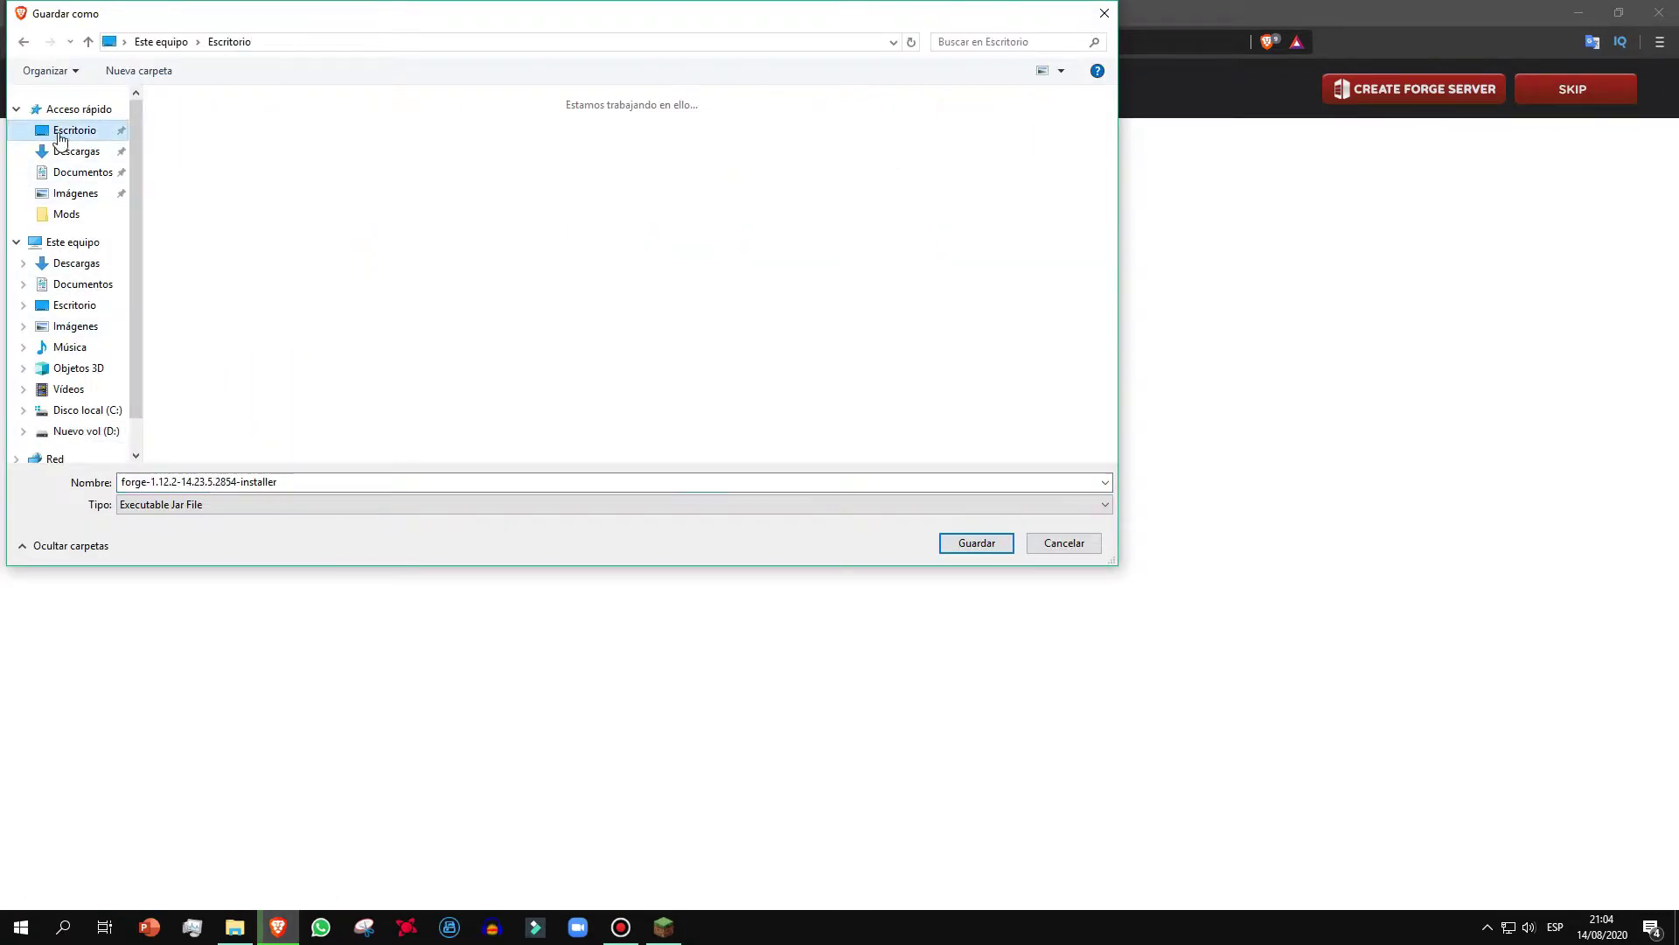
{"action": "left_click", "coordinate": [956, 543]}
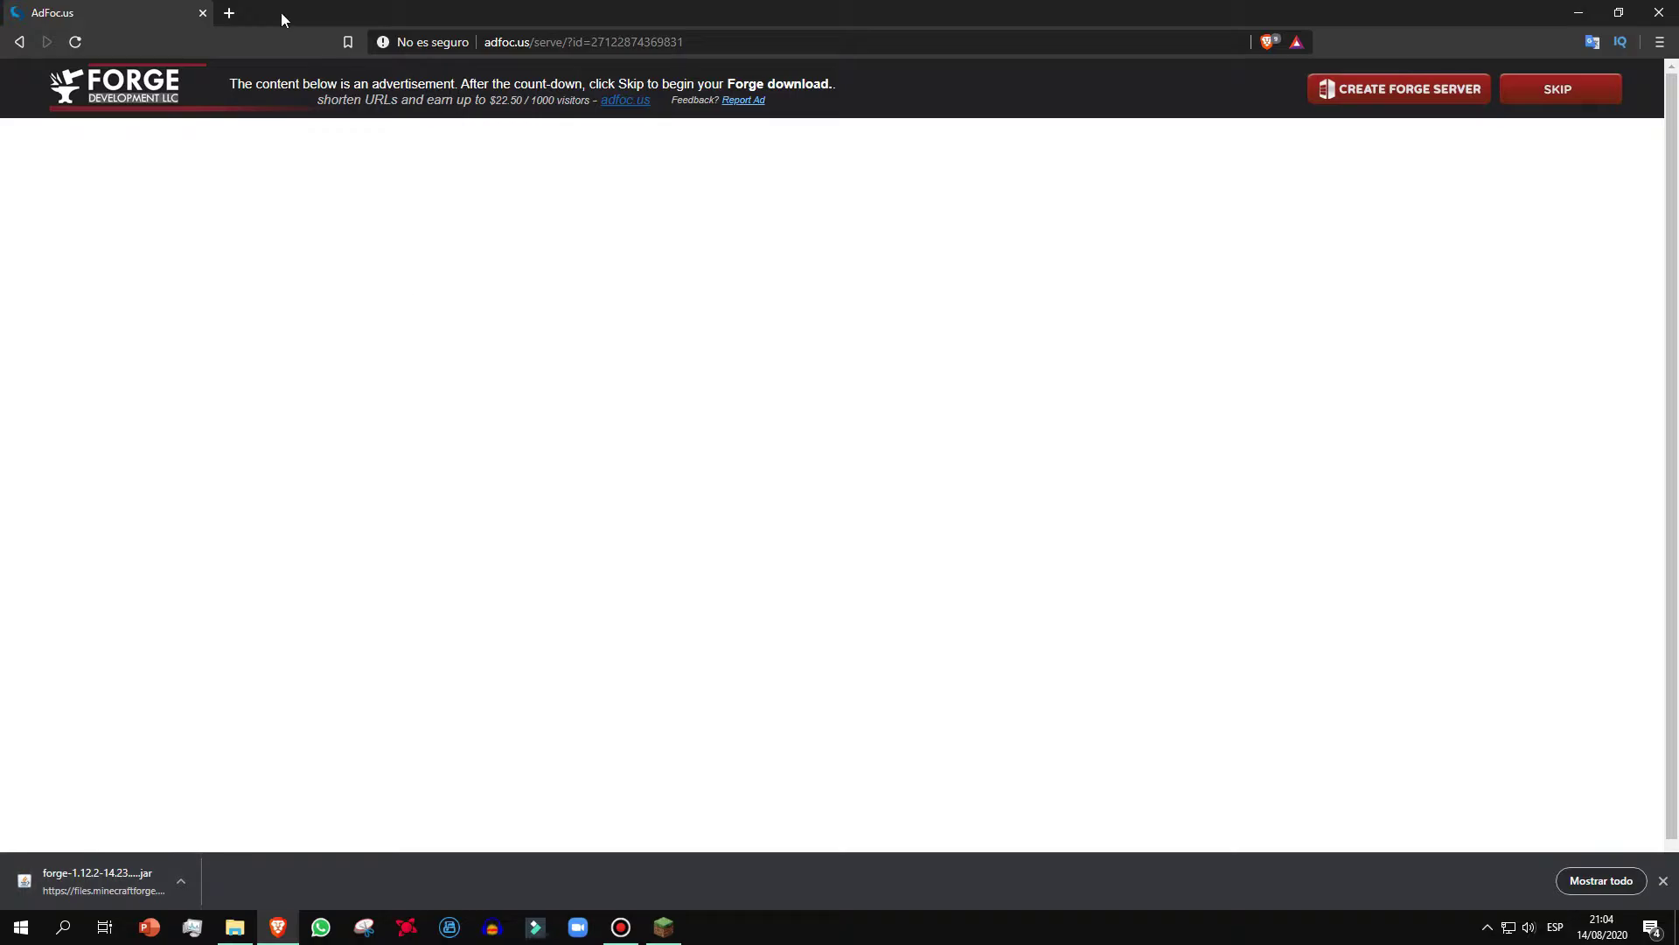
Replace the ad page with a new tab, search Google for "optifine 1.12.2" and open the OptiFine Downloads page
{"action": "left_click", "coordinate": [228, 18]}
{"action": "left_click", "coordinate": [202, 12]}
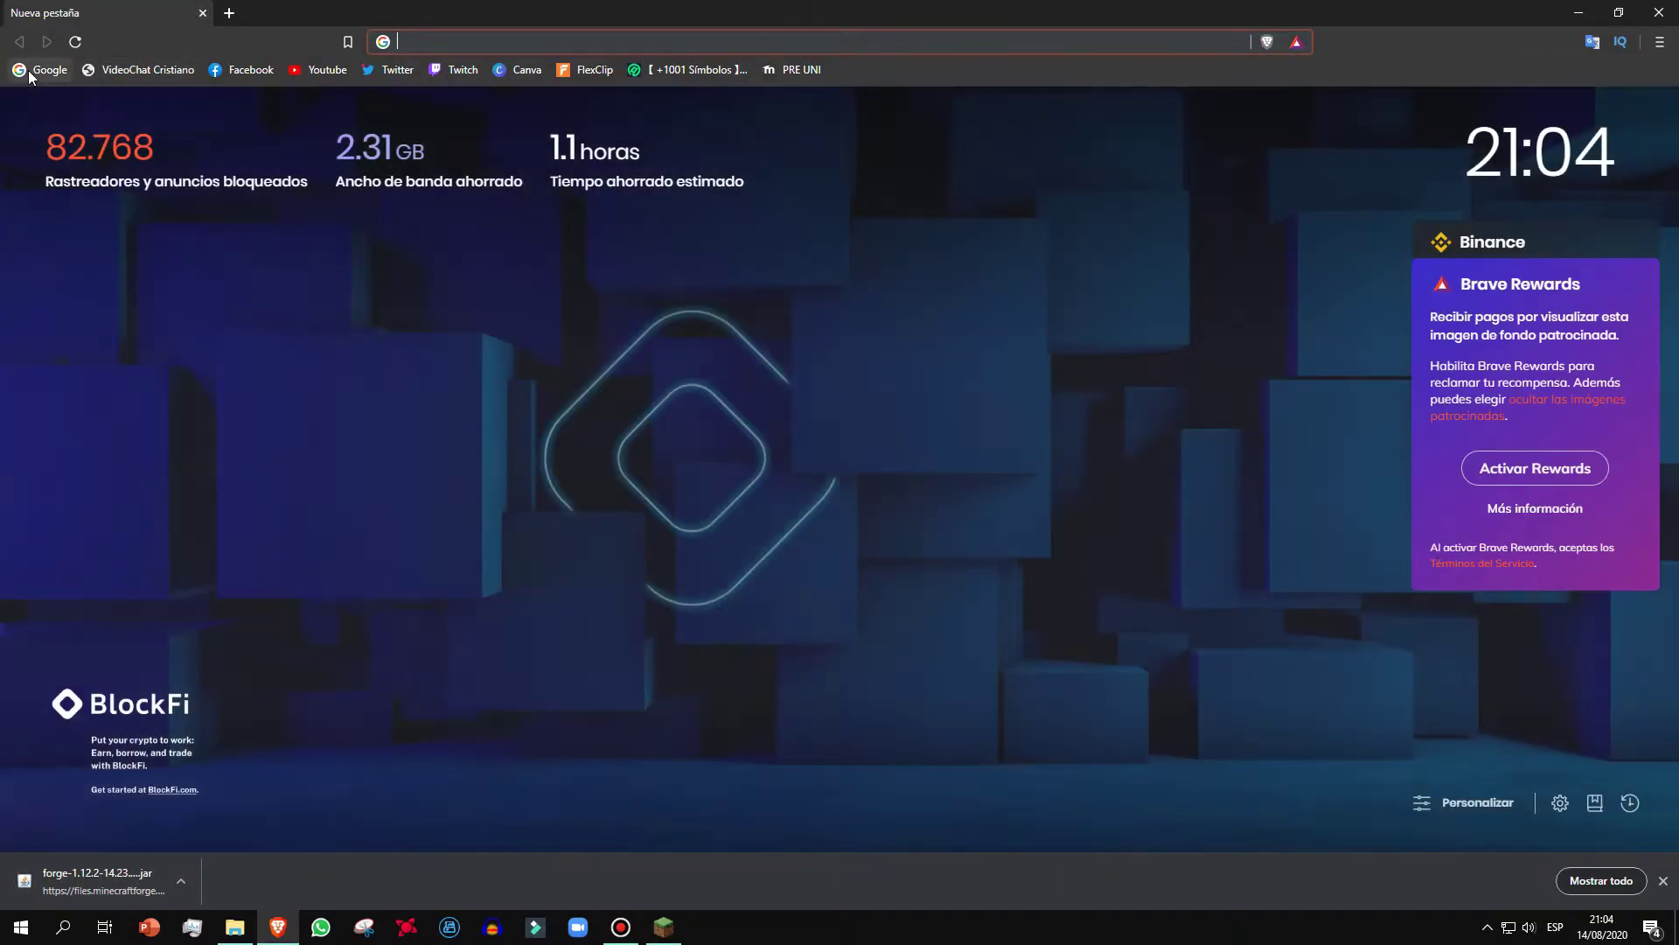
{"action": "left_click", "coordinate": [40, 67]}
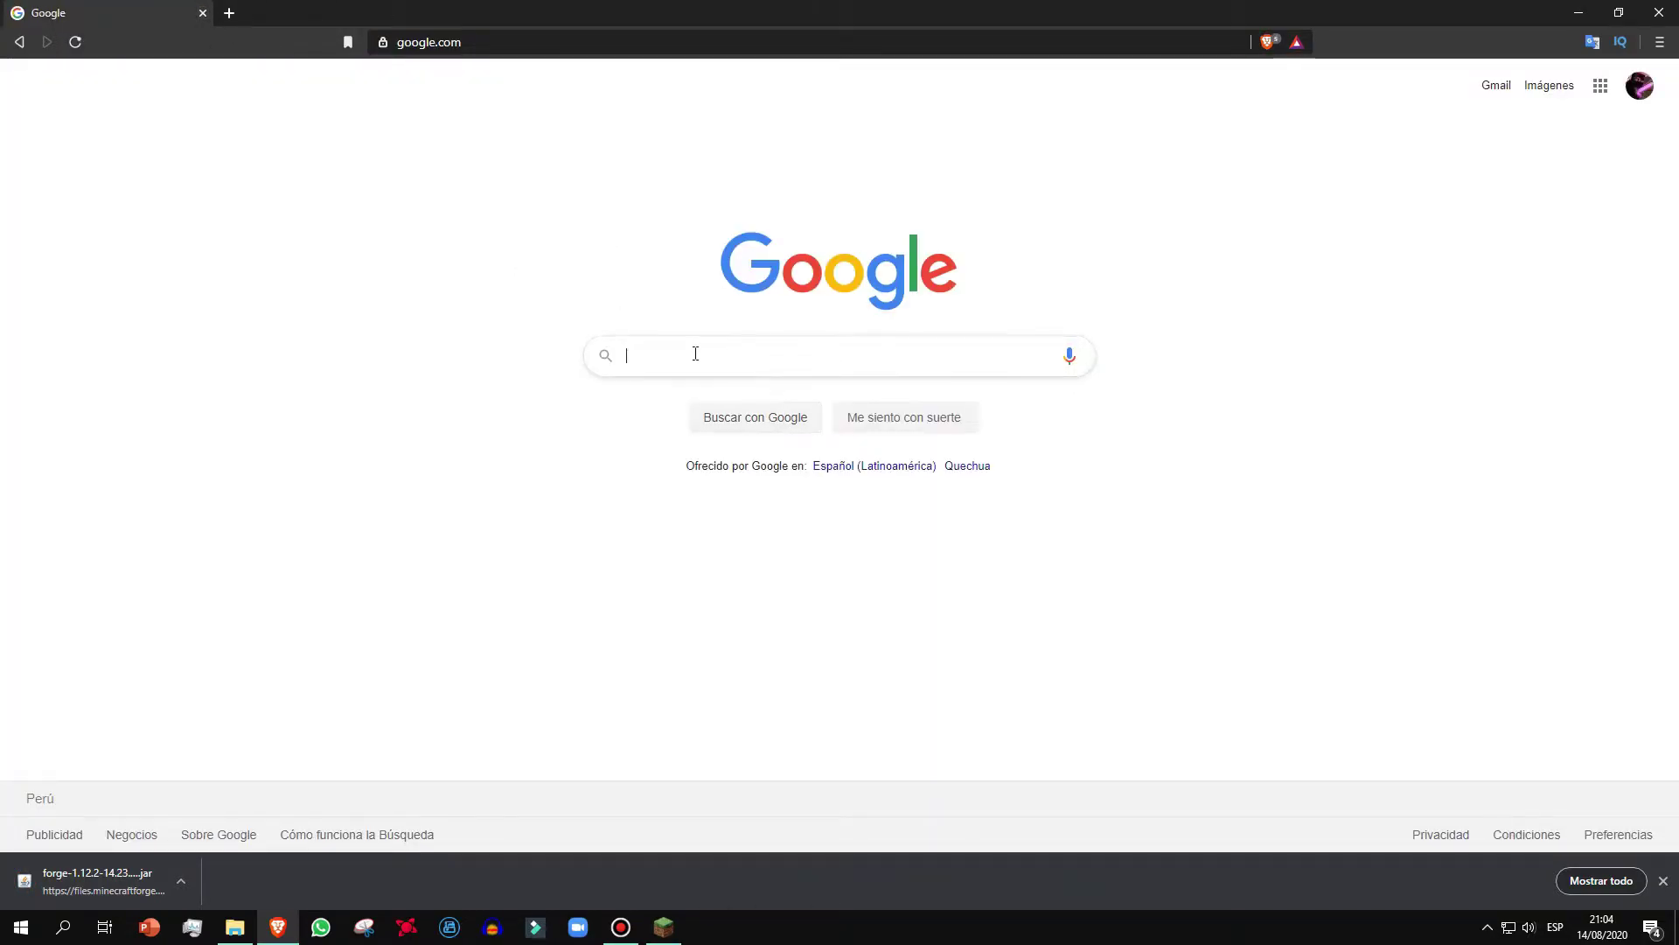
{"action": "left_click", "coordinate": [696, 353]}
{"action": "type", "text": "optifine"}
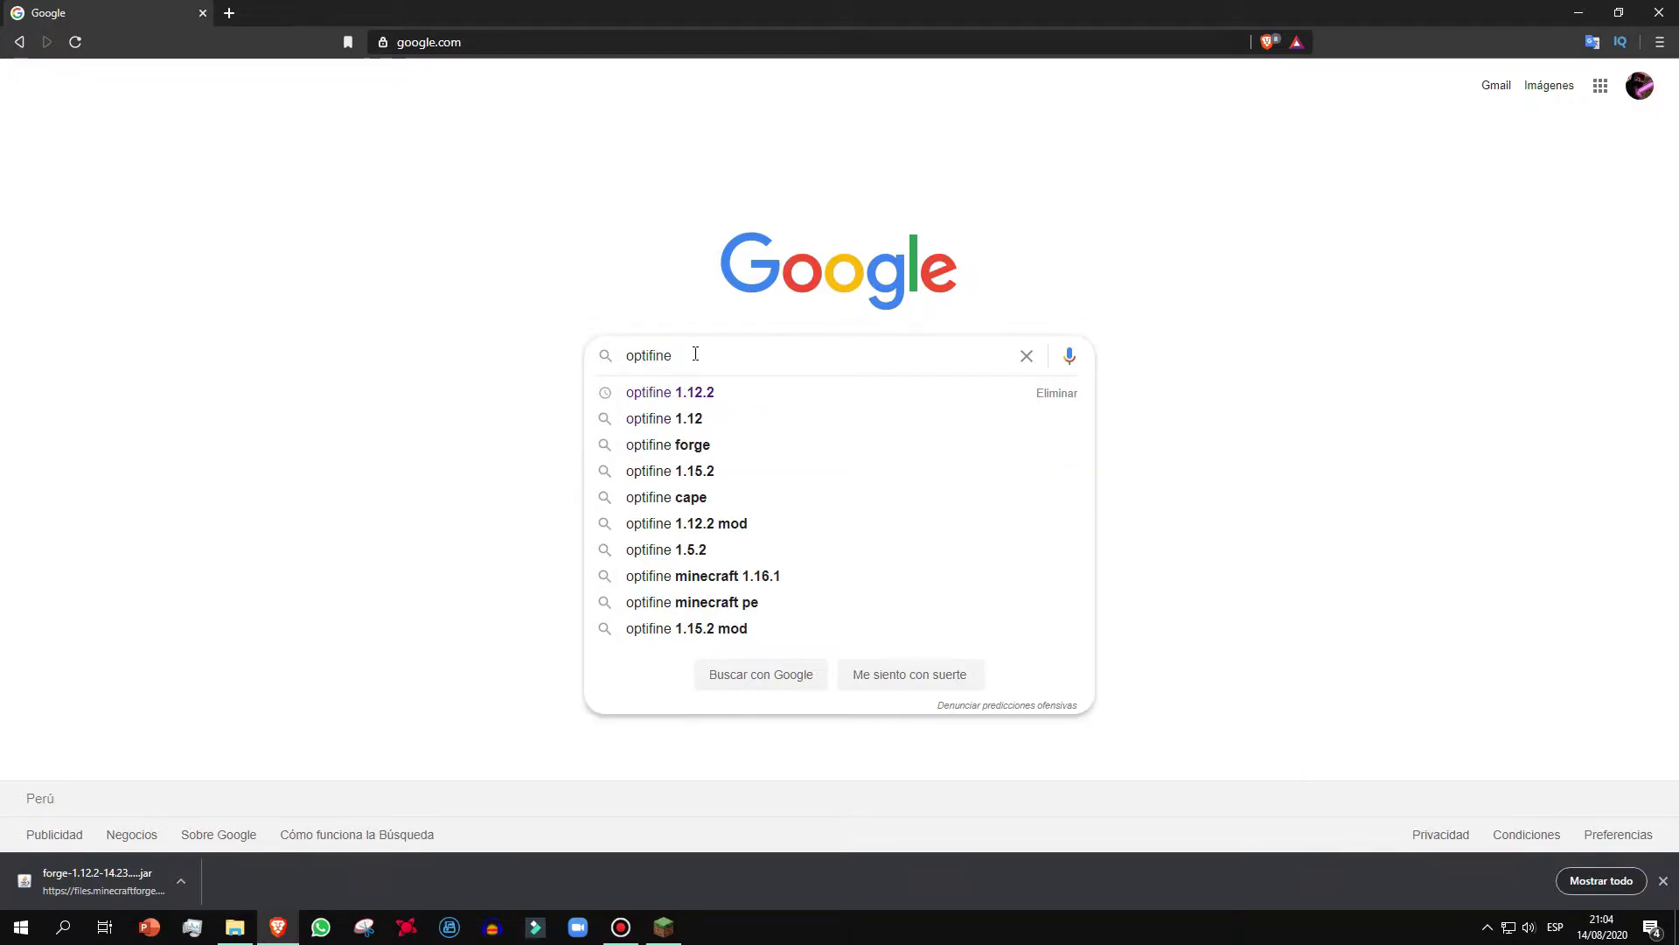
{"action": "key", "text": "Down"}
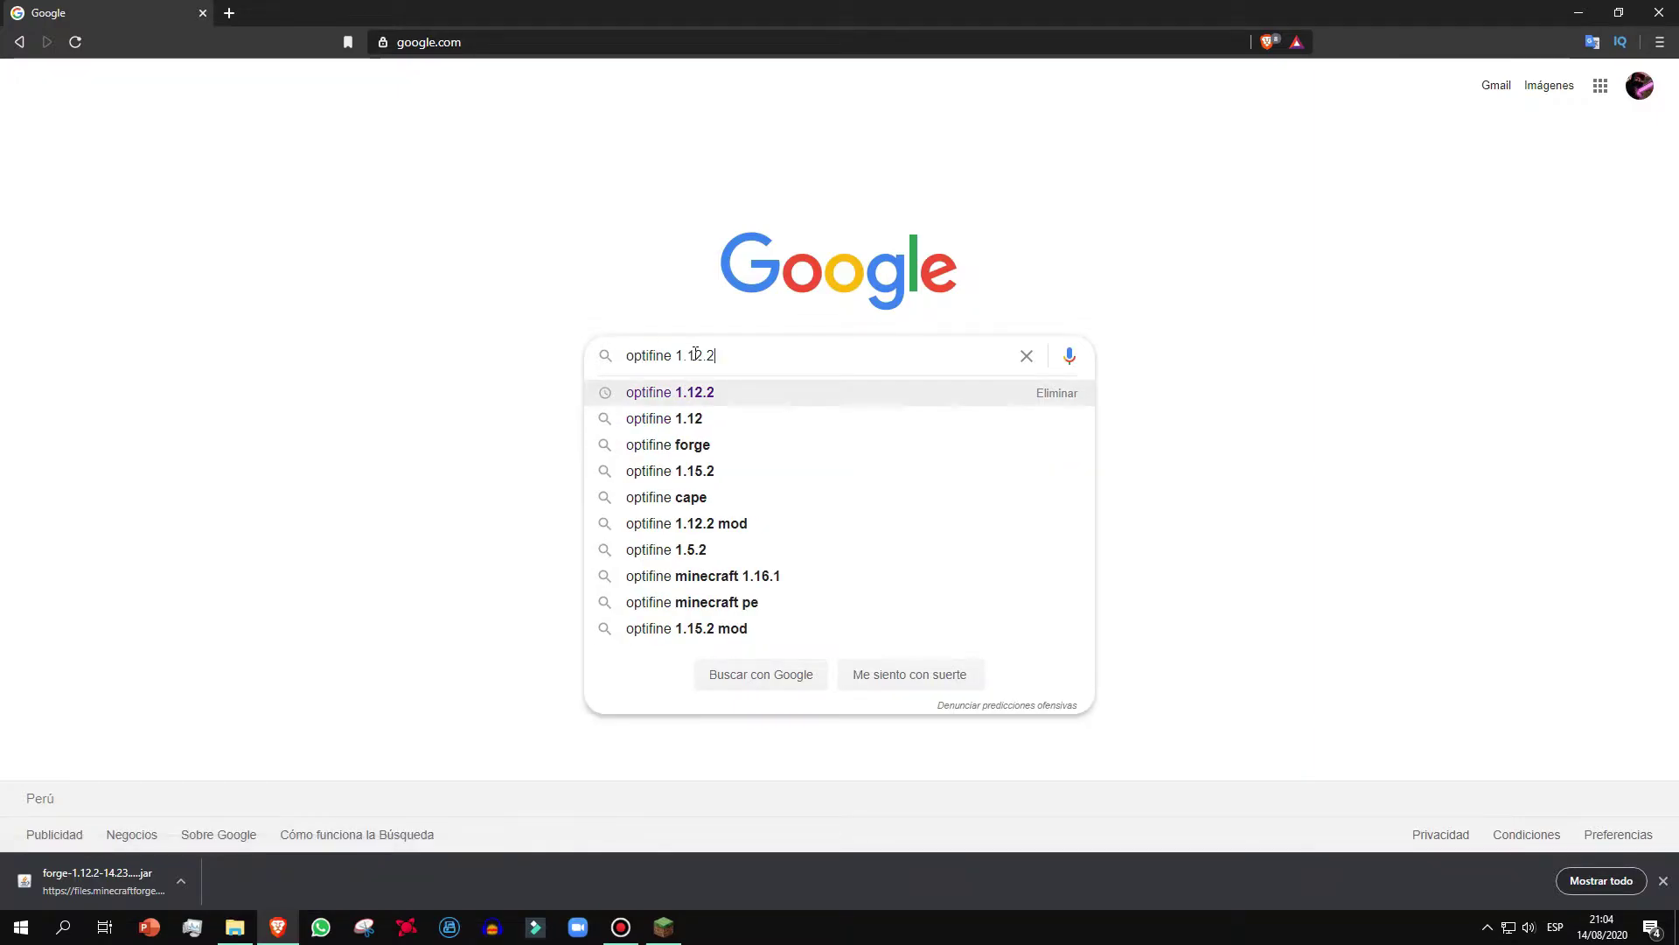
{"action": "key", "text": "Return"}
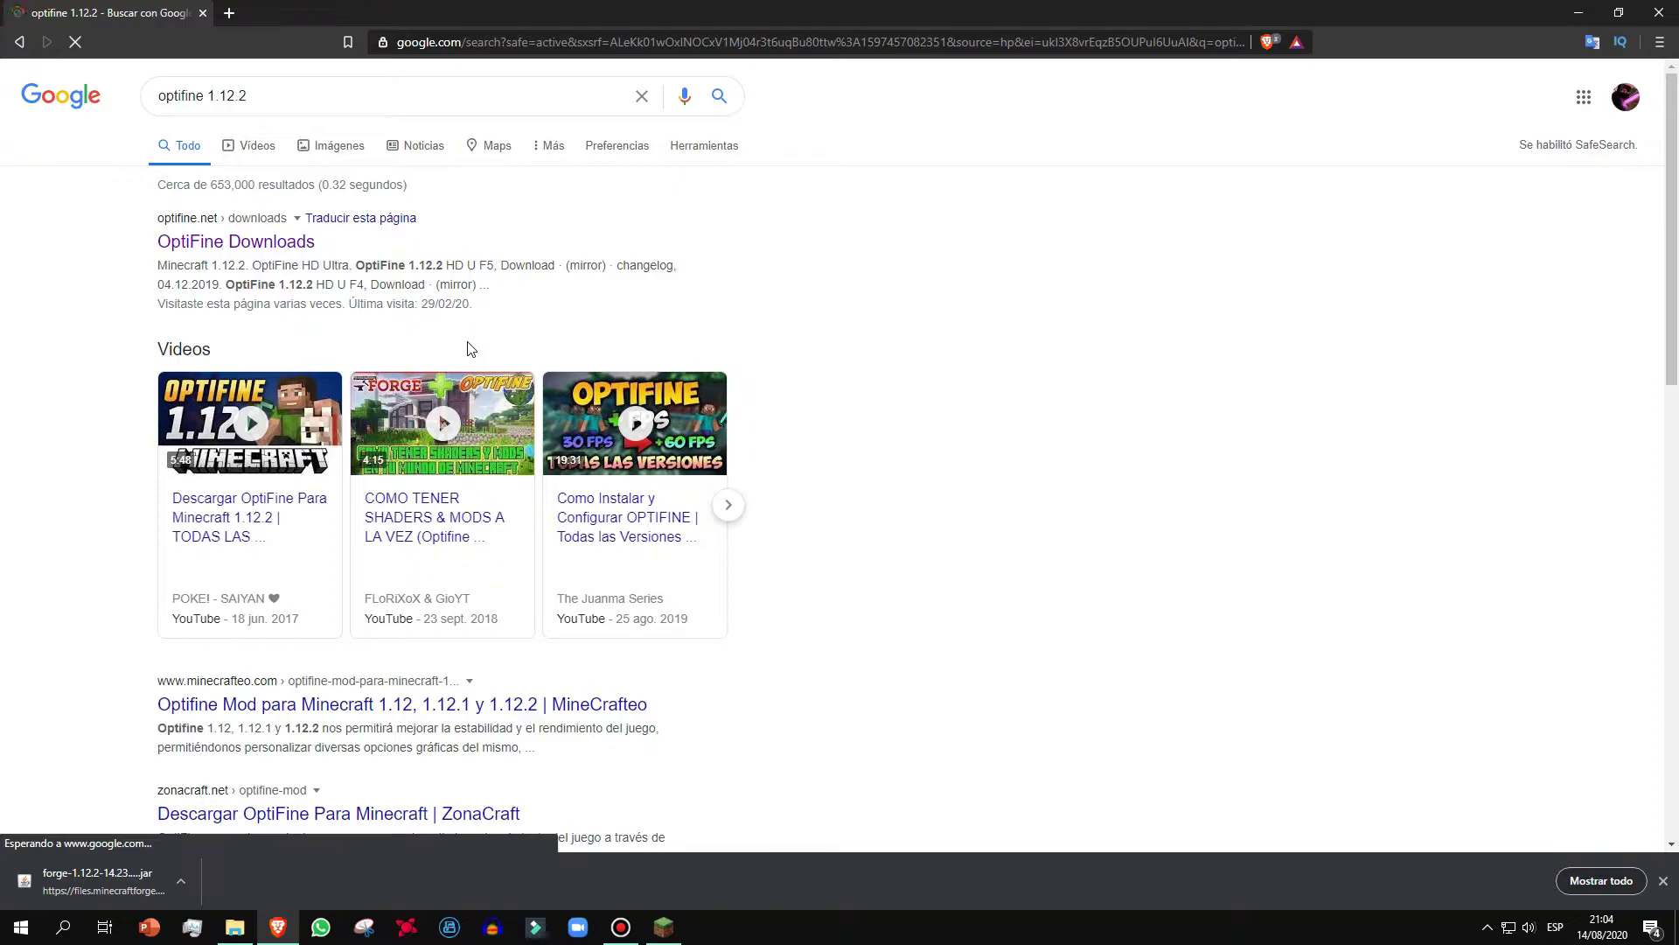
{"action": "left_click", "coordinate": [226, 244]}
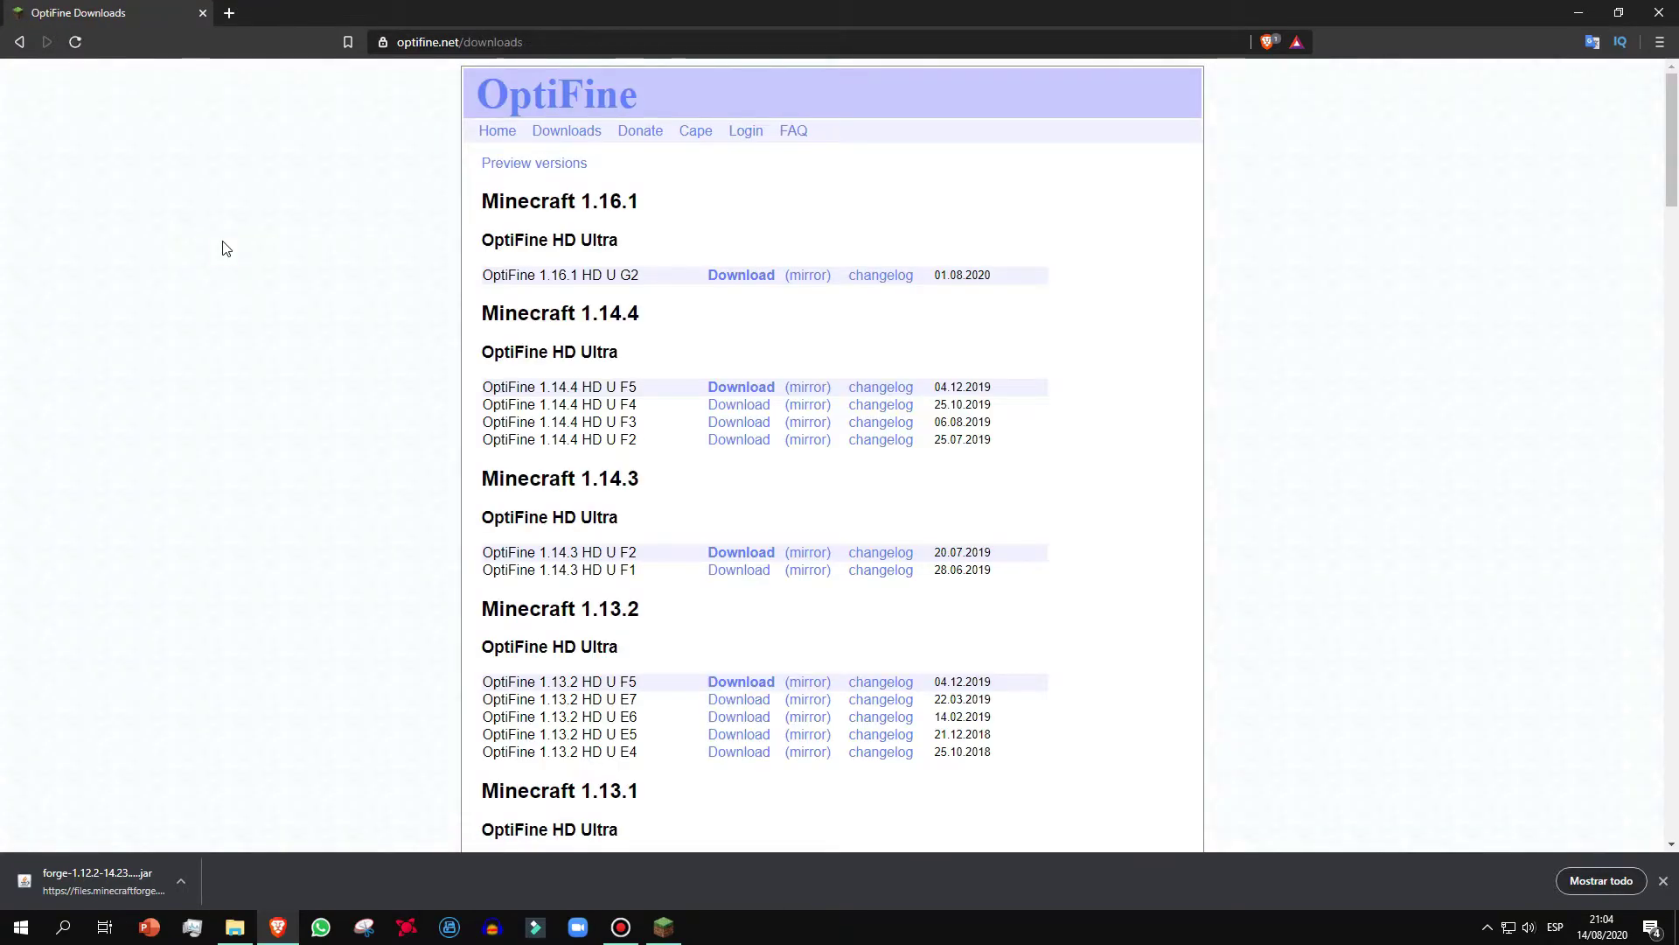
Download OptiFine 1.12.2 HD U F5 and save it to the desktop (Escritorio) as OptiFine_1.12.2_HD_U_F5
{"action": "scroll", "coordinate": [485, 490], "scroll_direction": "down", "scroll_amount": 8}
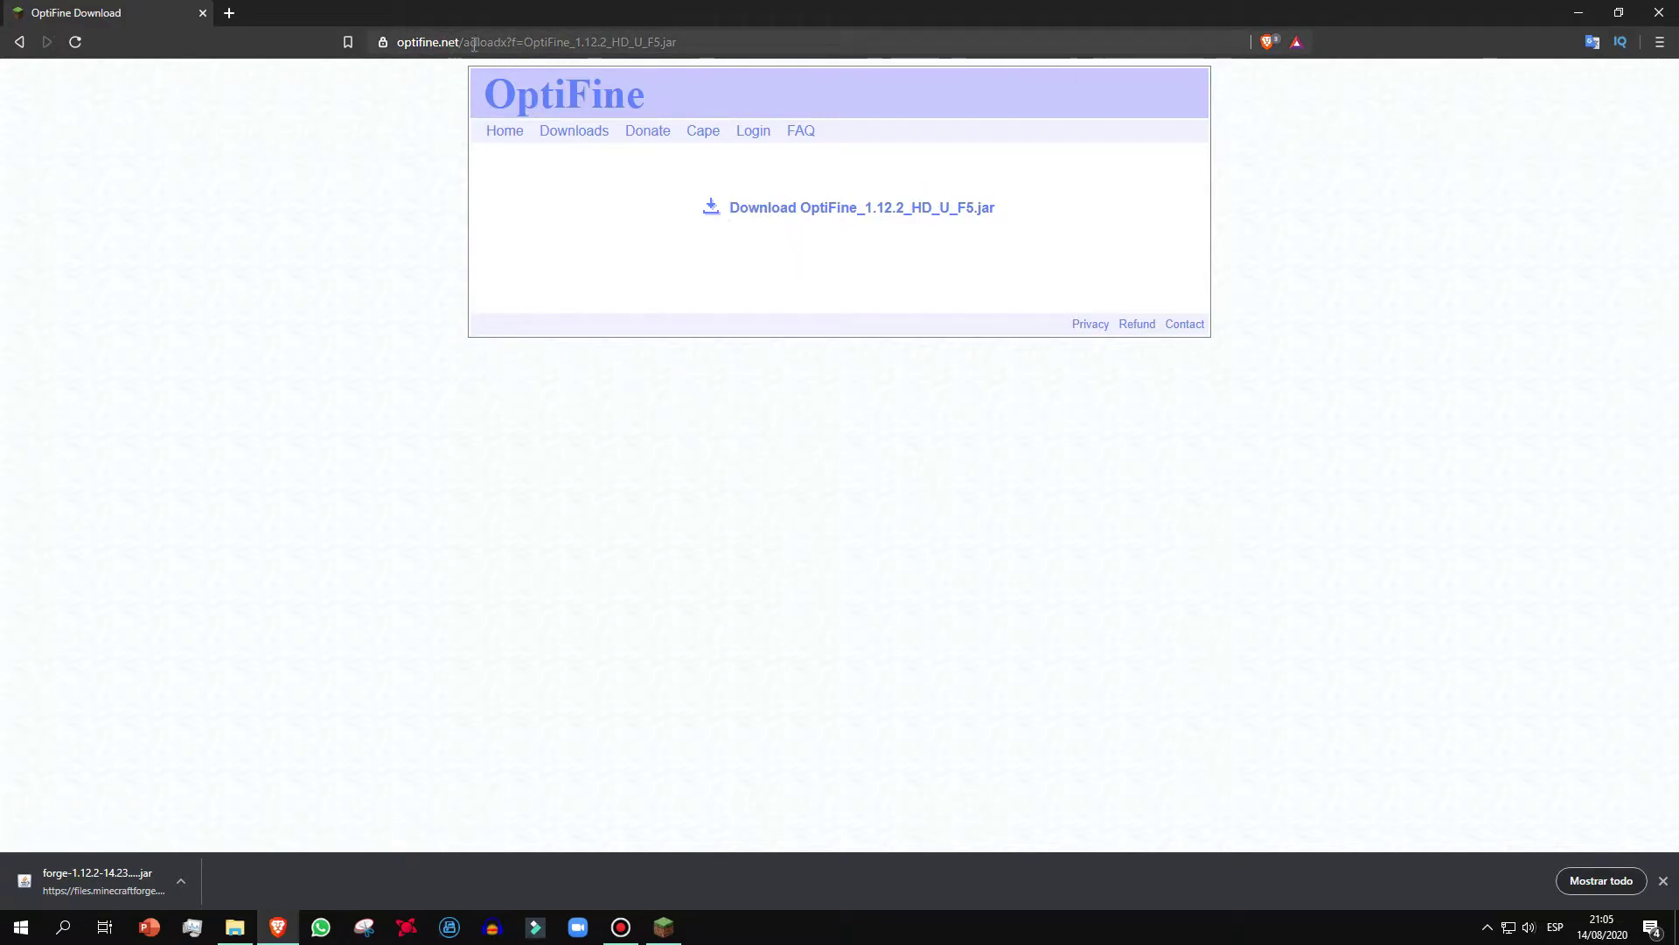
{"action": "left_click", "coordinate": [792, 221]}
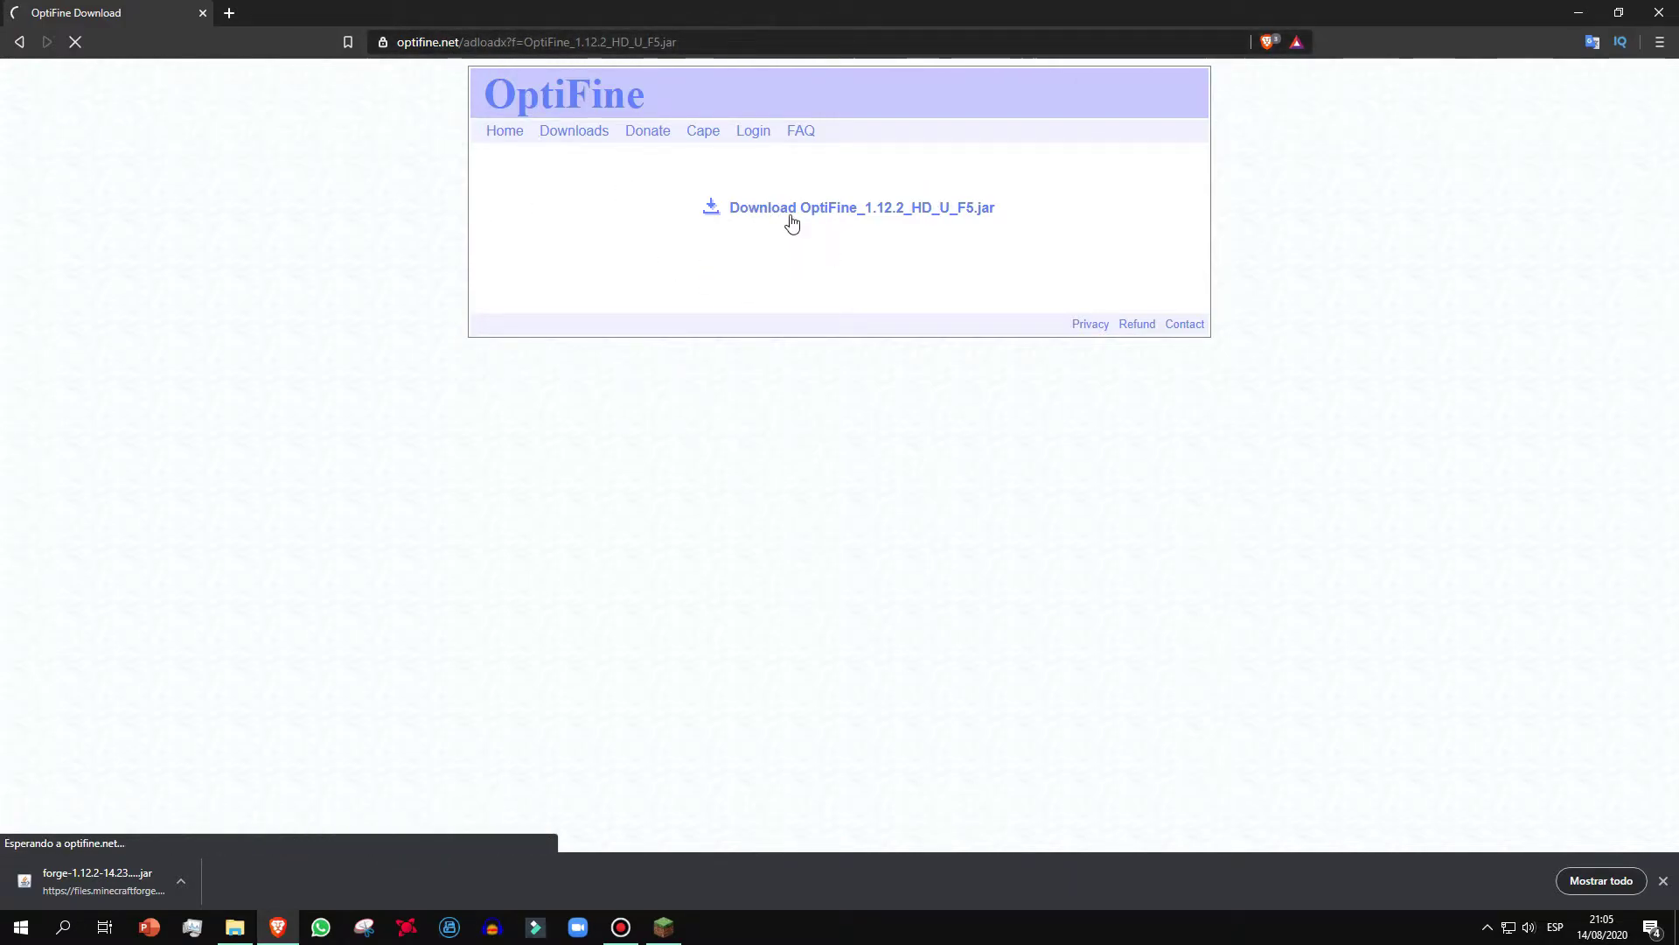
{"action": "left_click", "coordinate": [696, 306]}
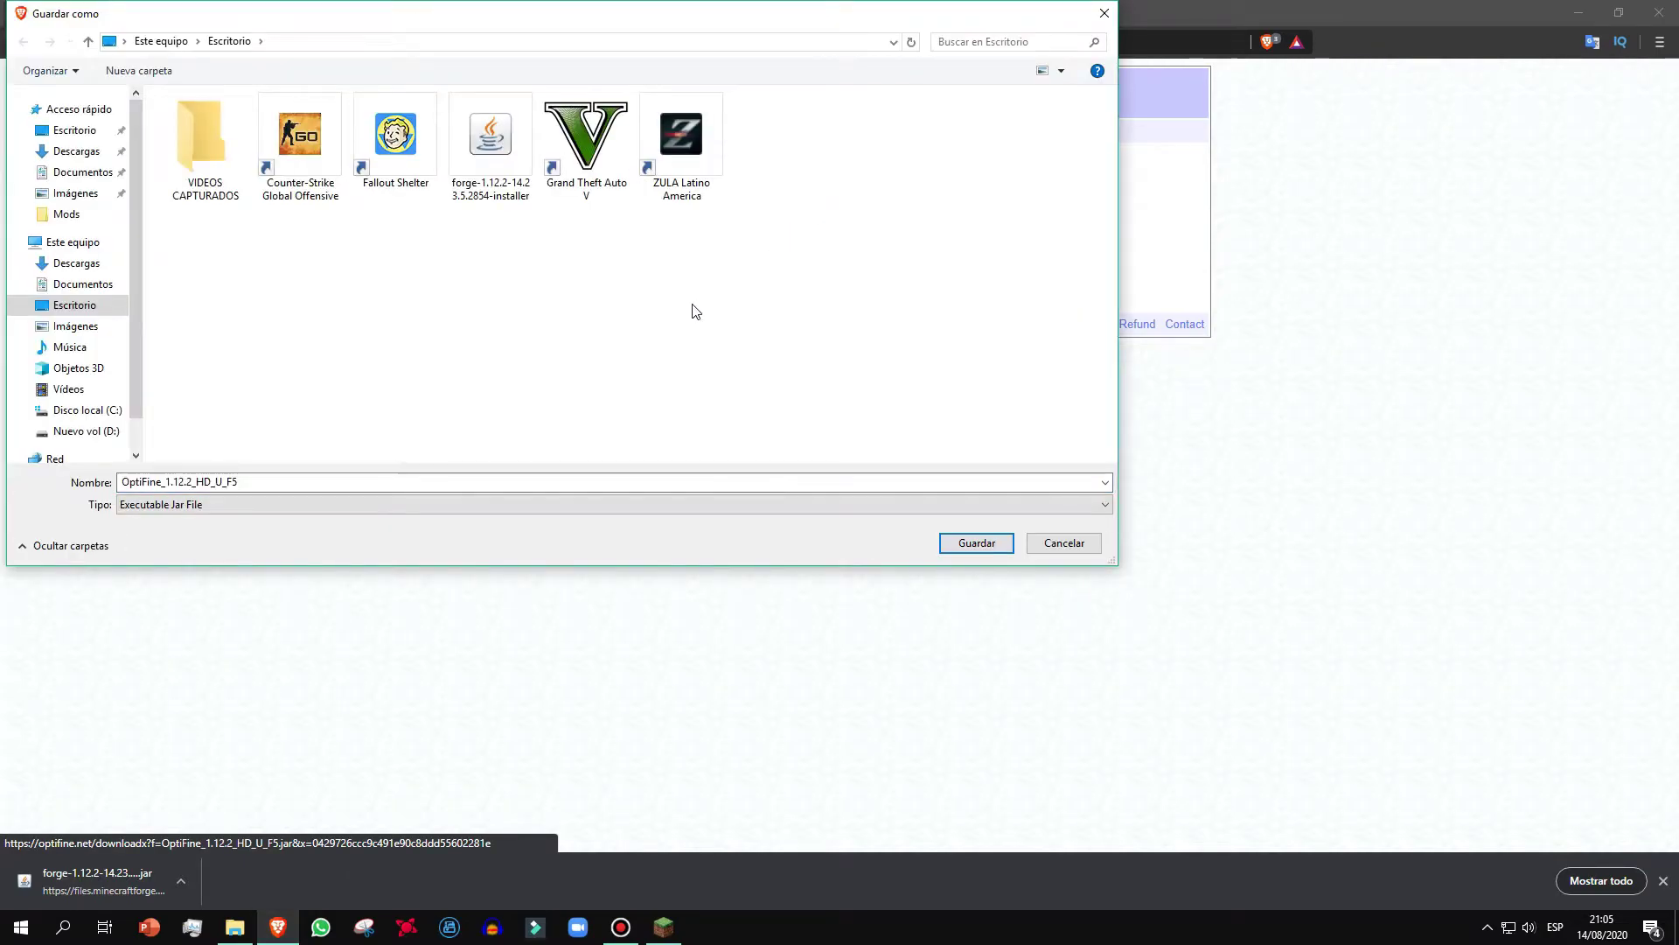
{"action": "left_click", "coordinate": [975, 543]}
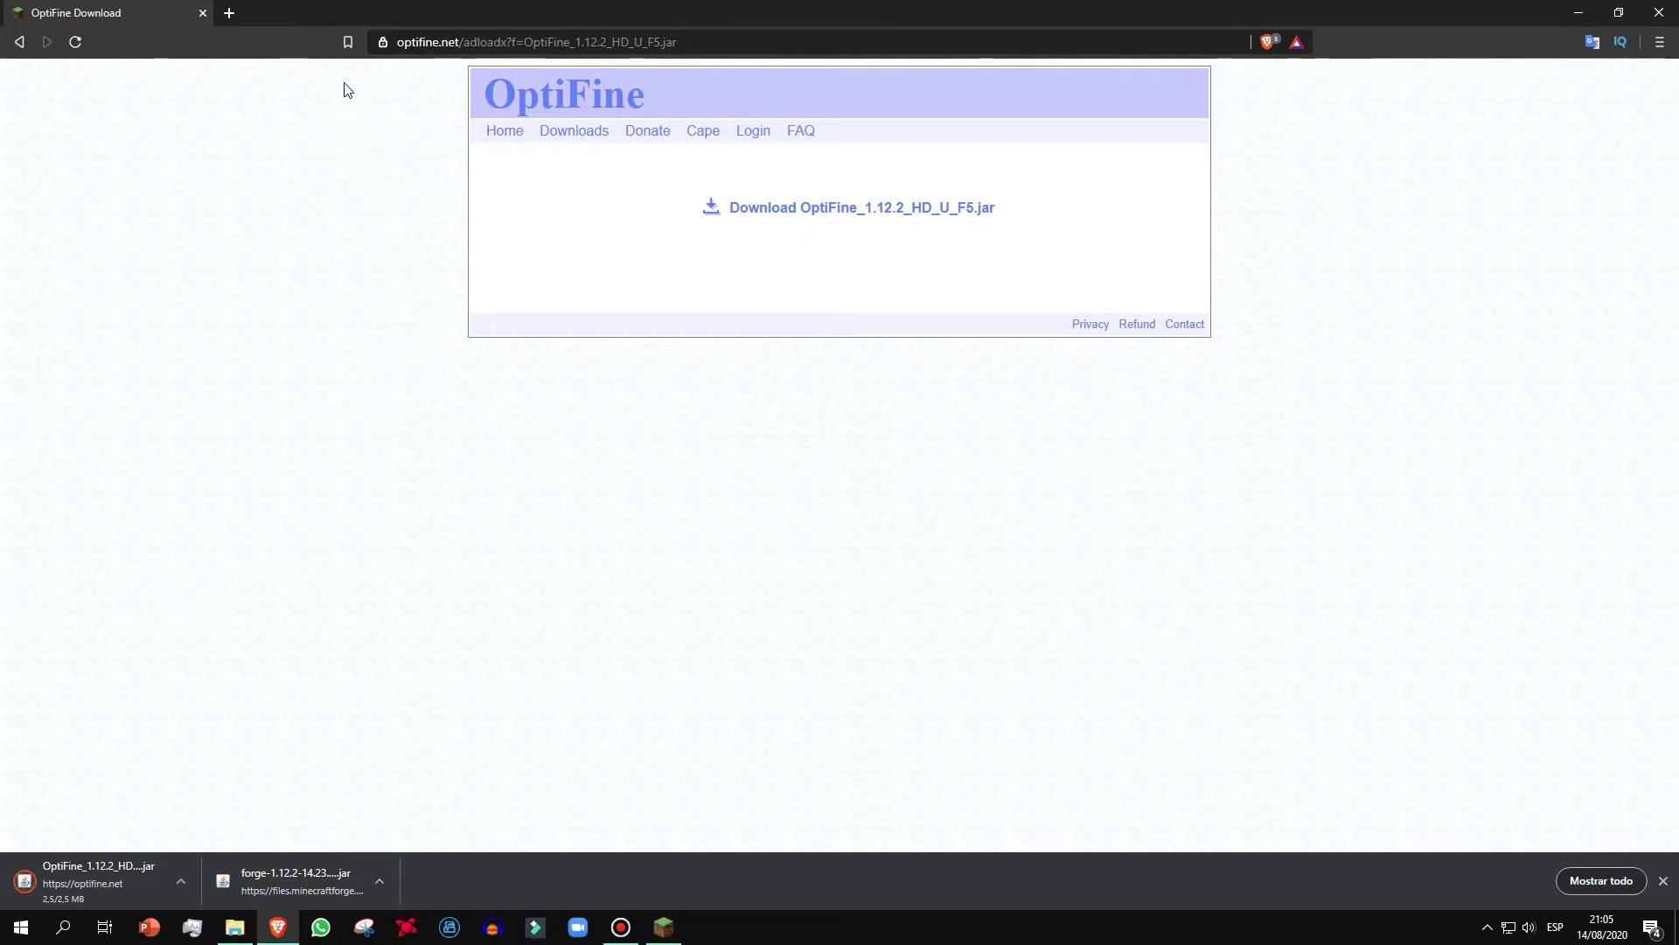
Replace the OptiFine page with a new tab, search Google for "tektopia 1.12.2" and open the CurseForge page of the TekTopia mod
{"action": "left_click", "coordinate": [229, 12]}
{"action": "left_click", "coordinate": [203, 12]}
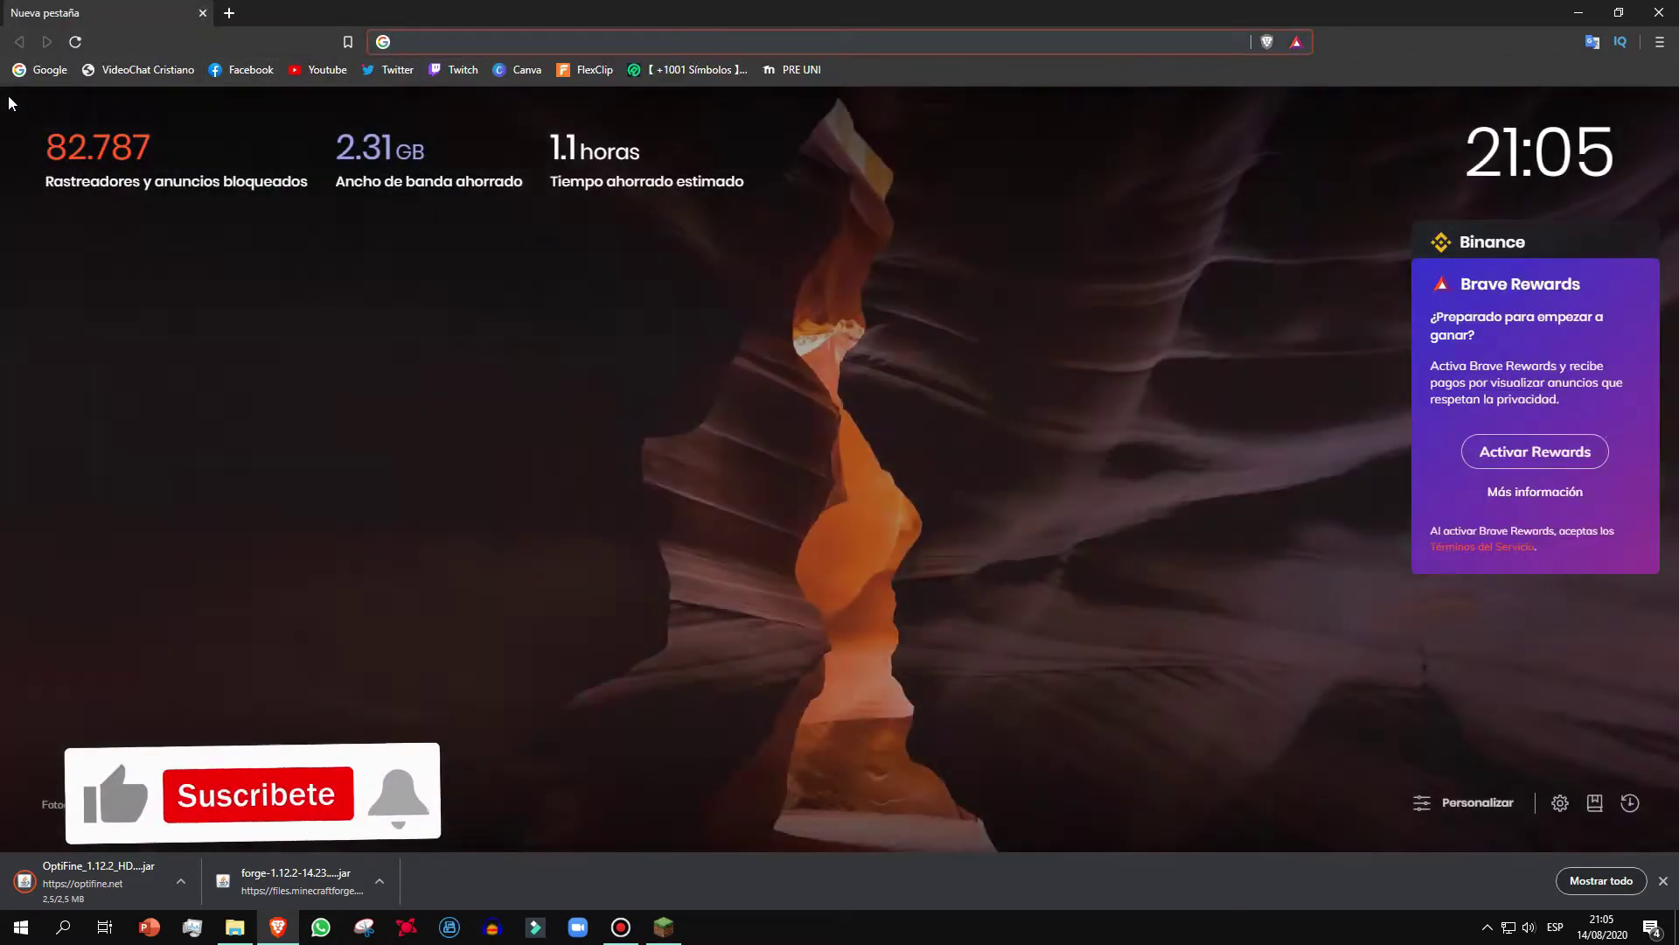
{"action": "left_click", "coordinate": [39, 69]}
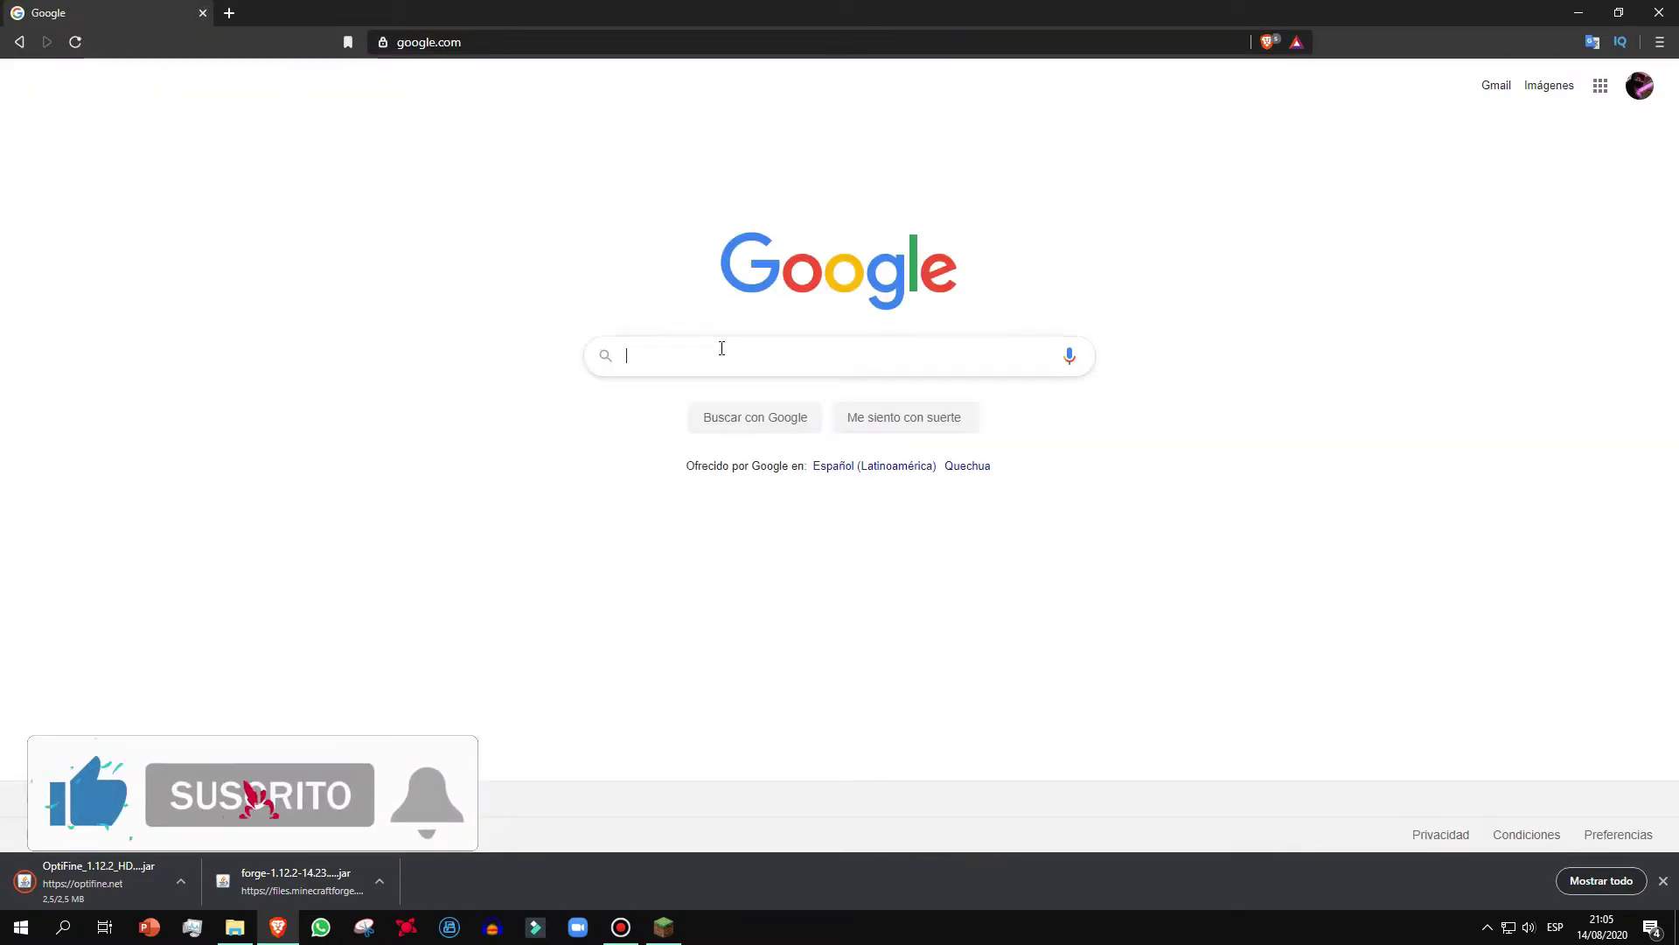
{"action": "left_click", "coordinate": [709, 354]}
{"action": "type", "text": "tektop"}
{"action": "key", "text": "Down"}
{"action": "key", "text": "Down"}
{"action": "key", "text": "Return"}
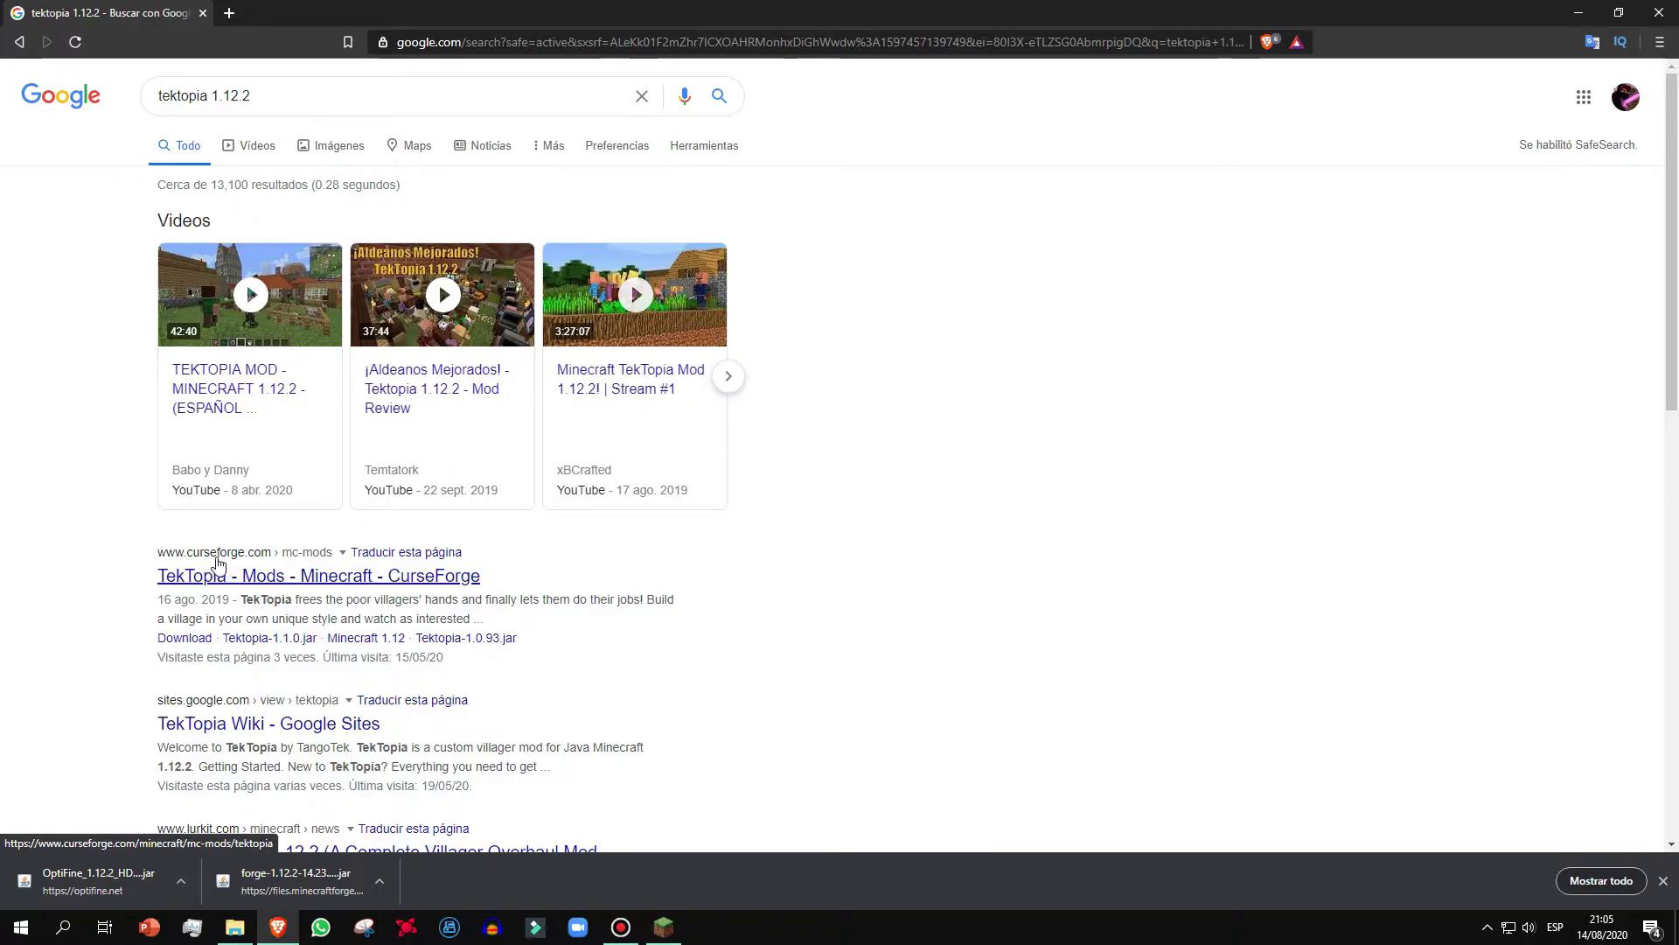
{"action": "left_click", "coordinate": [244, 577]}
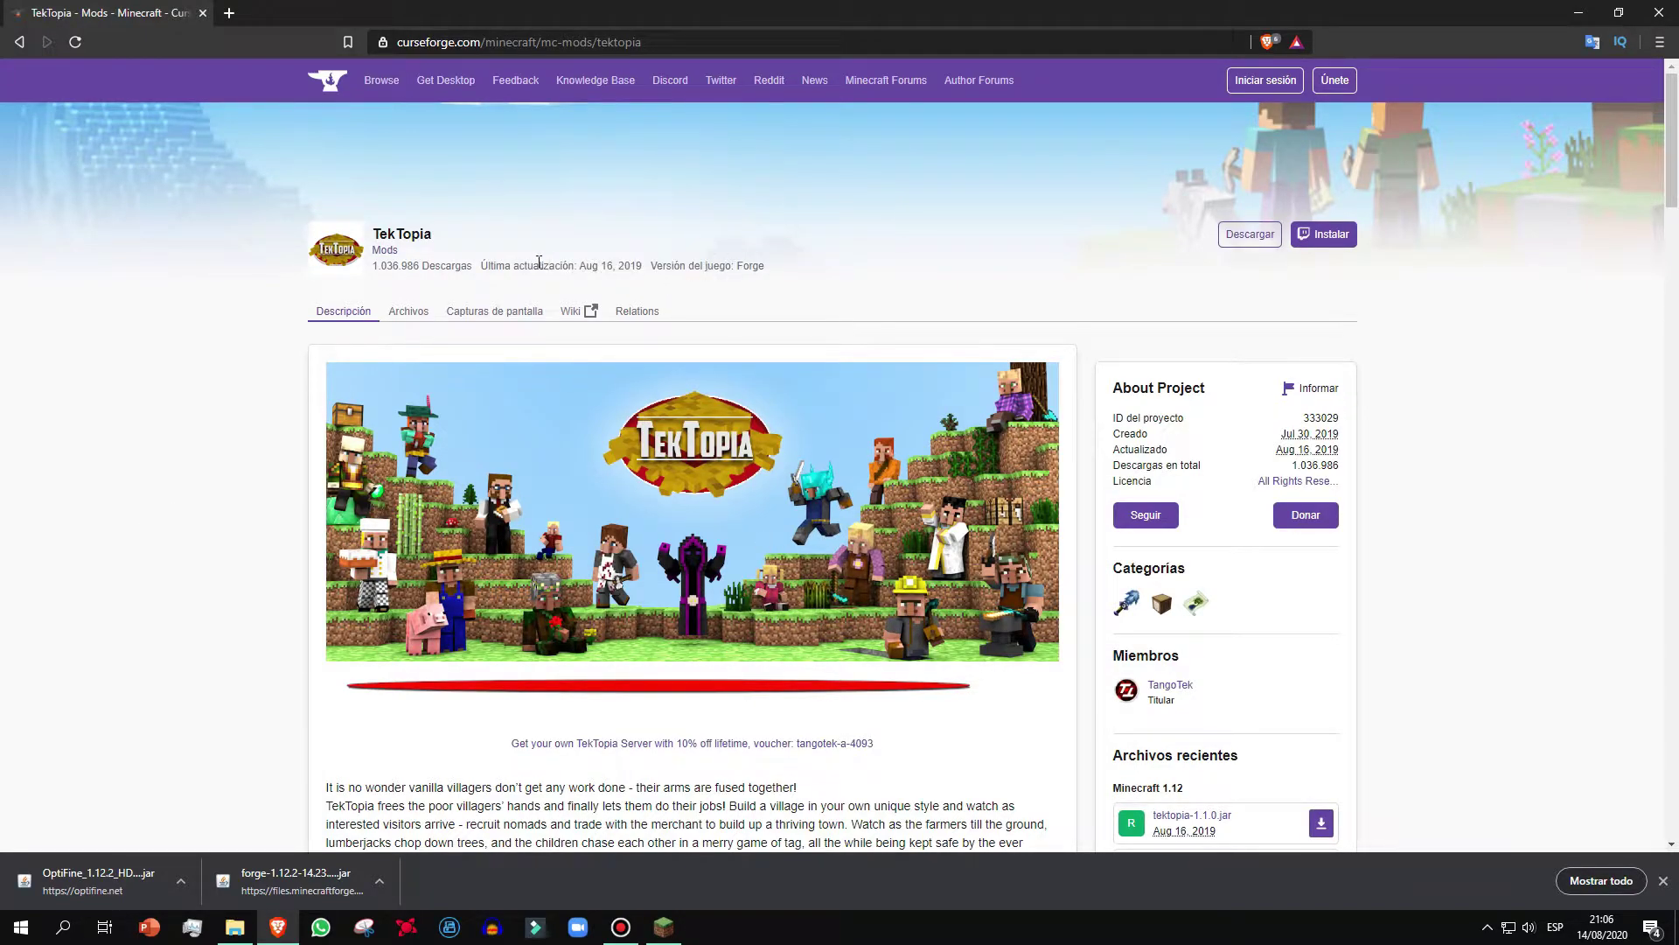
Examine the TekTopia page for its game version, the recent files for Minecraft 1.12 and the comments about newer versions
{"action": "scroll", "coordinate": [1434, 452], "scroll_direction": "down", "scroll_amount": 1}
{"action": "scroll", "coordinate": [1049, 367], "scroll_direction": "up", "scroll_amount": 1}
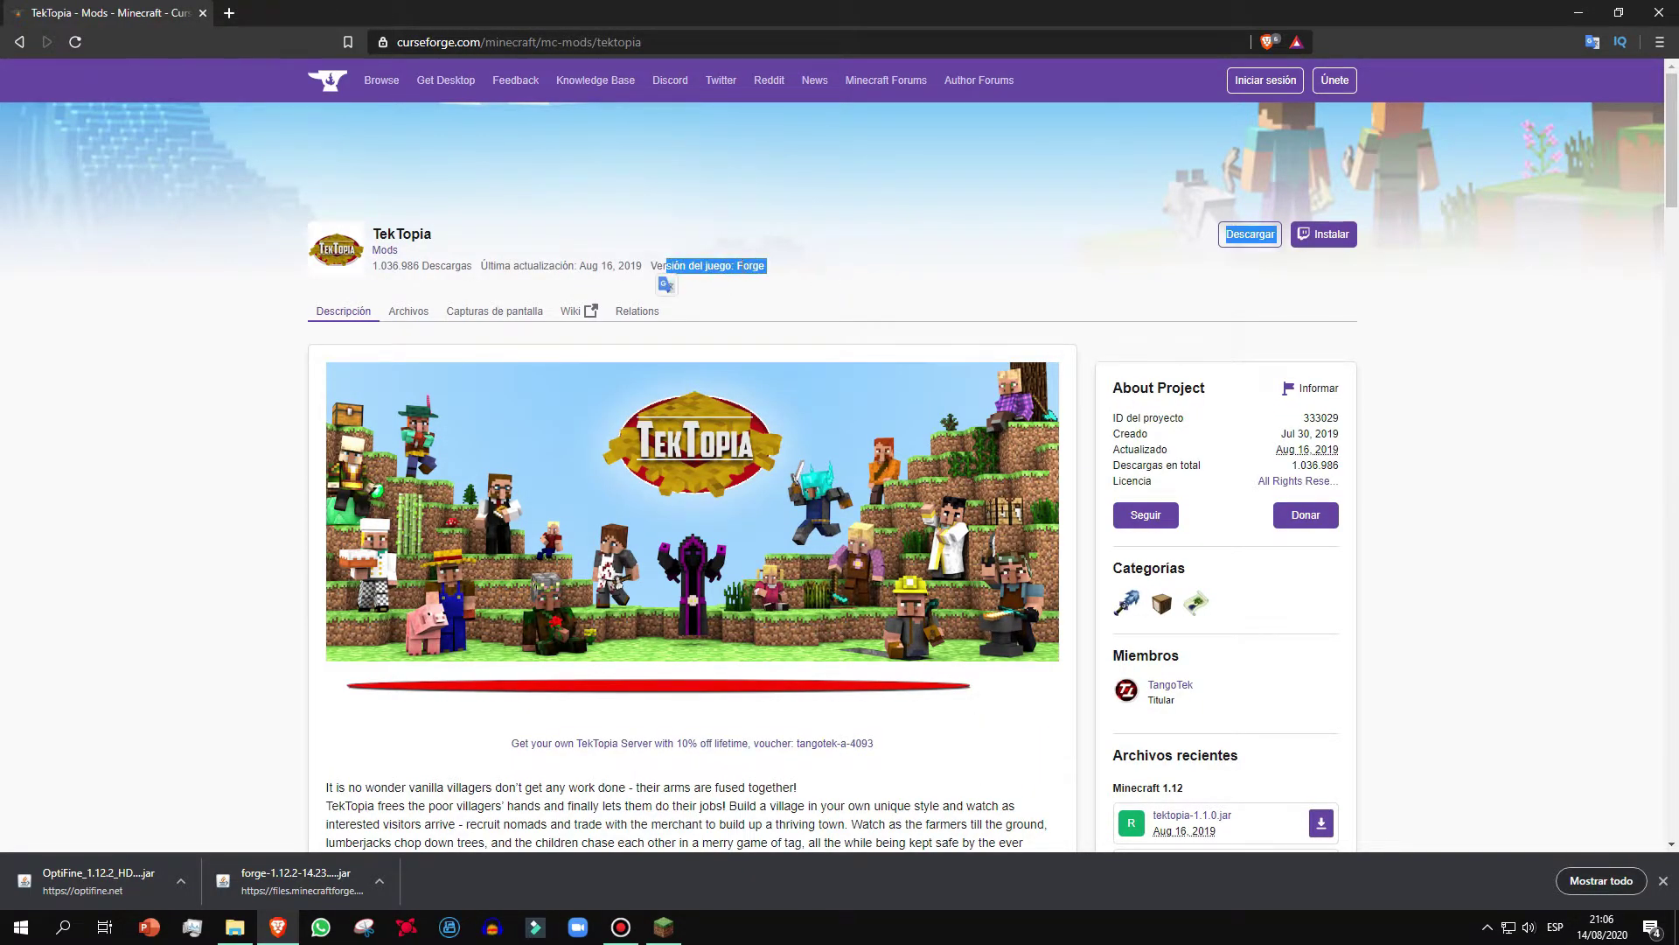
{"action": "scroll", "coordinate": [181, 400], "scroll_direction": "down", "scroll_amount": 3}
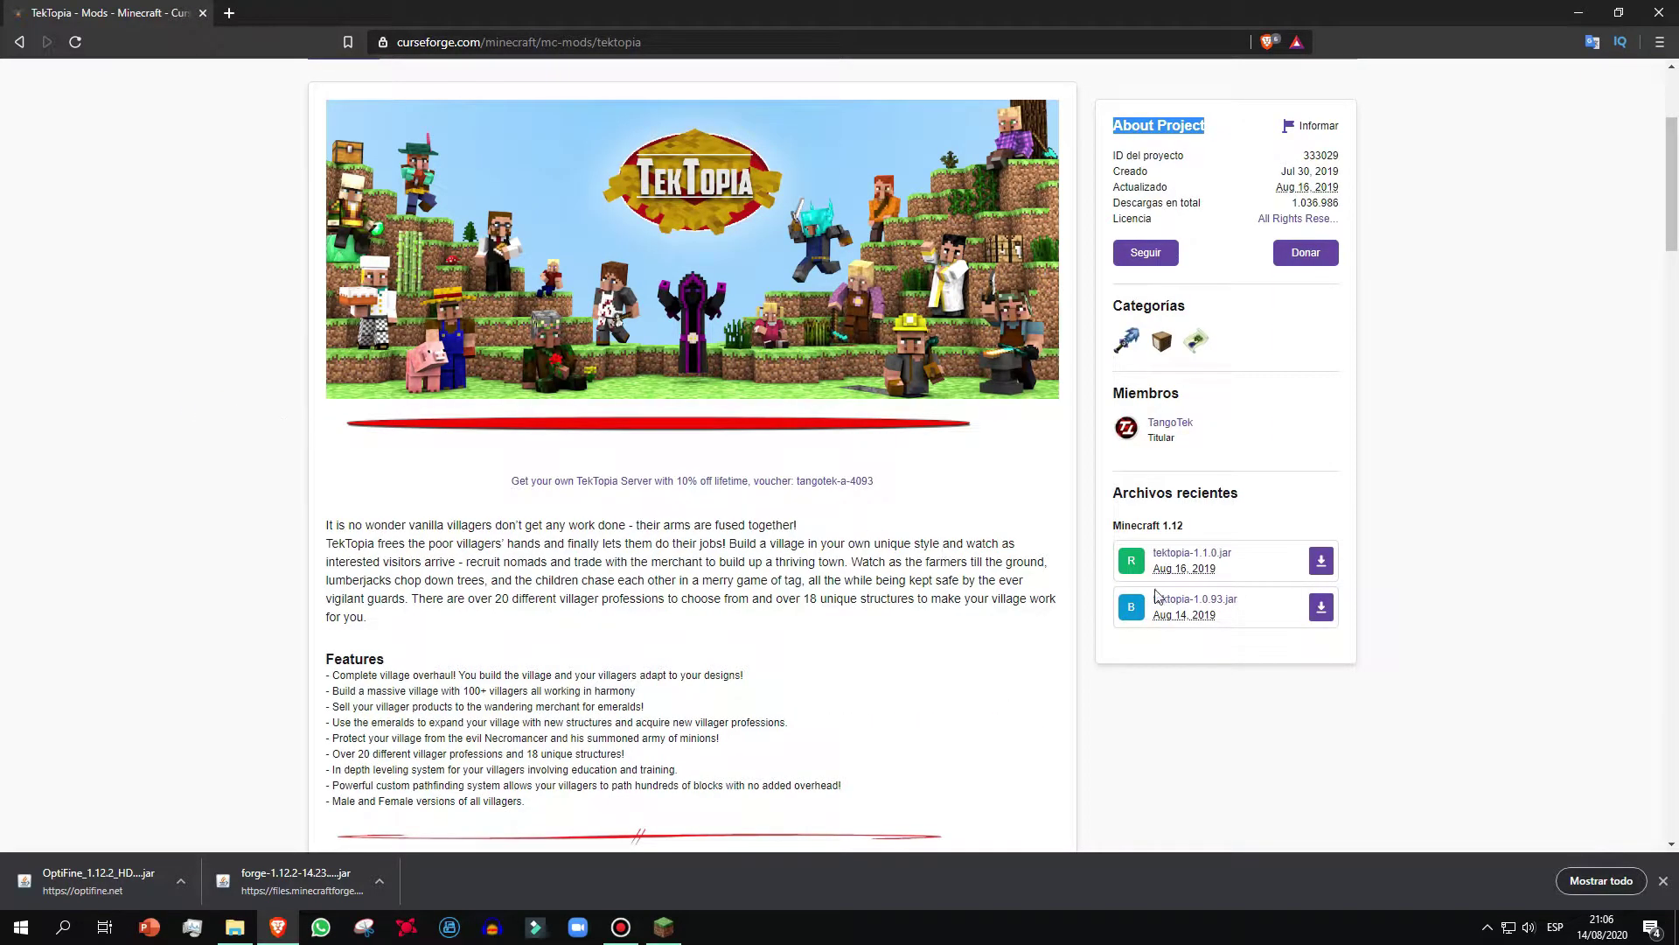
{"action": "double_click", "coordinate": [1137, 525]}
{"action": "left_click", "coordinate": [1288, 505]}
{"action": "scroll", "coordinate": [1305, 527], "scroll_direction": "down", "scroll_amount": 2}
{"action": "scroll", "coordinate": [766, 604], "scroll_direction": "down", "scroll_amount": 16}
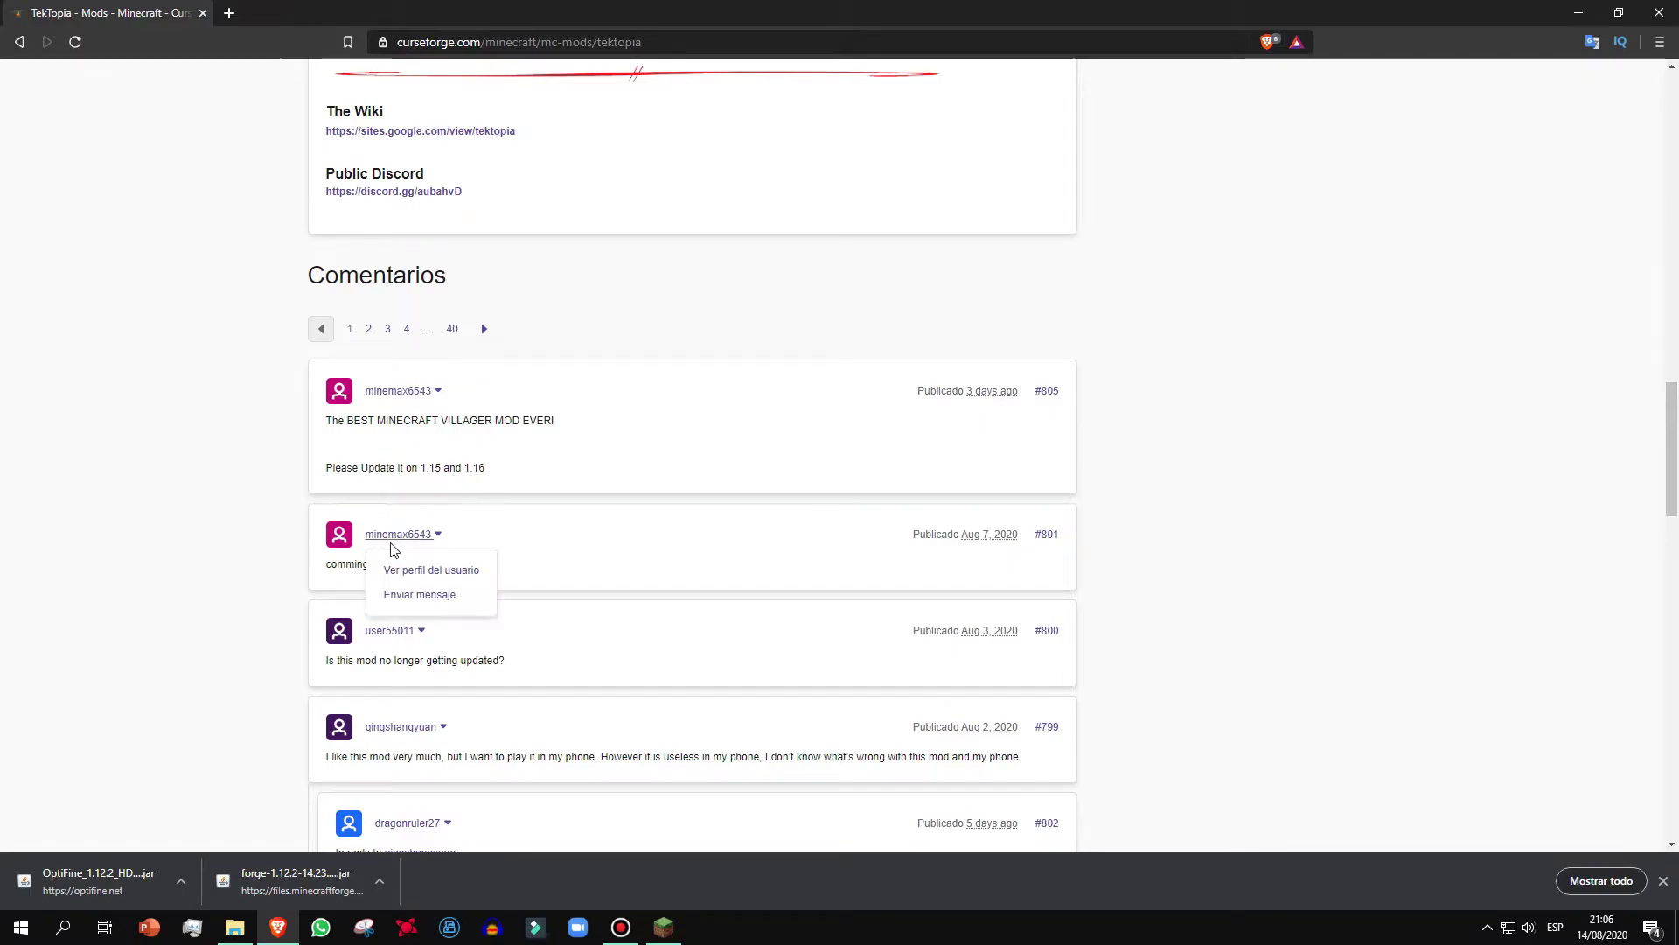
{"action": "left_click_drag", "start_coordinate": [512, 472], "coordinate": [417, 465]}
{"action": "left_click", "coordinate": [177, 525]}
{"action": "scroll", "coordinate": [252, 588], "scroll_direction": "down", "scroll_amount": 5}
{"action": "scroll", "coordinate": [251, 589], "scroll_direction": "up", "scroll_amount": 16}
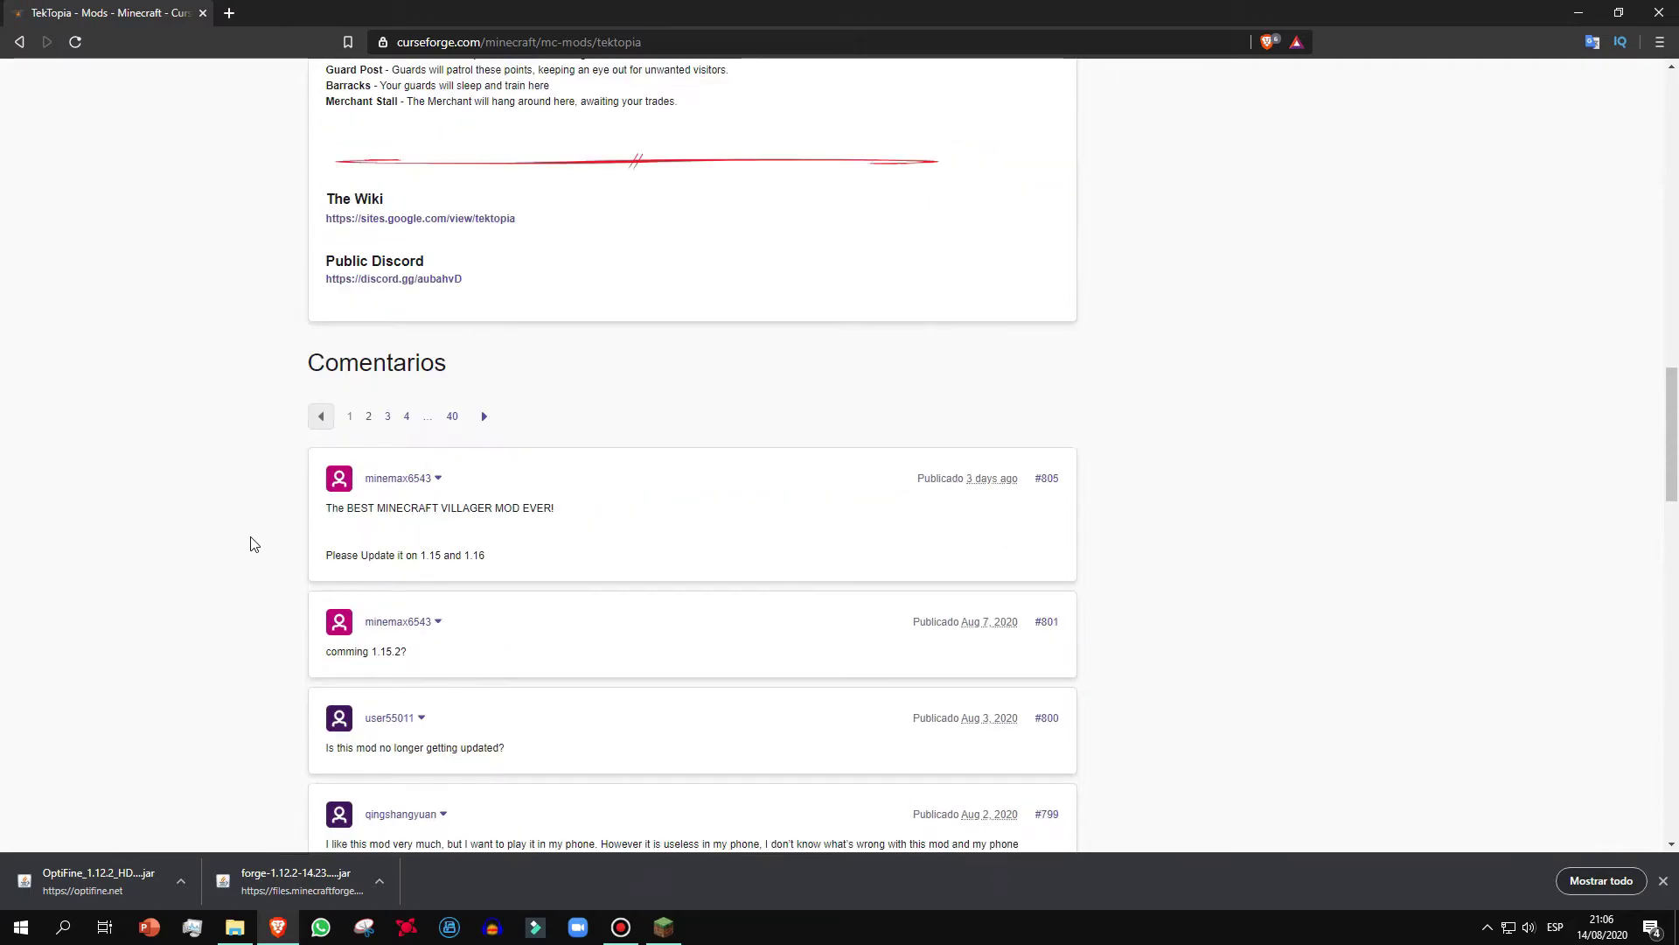
{"action": "scroll", "coordinate": [264, 517], "scroll_direction": "up", "scroll_amount": 7}
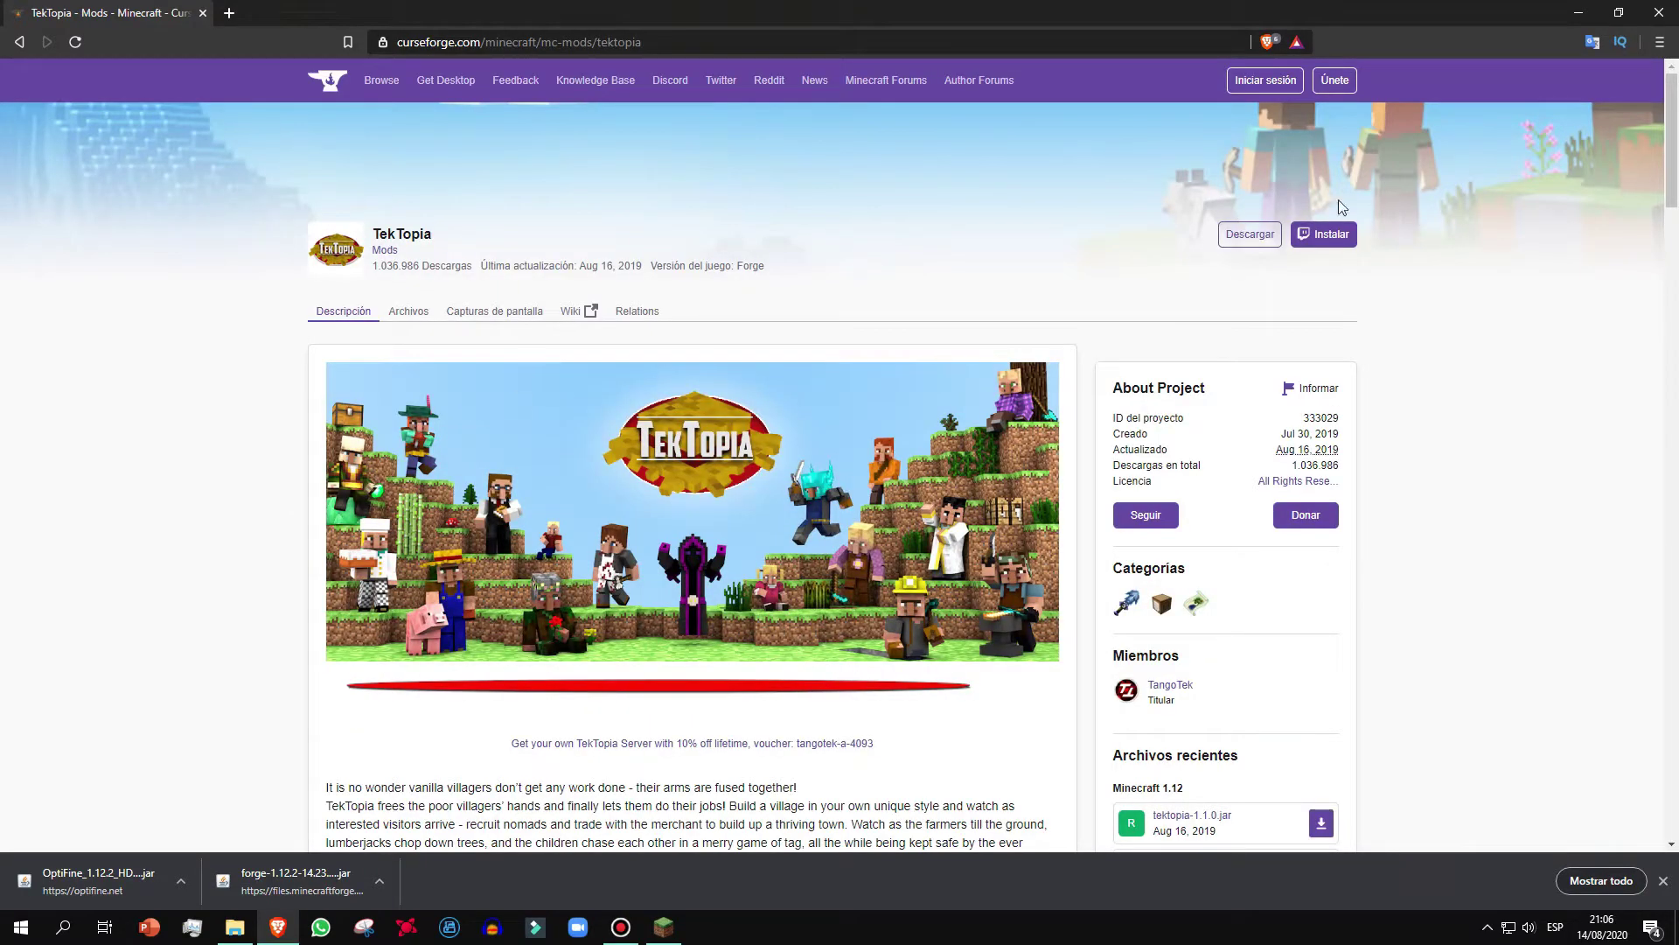
Download the TekTopia mod to the desktop (Escritorio) as tektopia-1.1.0 and close the browser
{"action": "left_click", "coordinate": [1250, 234]}
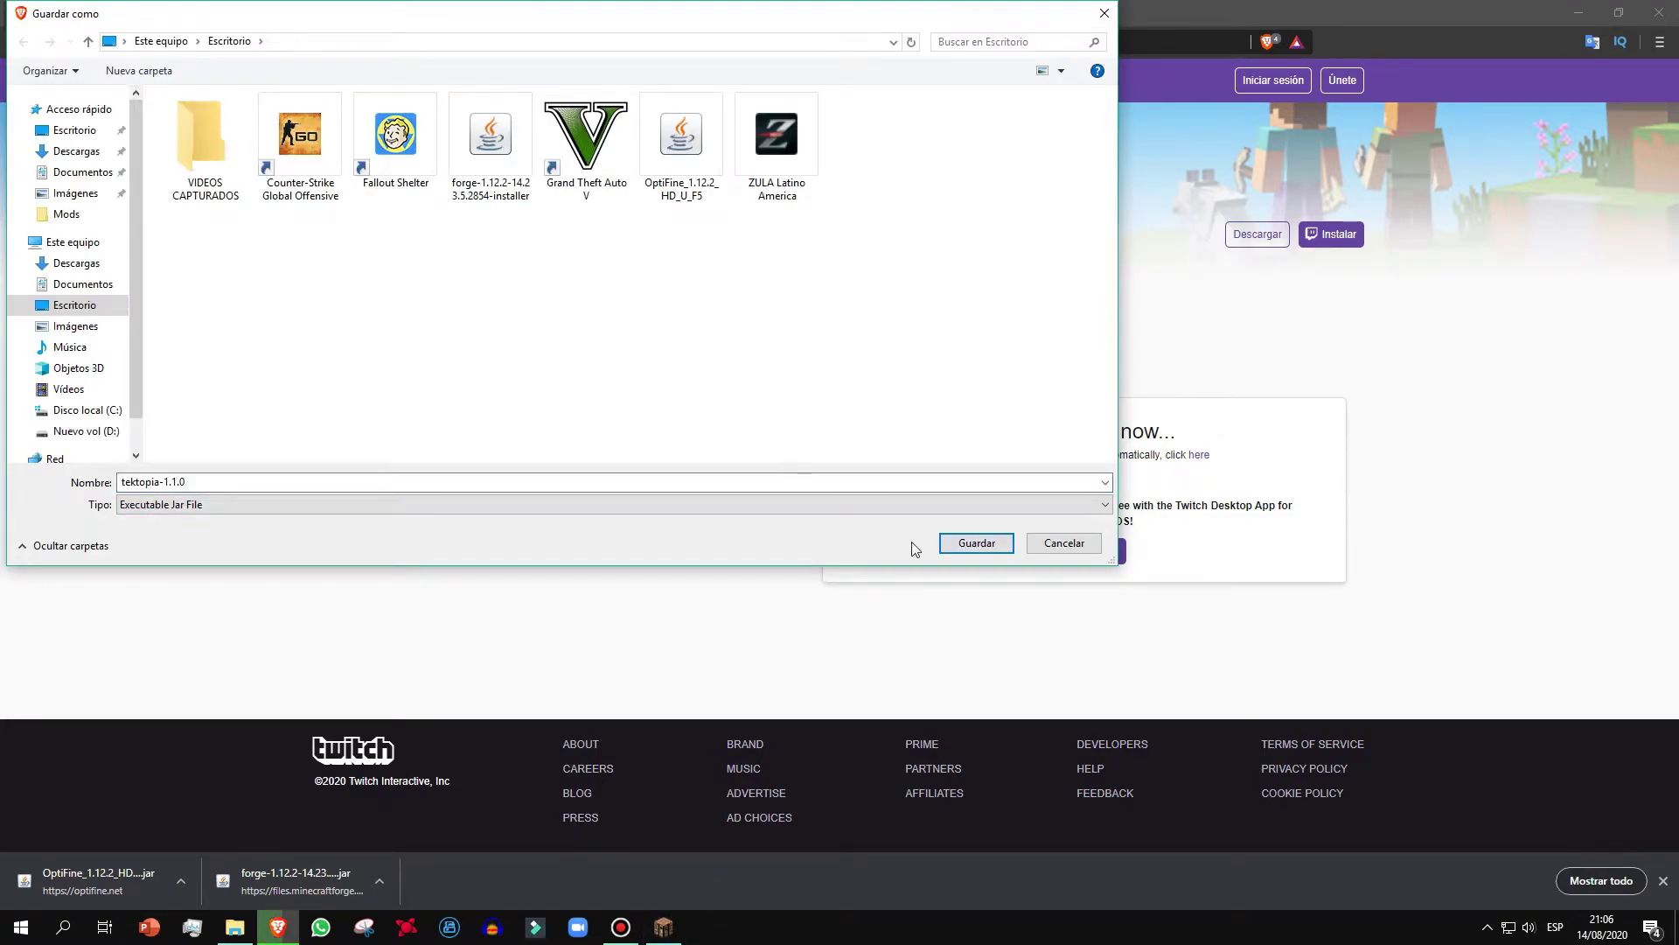
{"action": "left_click", "coordinate": [987, 546]}
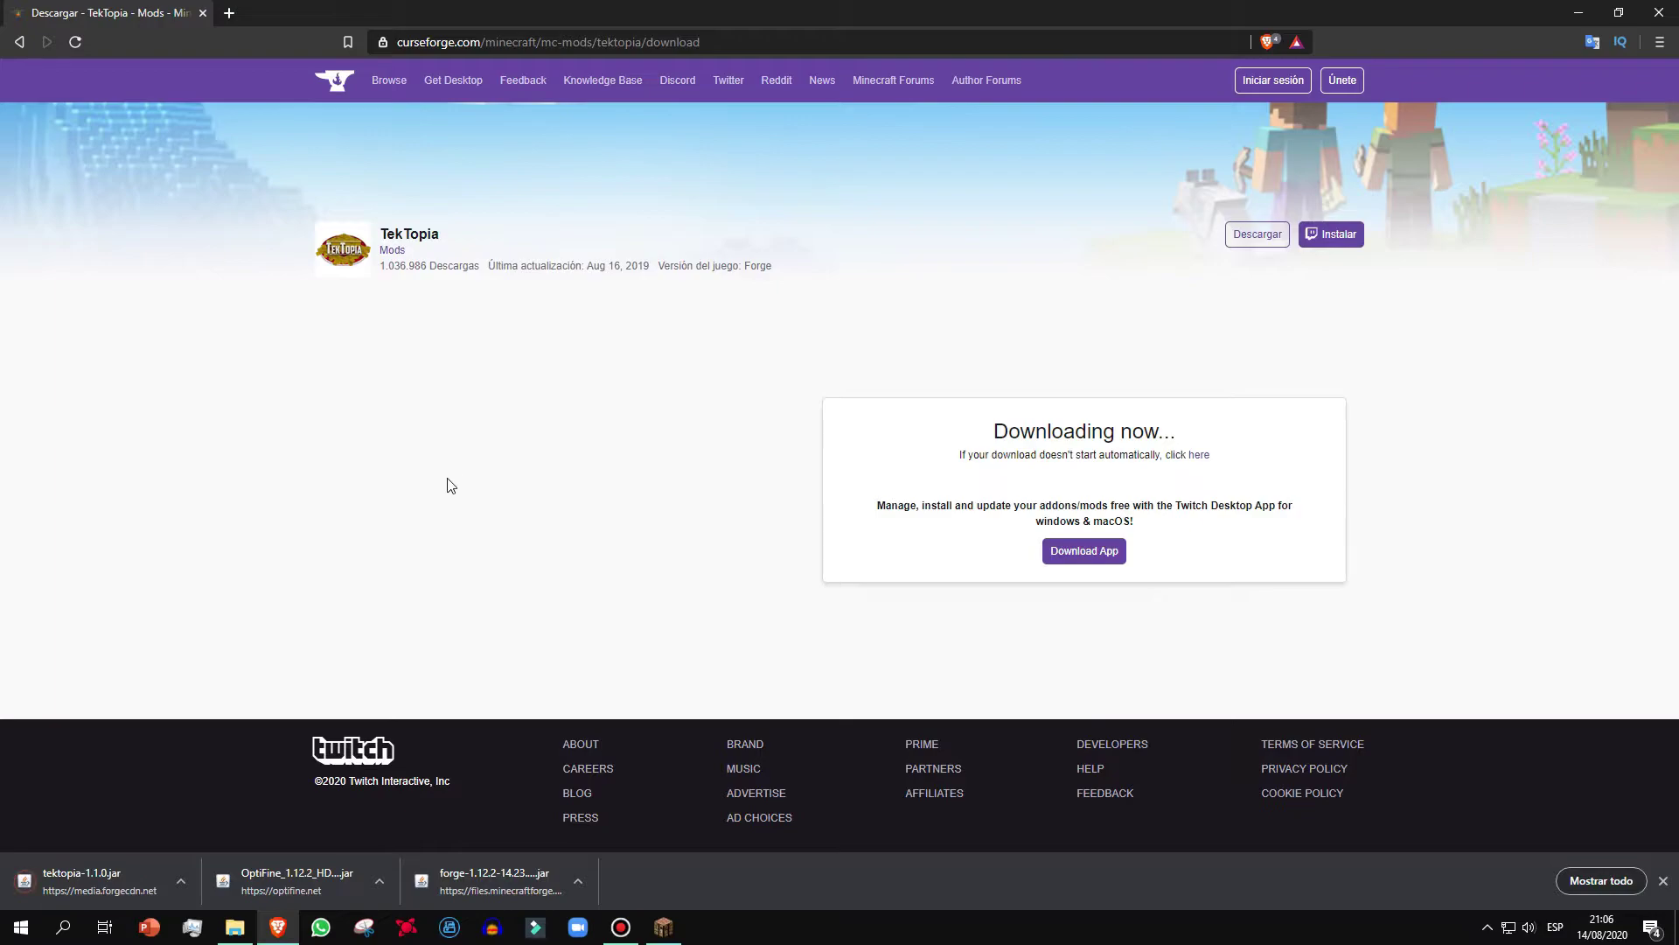
{"action": "left_click", "coordinate": [1674, 9]}
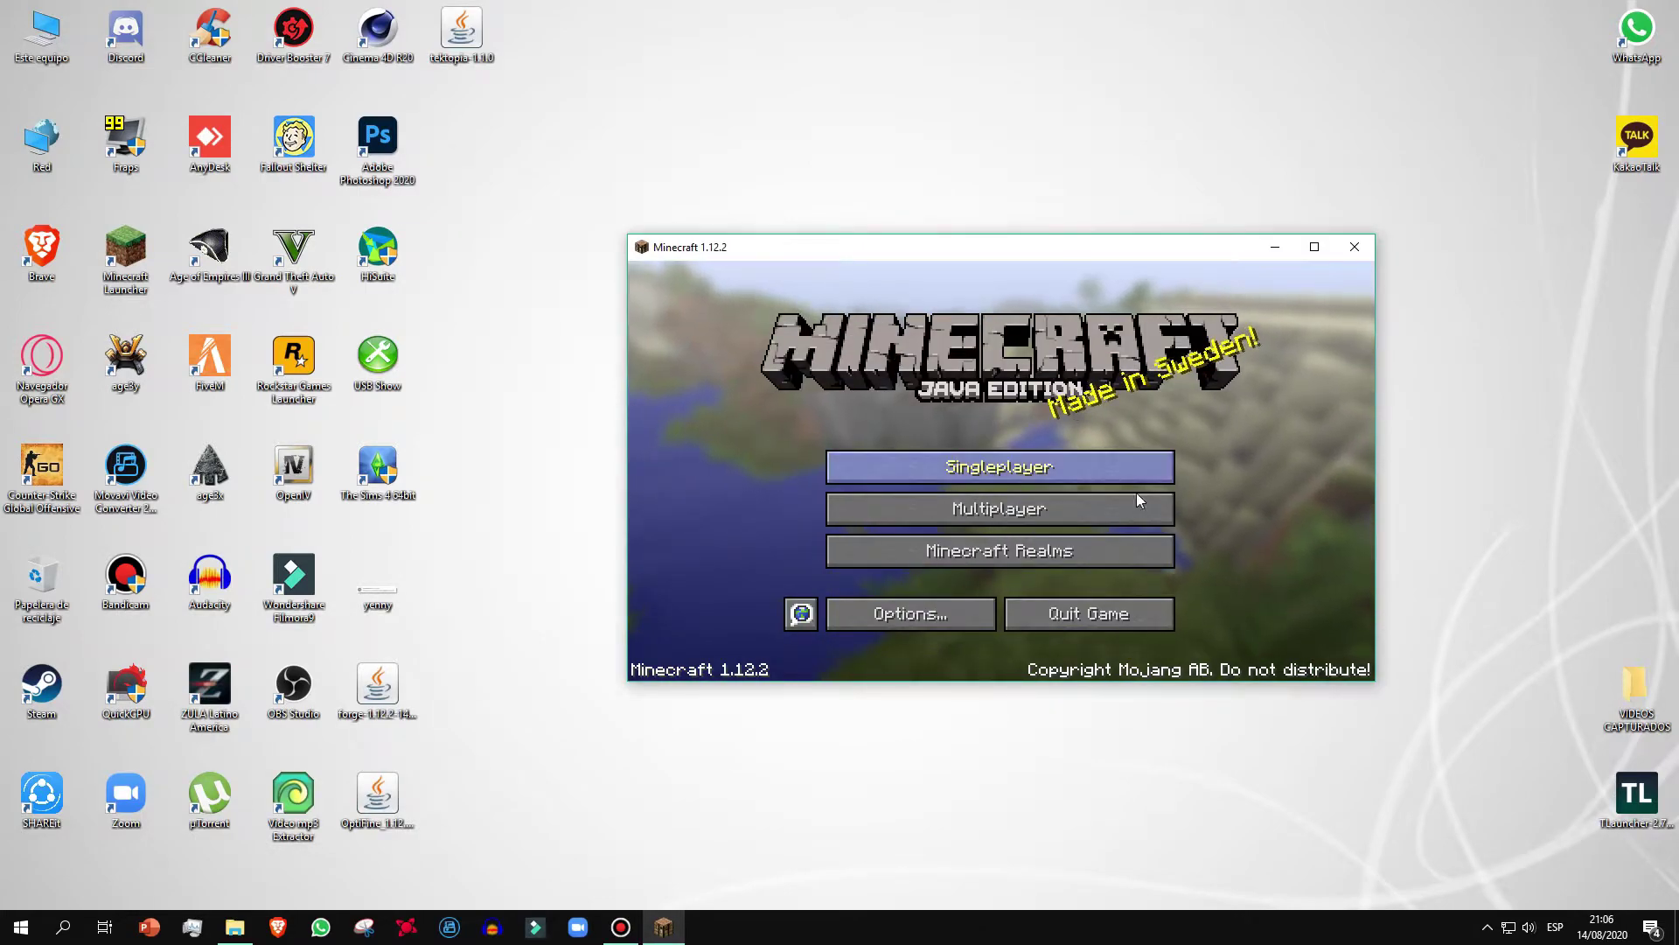
Minimise the Minecraft window and move the Forge and OptiFine files beside tektopia-1.1.0 on the desktop
{"action": "left_click", "coordinate": [1273, 249]}
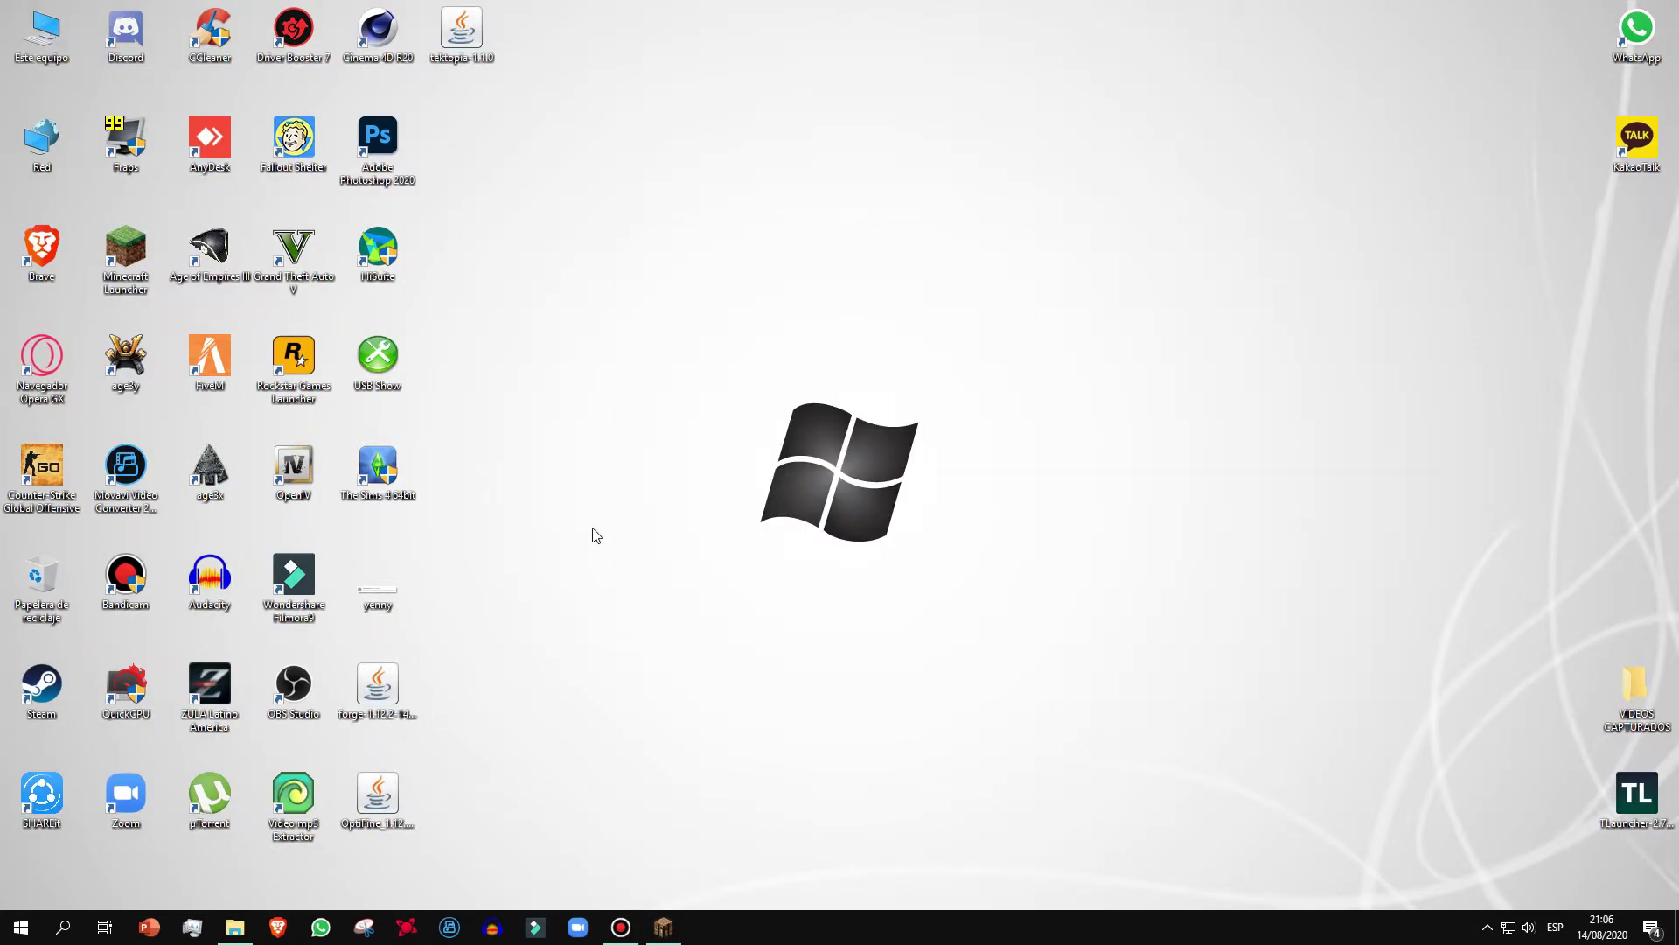
{"action": "left_click_drag", "start_coordinate": [508, 853], "coordinate": [545, 35]}
Restore Minecraft, set Music to OFF in the Music & Sound Options, and minimise the game again
{"action": "left_click", "coordinate": [664, 927]}
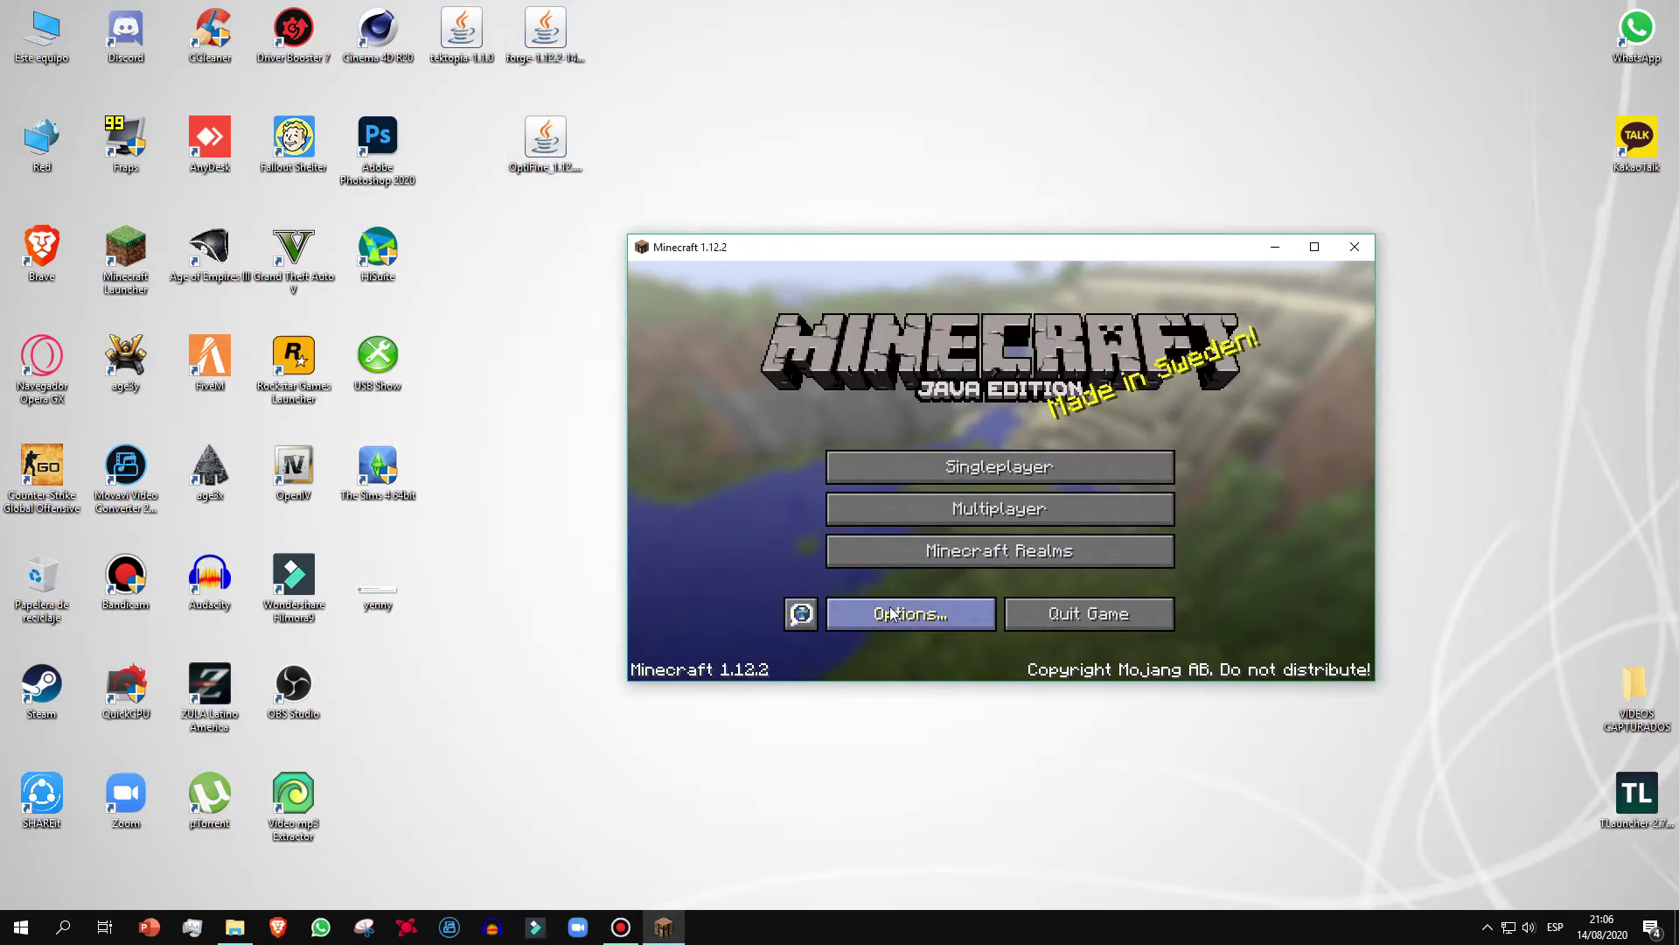
{"action": "left_click", "coordinate": [890, 611]}
{"action": "left_click", "coordinate": [1095, 429]}
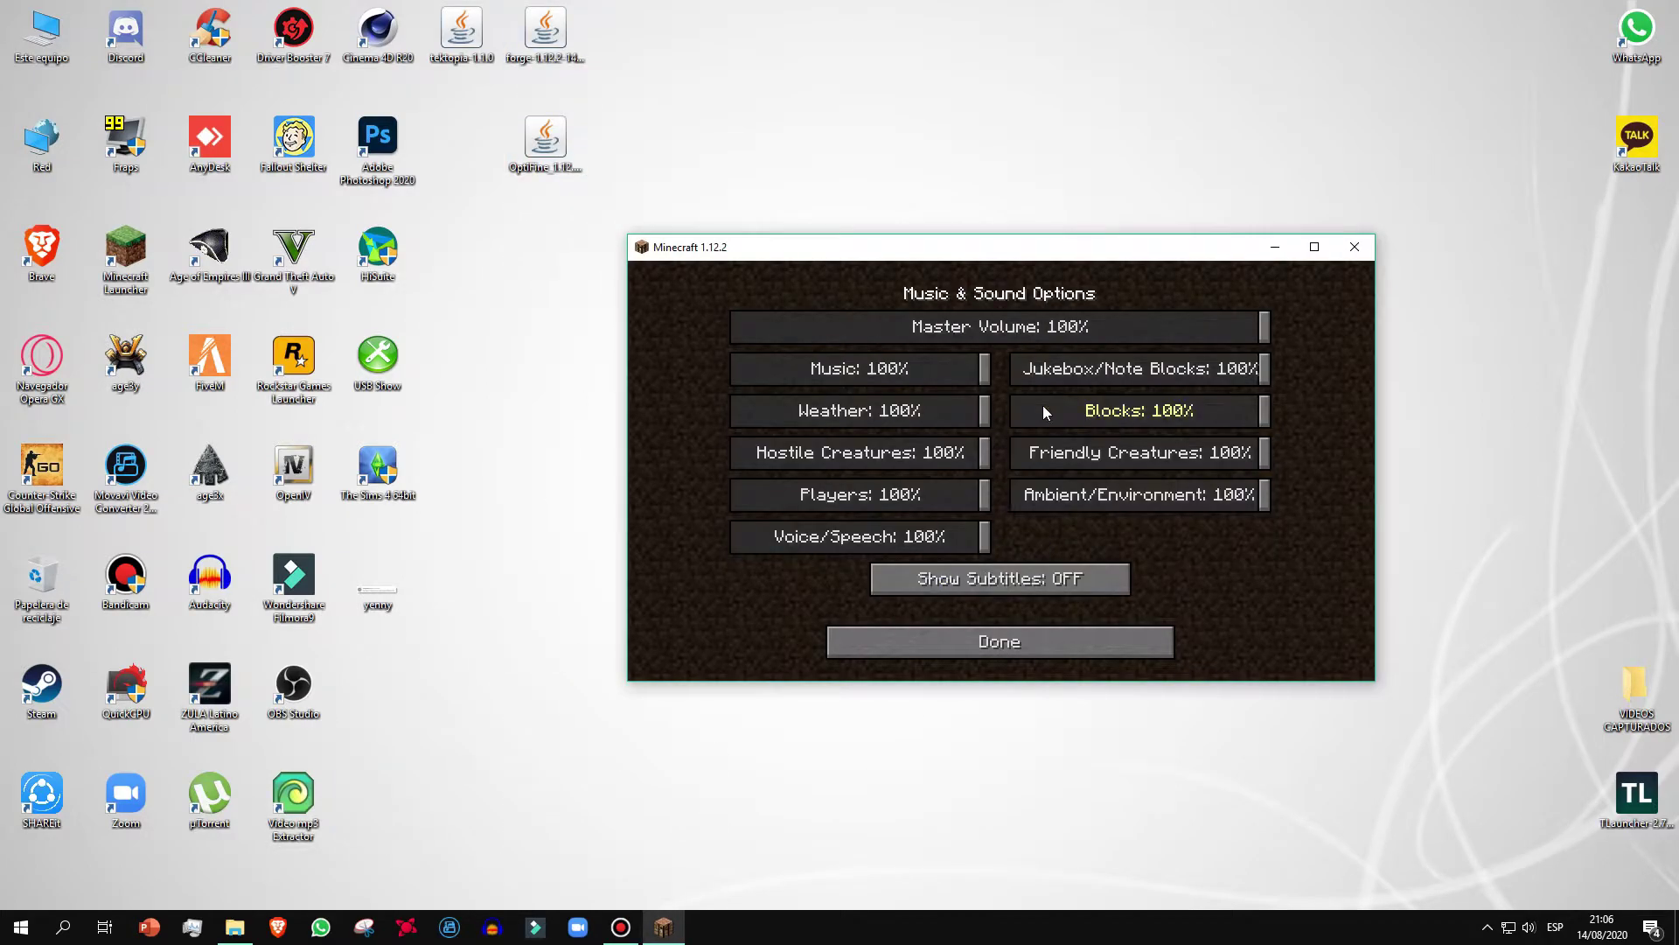
{"action": "left_click_drag", "start_coordinate": [986, 369], "coordinate": [650, 374]}
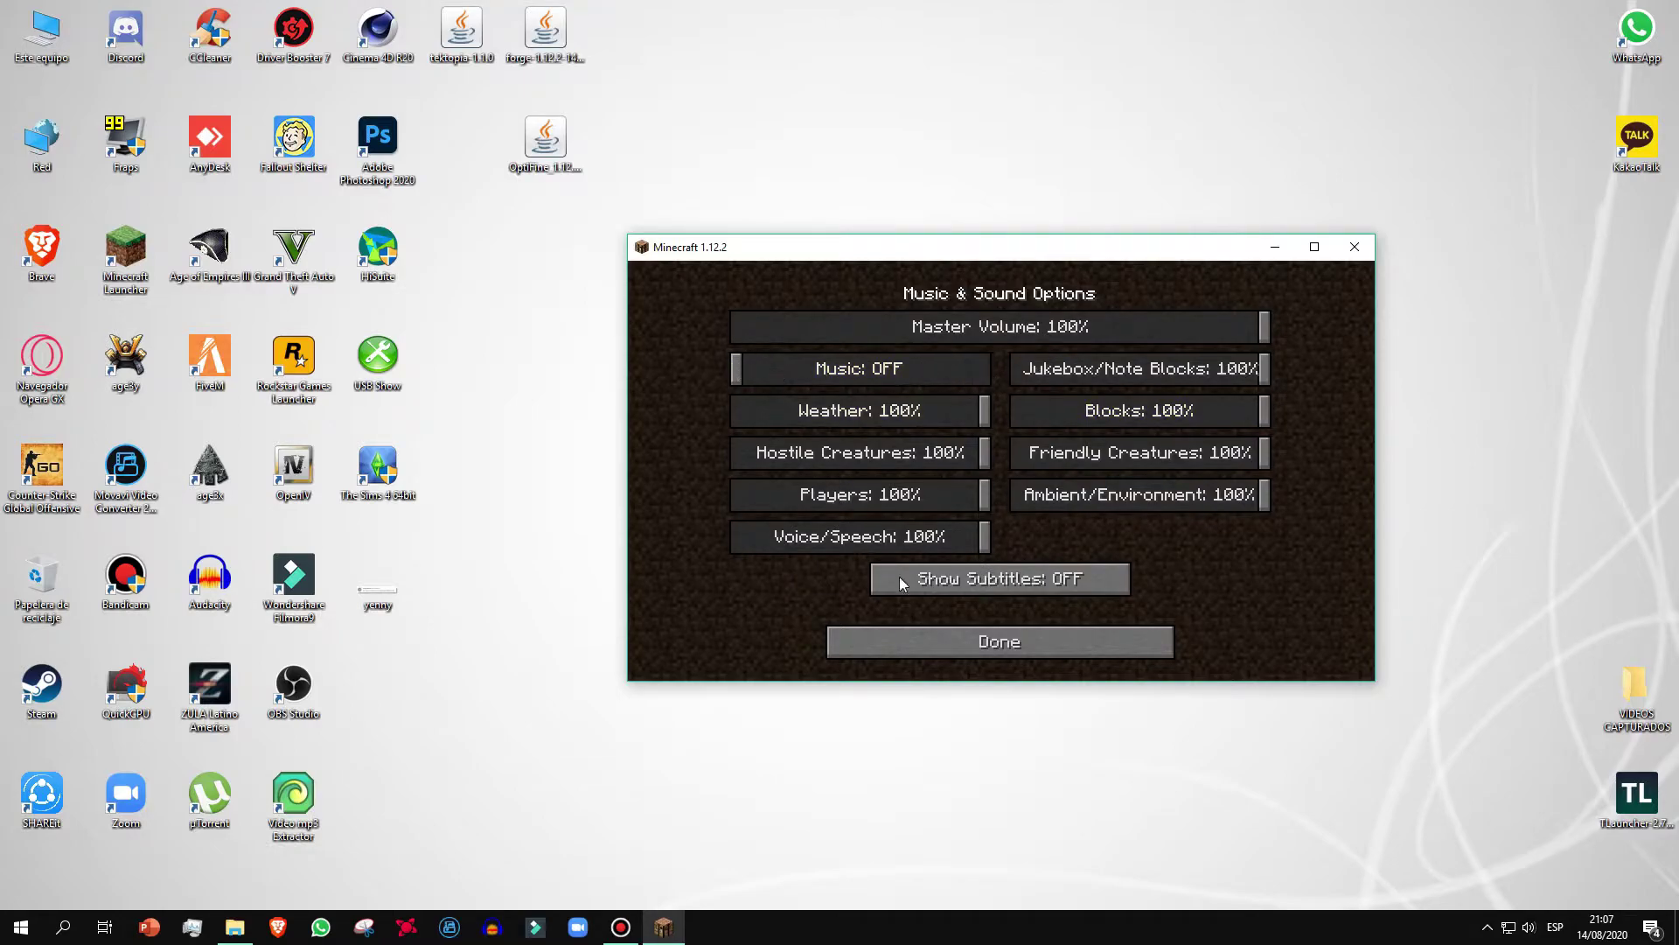
{"action": "left_click", "coordinate": [985, 651]}
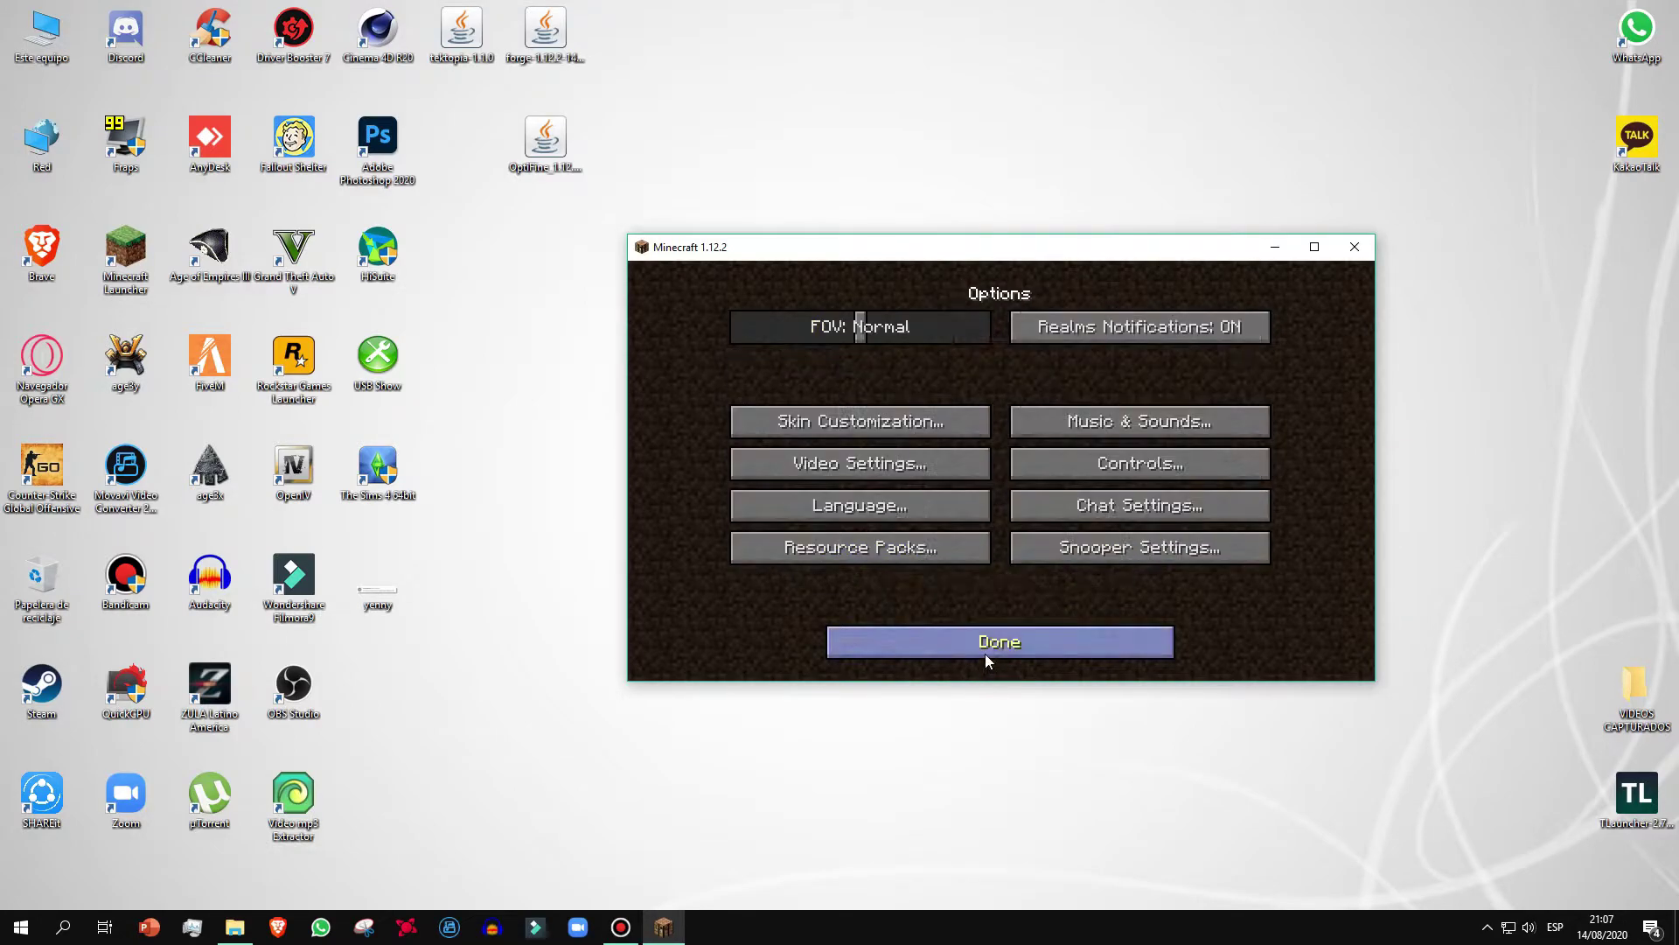
{"action": "left_click", "coordinate": [1274, 248]}
Arrange the TekTopia, Forge and OptiFine files in one column on the desktop, apart from the other icons
{"action": "left_click_drag", "start_coordinate": [839, 350], "coordinate": [499, 11]}
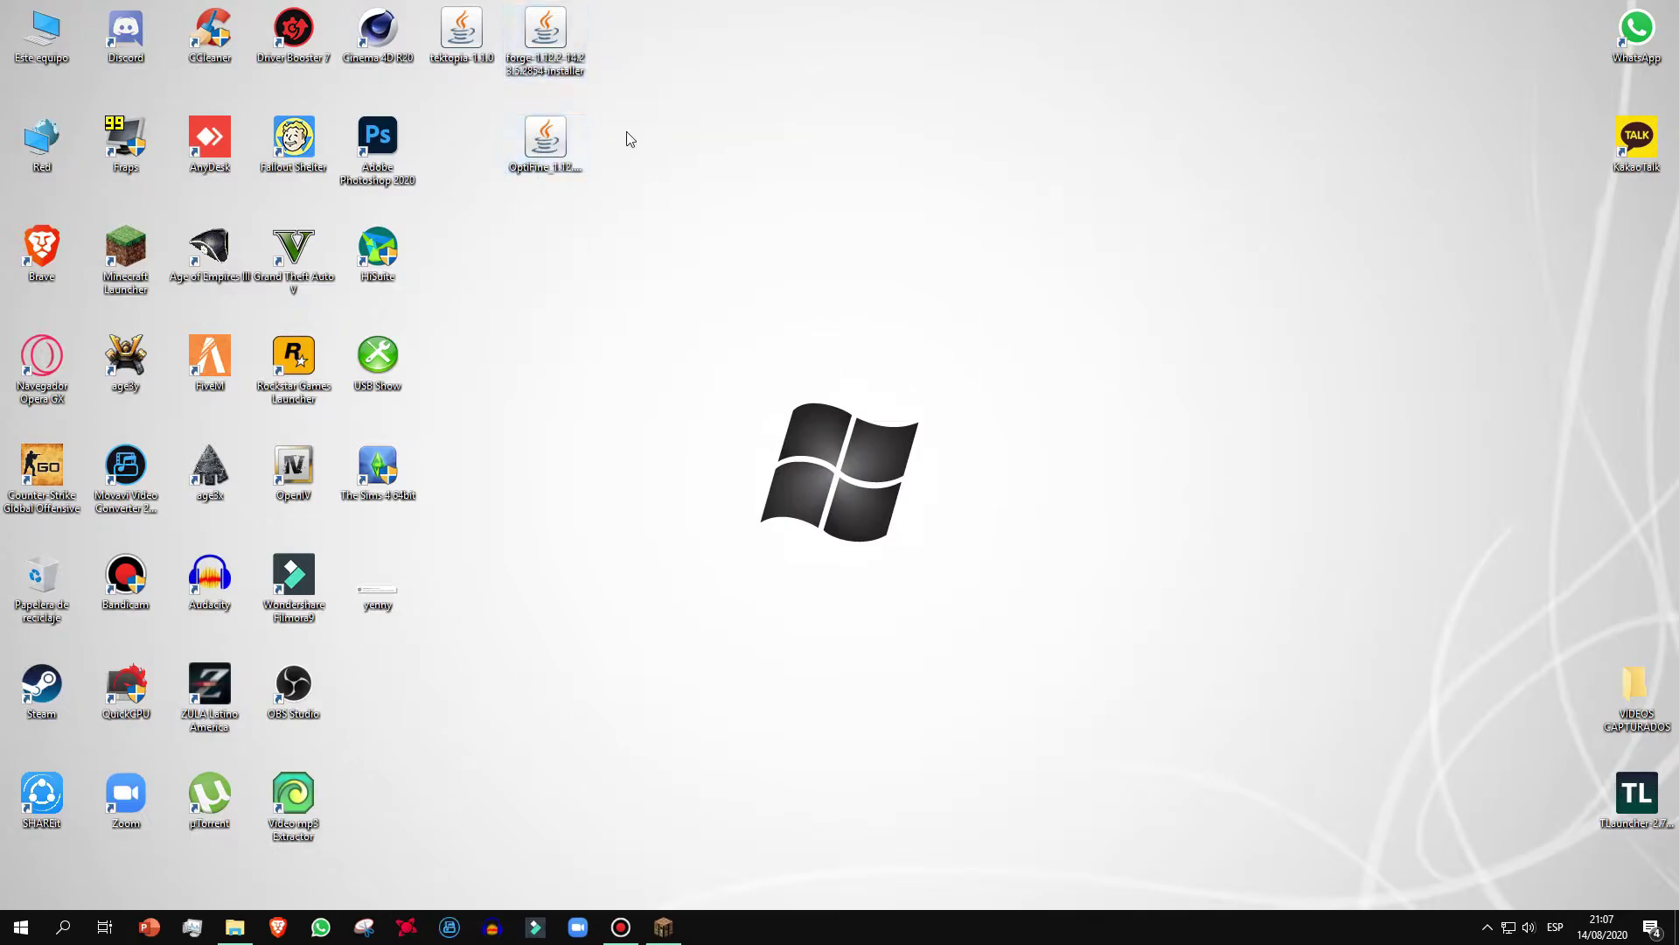
{"action": "left_click_drag", "start_coordinate": [551, 140], "coordinate": [636, 361]}
{"action": "left_click_drag", "start_coordinate": [456, 37], "coordinate": [662, 147]}
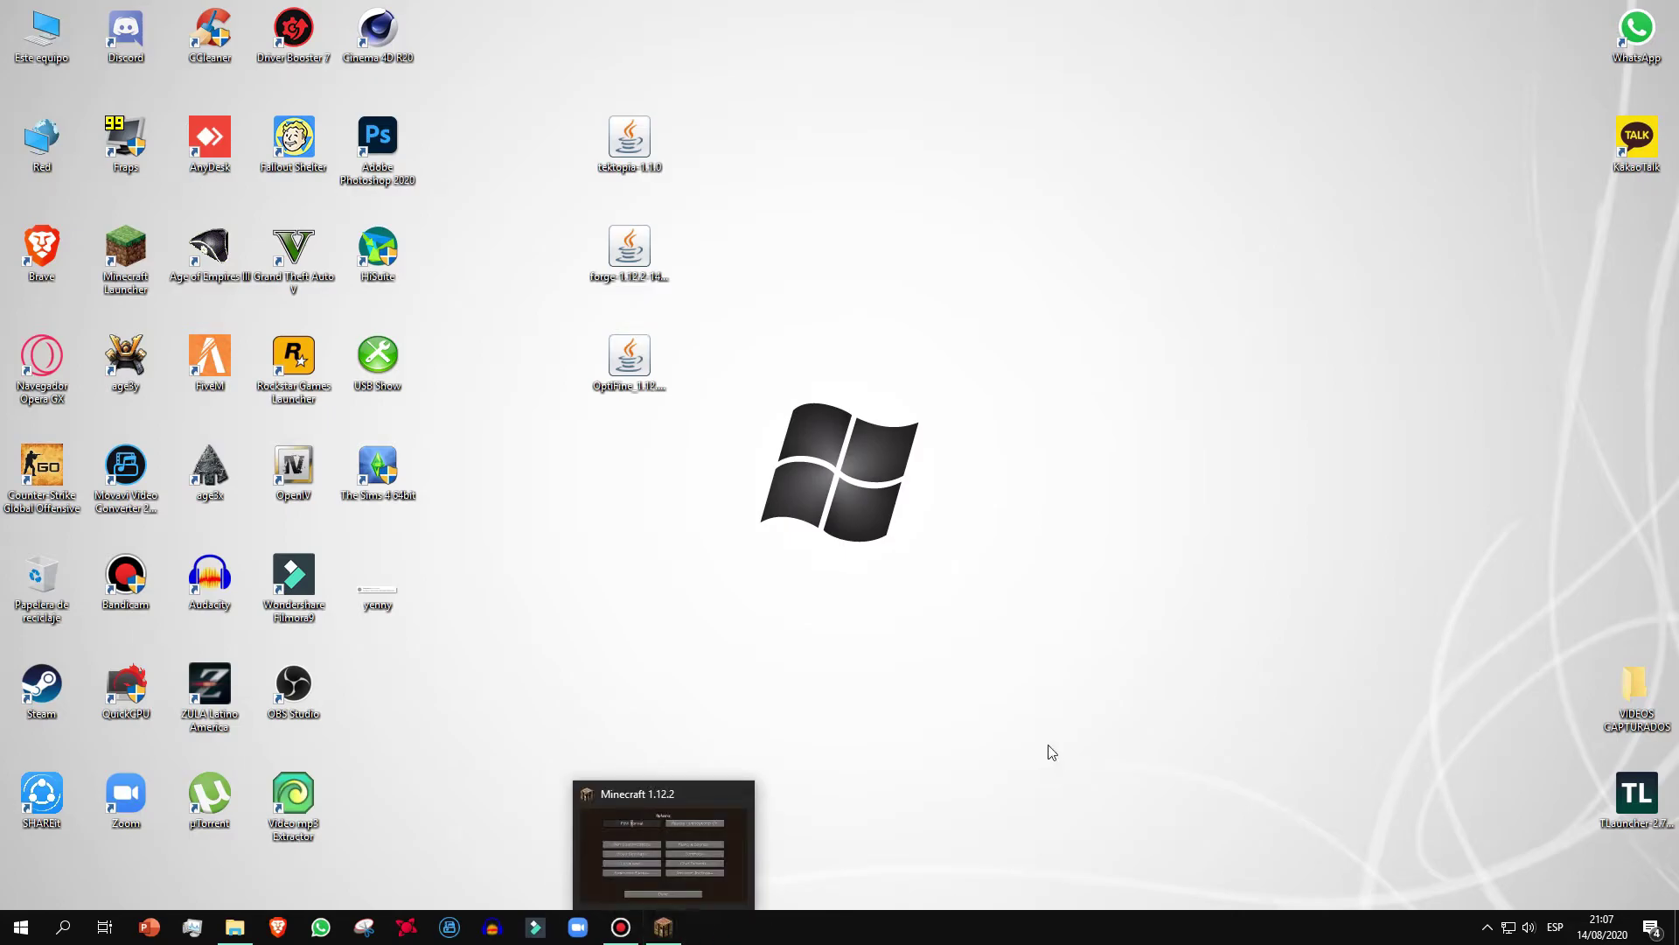
Restore Minecraft and check the Music setting in the Music & Sound Options
{"action": "left_click", "coordinate": [655, 932]}
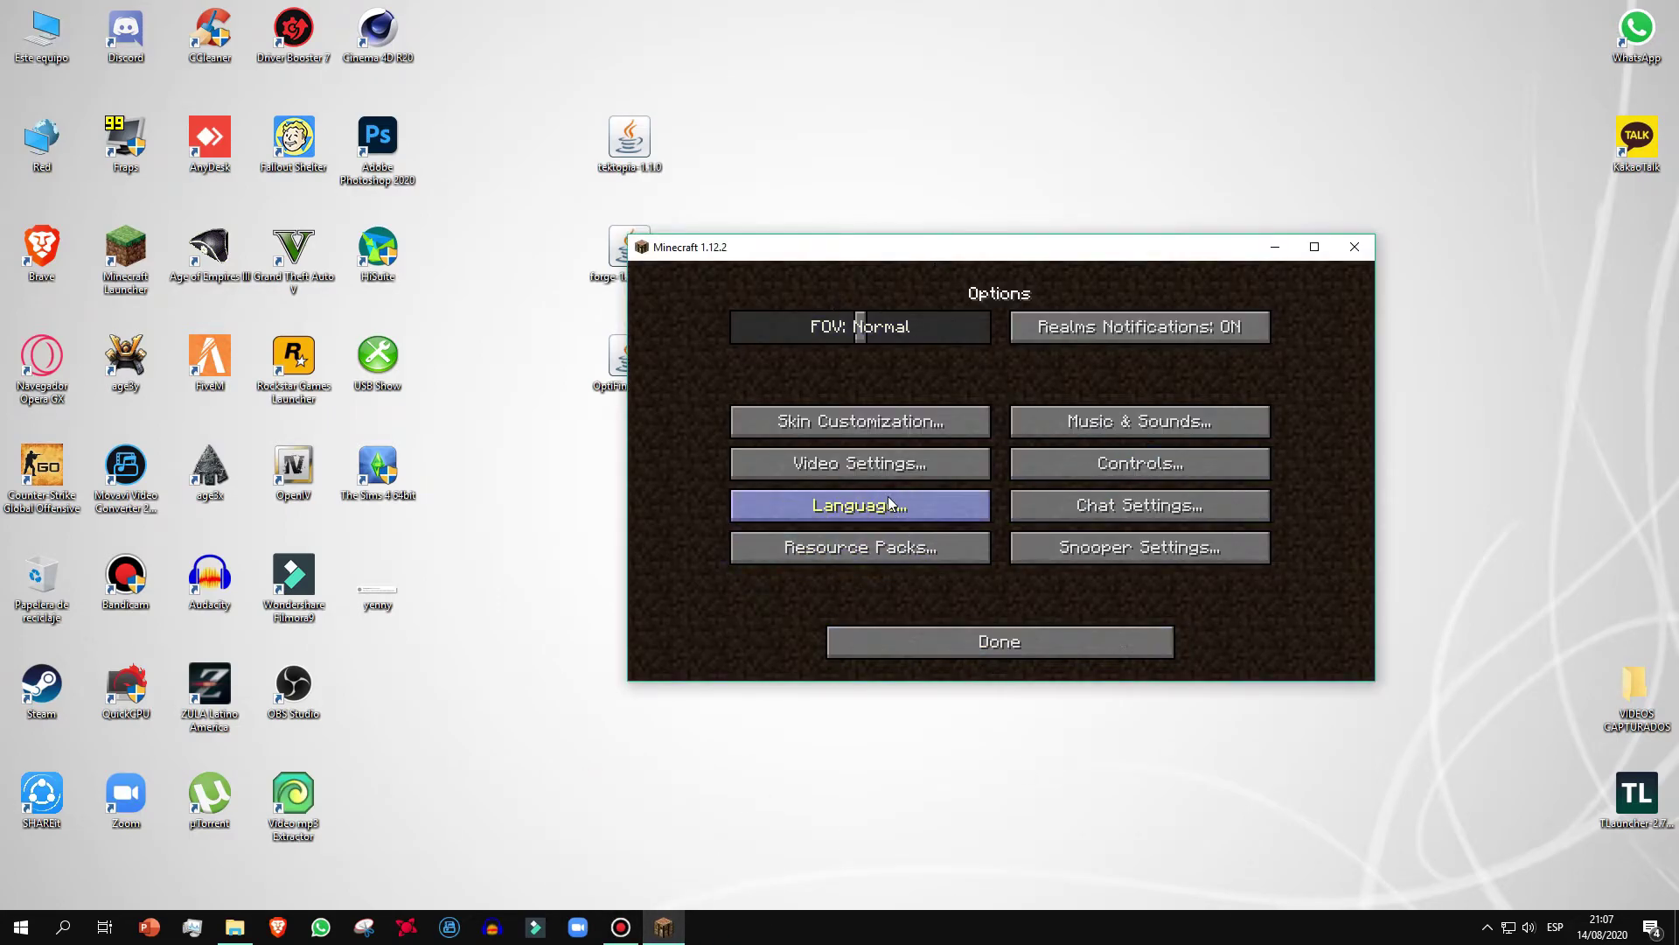
{"action": "left_click", "coordinate": [980, 649]}
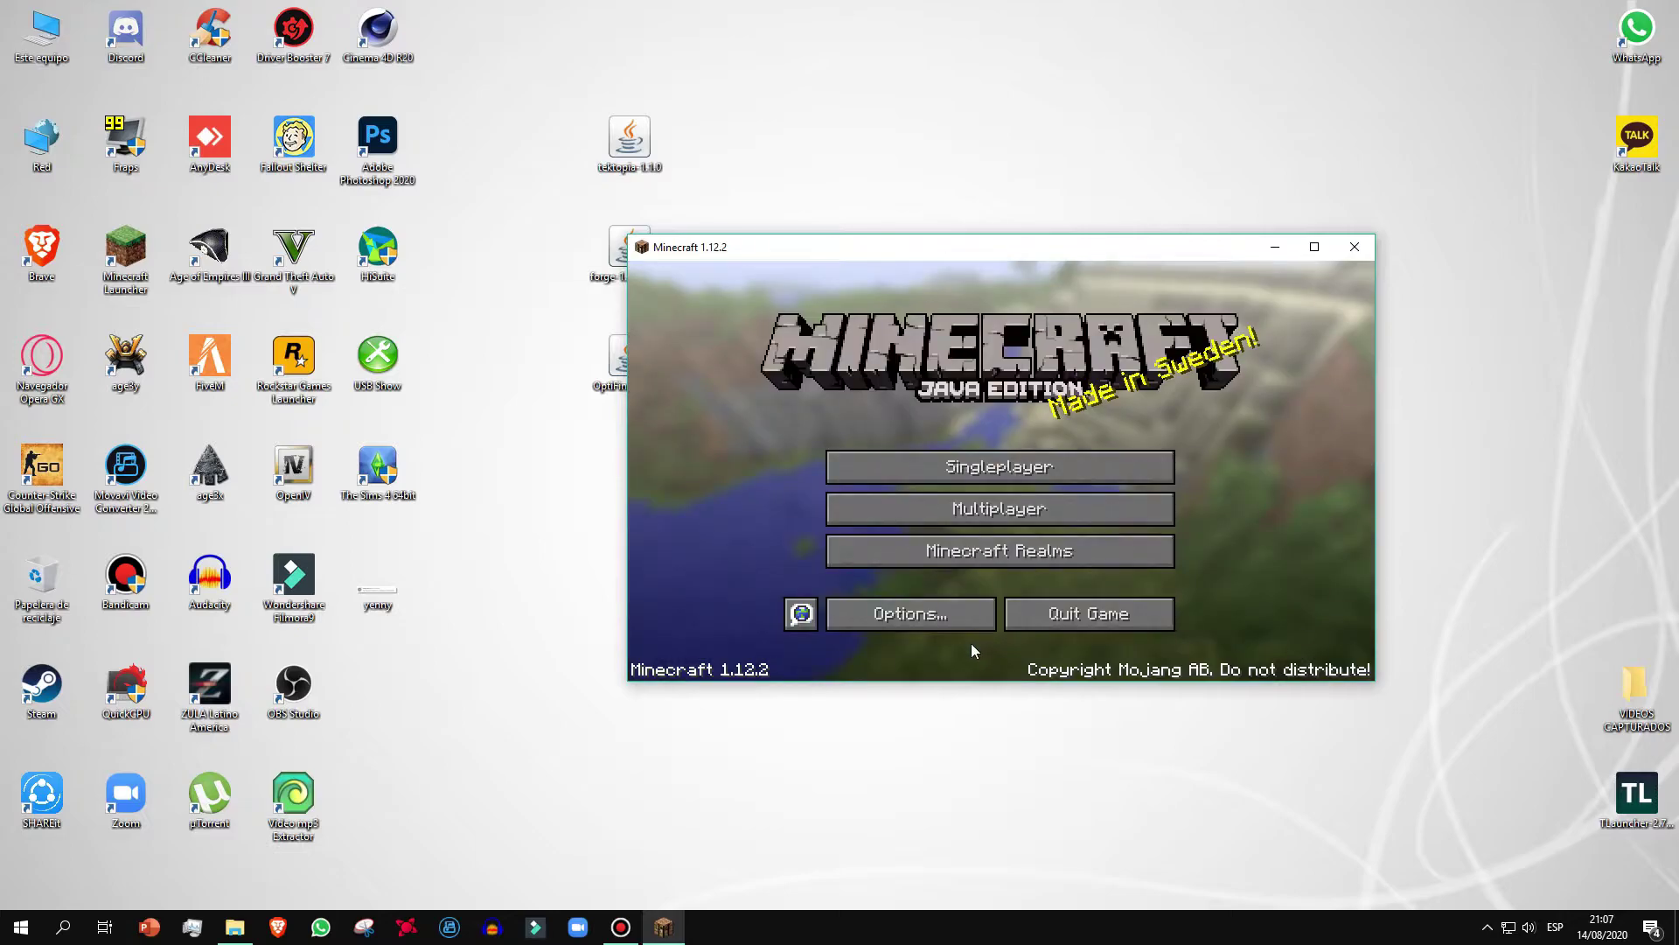
{"action": "left_click", "coordinate": [909, 617]}
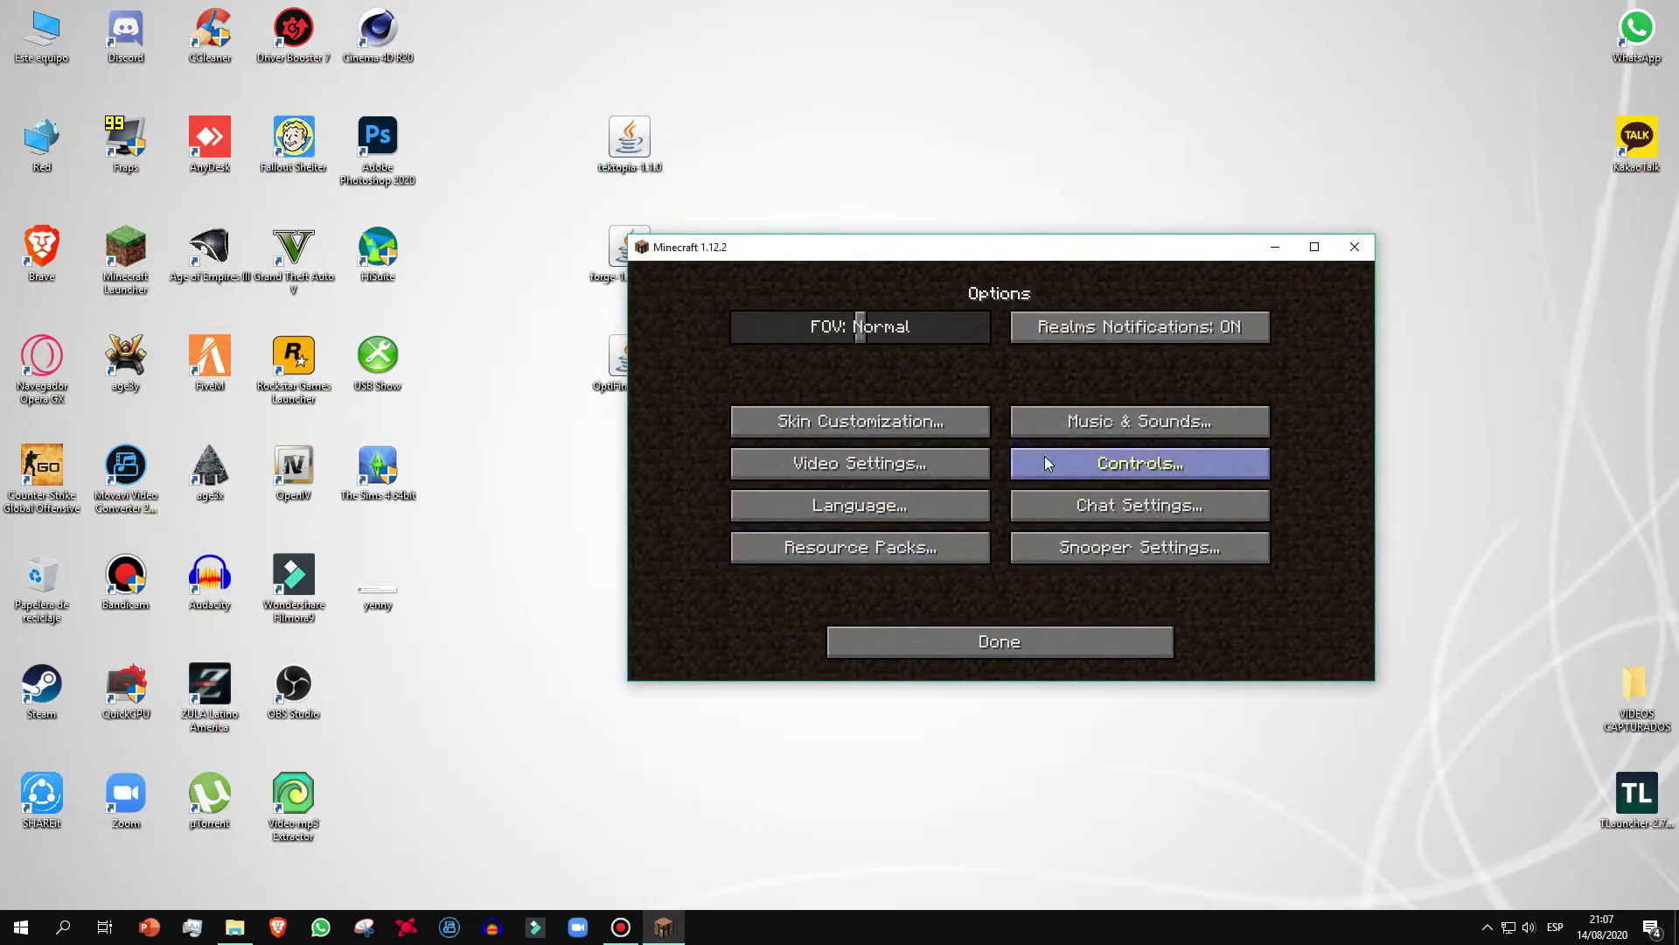
{"action": "left_click", "coordinate": [1069, 419]}
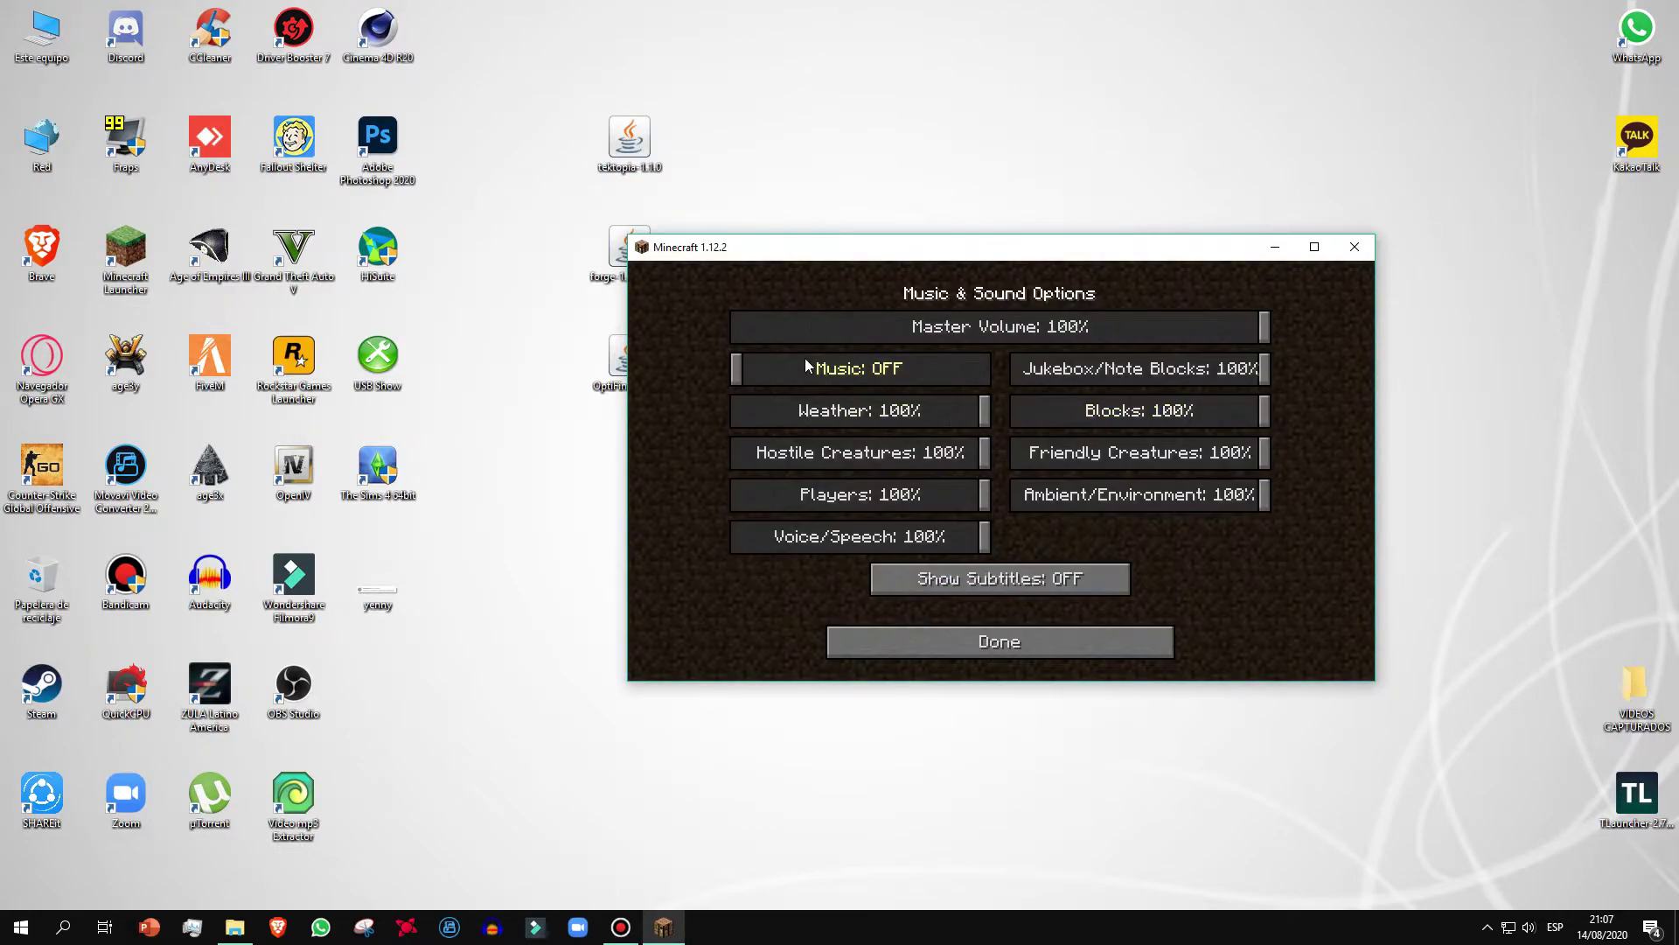
{"action": "left_click", "coordinate": [1014, 652]}
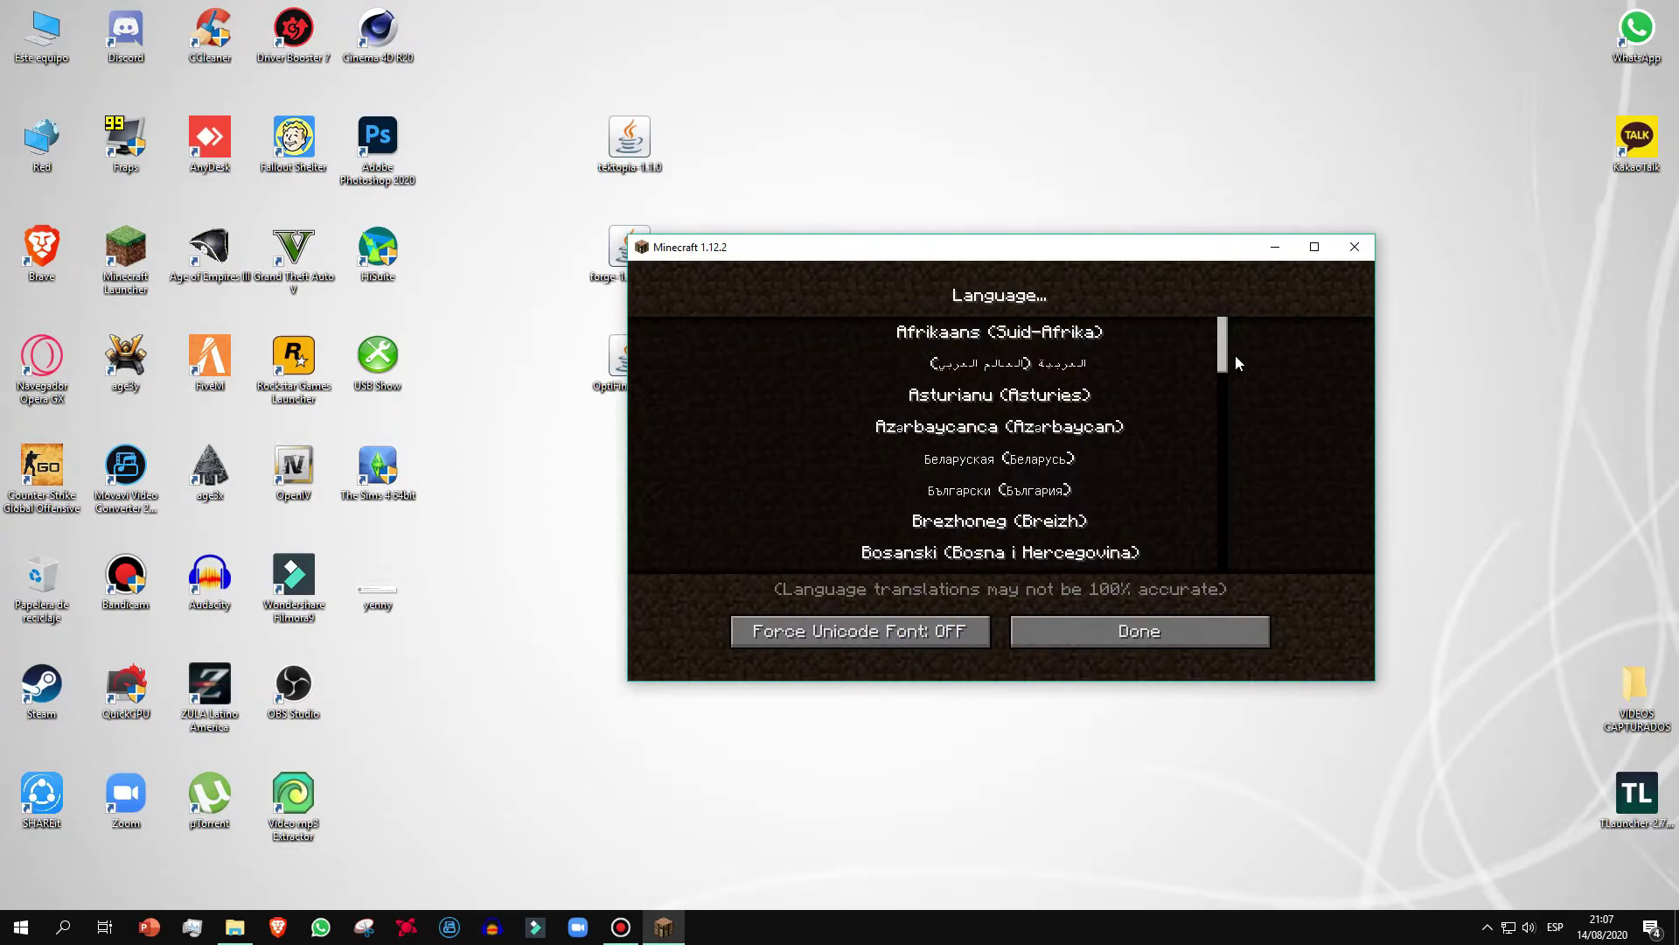
Set the game language to Español (España)
{"action": "mouse_move", "coordinate": [1224, 383]}
{"action": "left_mouse_down"}
{"action": "mouse_move", "coordinate": [1224, 439]}
{"action": "mouse_move", "coordinate": [1232, 386]}
{"action": "left_mouse_up"}
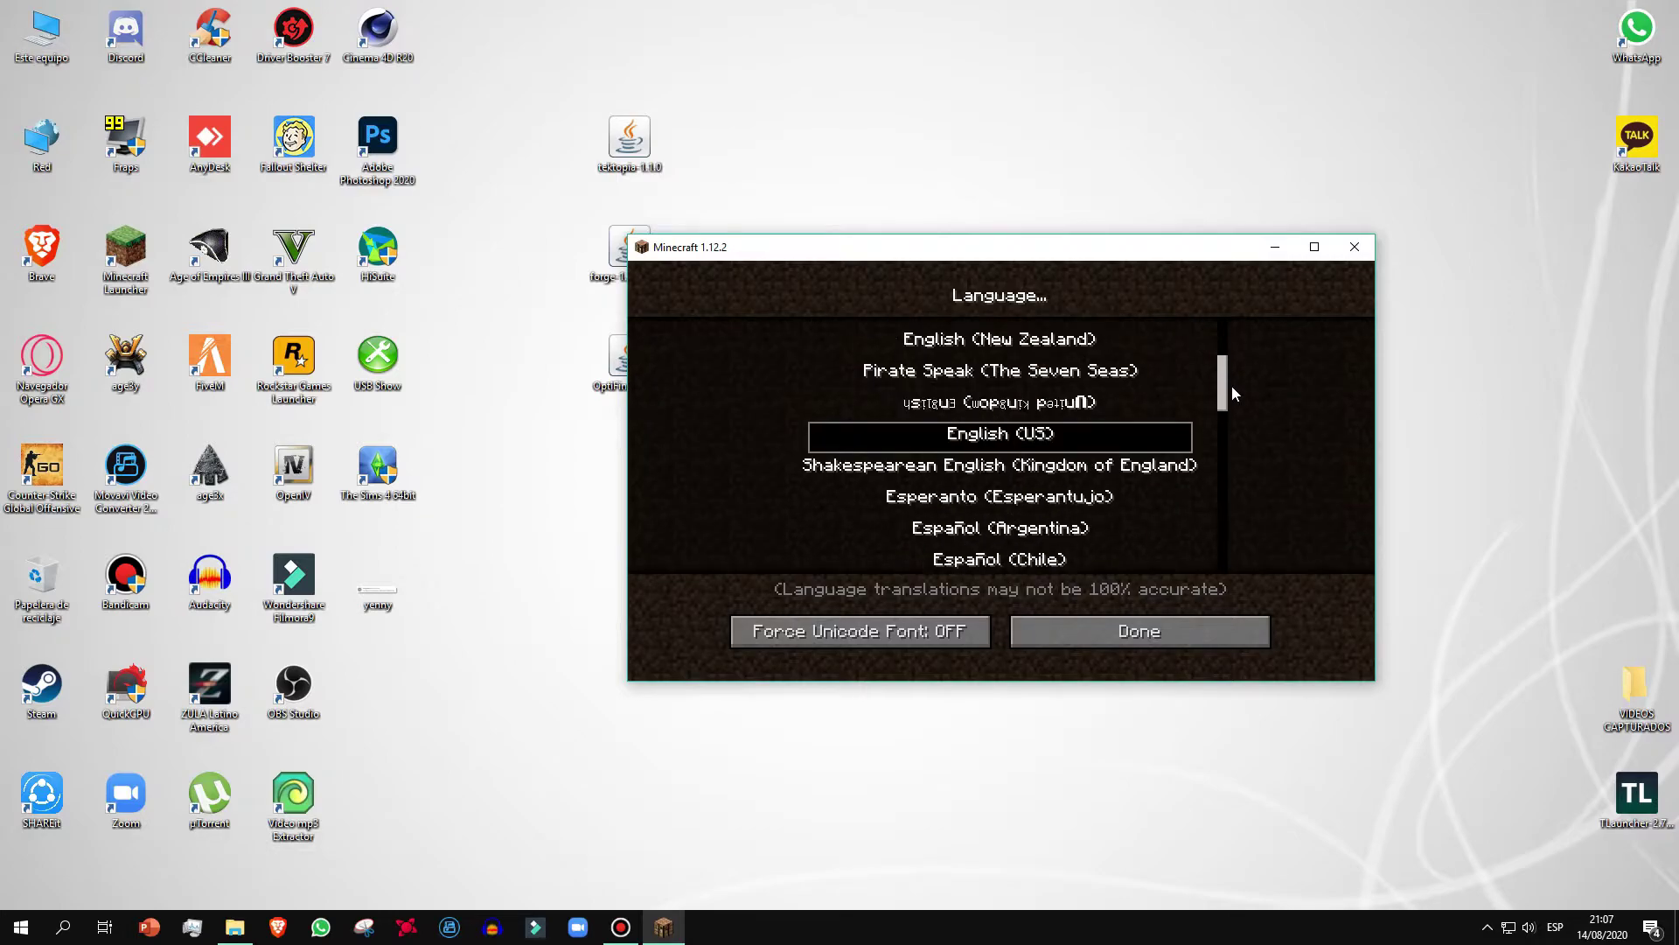
{"action": "scroll", "coordinate": [1085, 481], "scroll_direction": "down", "scroll_amount": 8}
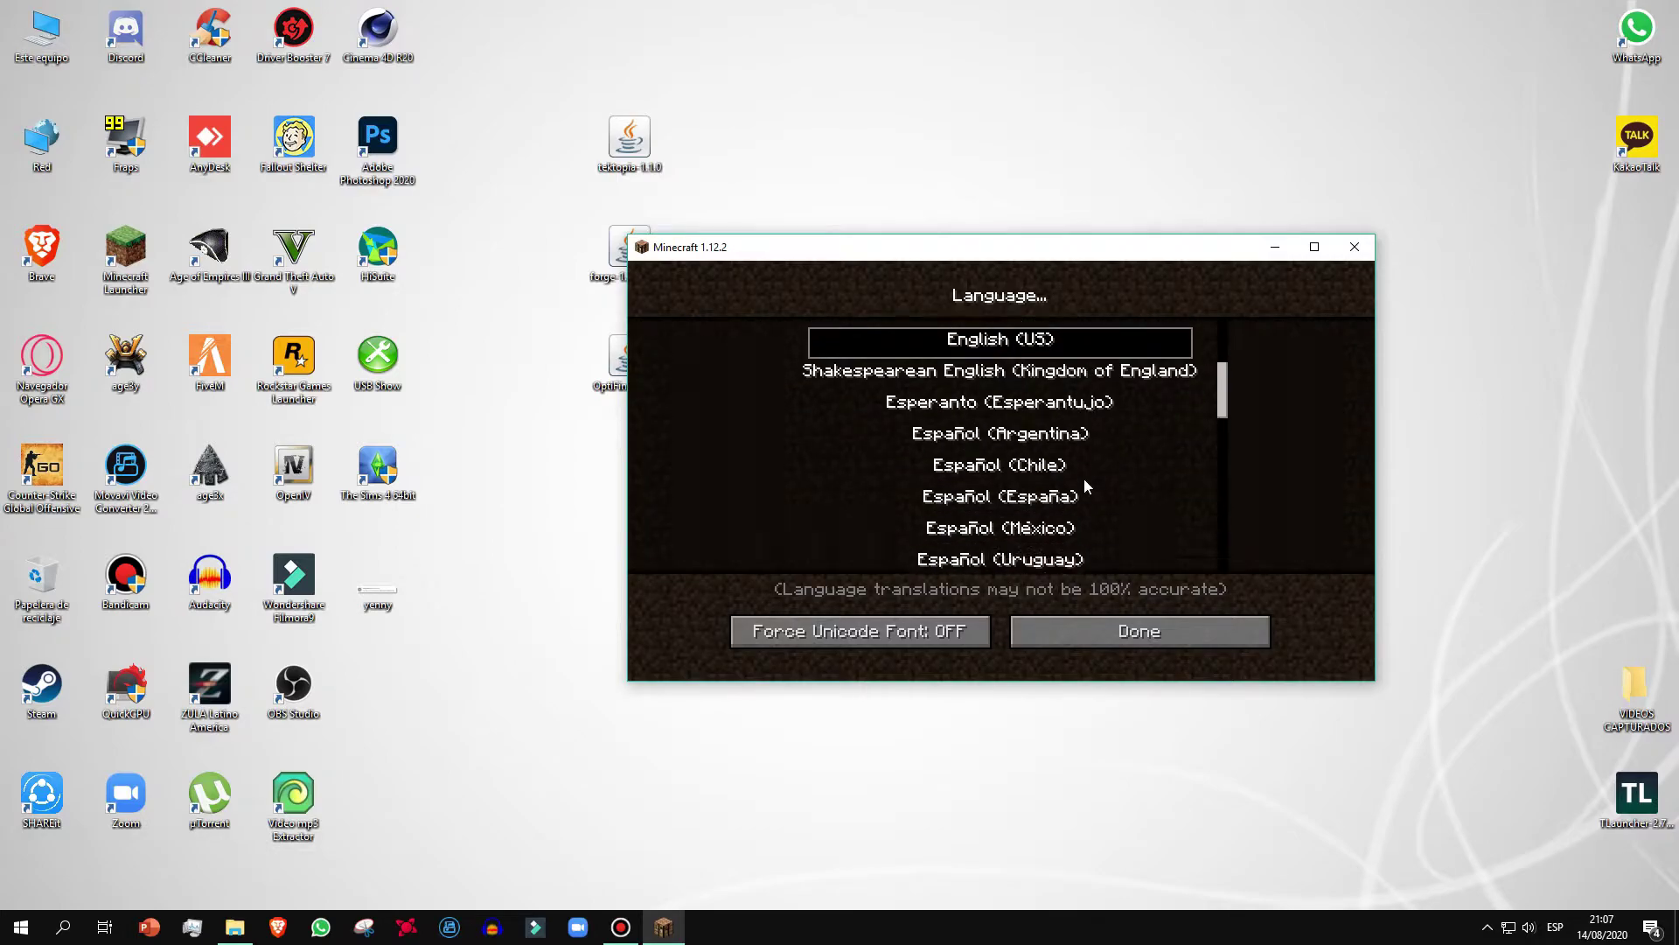
{"action": "scroll", "coordinate": [1084, 481], "scroll_direction": "down", "scroll_amount": 1}
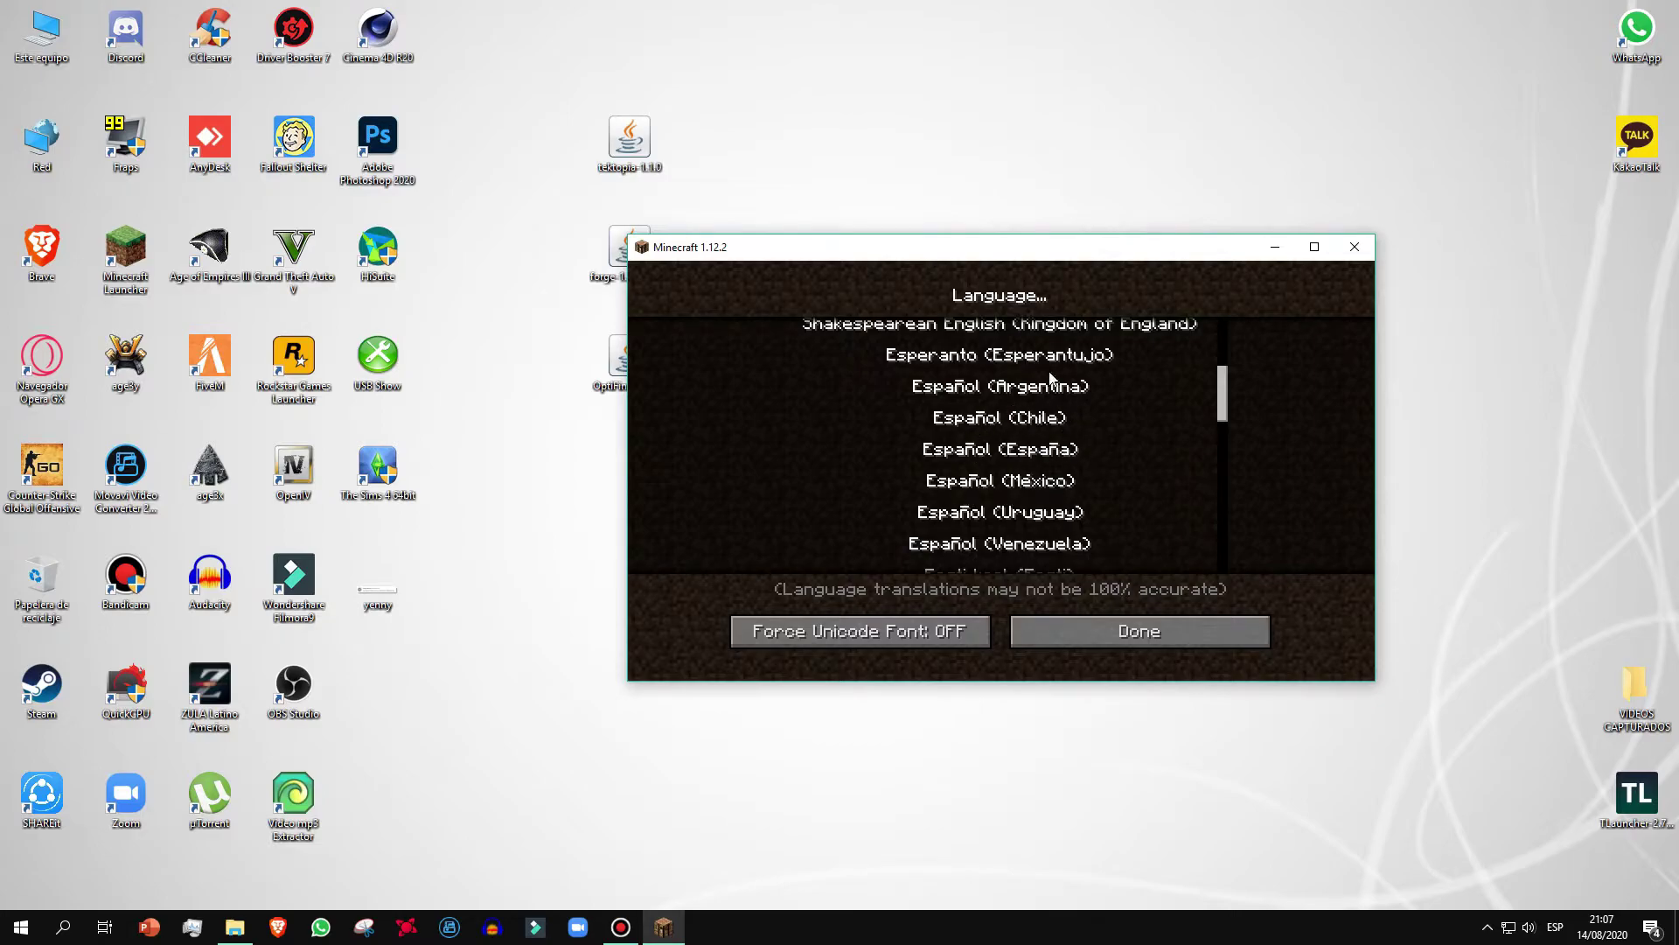
{"action": "scroll", "coordinate": [1062, 527], "scroll_direction": "down", "scroll_amount": 1}
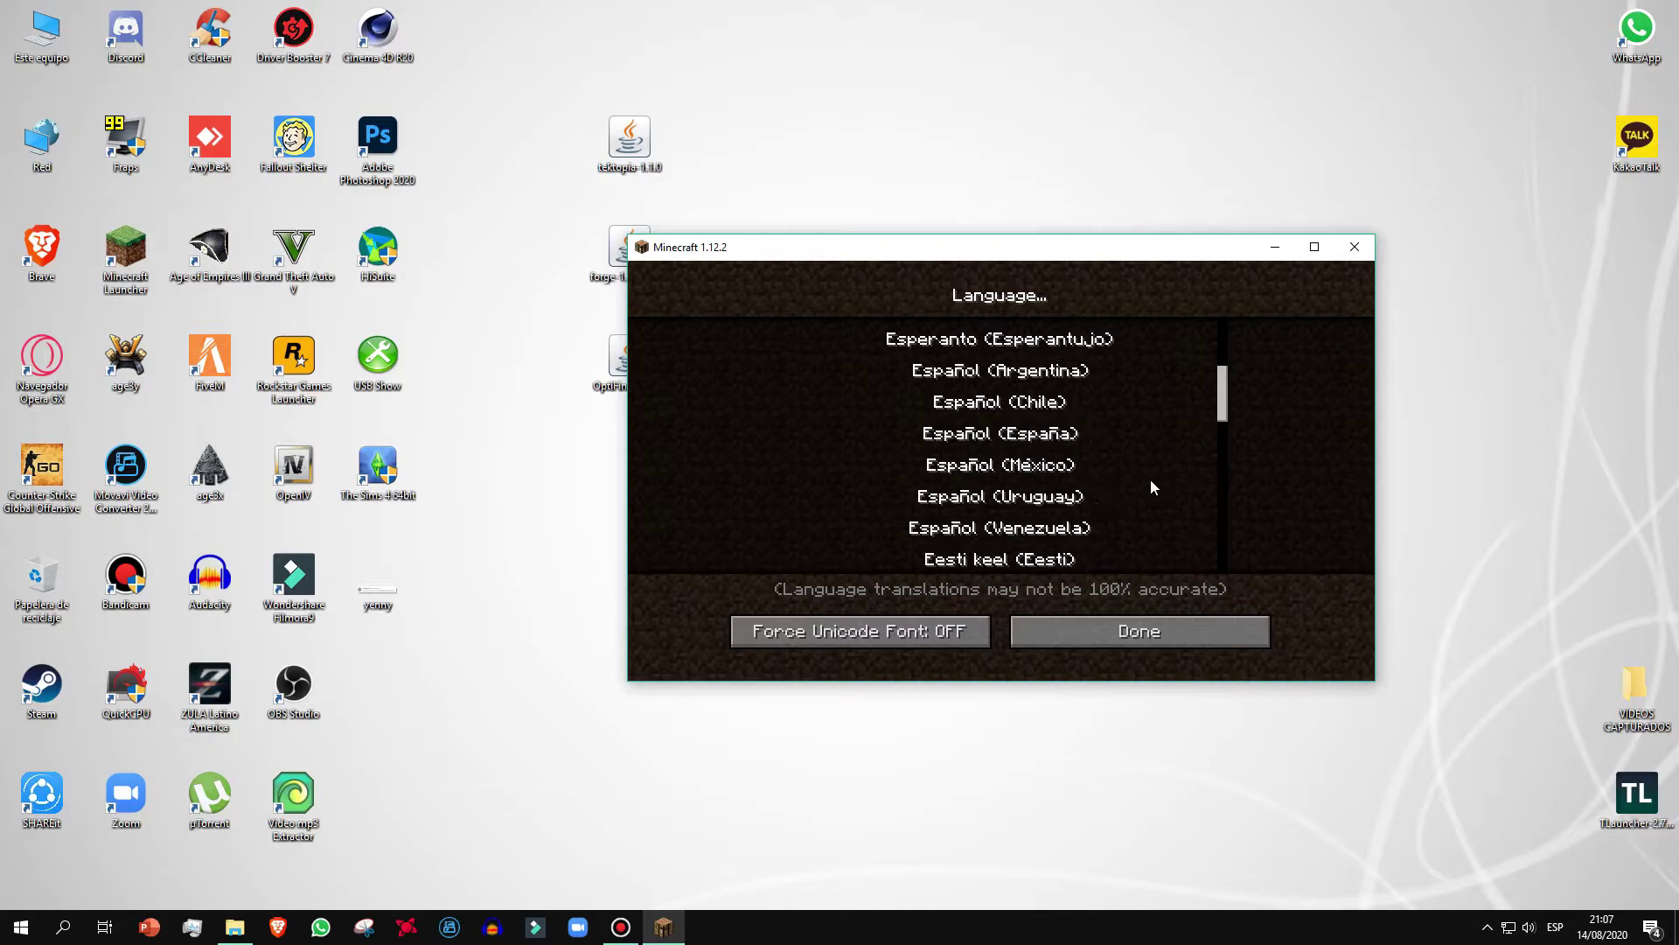
{"action": "scroll", "coordinate": [1064, 437], "scroll_direction": "up", "scroll_amount": 1}
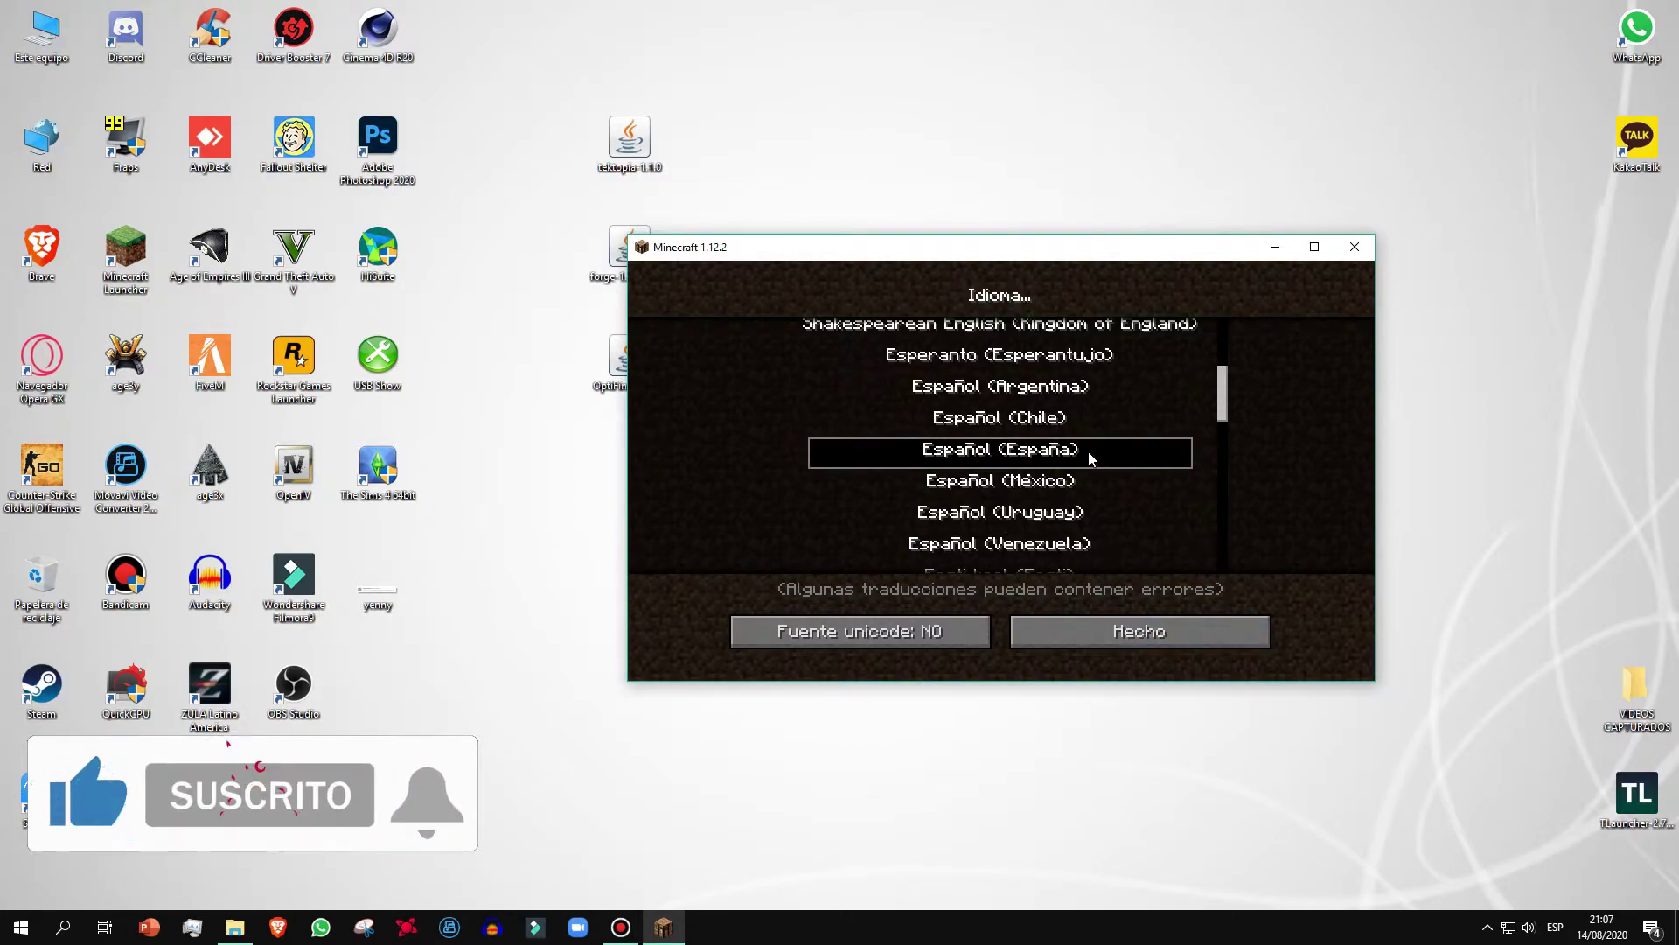
{"action": "left_click", "coordinate": [1155, 631]}
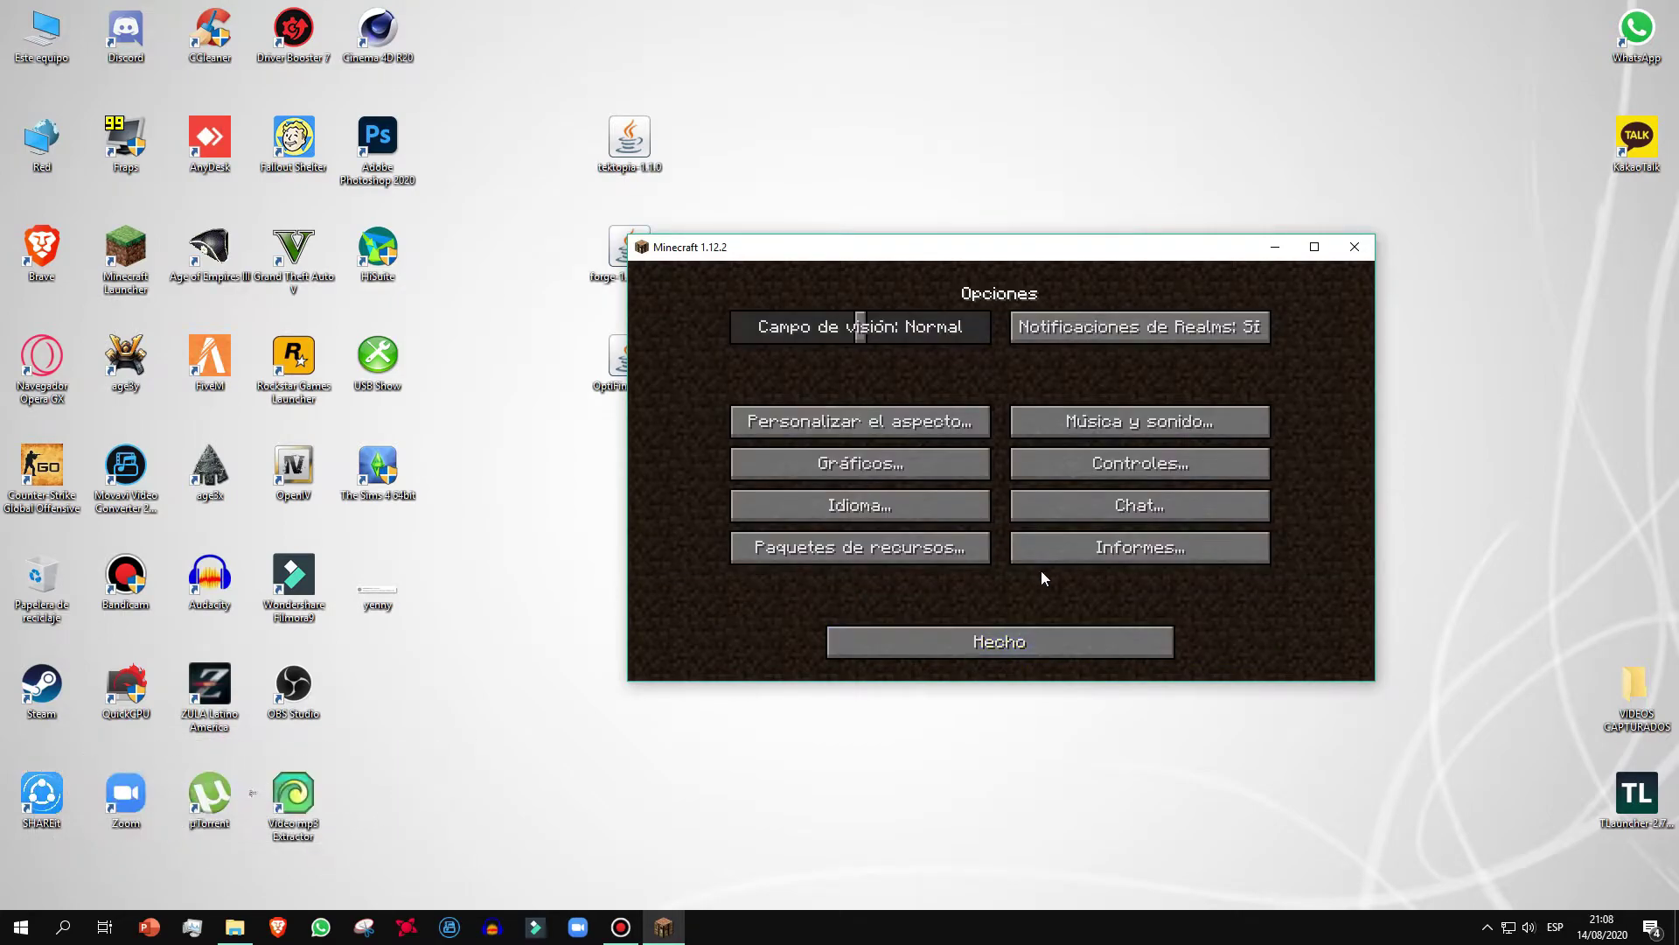
In the game controls, set Salto automático to NO and Sensibilidad to 76%, and save the changes
{"action": "left_click", "coordinate": [1114, 466]}
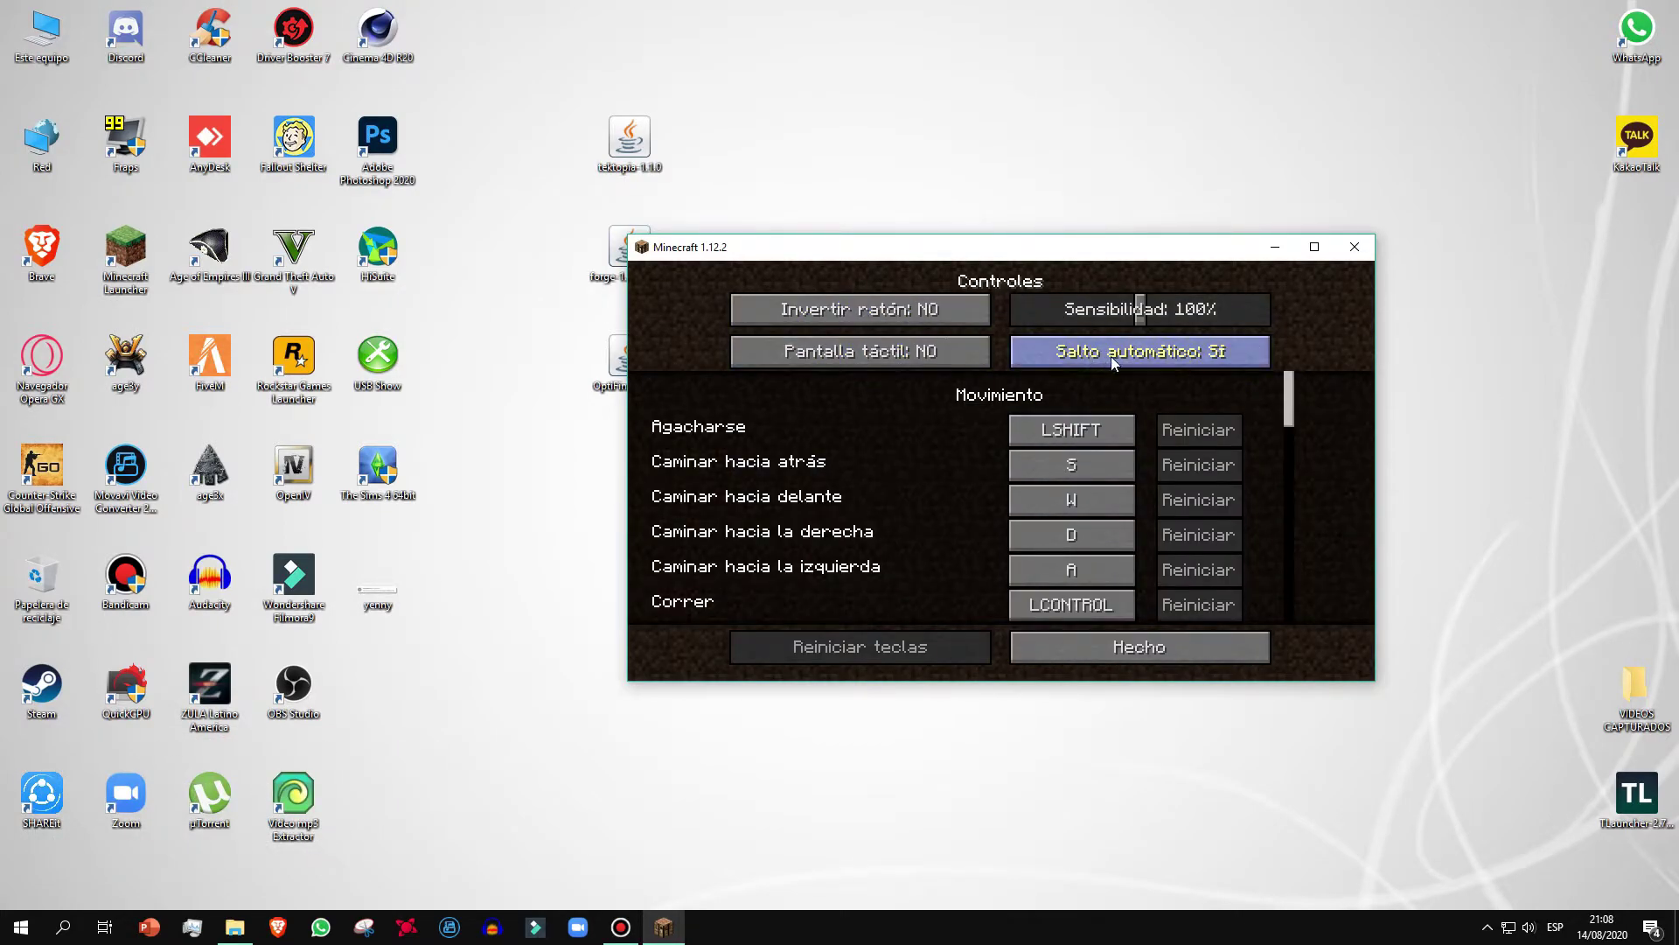
{"action": "left_click", "coordinate": [1180, 359]}
{"action": "mouse_move", "coordinate": [1146, 322]}
{"action": "left_mouse_down"}
{"action": "mouse_move", "coordinate": [1095, 322]}
{"action": "mouse_move", "coordinate": [1114, 316]}
{"action": "left_mouse_up"}
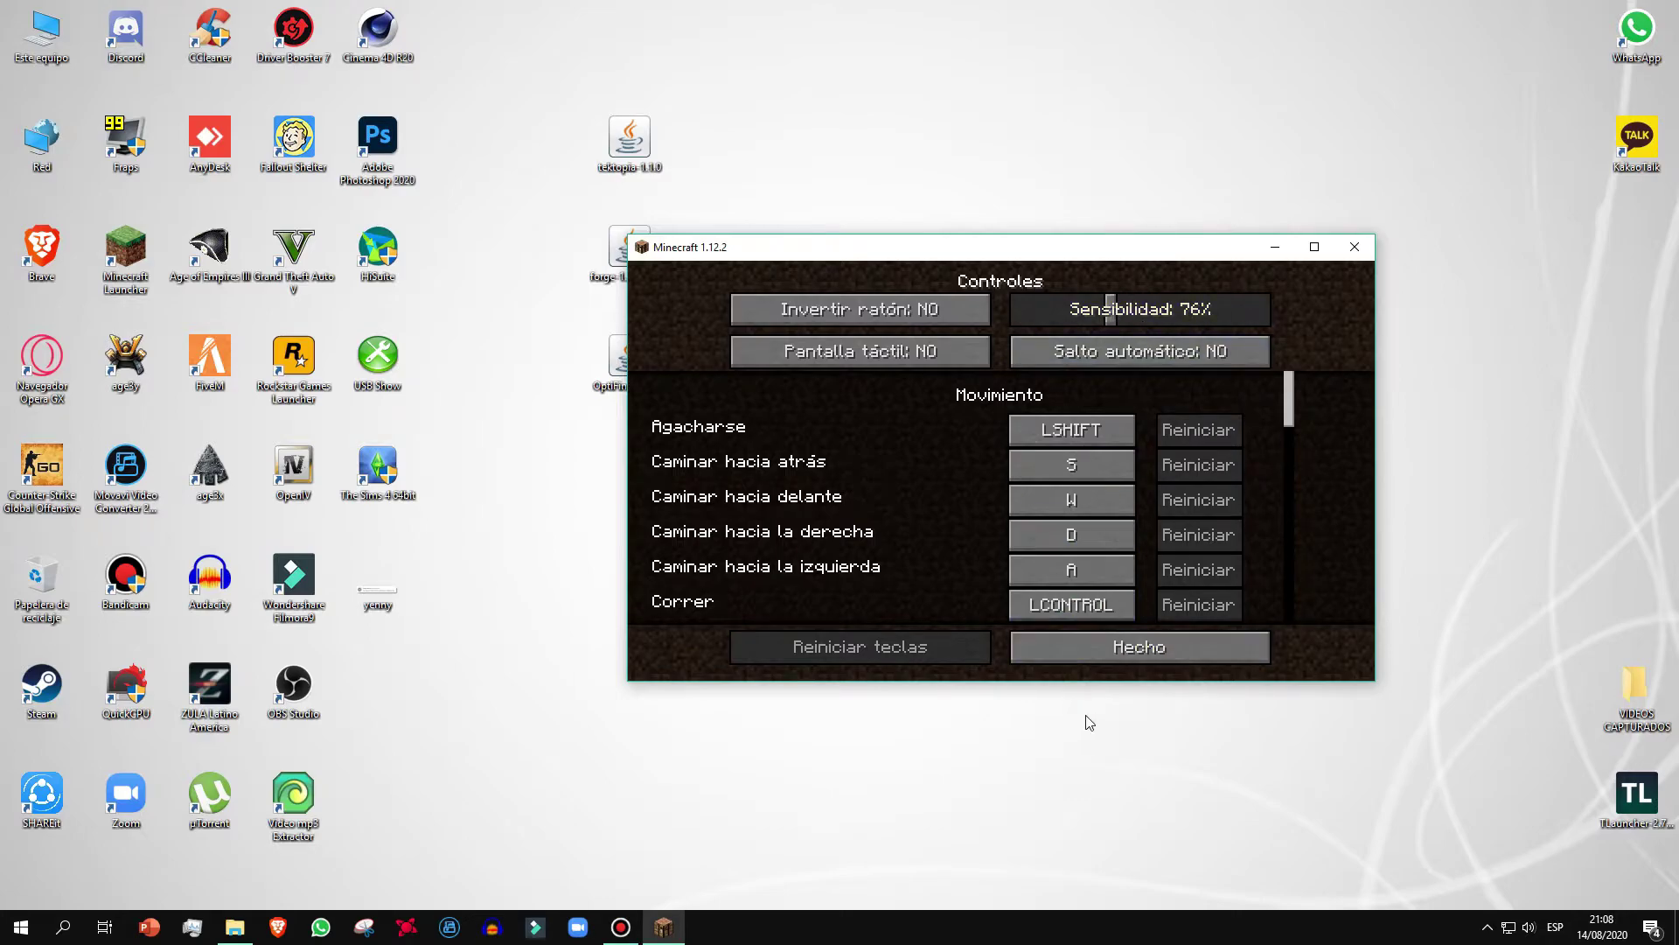
{"action": "left_click", "coordinate": [1087, 648]}
Open the graphics options and move and enlarge the game window so that every option fits
{"action": "left_click", "coordinate": [810, 453]}
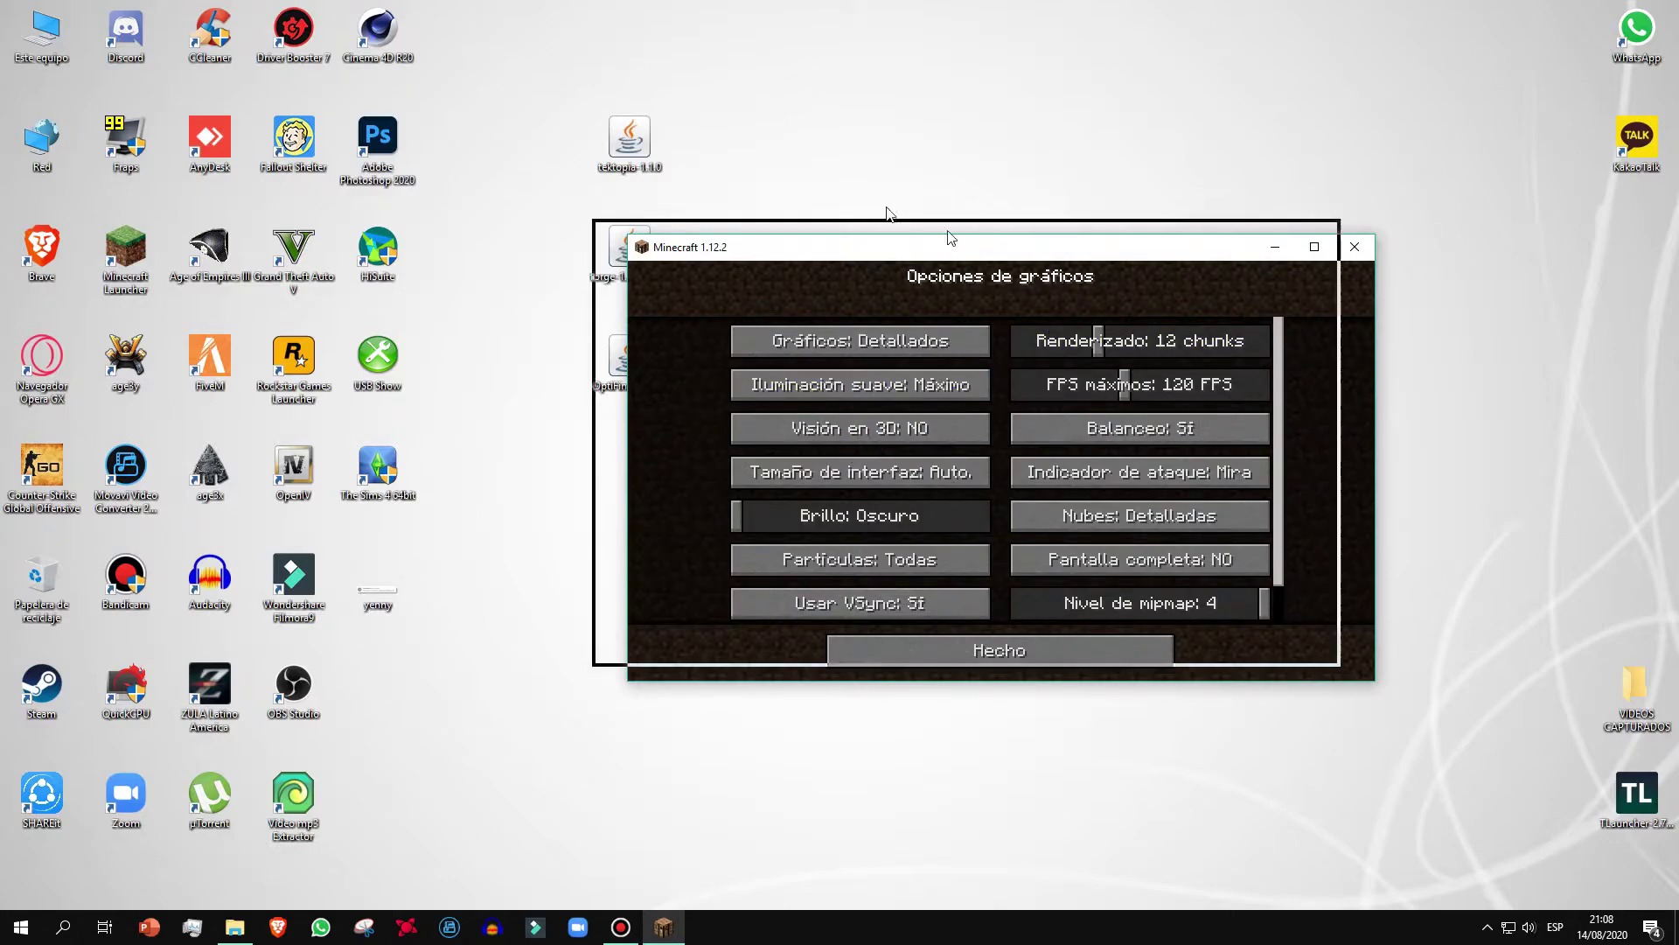
{"action": "left_click_drag", "start_coordinate": [916, 247], "coordinate": [669, 112]}
{"action": "left_click_drag", "start_coordinate": [1127, 552], "coordinate": [1345, 660]}
Set Gráficos to Rápidos and Iluminación suave to NO
{"action": "left_click", "coordinate": [724, 216]}
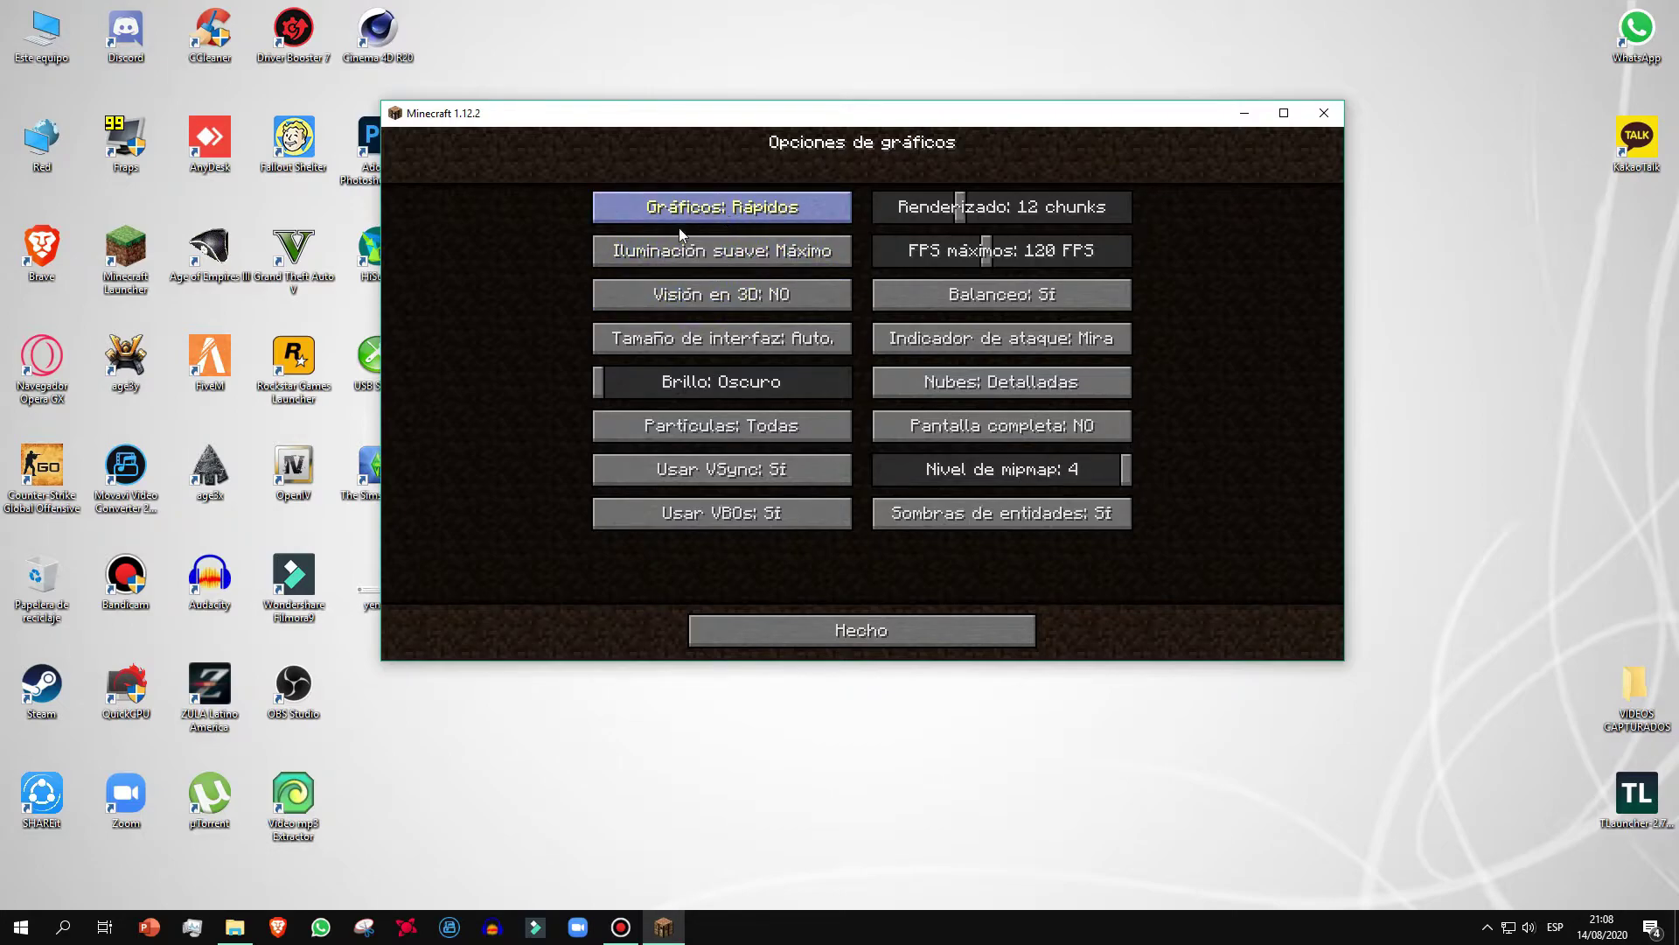
{"action": "left_click_drag", "start_coordinate": [755, 109], "coordinate": [779, 117]}
{"action": "left_click", "coordinate": [783, 230]}
{"action": "left_click", "coordinate": [781, 227]}
{"action": "left_click", "coordinate": [768, 265]}
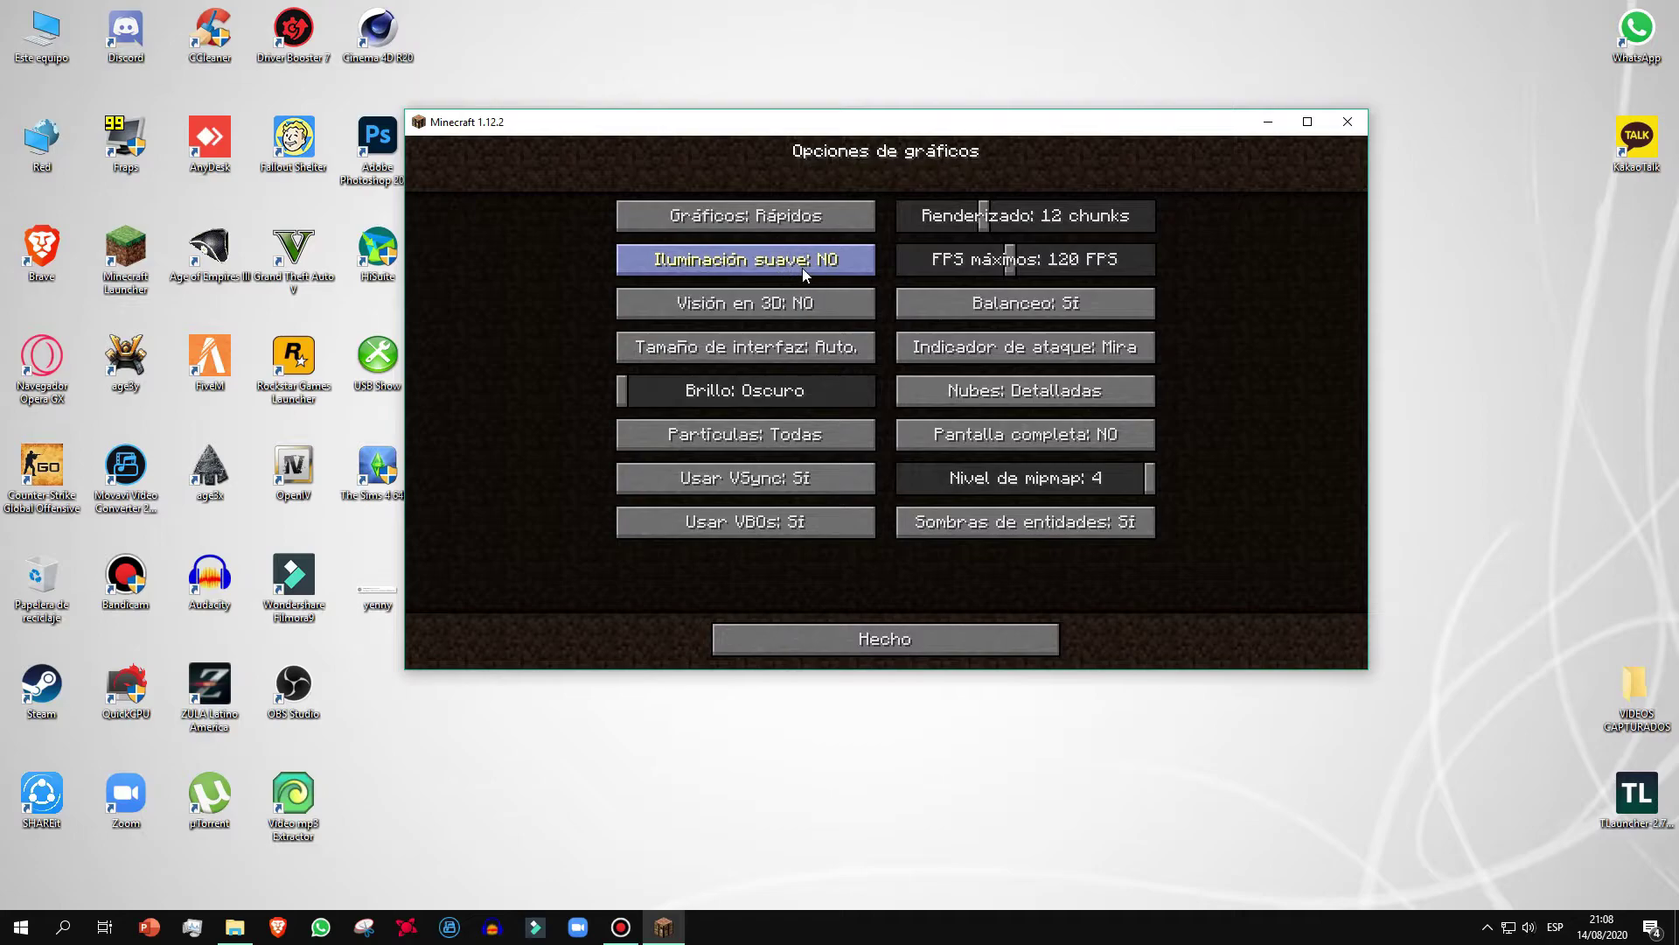
Set Tamaño de interfaz to Normal and raise Brillo to Claro
{"action": "left_click", "coordinate": [777, 355]}
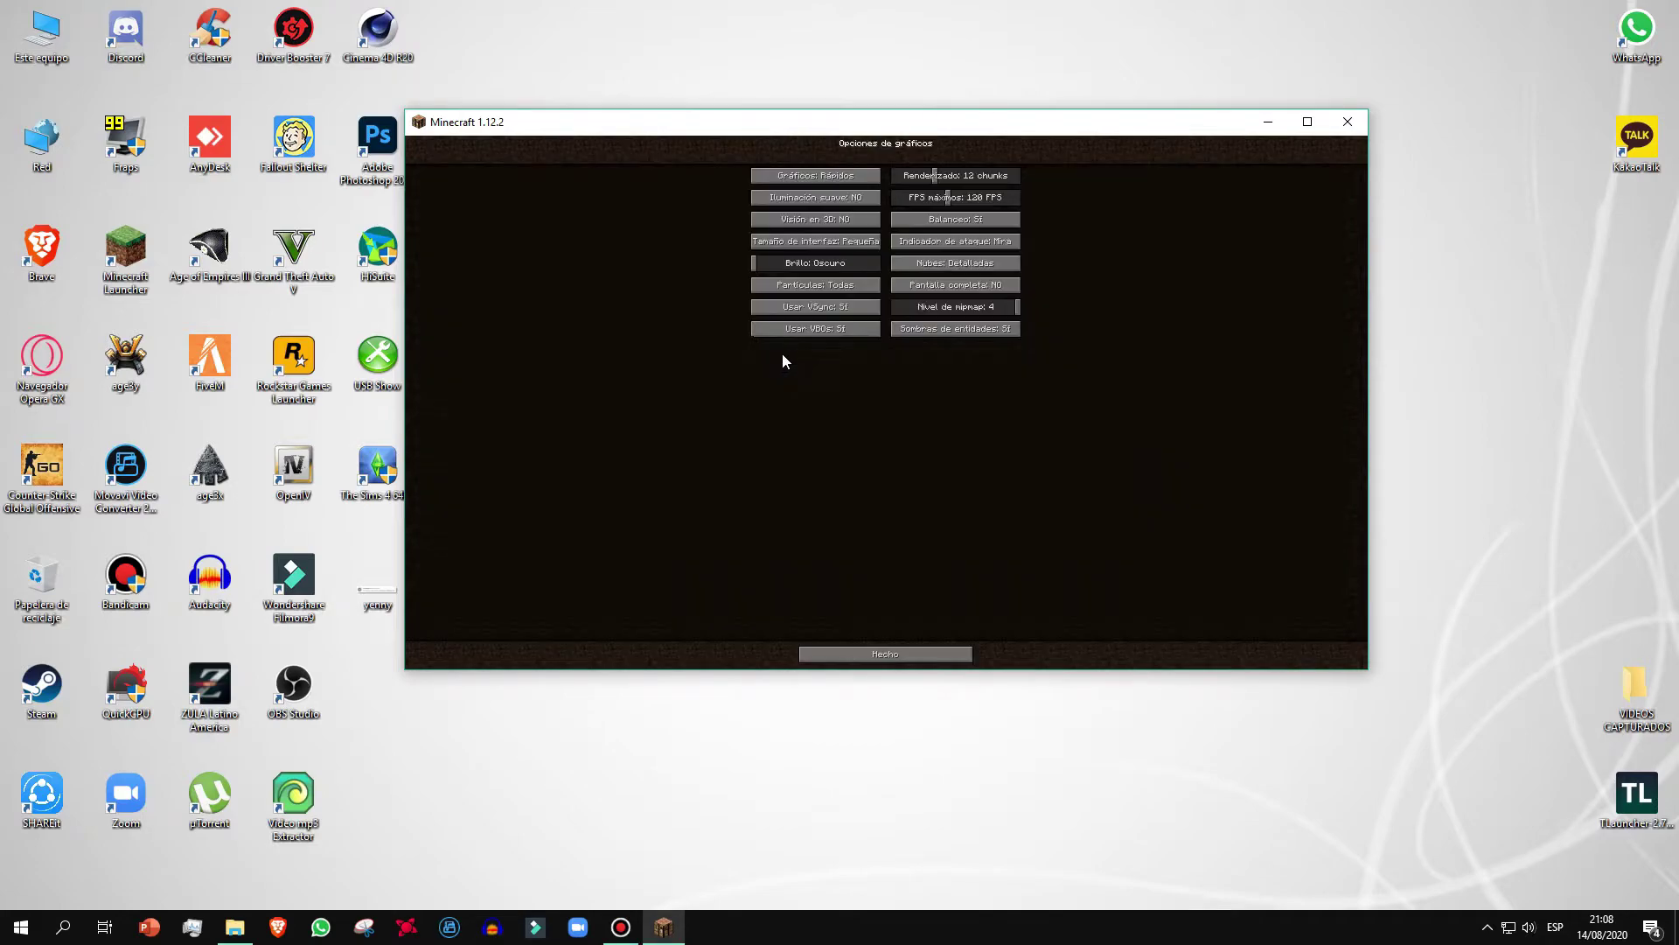
{"action": "left_click", "coordinate": [801, 245]}
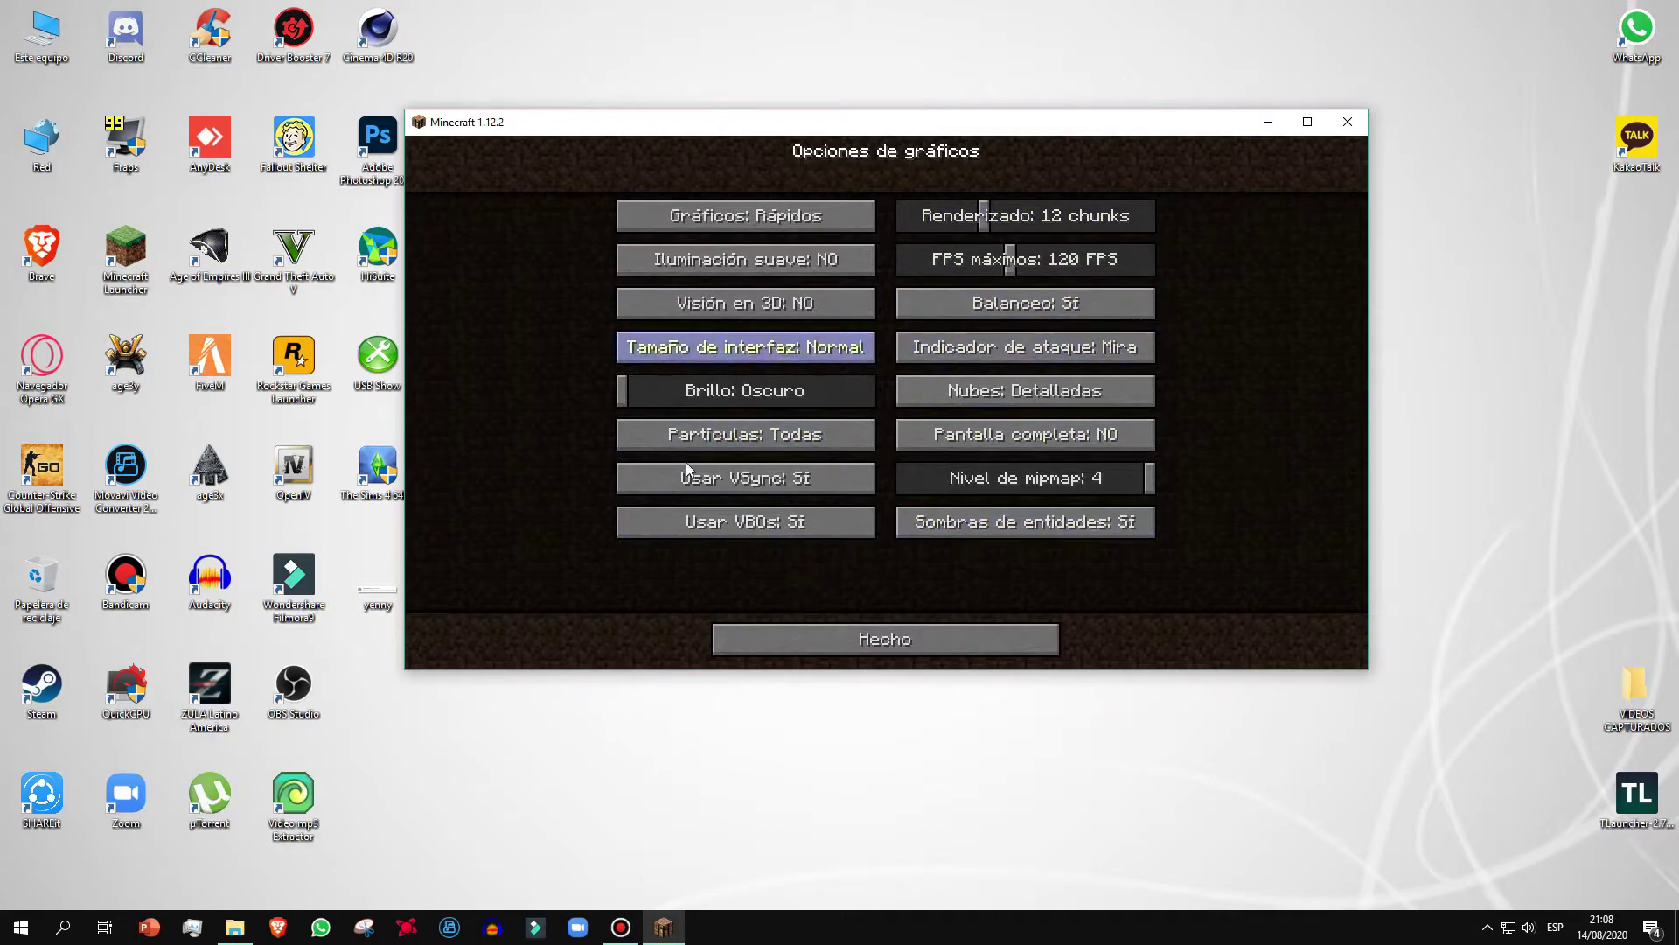
{"action": "left_click_drag", "start_coordinate": [626, 390], "coordinate": [1110, 388]}
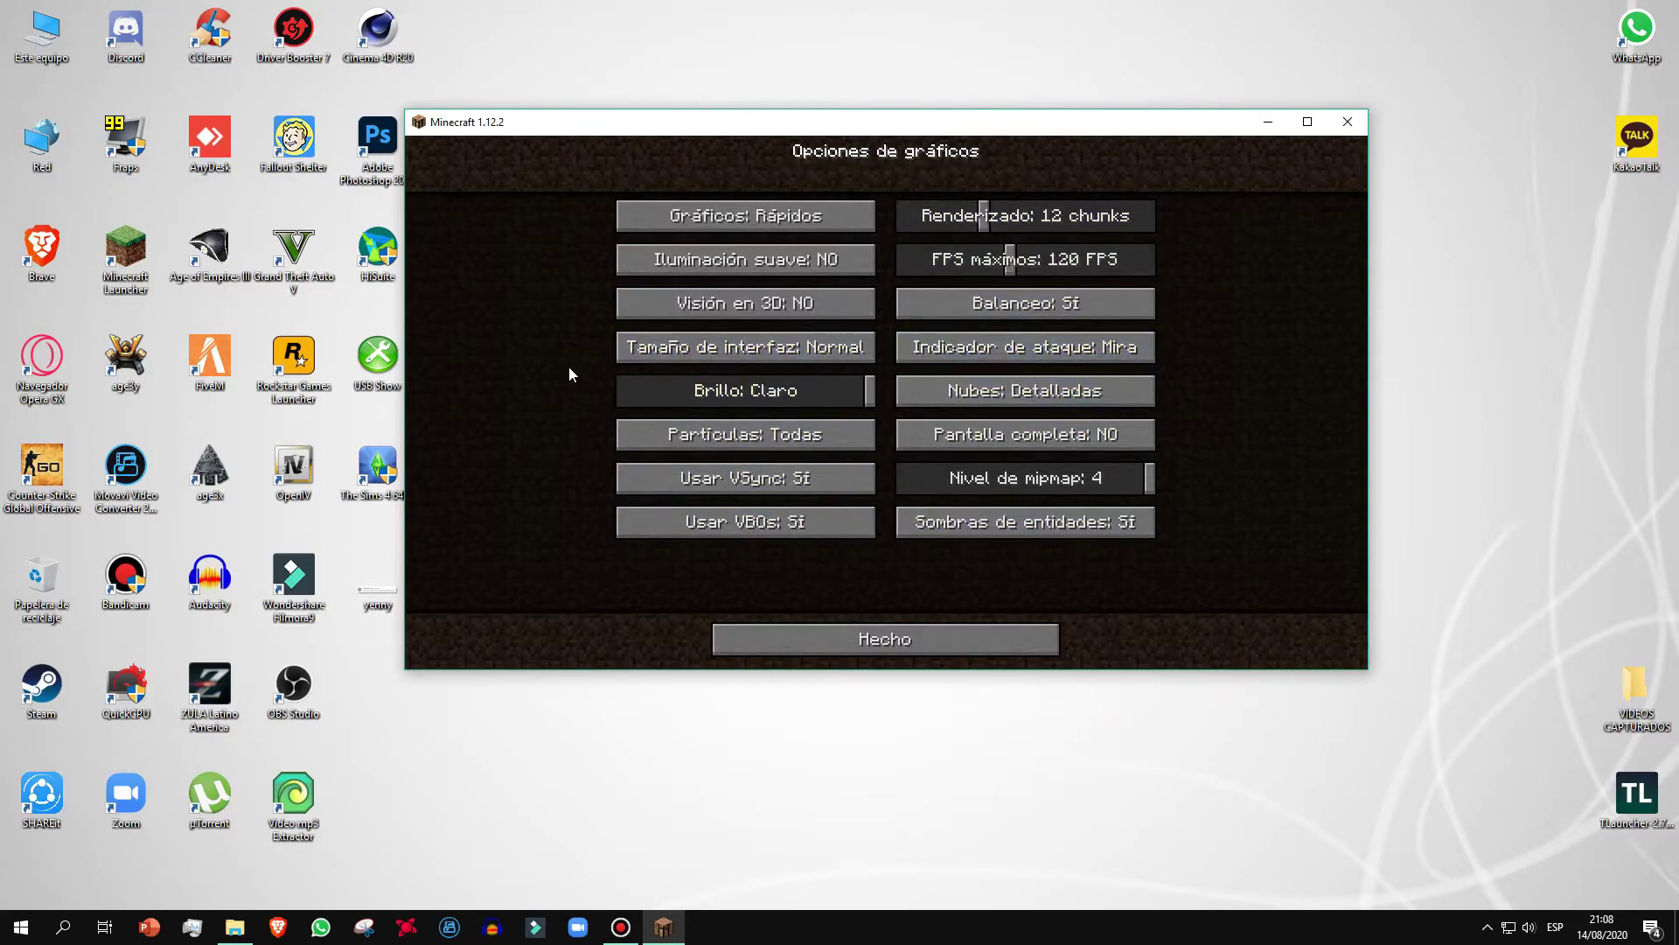
Reduce Partículas to Mínimas and set Nubes to NO
{"action": "left_click", "coordinate": [784, 434]}
{"action": "left_click", "coordinate": [801, 435]}
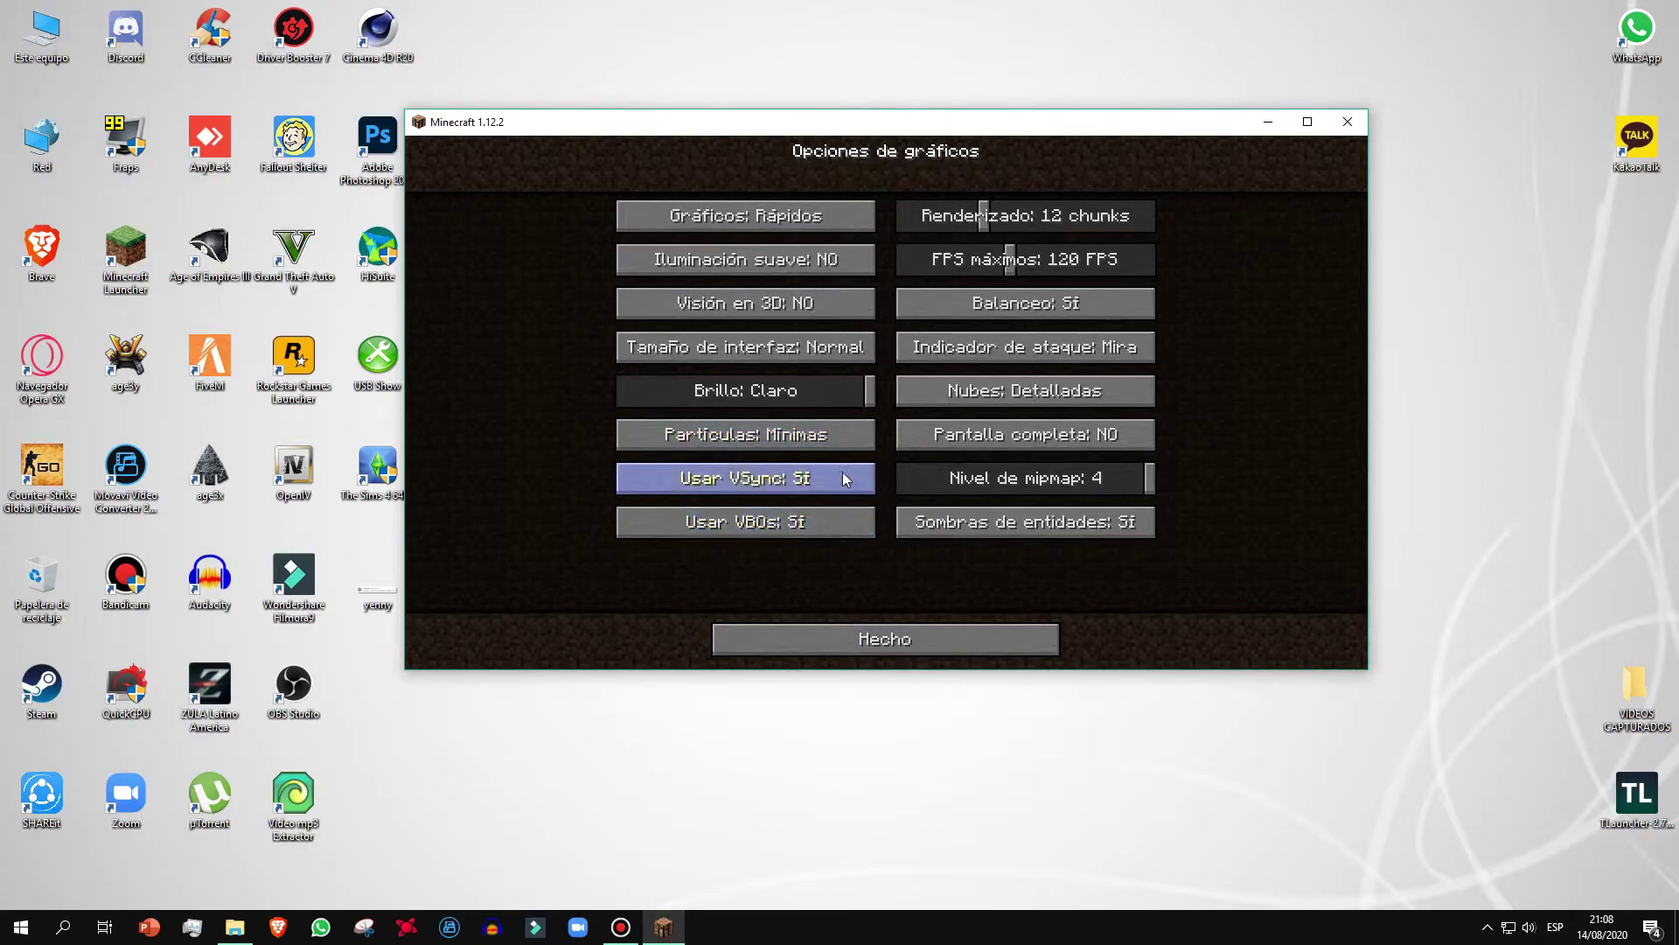
{"action": "left_click", "coordinate": [1066, 401]}
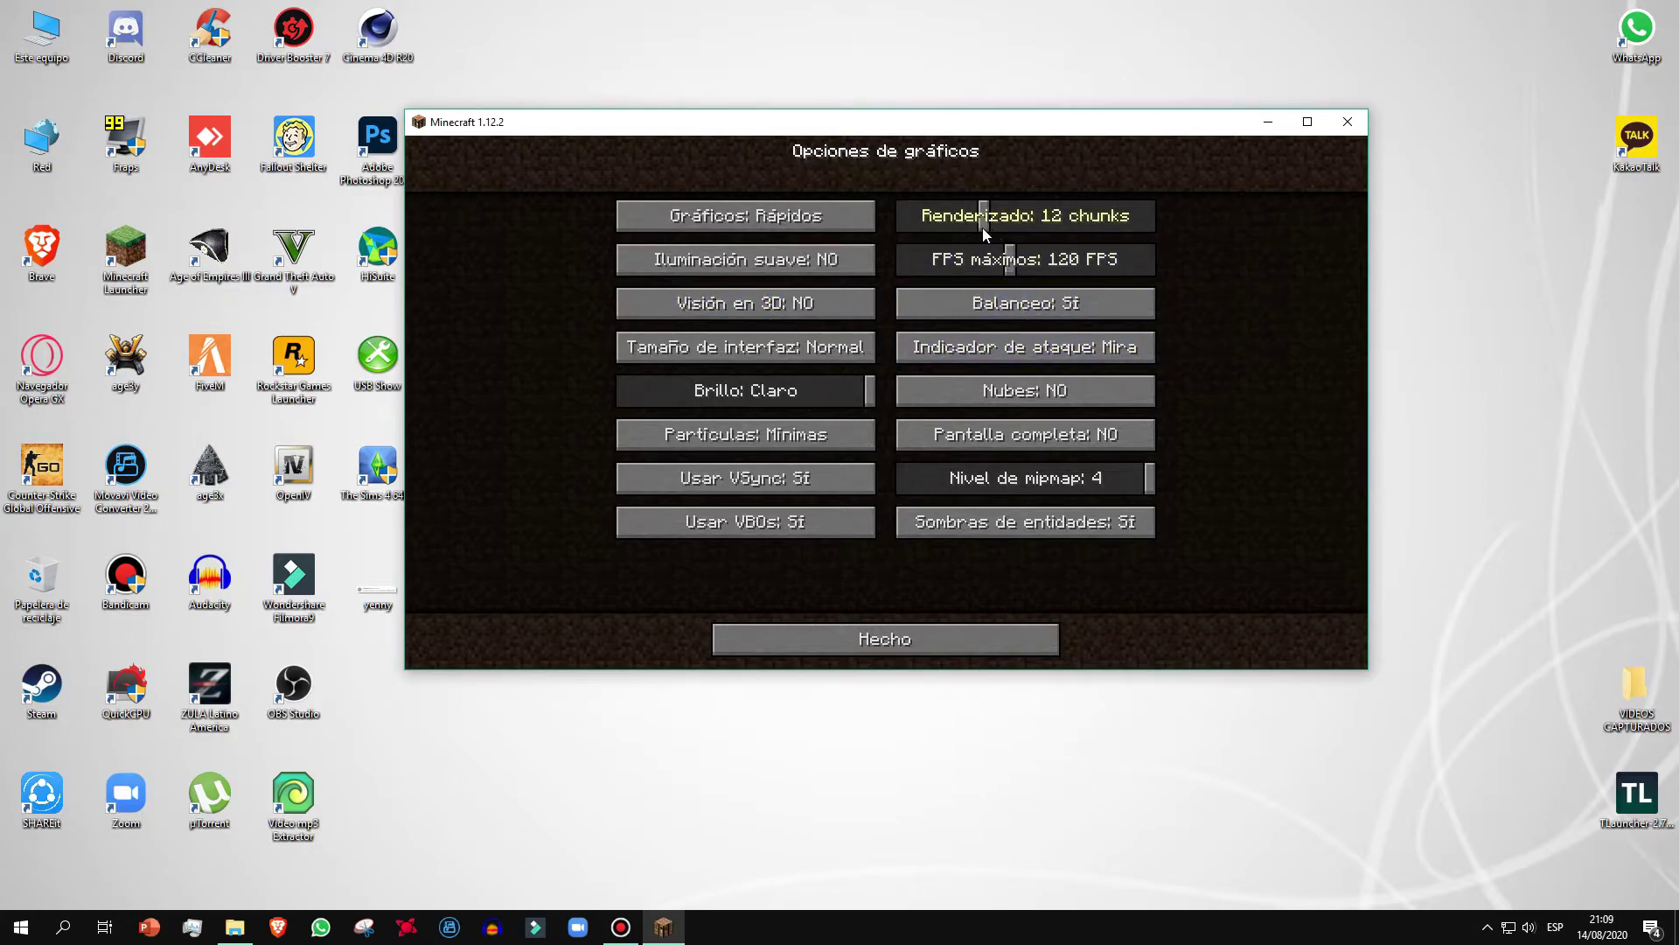
Set FPS máximos to Sin límite and Renderizado to 8 chunks
{"action": "left_click_drag", "start_coordinate": [1015, 264], "coordinate": [1255, 260]}
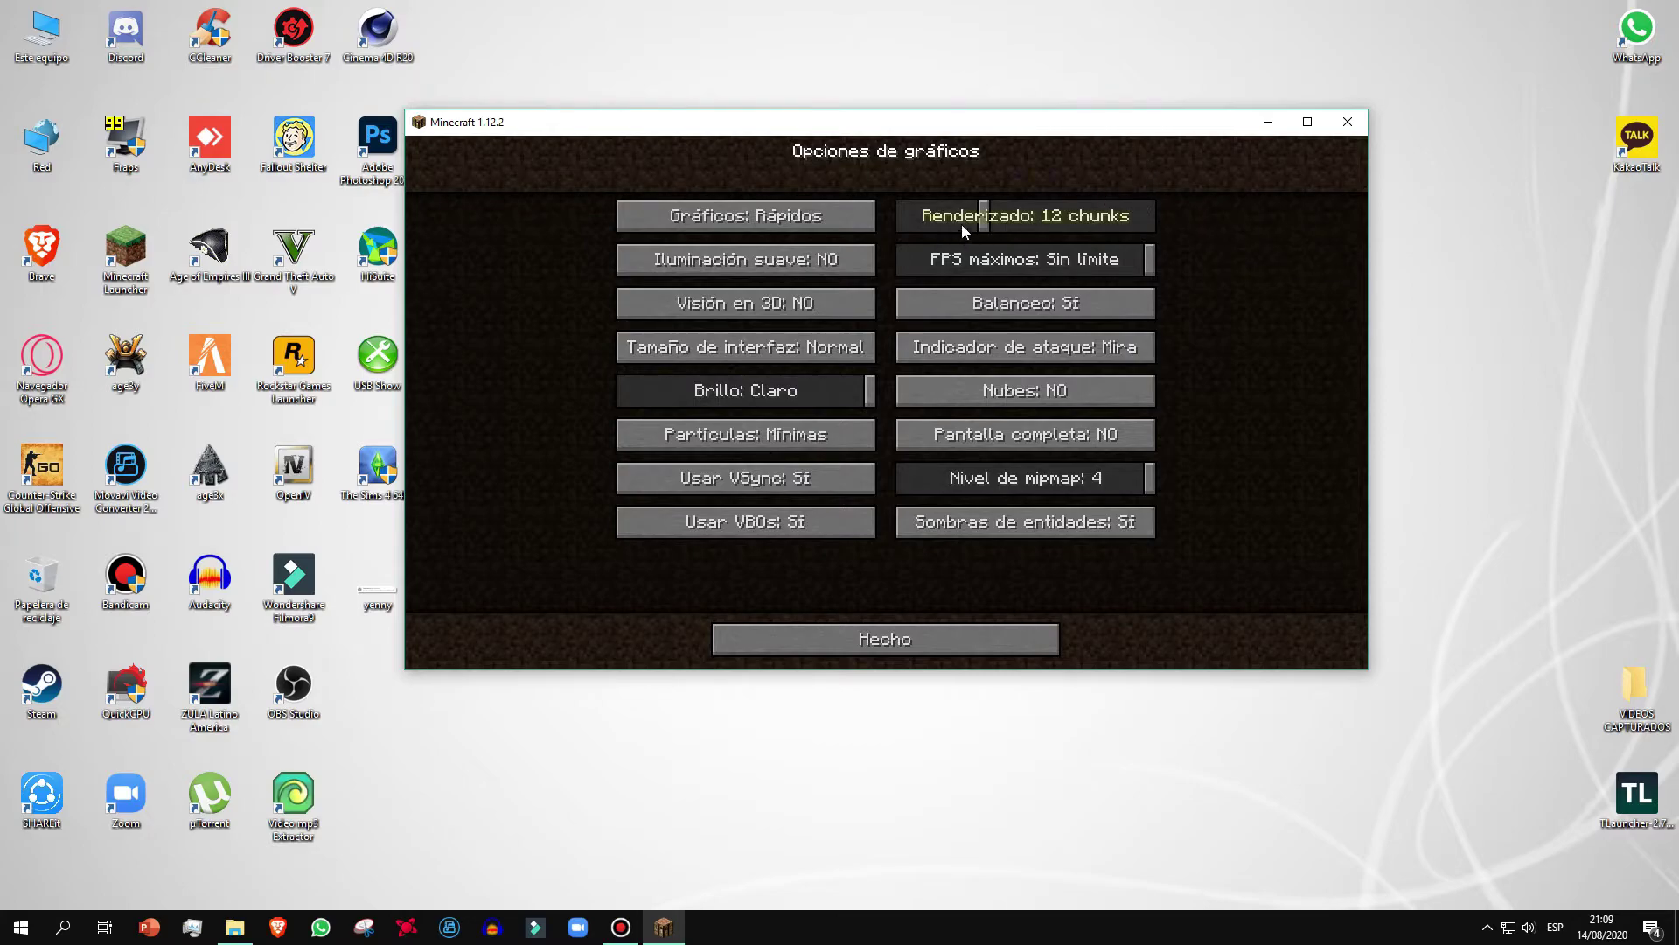
{"action": "mouse_move", "coordinate": [983, 226]}
{"action": "left_mouse_down"}
{"action": "mouse_move", "coordinate": [950, 224]}
{"action": "mouse_move", "coordinate": [1139, 226]}
{"action": "mouse_move", "coordinate": [891, 221]}
{"action": "mouse_move", "coordinate": [1076, 222]}
{"action": "mouse_move", "coordinate": [955, 227]}
{"action": "mouse_move", "coordinate": [1005, 223]}
{"action": "mouse_move", "coordinate": [973, 224]}
{"action": "left_mouse_up"}
{"action": "left_click_drag", "start_coordinate": [970, 219], "coordinate": [1237, 229]}
{"action": "left_click_drag", "start_coordinate": [1152, 222], "coordinate": [955, 220]}
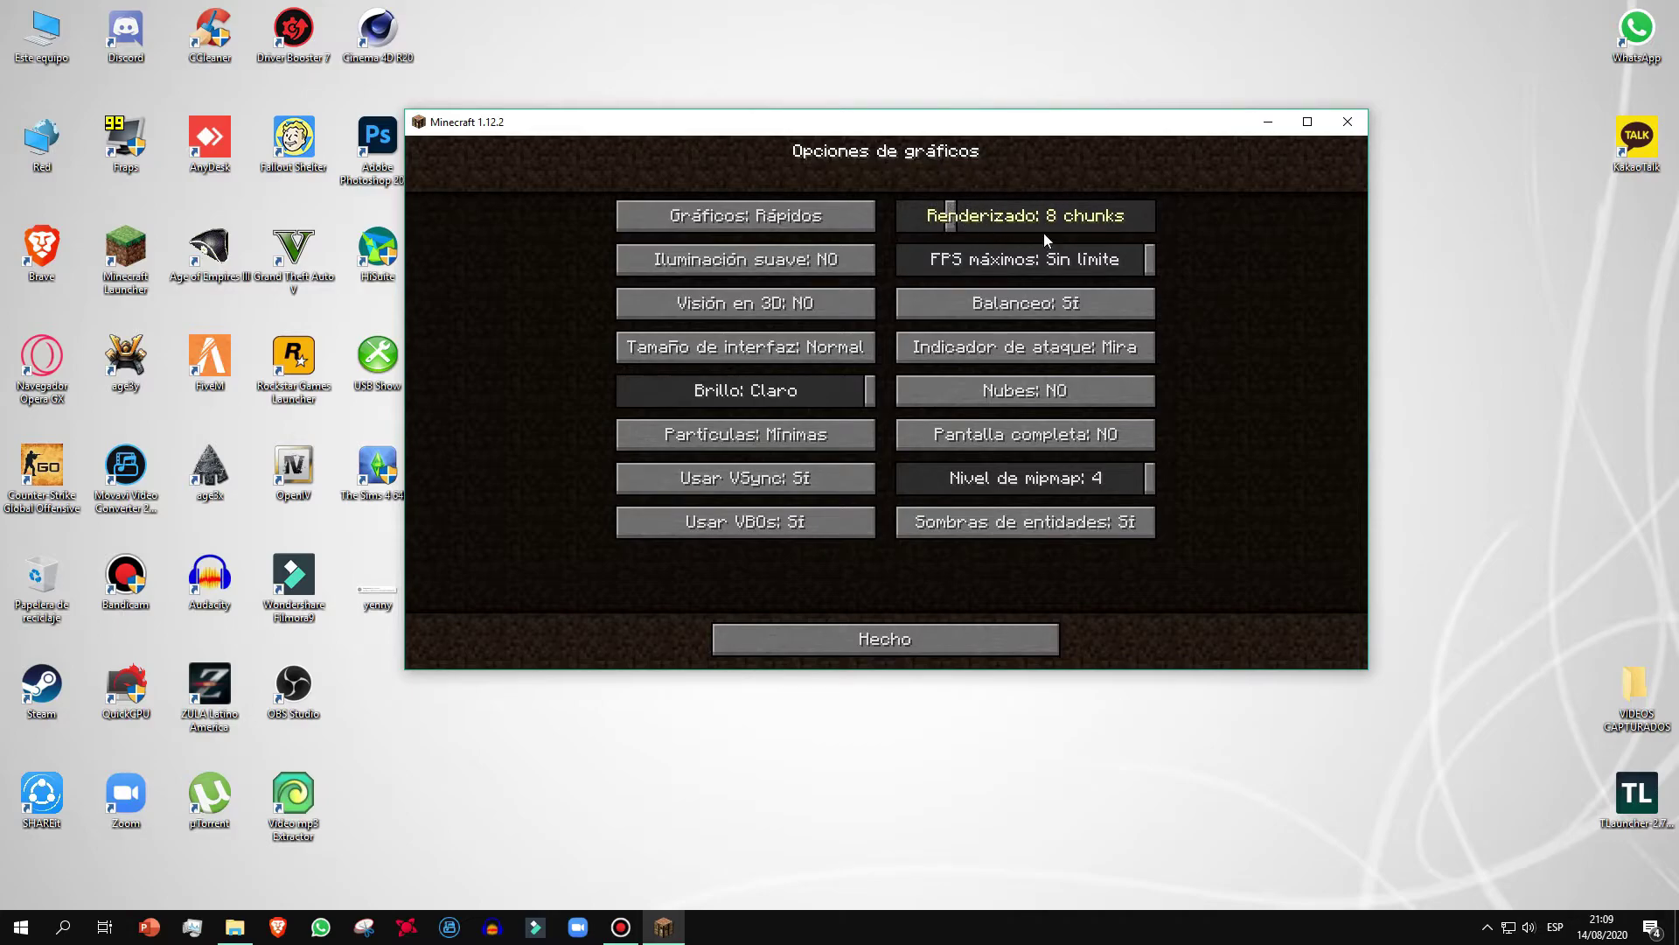
Leave the graphics options and the options screen, and quit the game
{"action": "left_click", "coordinate": [931, 643]}
{"action": "left_click", "coordinate": [906, 533]}
{"action": "left_click", "coordinate": [954, 518]}
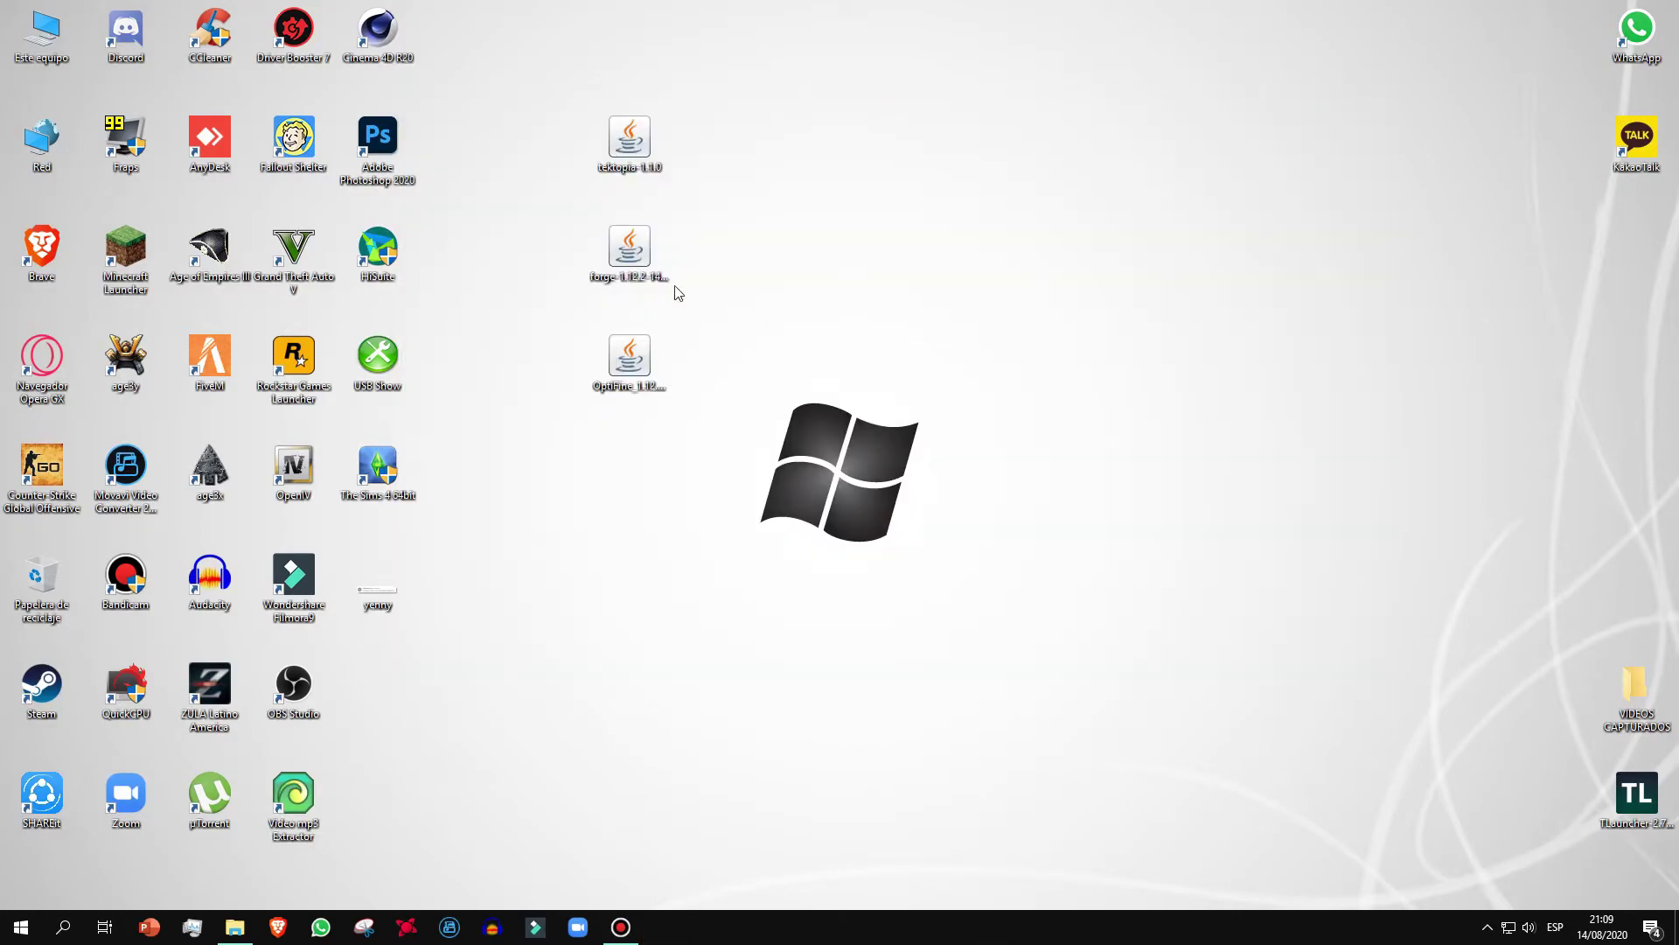
Separate the Forge installer from the other mod files, placing OptiFine and TekTopia beside the main group of desktop icons
{"action": "left_click_drag", "start_coordinate": [525, 90], "coordinate": [763, 453]}
{"action": "left_click", "coordinate": [629, 253]}
{"action": "left_click_drag", "start_coordinate": [630, 253], "coordinate": [966, 145]}
{"action": "left_click", "coordinate": [601, 340]}
{"action": "left_click_drag", "start_coordinate": [600, 341], "coordinate": [517, 26]}
{"action": "left_click_drag", "start_coordinate": [615, 154], "coordinate": [531, 153]}
{"action": "left_click", "coordinate": [779, 278]}
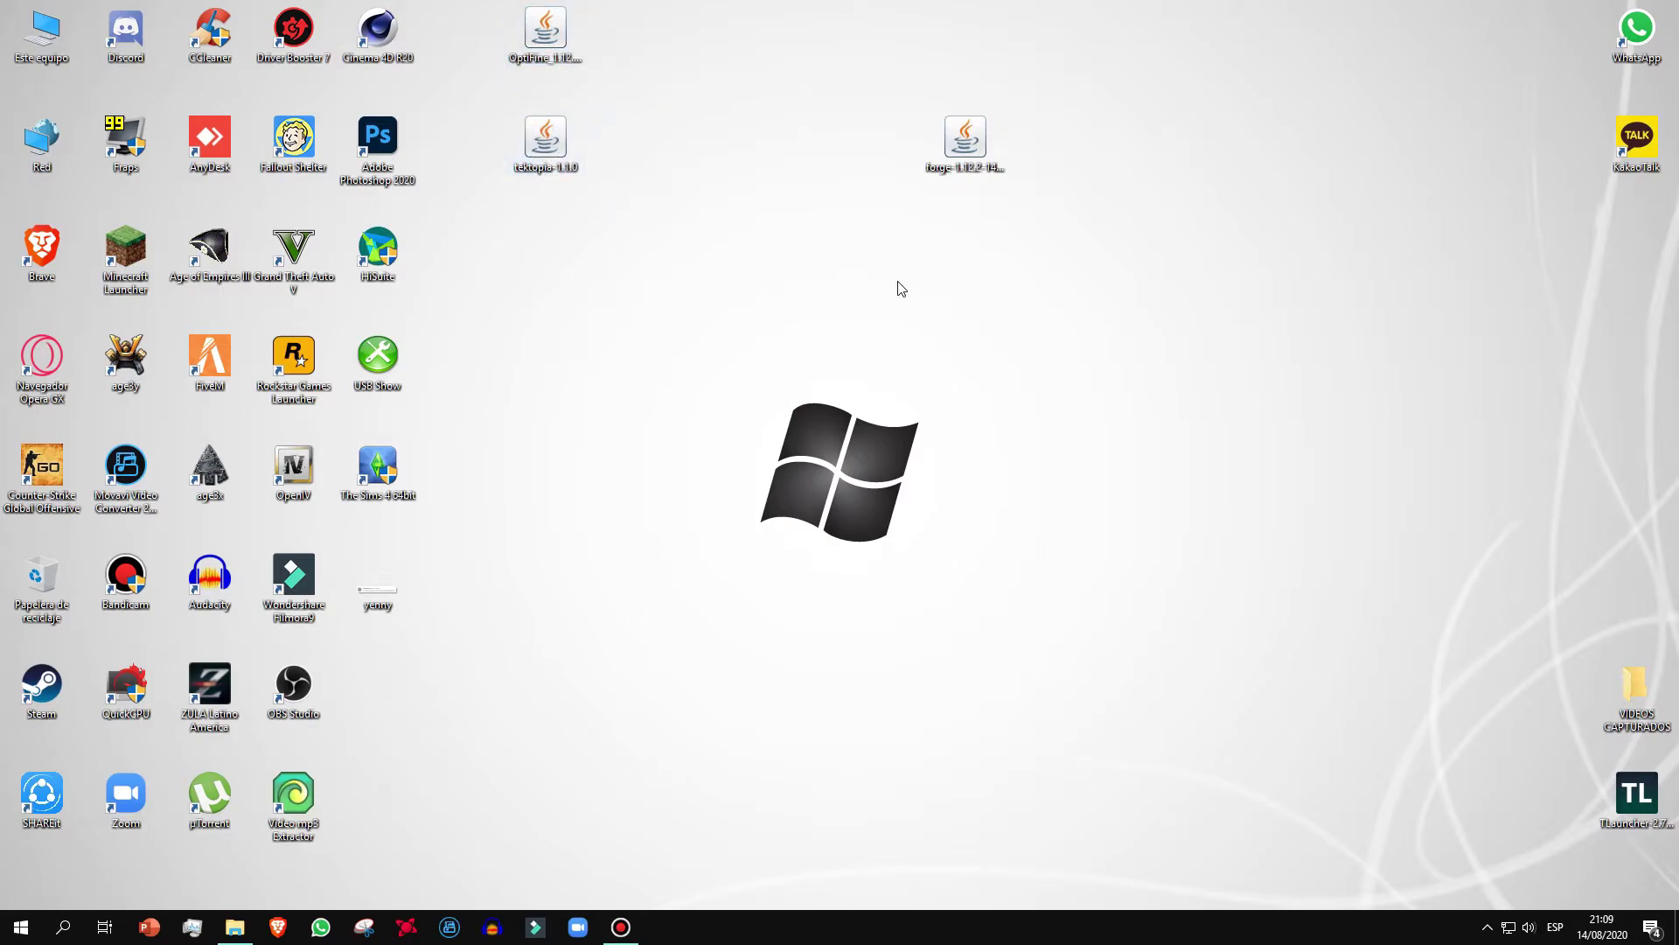
Close the open File Explorer window and place the Forge installer icon closer to the centre of the desktop
{"action": "left_click", "coordinate": [234, 927]}
{"action": "left_click", "coordinate": [1658, 13]}
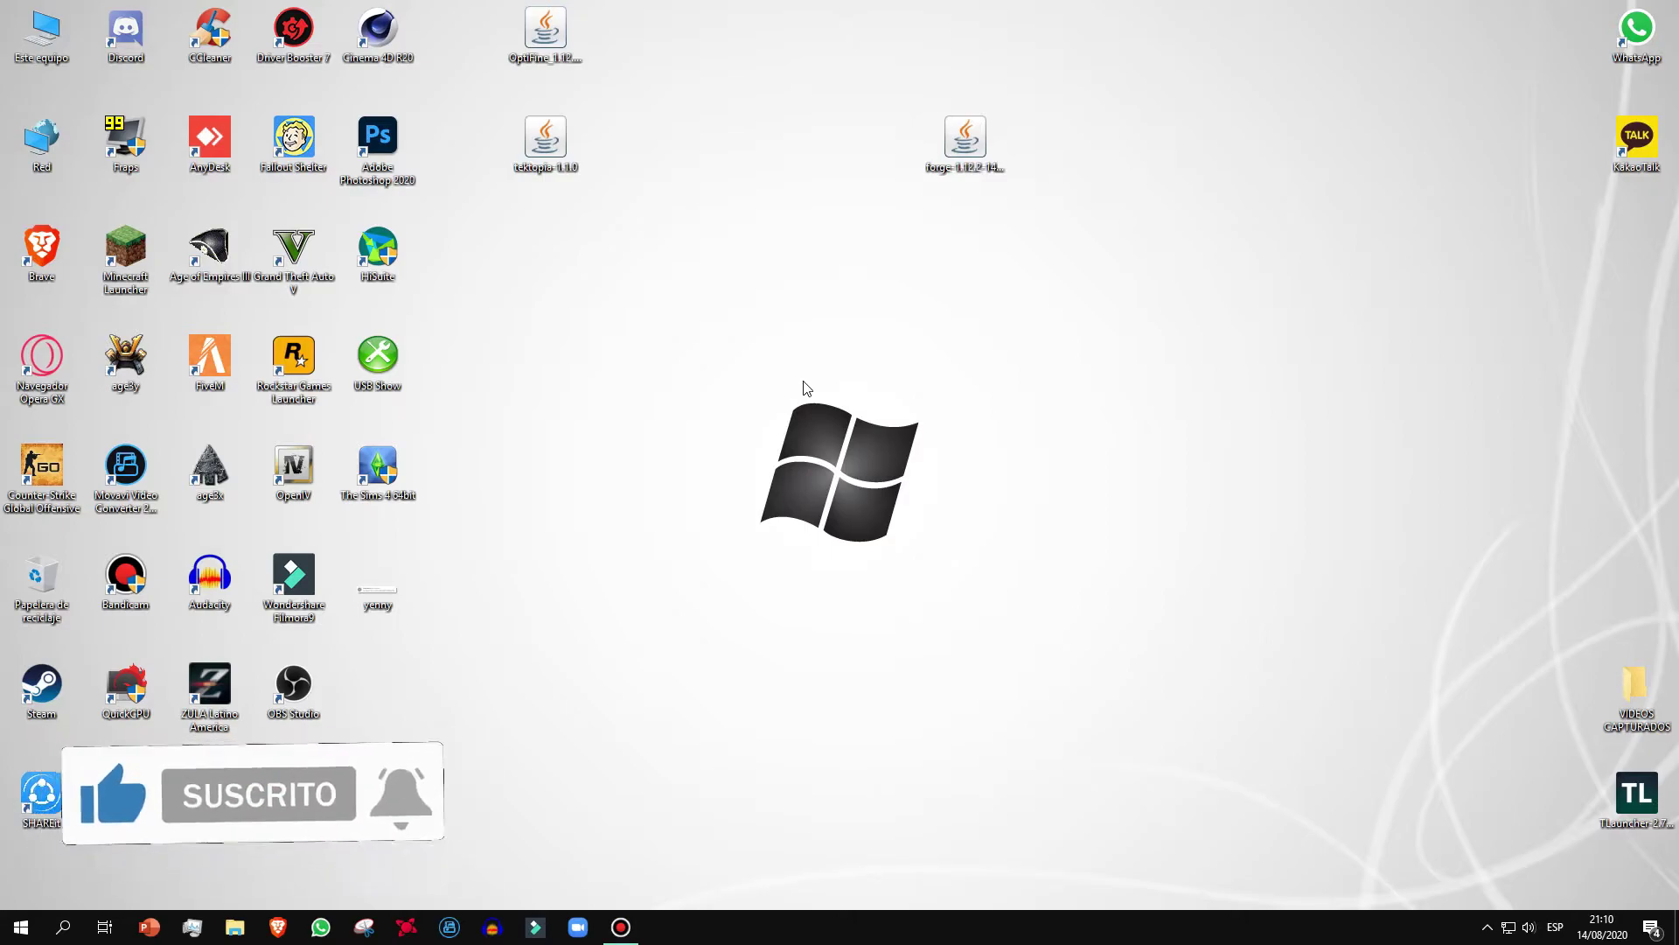
{"action": "left_click_drag", "start_coordinate": [931, 170], "coordinate": [874, 203]}
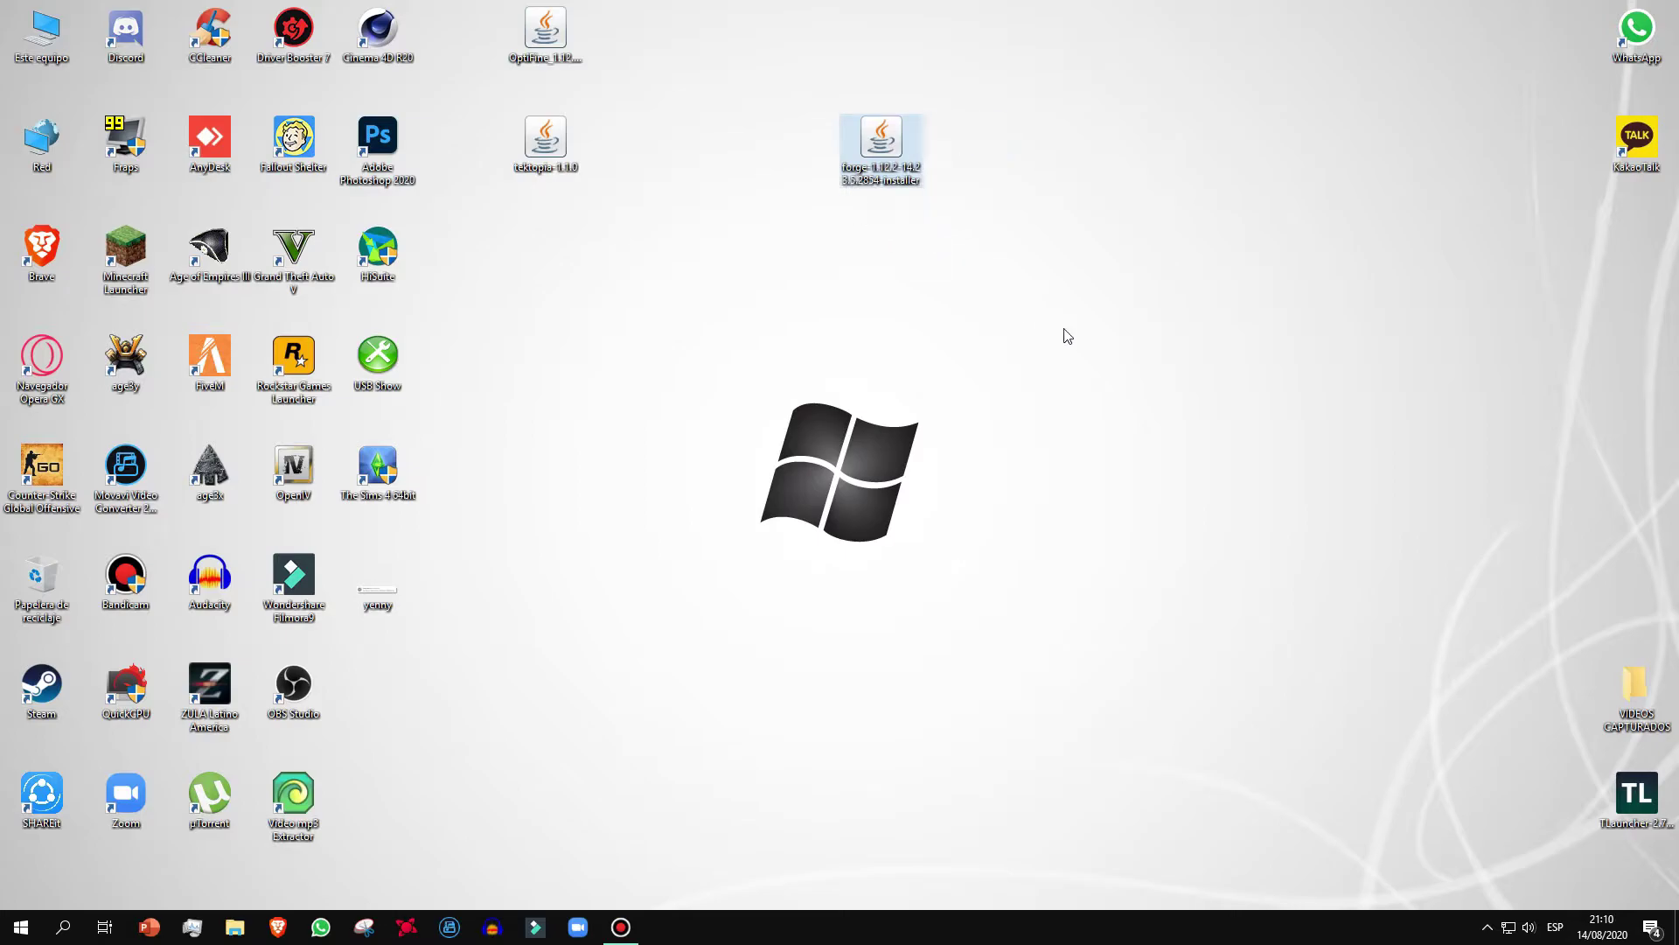
{"action": "left_click", "coordinate": [1059, 320]}
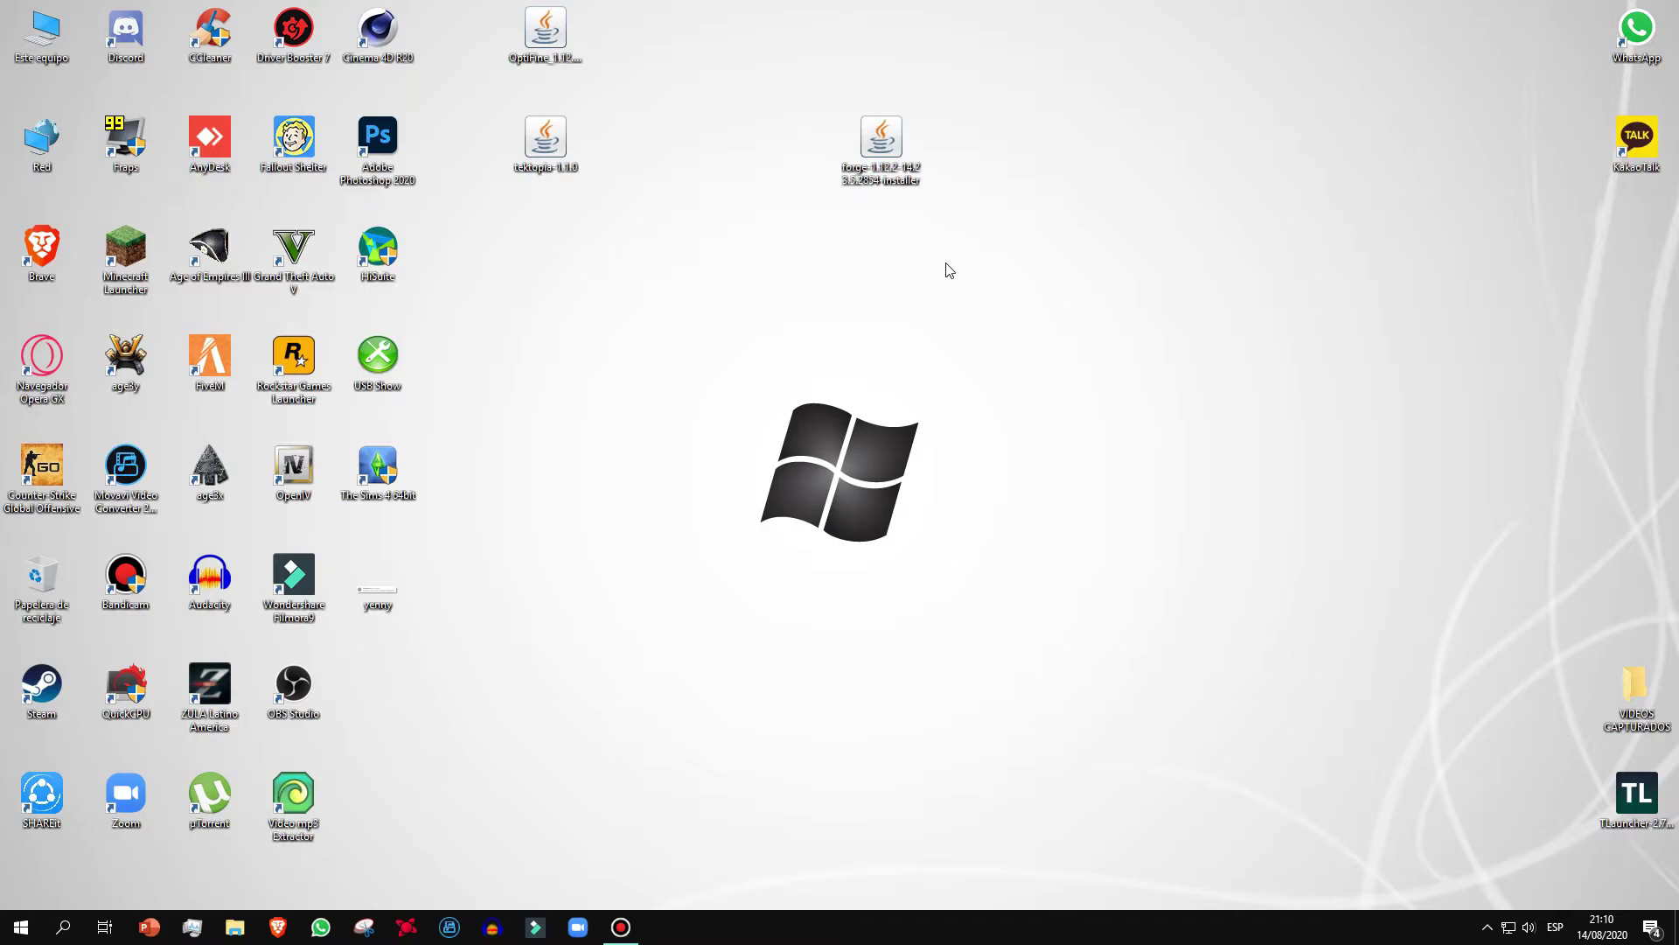
{"action": "left_click_drag", "start_coordinate": [880, 140], "coordinate": [884, 263]}
{"action": "left_click", "coordinate": [1111, 288]}
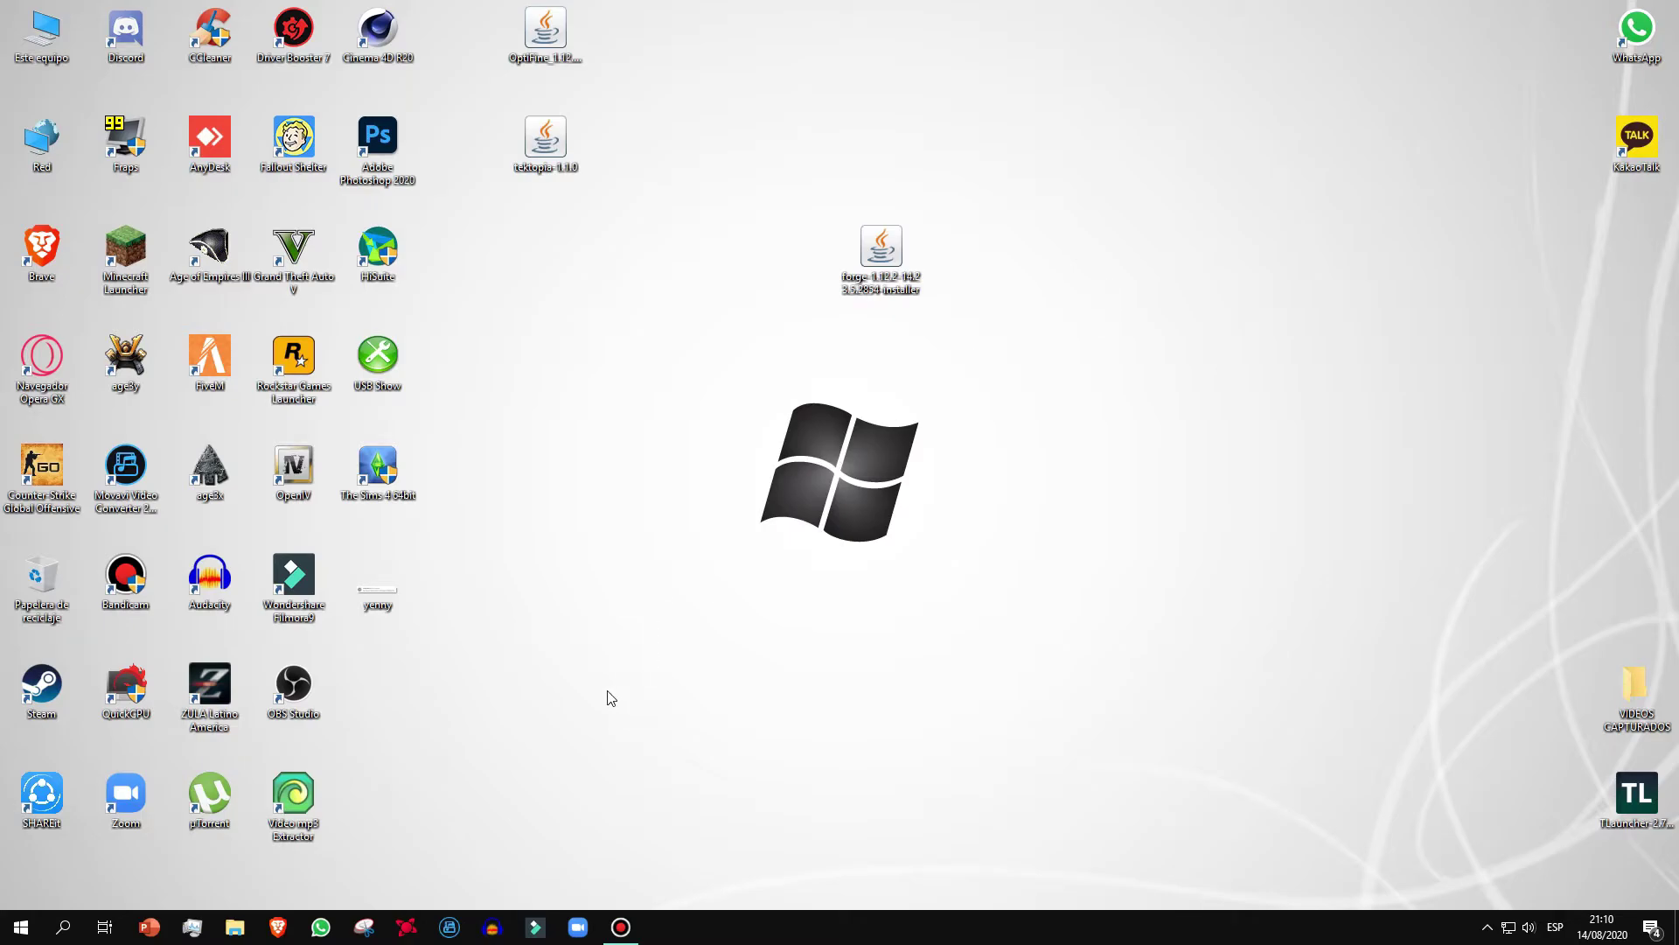
Open the %appdata% folder from the Run dialog, locate the .minecraft folder in Roaming, and close the window
{"action": "key", "text": "super+r"}
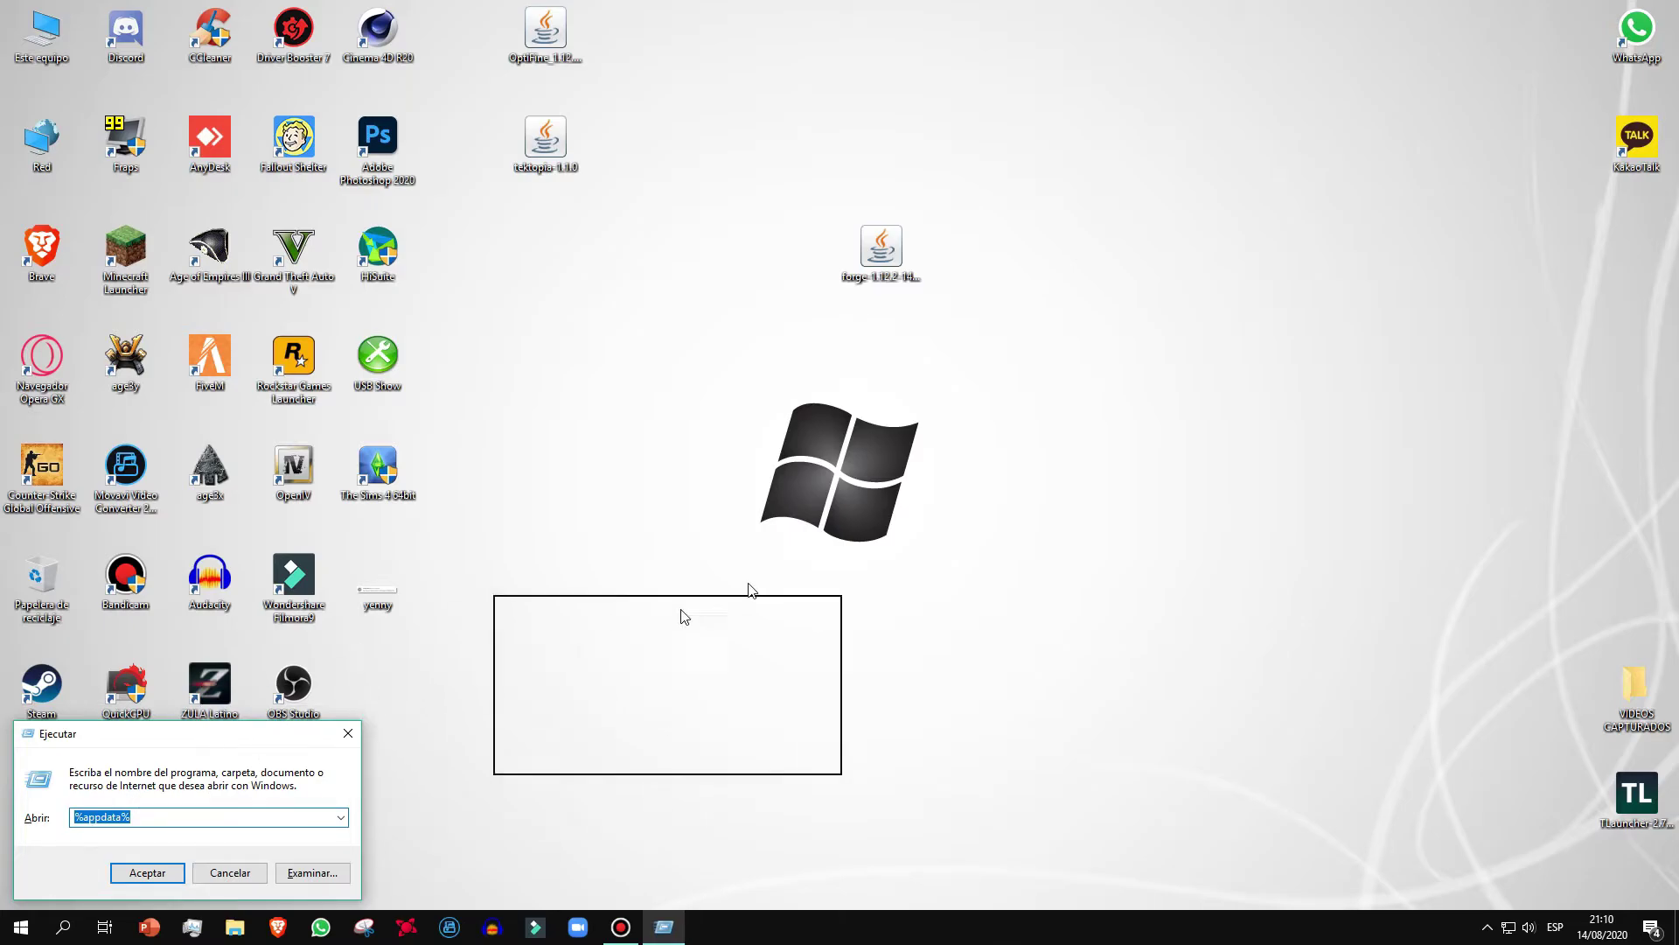
{"action": "left_click_drag", "start_coordinate": [646, 632], "coordinate": [880, 423]}
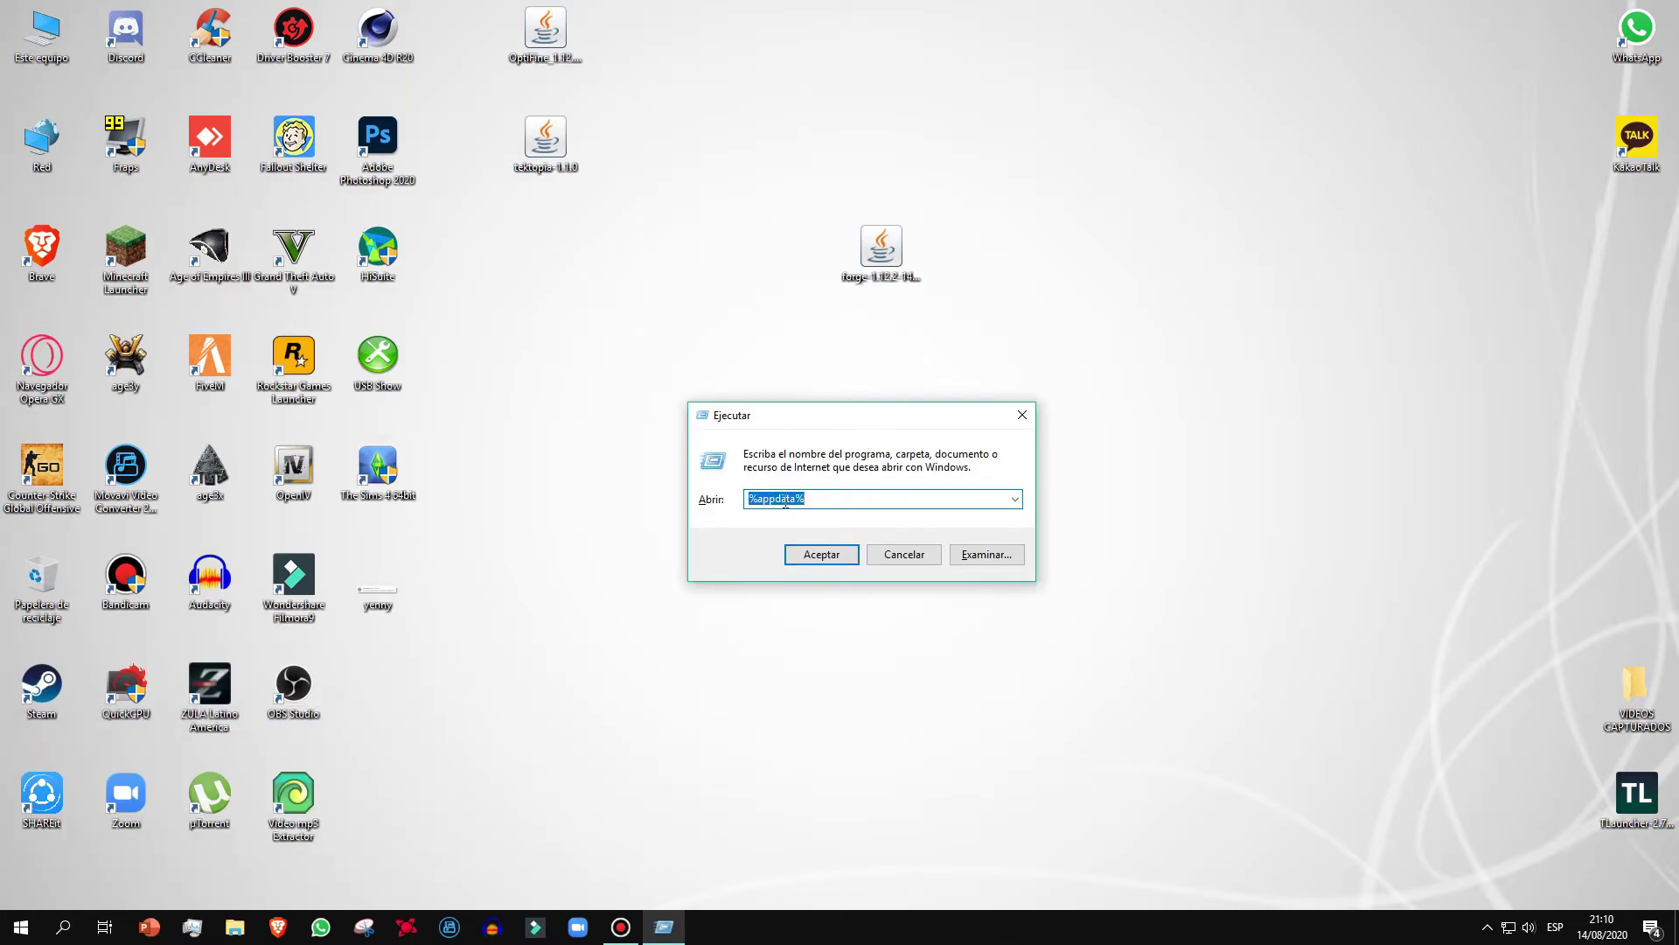
{"action": "left_click", "coordinate": [817, 557]}
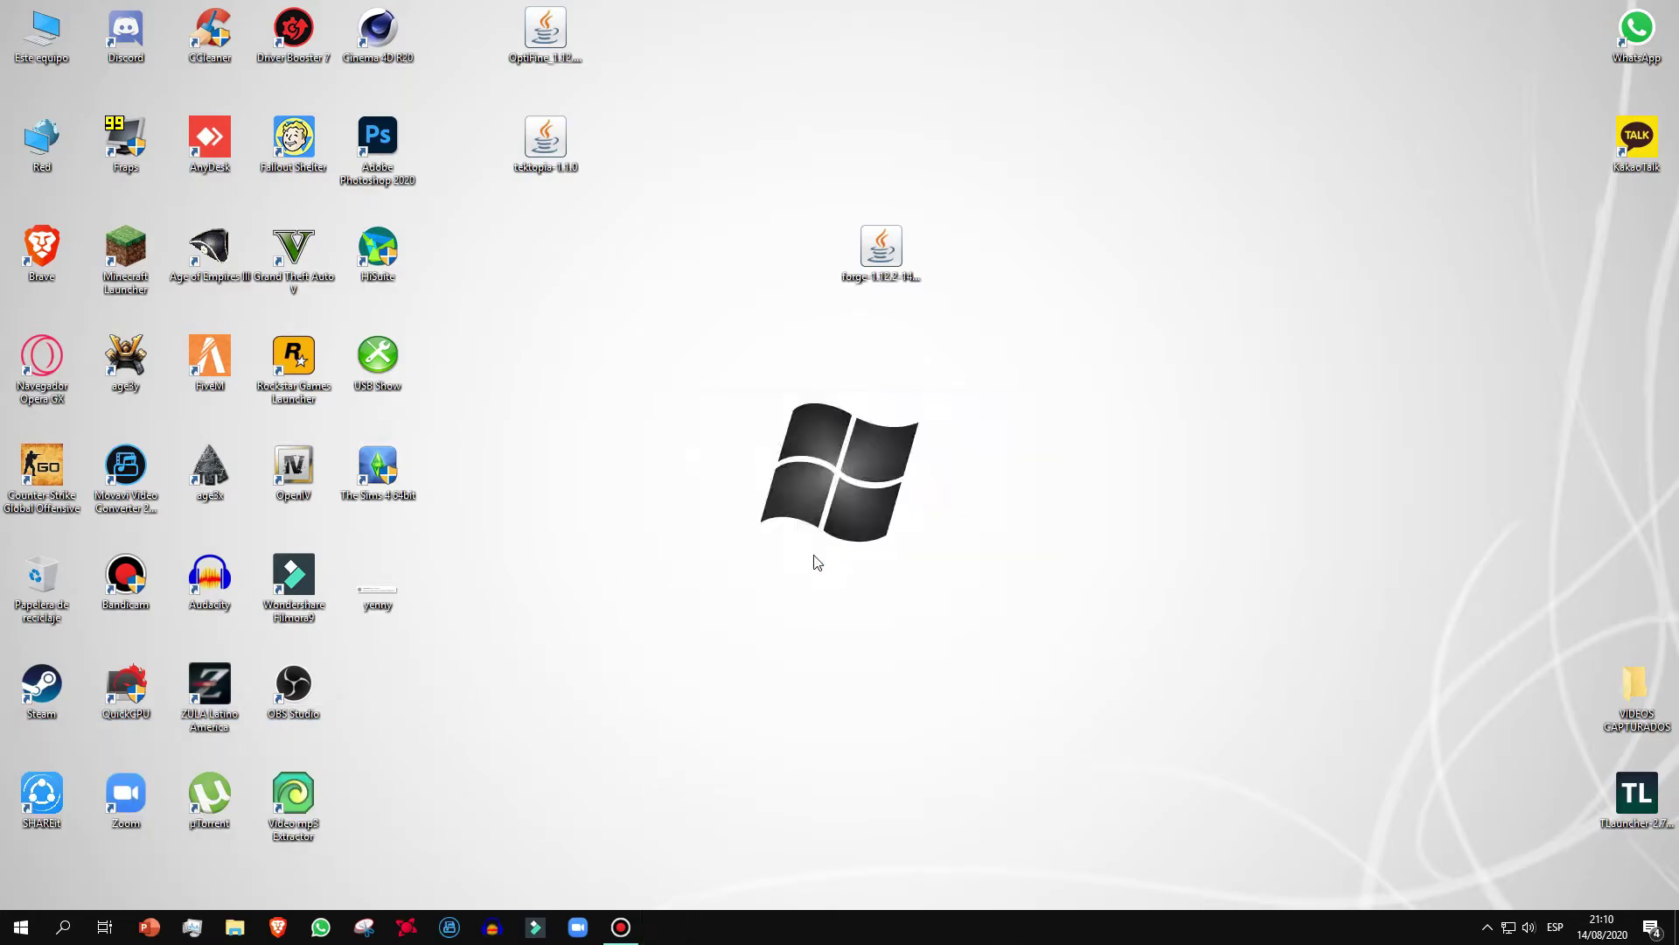
{"action": "left_click", "coordinate": [186, 191]}
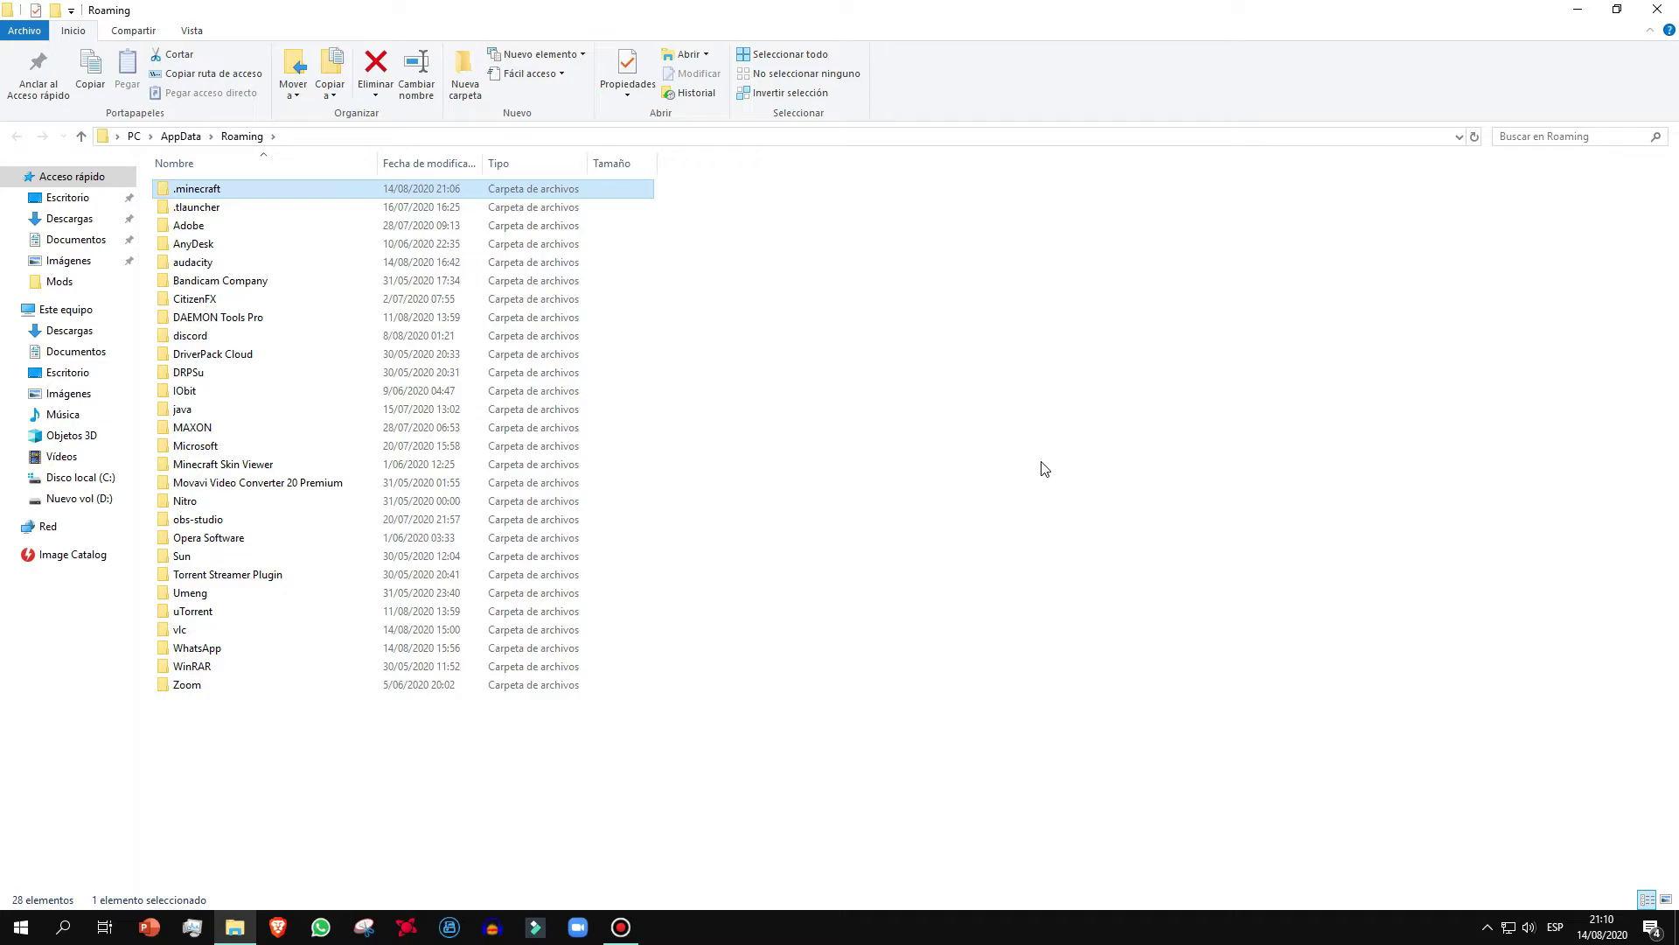
{"action": "left_click", "coordinate": [1657, 9]}
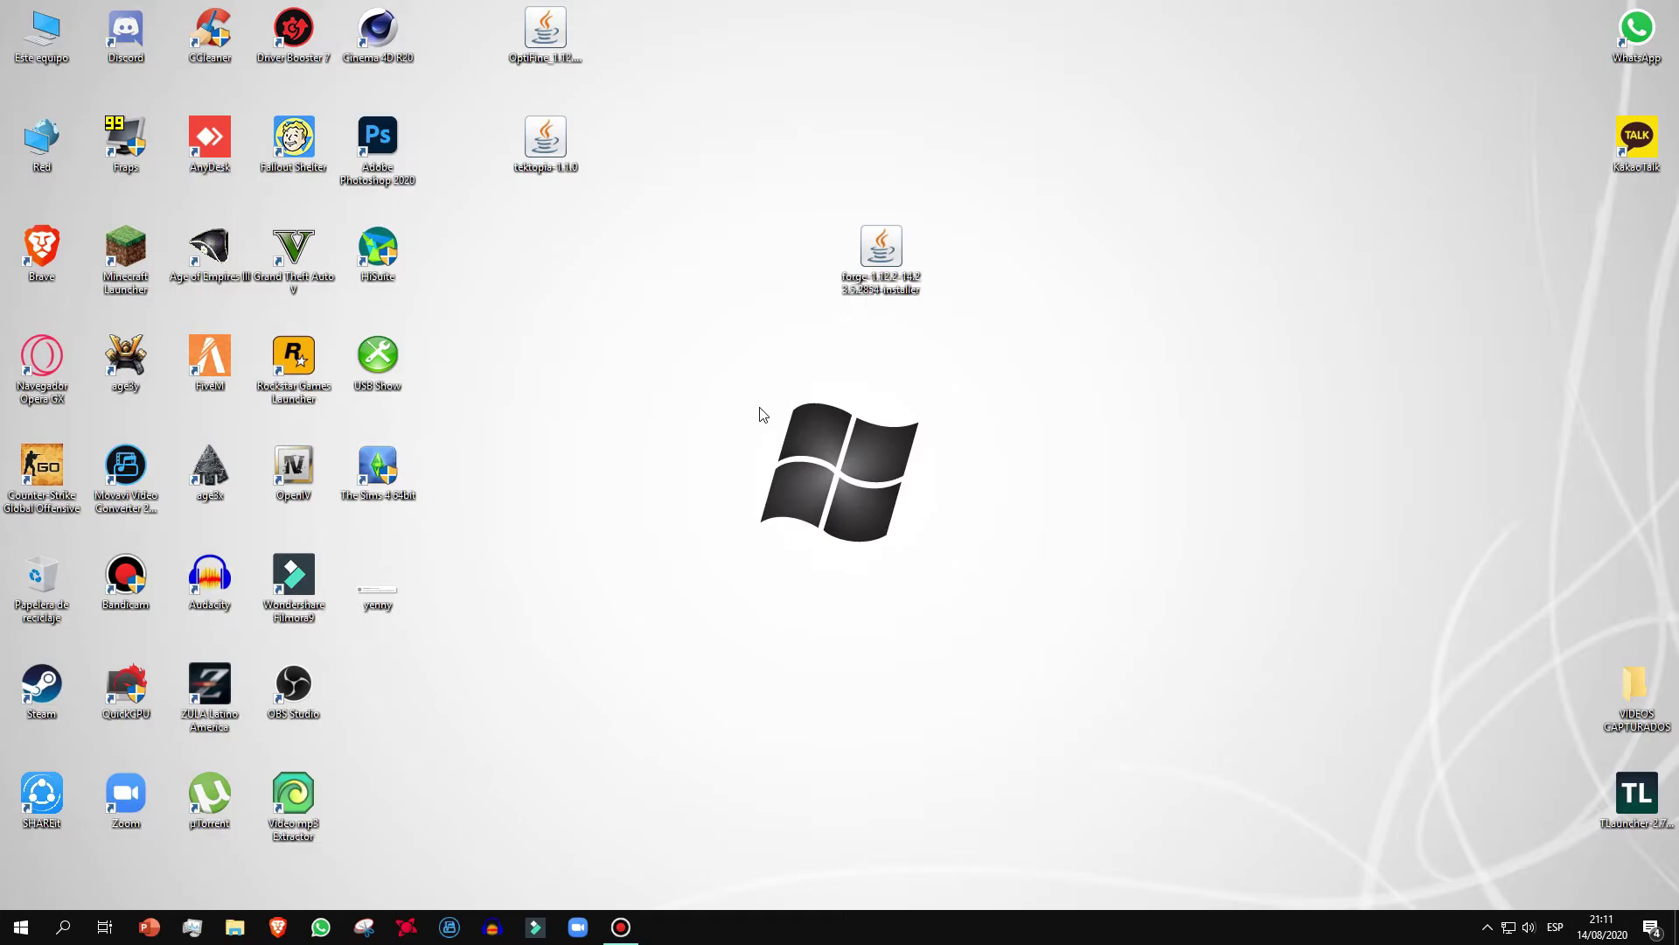
Run the Forge installer and install the 1.12.2-forge-14.23.5.2854 client into the .minecraft folder
{"action": "left_click", "coordinate": [907, 297]}
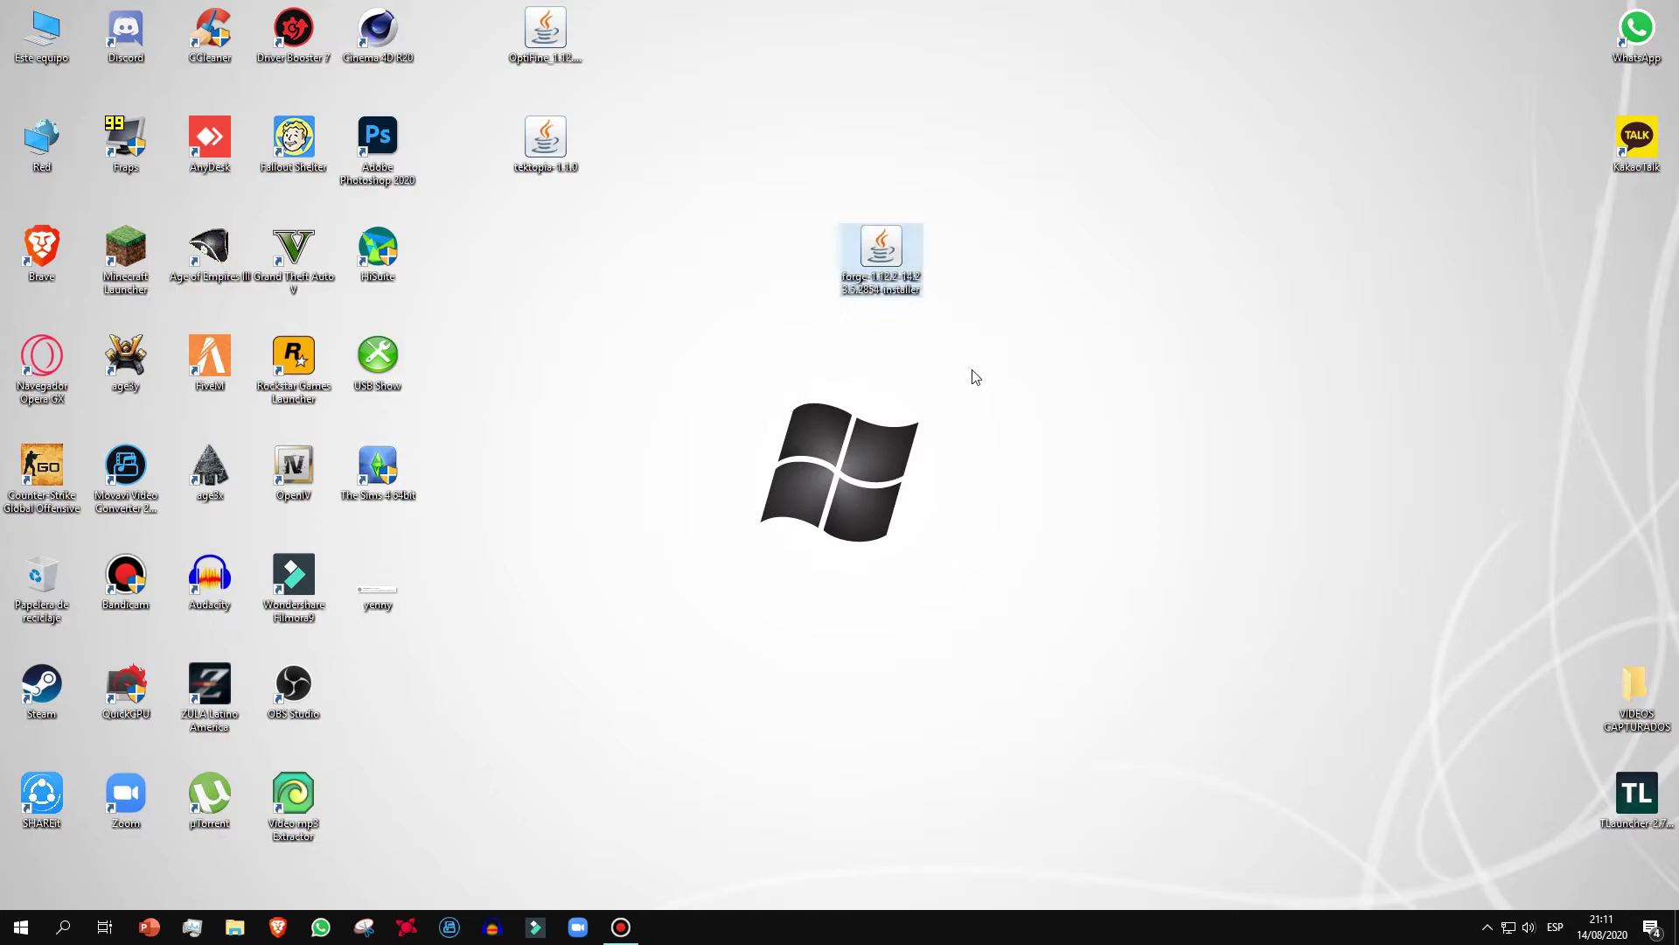
{"action": "double_click", "coordinate": [880, 258]}
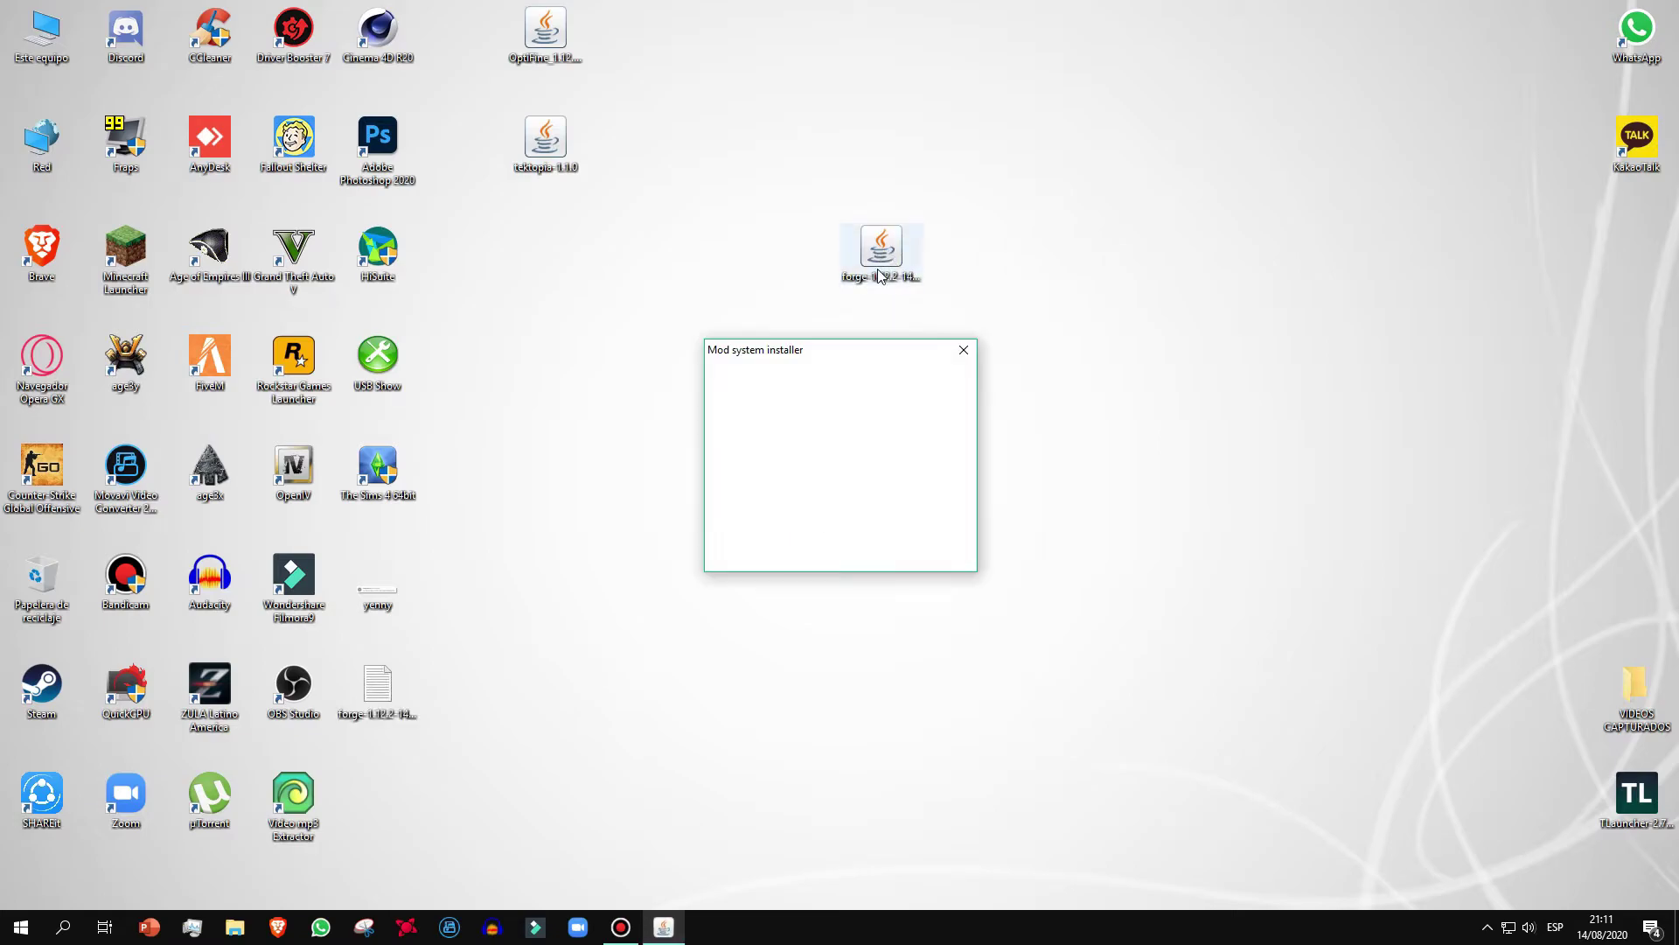
{"action": "left_click_drag", "start_coordinate": [829, 354], "coordinate": [845, 193]}
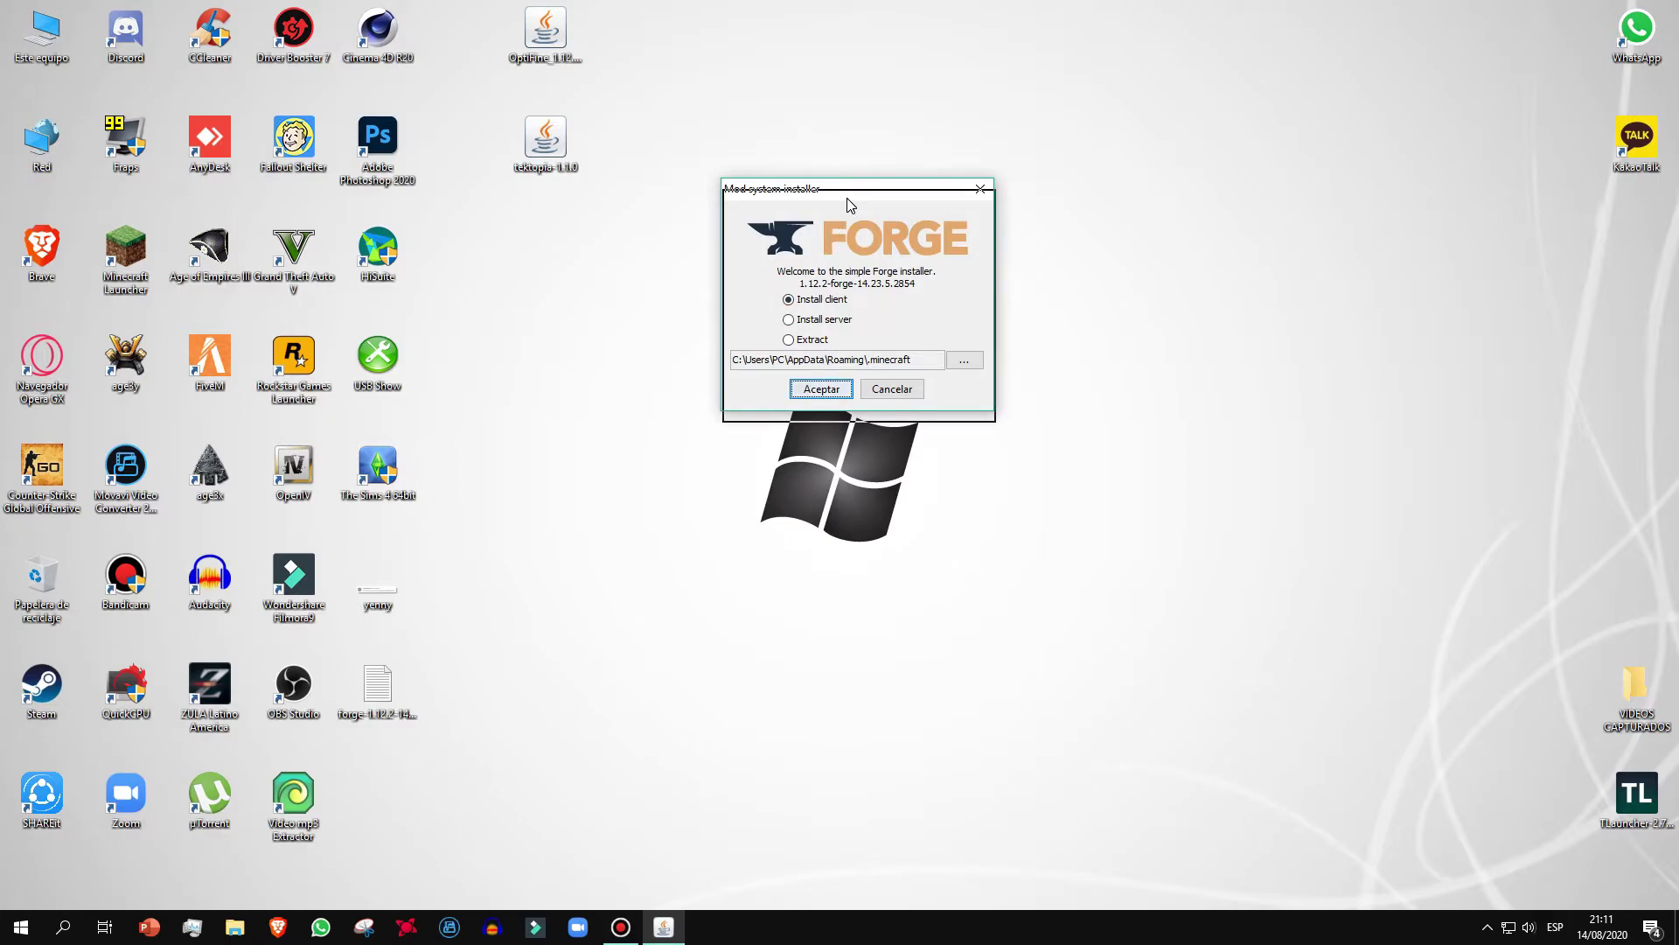
{"action": "left_click_drag", "start_coordinate": [847, 193], "coordinate": [850, 205]}
{"action": "left_click", "coordinate": [822, 402]}
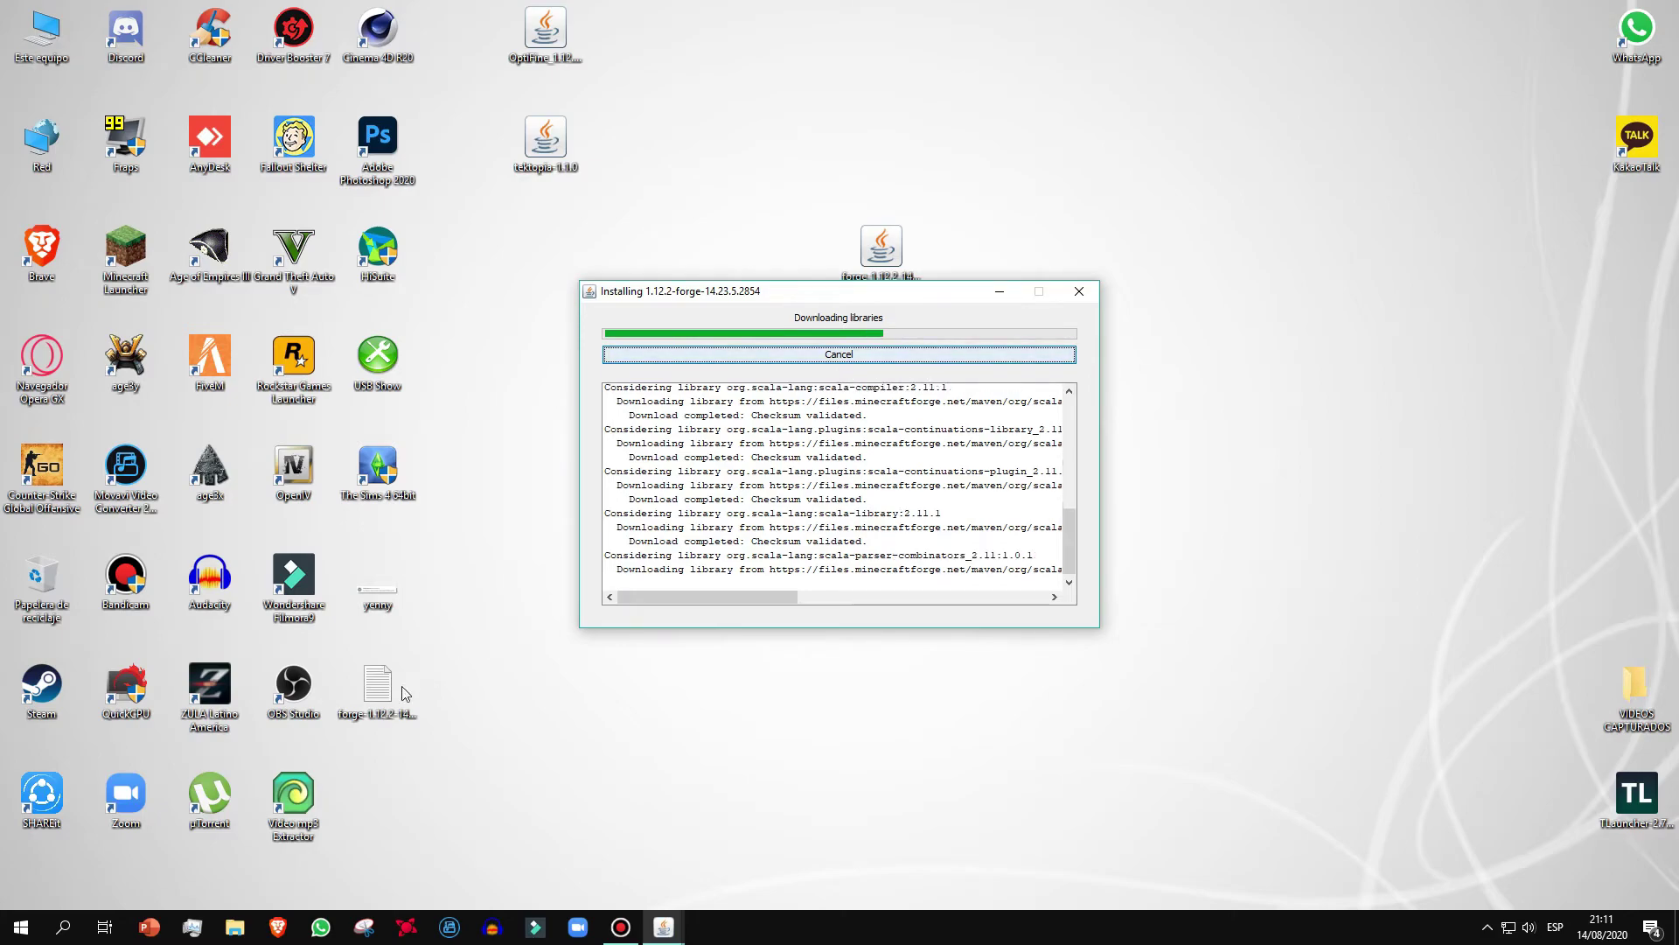
{"action": "left_click", "coordinate": [369, 713]}
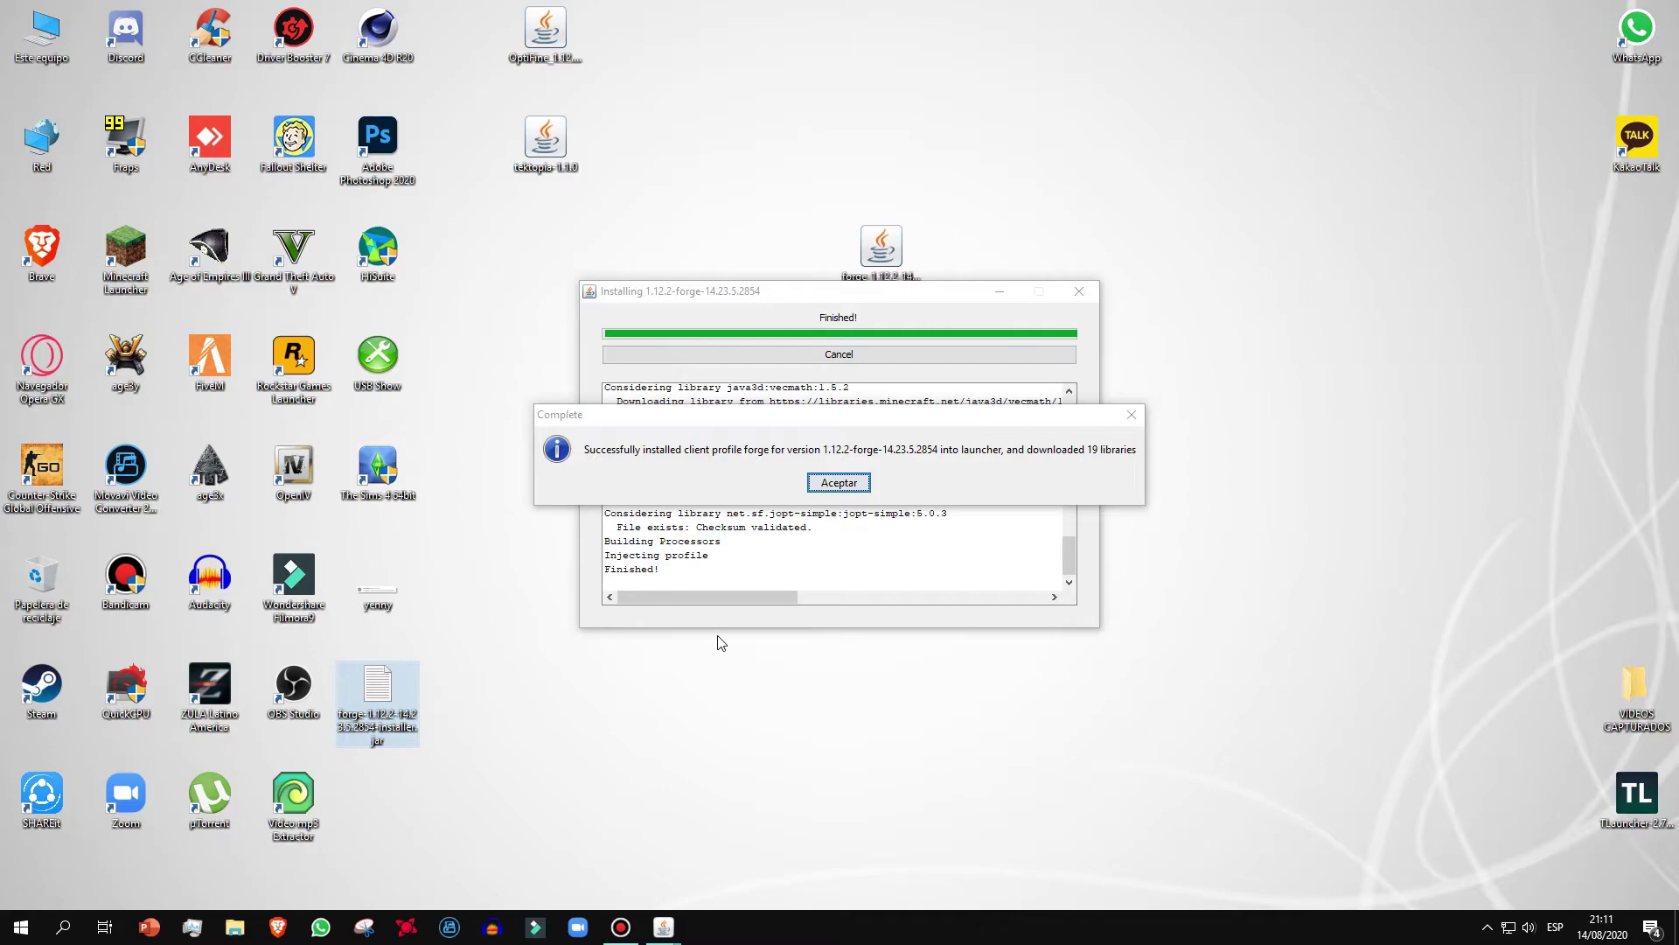
{"action": "left_click", "coordinate": [685, 426]}
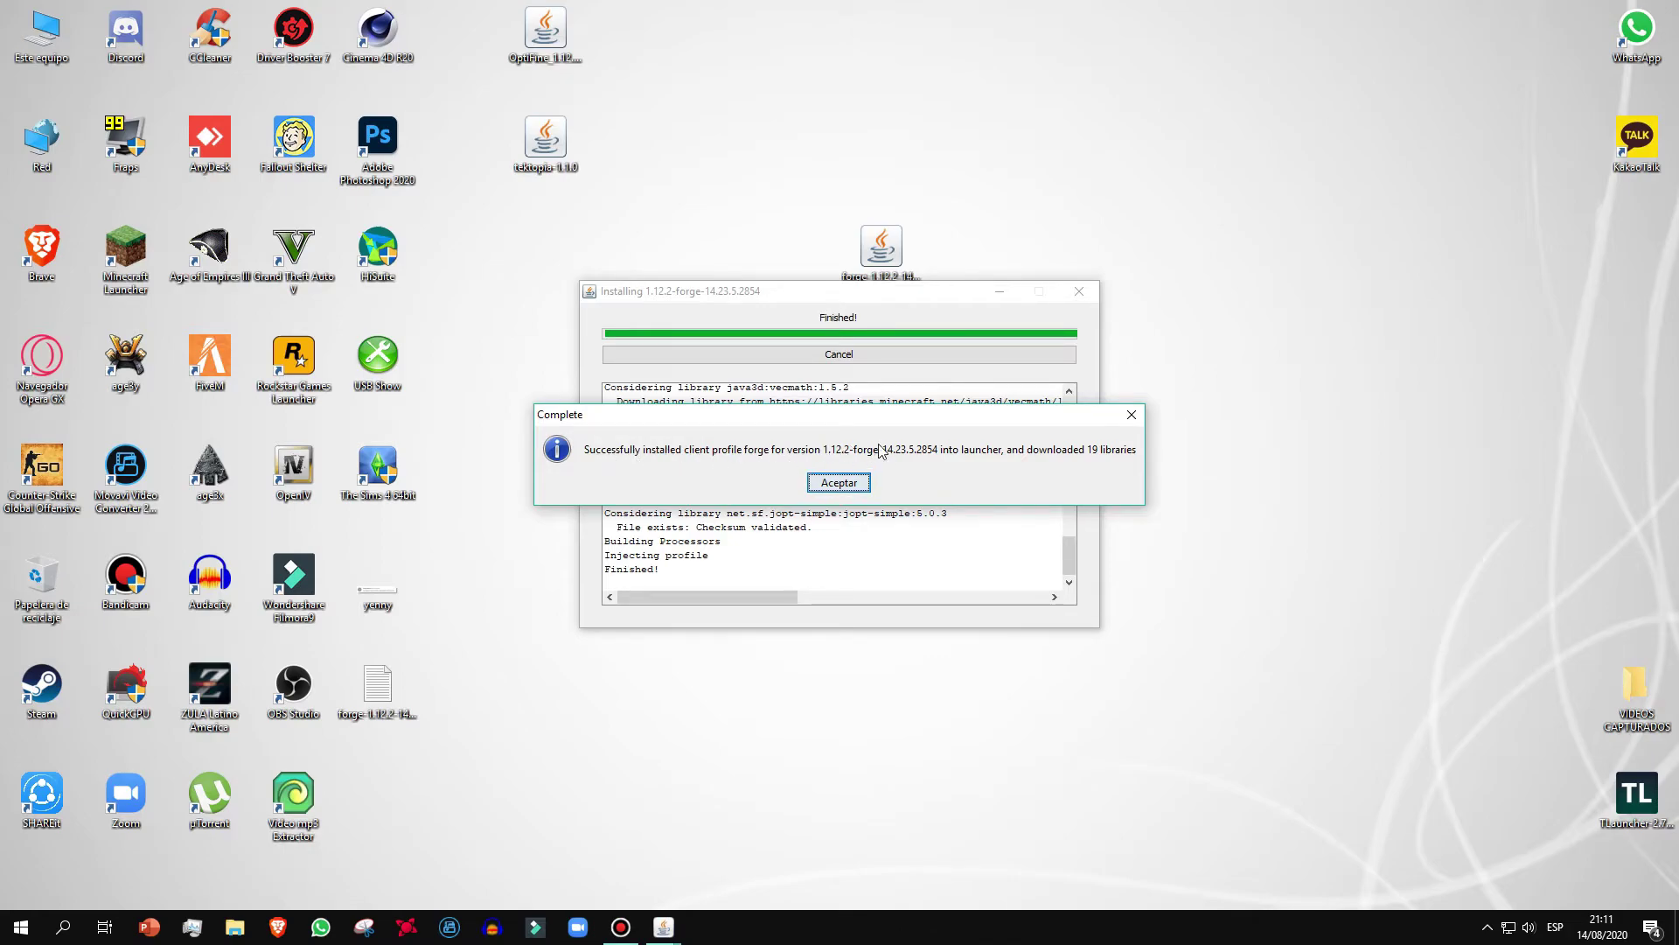
{"action": "left_click", "coordinate": [835, 485]}
Move the Forge installer icon into the main icon group, below its log file
{"action": "left_click_drag", "start_coordinate": [880, 252], "coordinate": [403, 801]}
{"action": "left_click", "coordinate": [501, 791]}
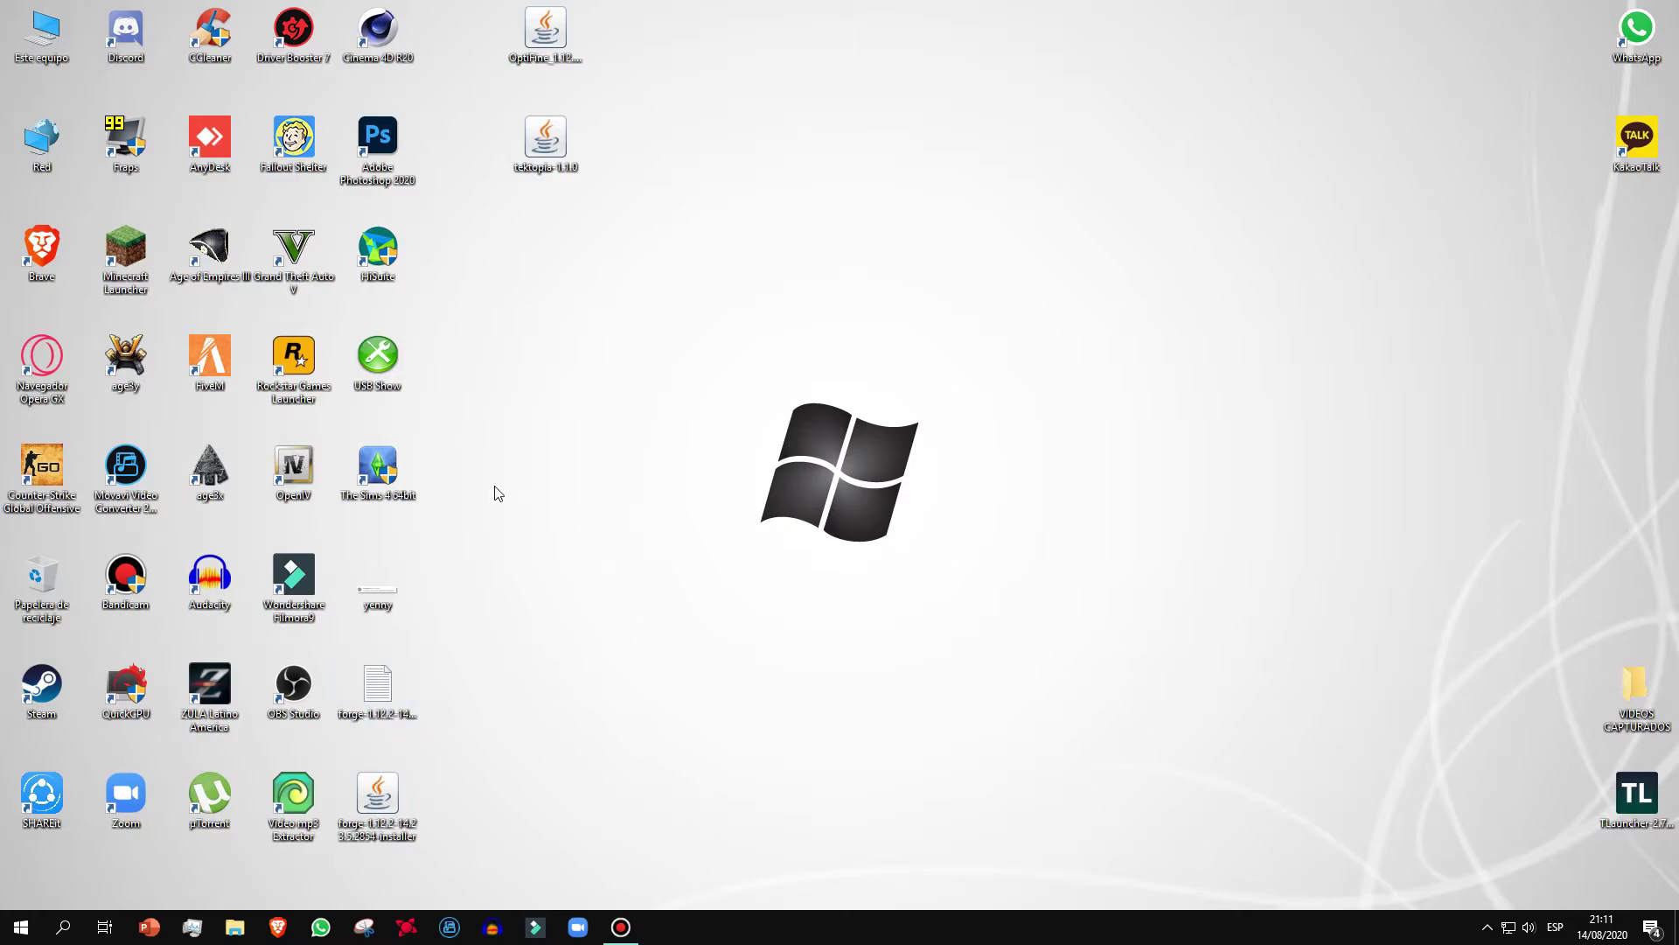
Switch to Minecraft Launcher, move its window towards the screen centre, and review the Java Edition installations
{"action": "double_click", "coordinate": [125, 254]}
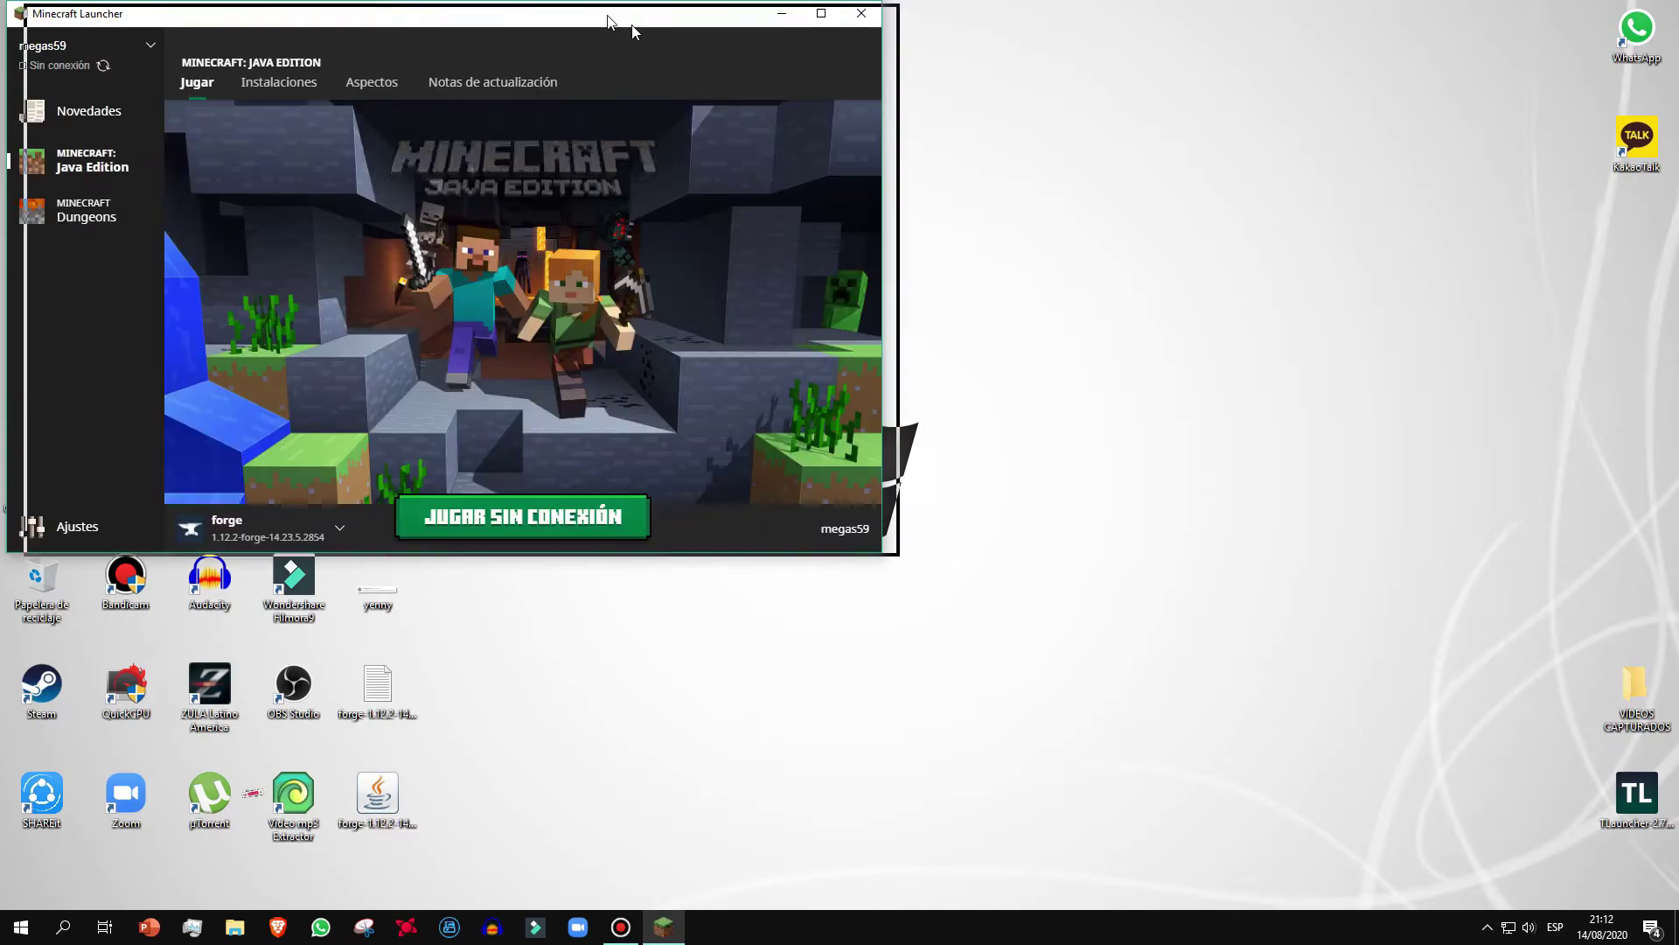
{"action": "left_click_drag", "start_coordinate": [604, 20], "coordinate": [1030, 155]}
{"action": "left_click", "coordinate": [705, 223]}
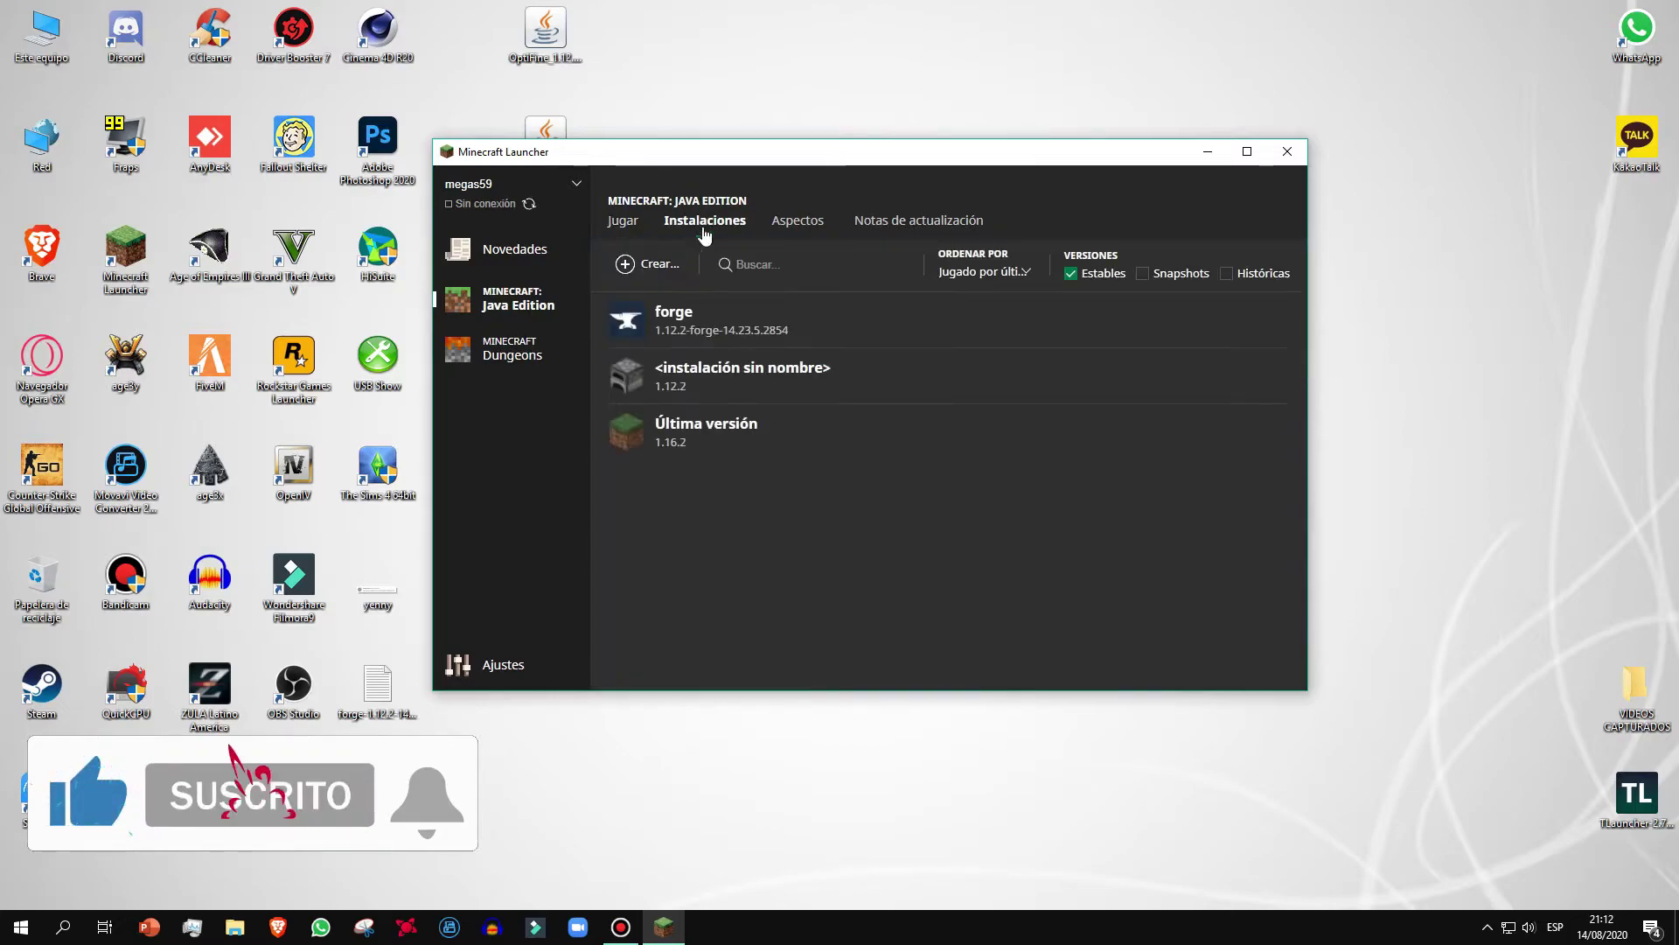
{"action": "mouse_move", "coordinate": [658, 394]}
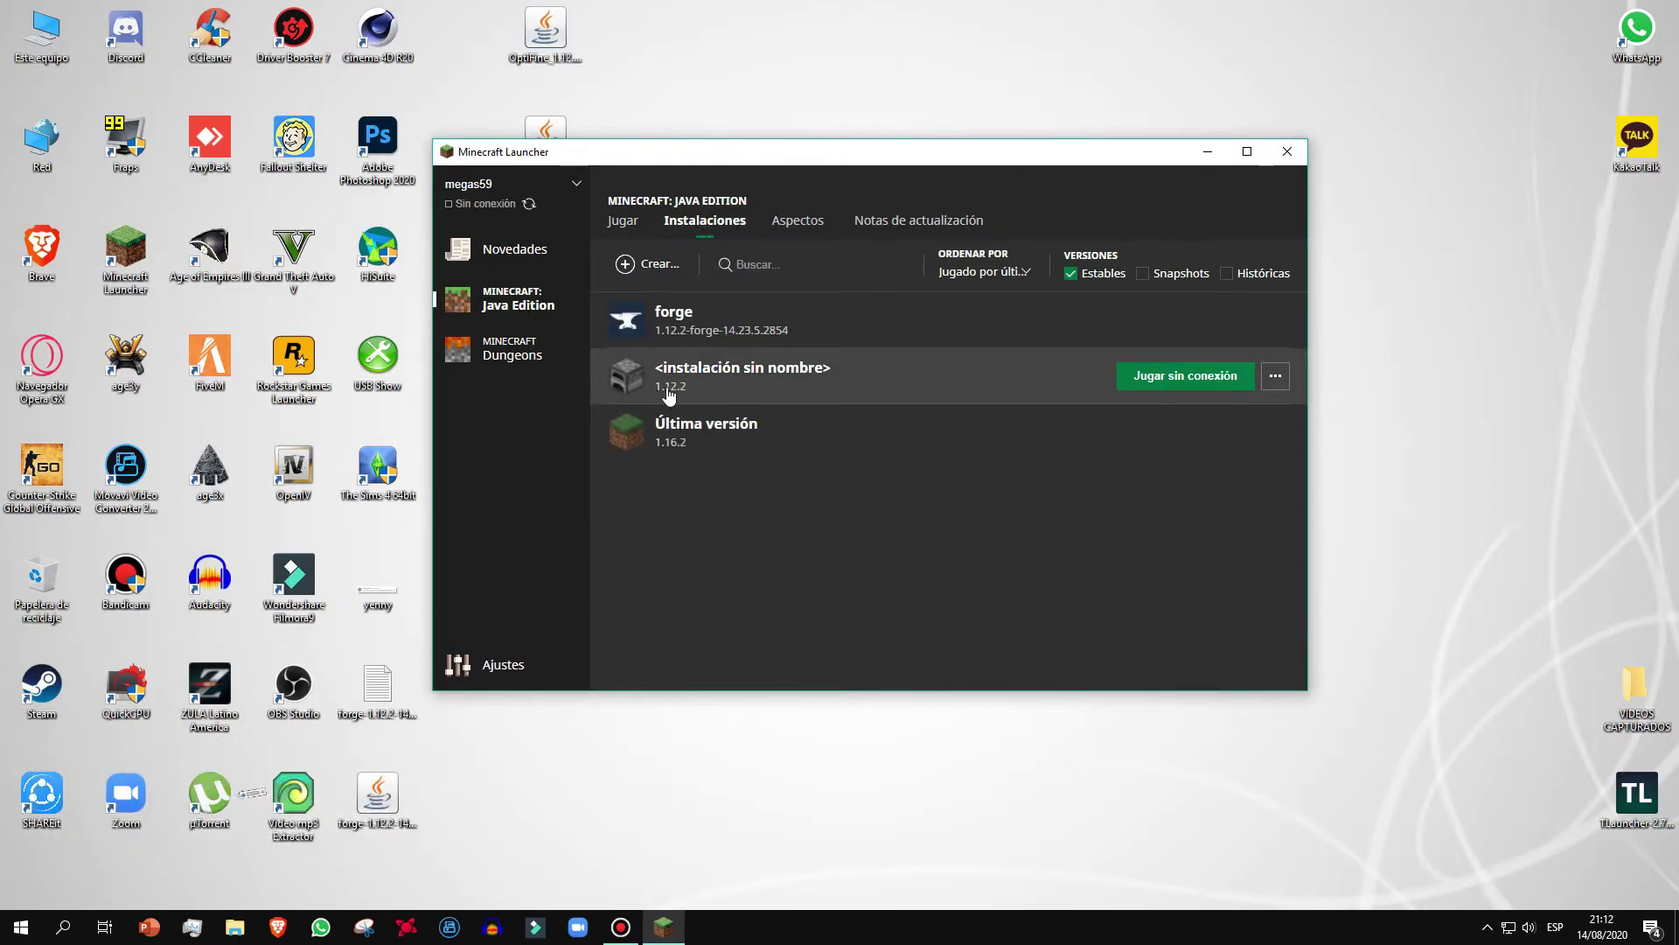
Return to the launcher's play page and choose the forge 1.12.2-forge-14.23.5.2854 installation
{"action": "left_click", "coordinate": [634, 231]}
{"action": "left_click_drag", "start_coordinate": [776, 156], "coordinate": [914, 172]}
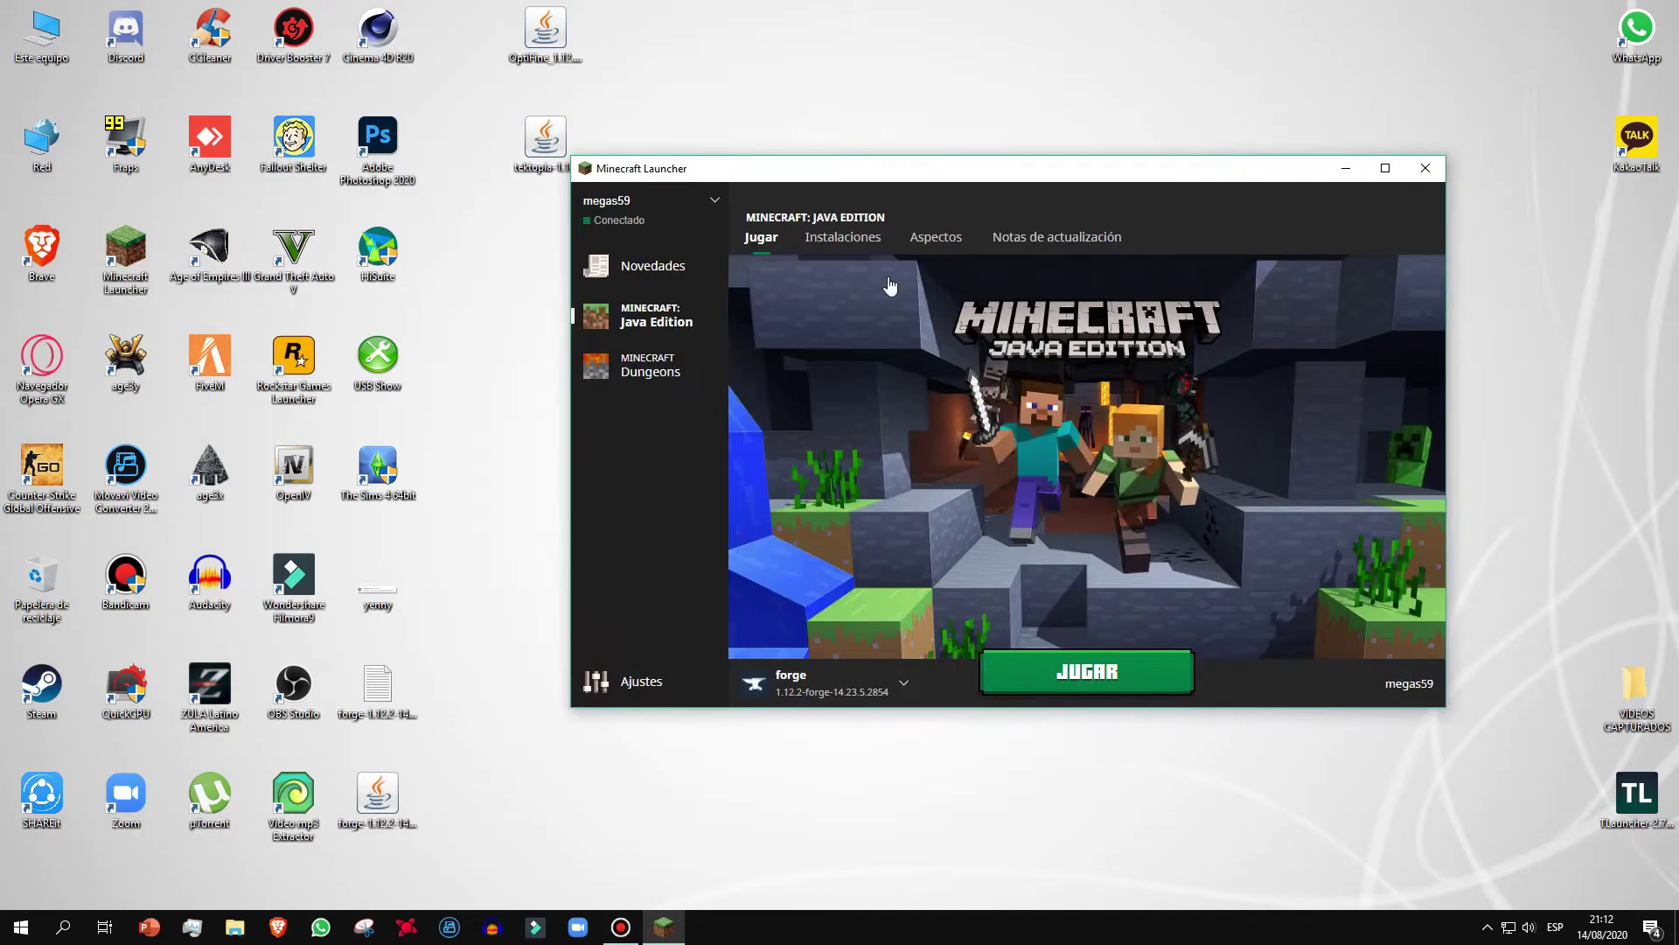
{"action": "left_click", "coordinate": [809, 684]}
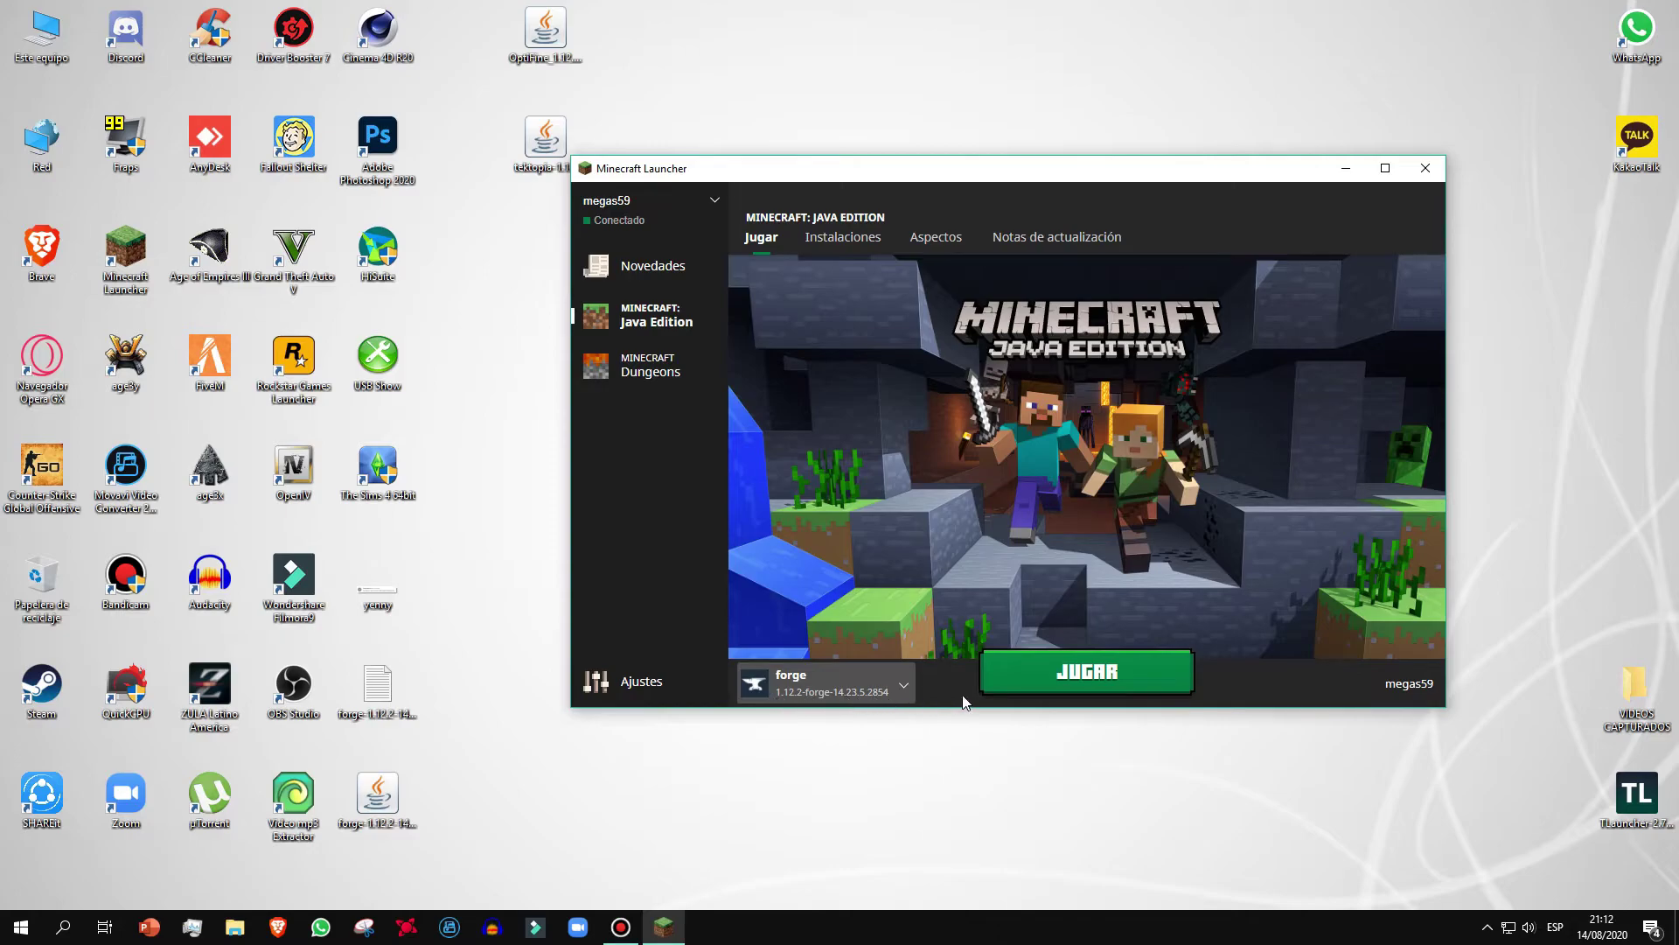
Launch the forge 1.12.2 installation once, shift its game window slightly, and quit Minecraft from the title screen
{"action": "left_click", "coordinate": [1093, 680]}
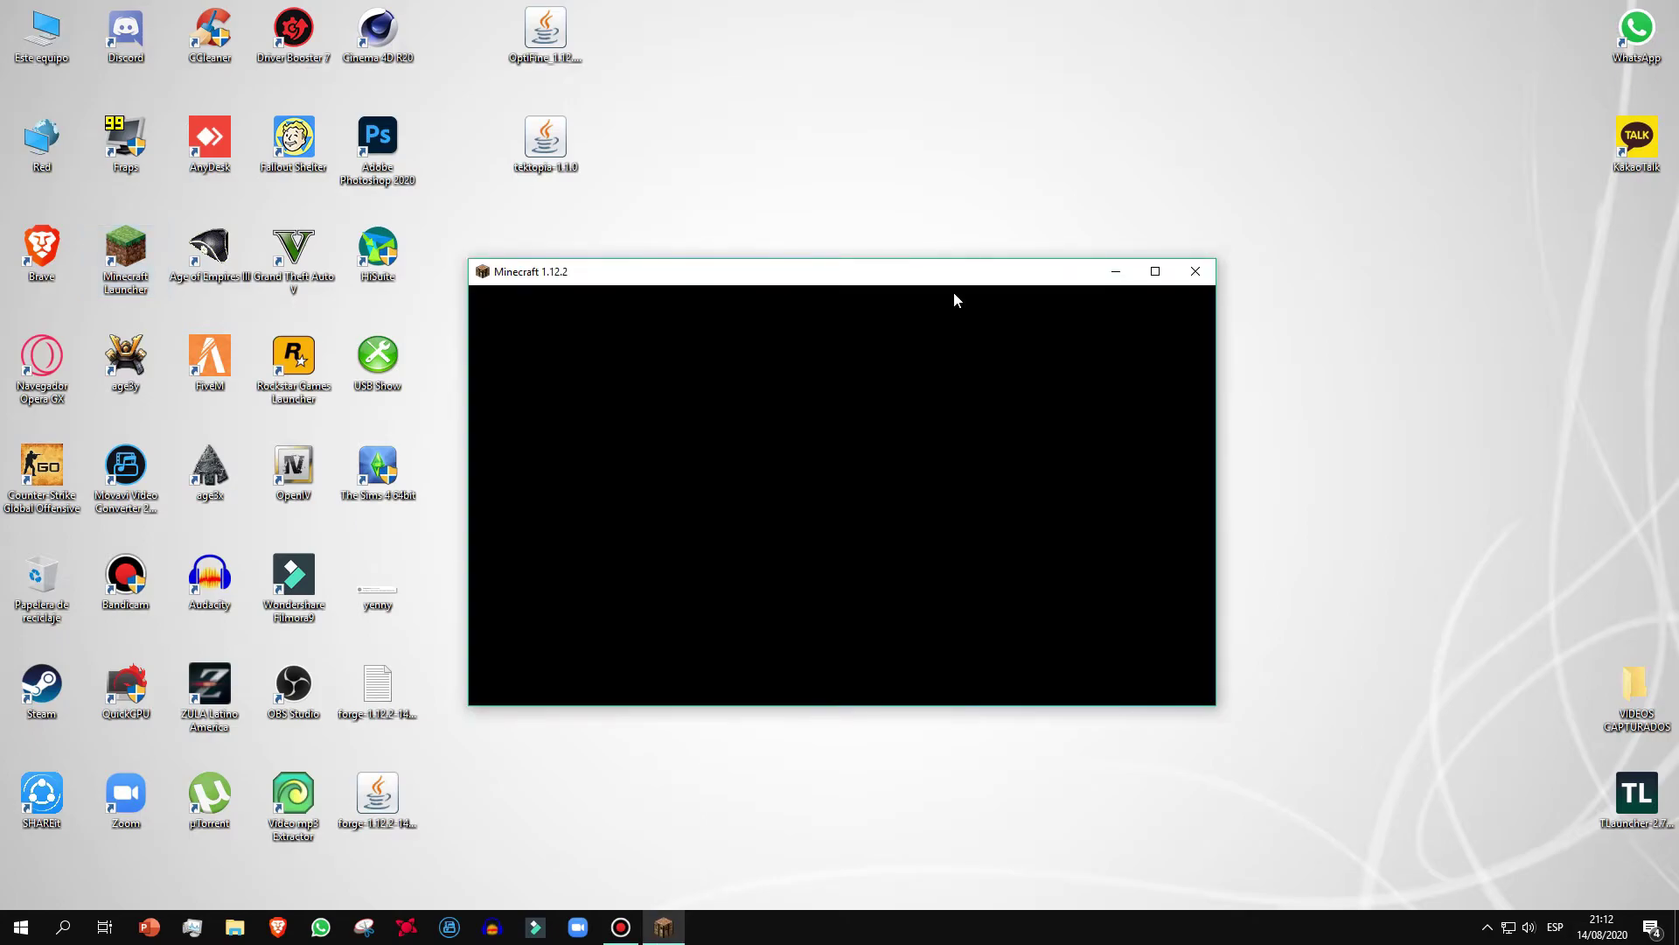
{"action": "left_click_drag", "start_coordinate": [960, 280], "coordinate": [1007, 253]}
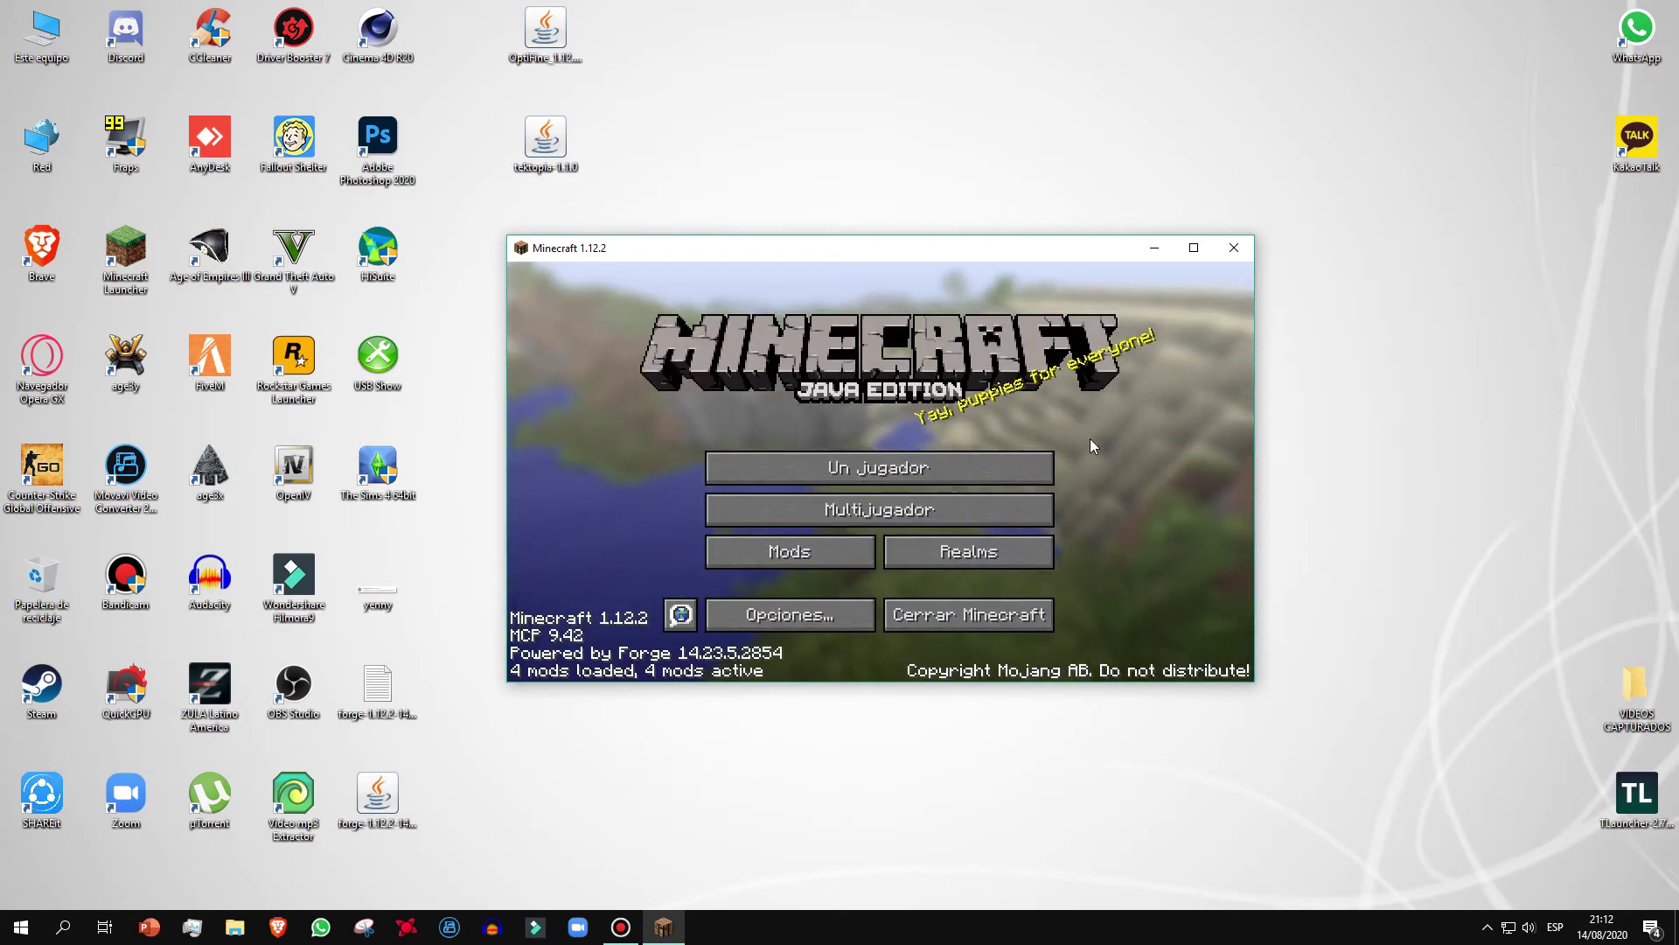
{"action": "left_click", "coordinate": [920, 623]}
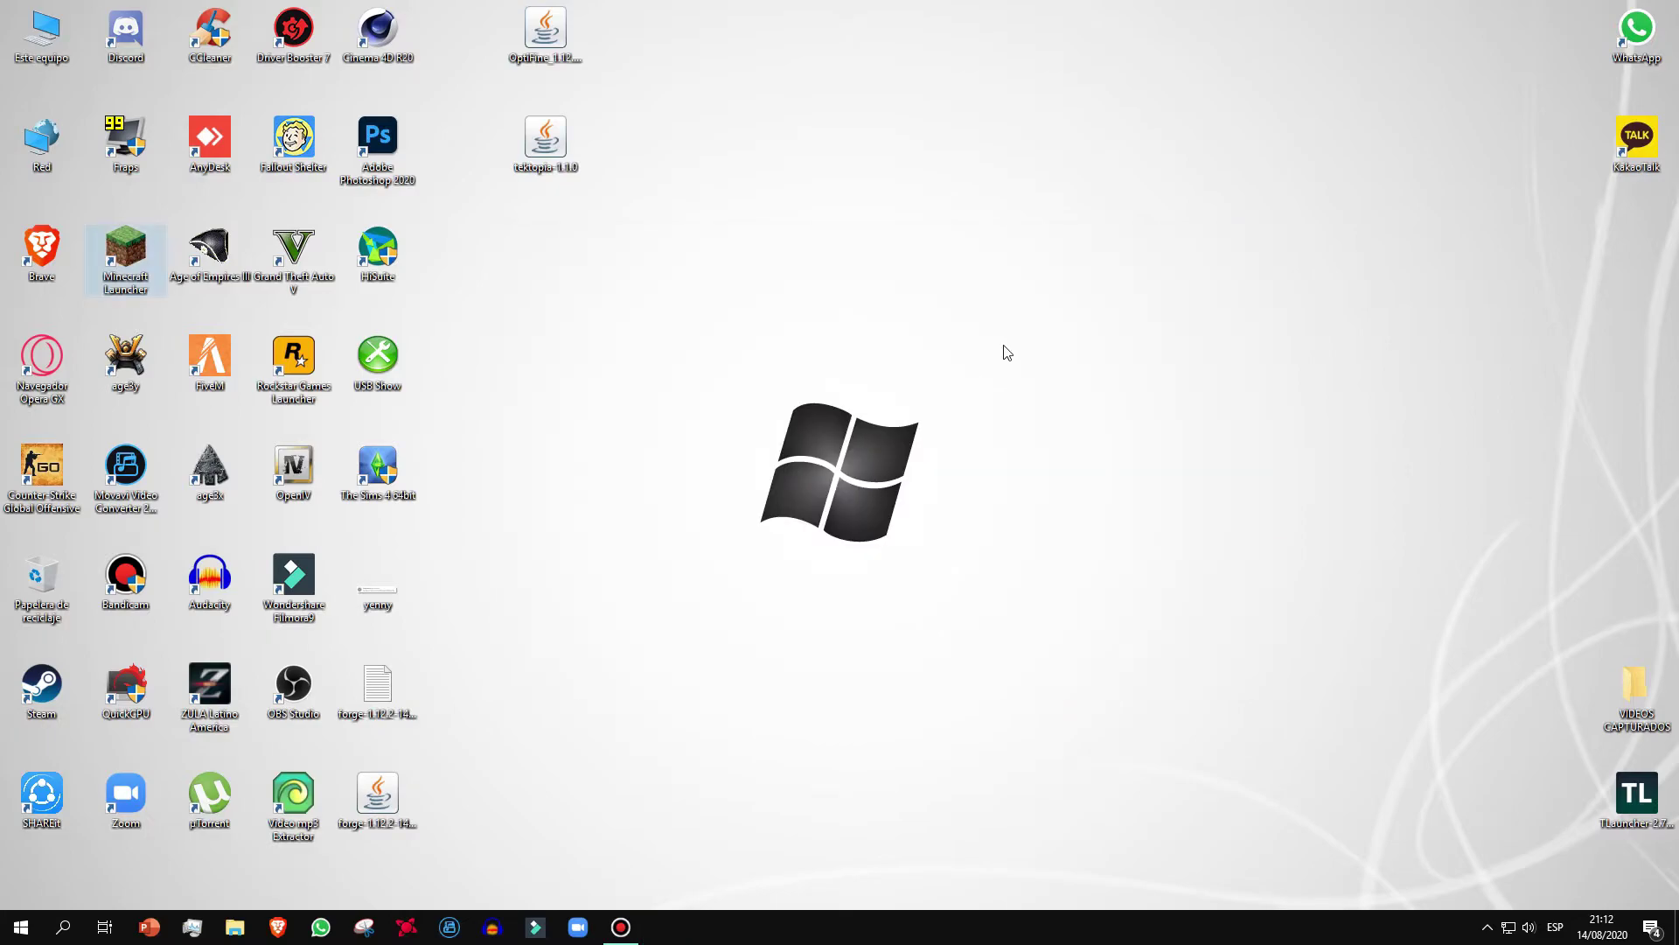
Discard the Forge installer and its log file from the desktop, and empty the Recycle Bin
{"action": "left_click_drag", "start_coordinate": [519, 844], "coordinate": [1247, 171]}
{"action": "left_click", "coordinate": [1246, 426]}
{"action": "left_click_drag", "start_coordinate": [1216, 249], "coordinate": [1135, 254]}
{"action": "left_click", "coordinate": [1260, 400]}
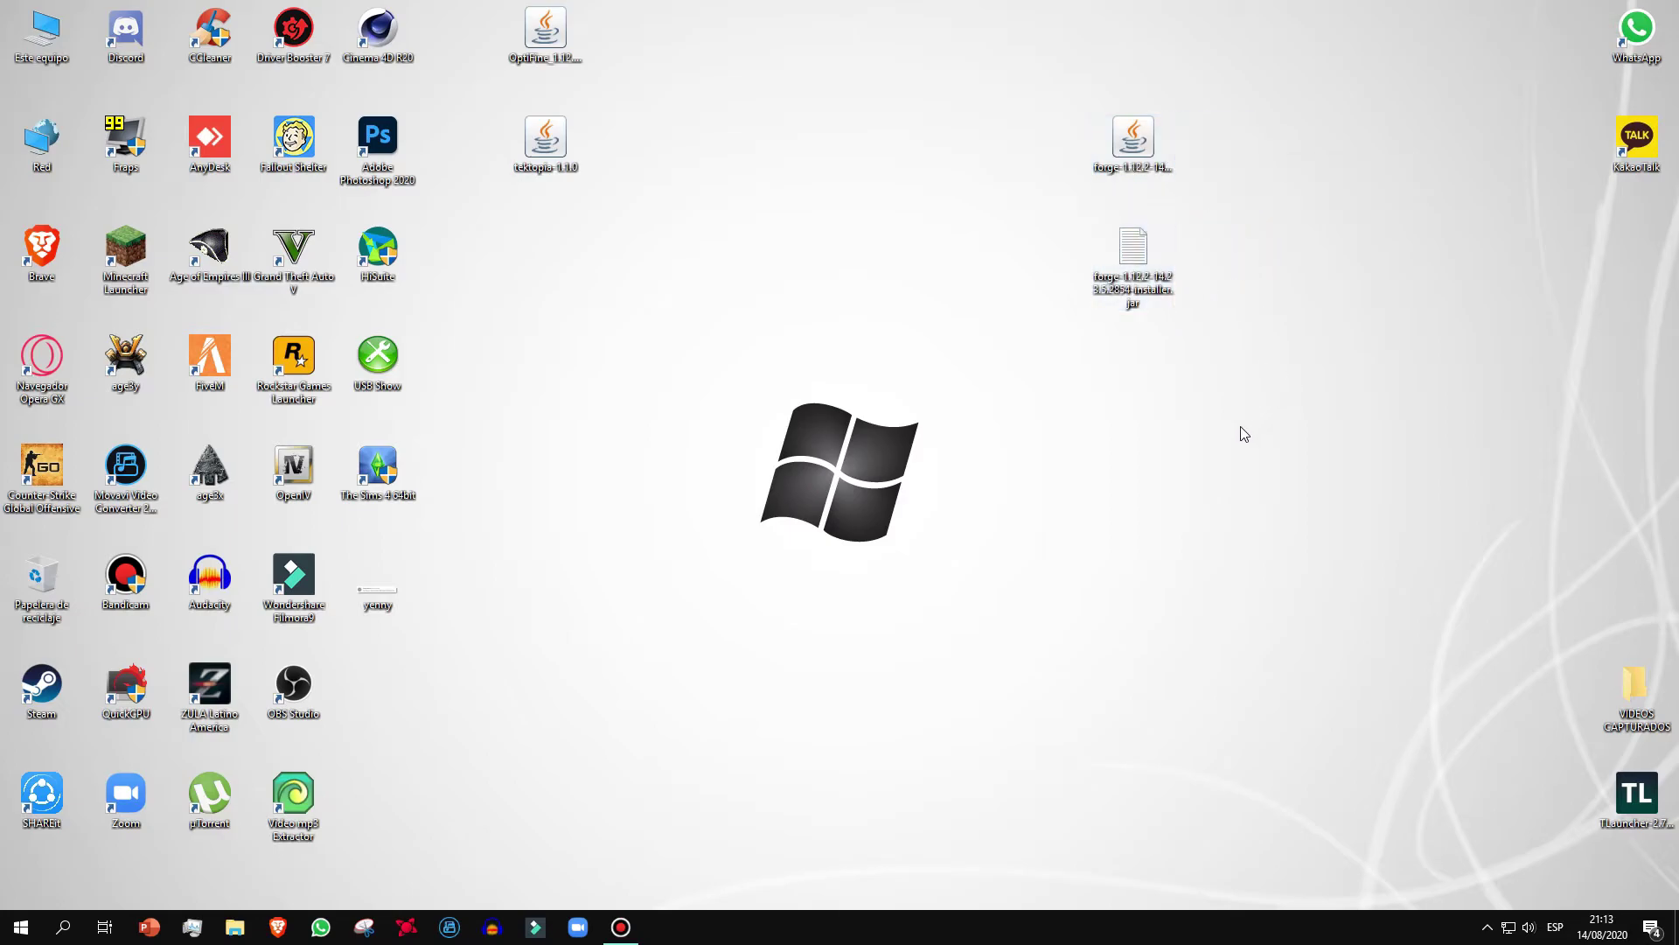
{"action": "left_click_drag", "start_coordinate": [992, 57], "coordinate": [1209, 402]}
{"action": "left_click_drag", "start_coordinate": [1167, 135], "coordinate": [26, 584]}
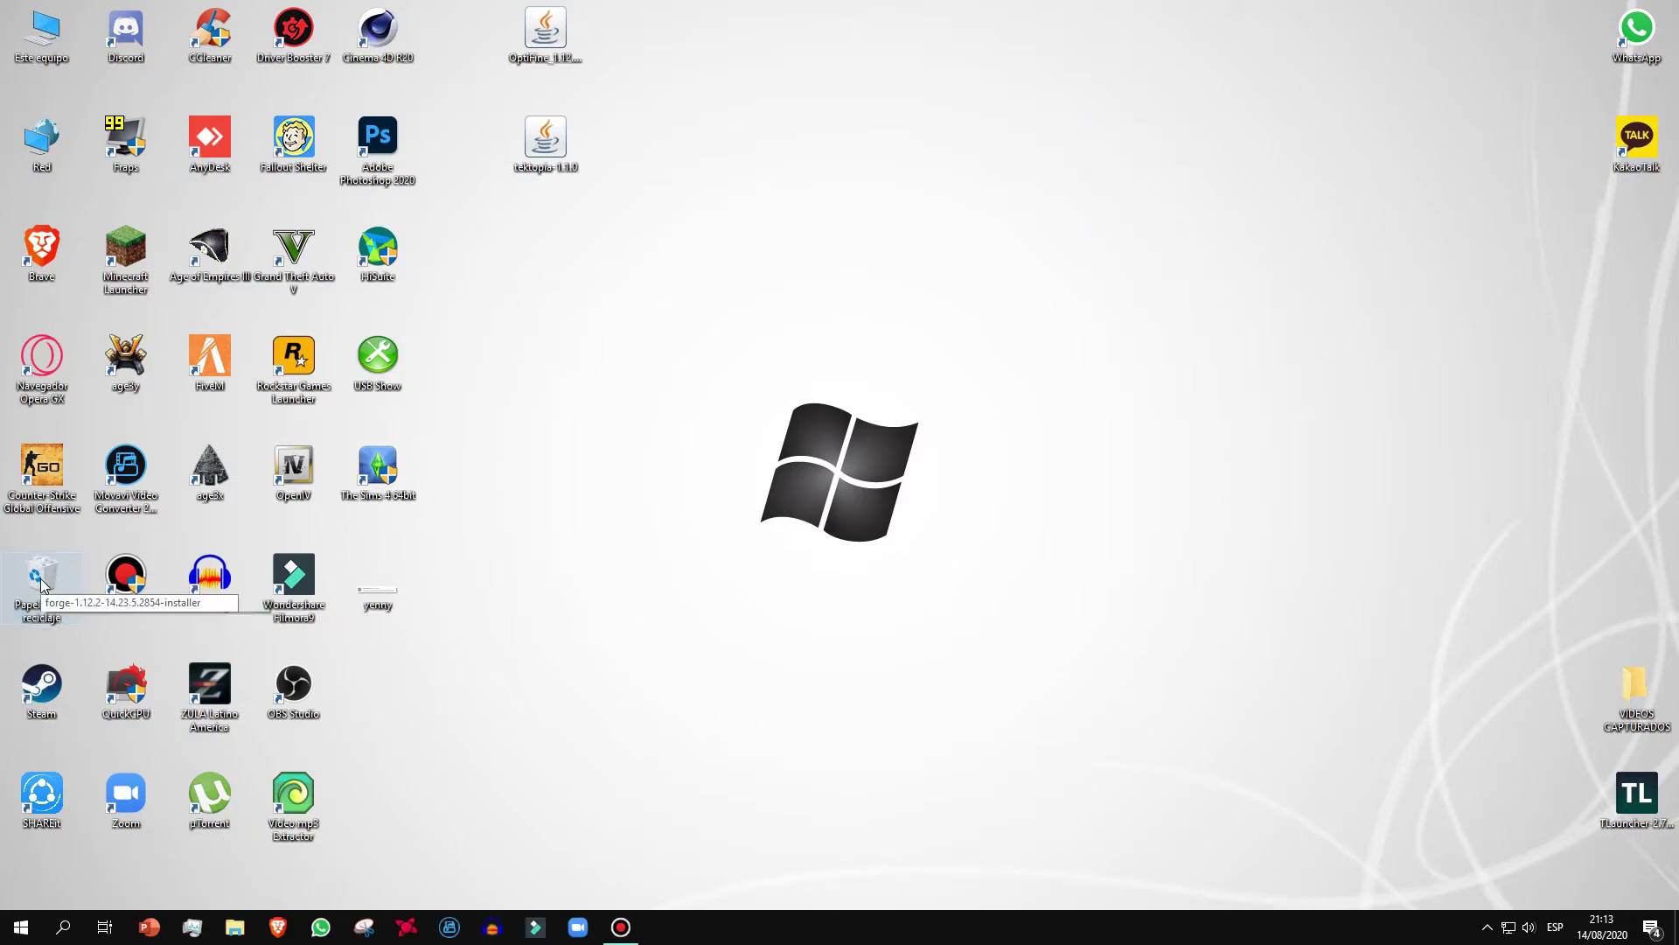
{"action": "right_click", "coordinate": [46, 585]}
{"action": "left_click", "coordinate": [132, 649]}
{"action": "left_click", "coordinate": [897, 479]}
Move the OptiFine and tektopia files beside the WhatsApp and KakaoTalk icons, and open the %appdata% folder through the Run dialog
{"action": "left_click_drag", "start_coordinate": [798, 307], "coordinate": [516, 4]}
{"action": "left_click_drag", "start_coordinate": [547, 26], "coordinate": [1490, 70]}
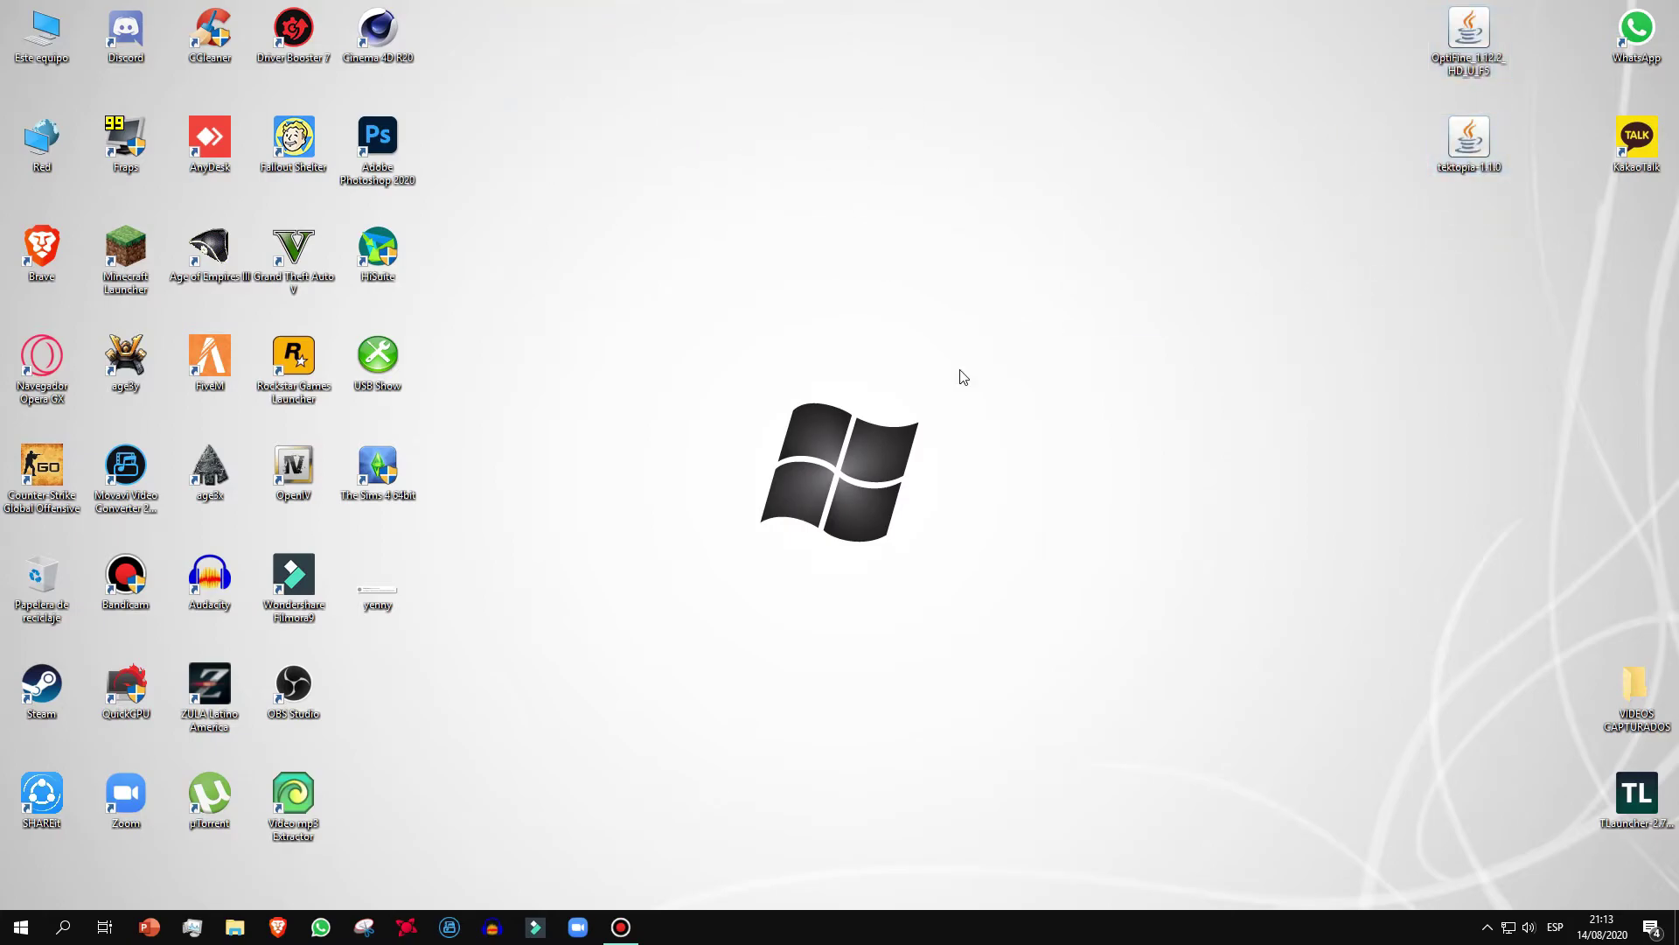
{"action": "key", "text": "super+r"}
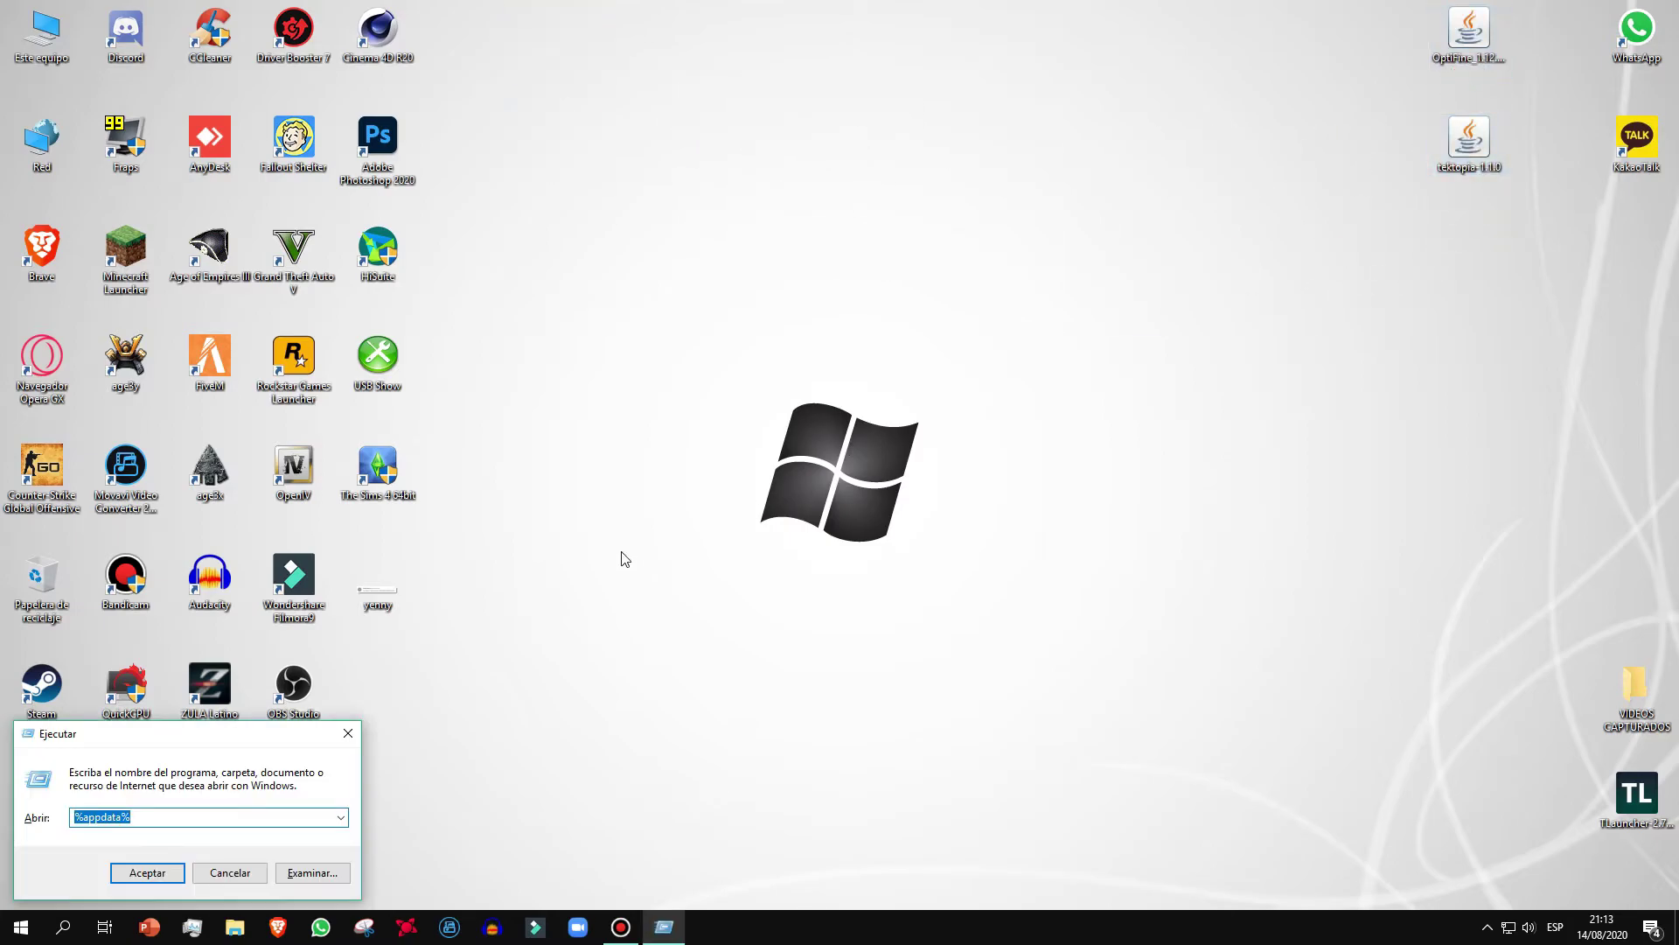
{"action": "left_click_drag", "start_coordinate": [103, 734], "coordinate": [798, 151]}
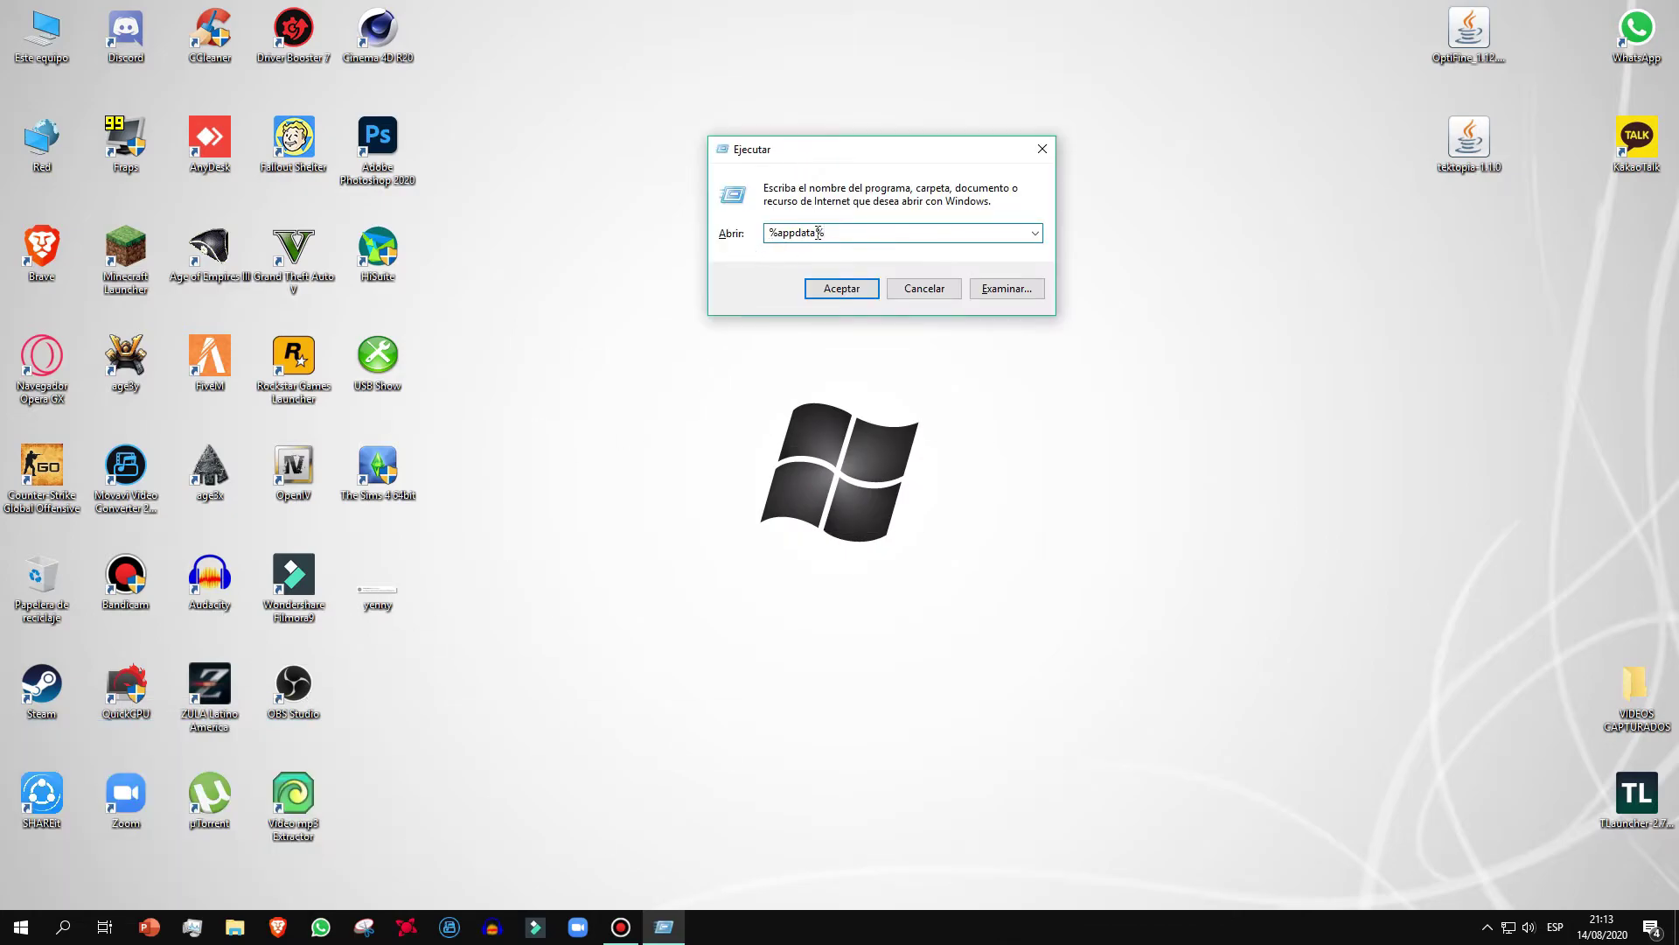
{"action": "left_click", "coordinate": [833, 291]}
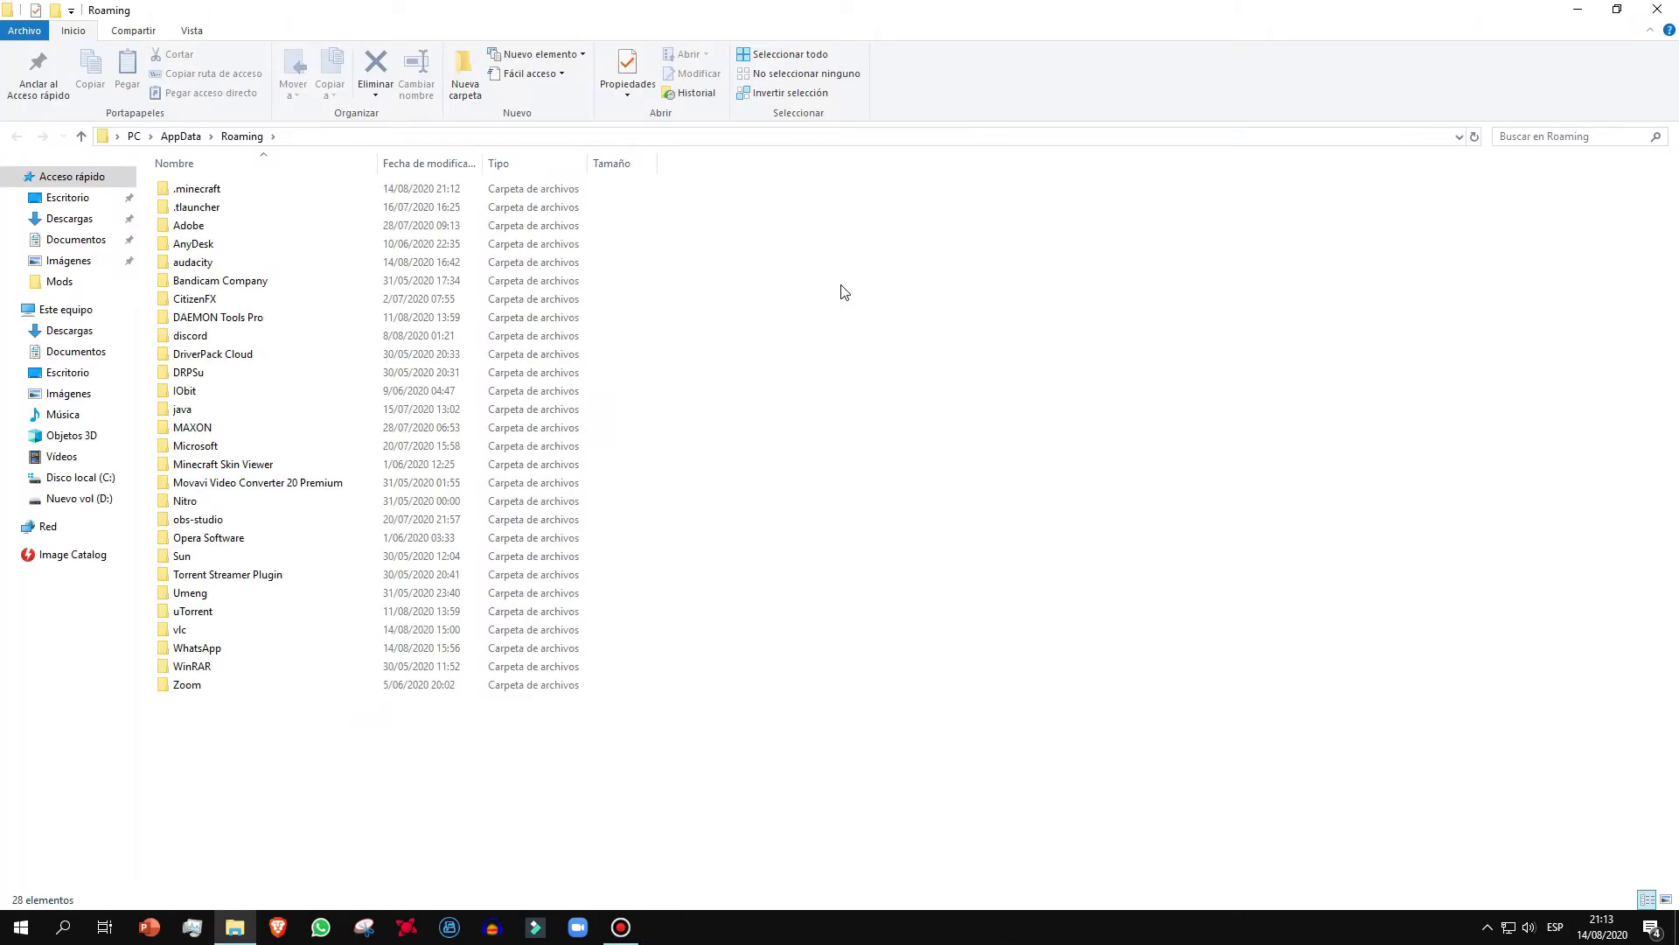
Resize and place the Roaming folder window clear of the two mod files, and open its .minecraft folder
{"action": "left_click", "coordinate": [1618, 10]}
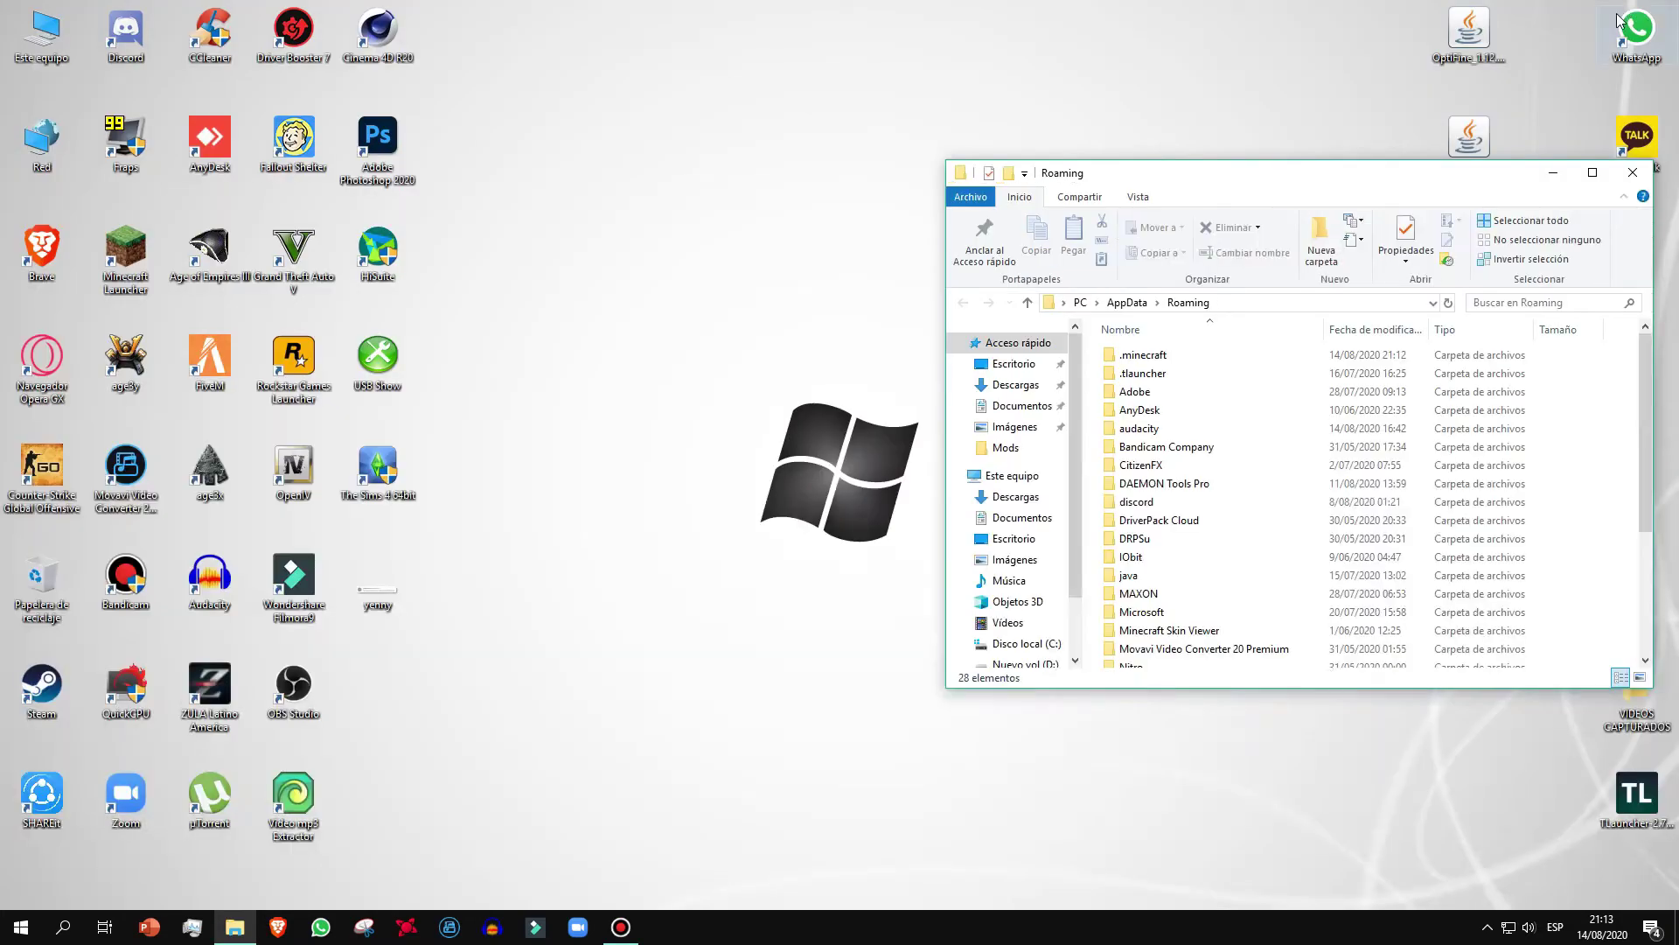
{"action": "left_click_drag", "start_coordinate": [1295, 173], "coordinate": [416, 66]}
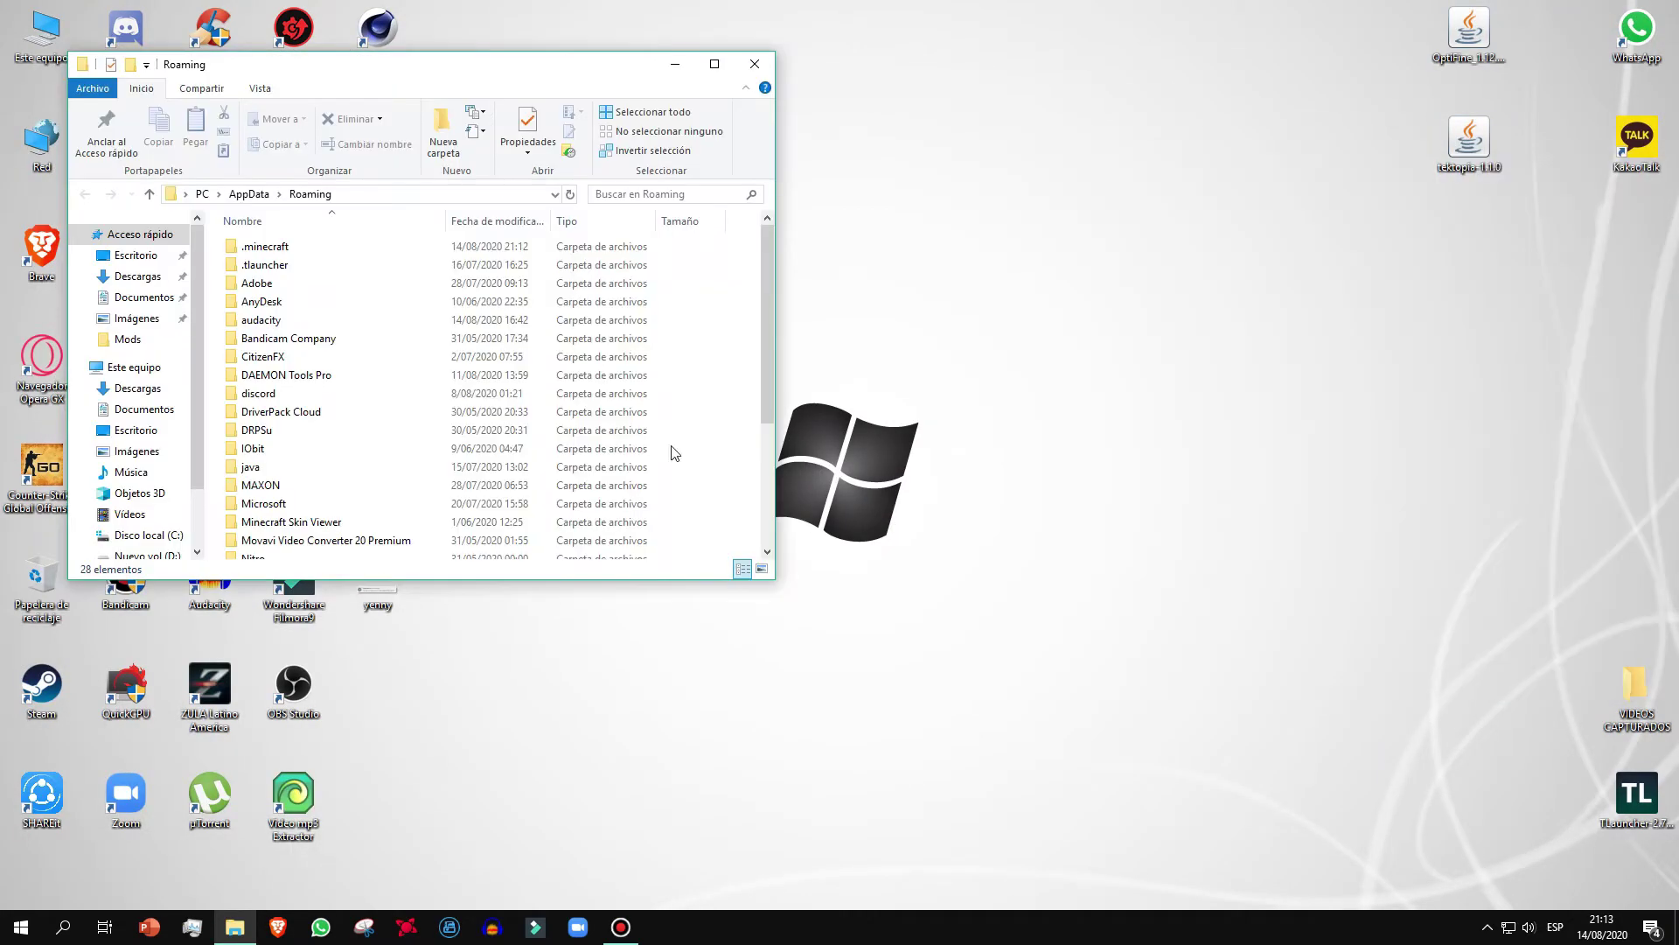
{"action": "left_click_drag", "start_coordinate": [776, 581], "coordinate": [1029, 694]}
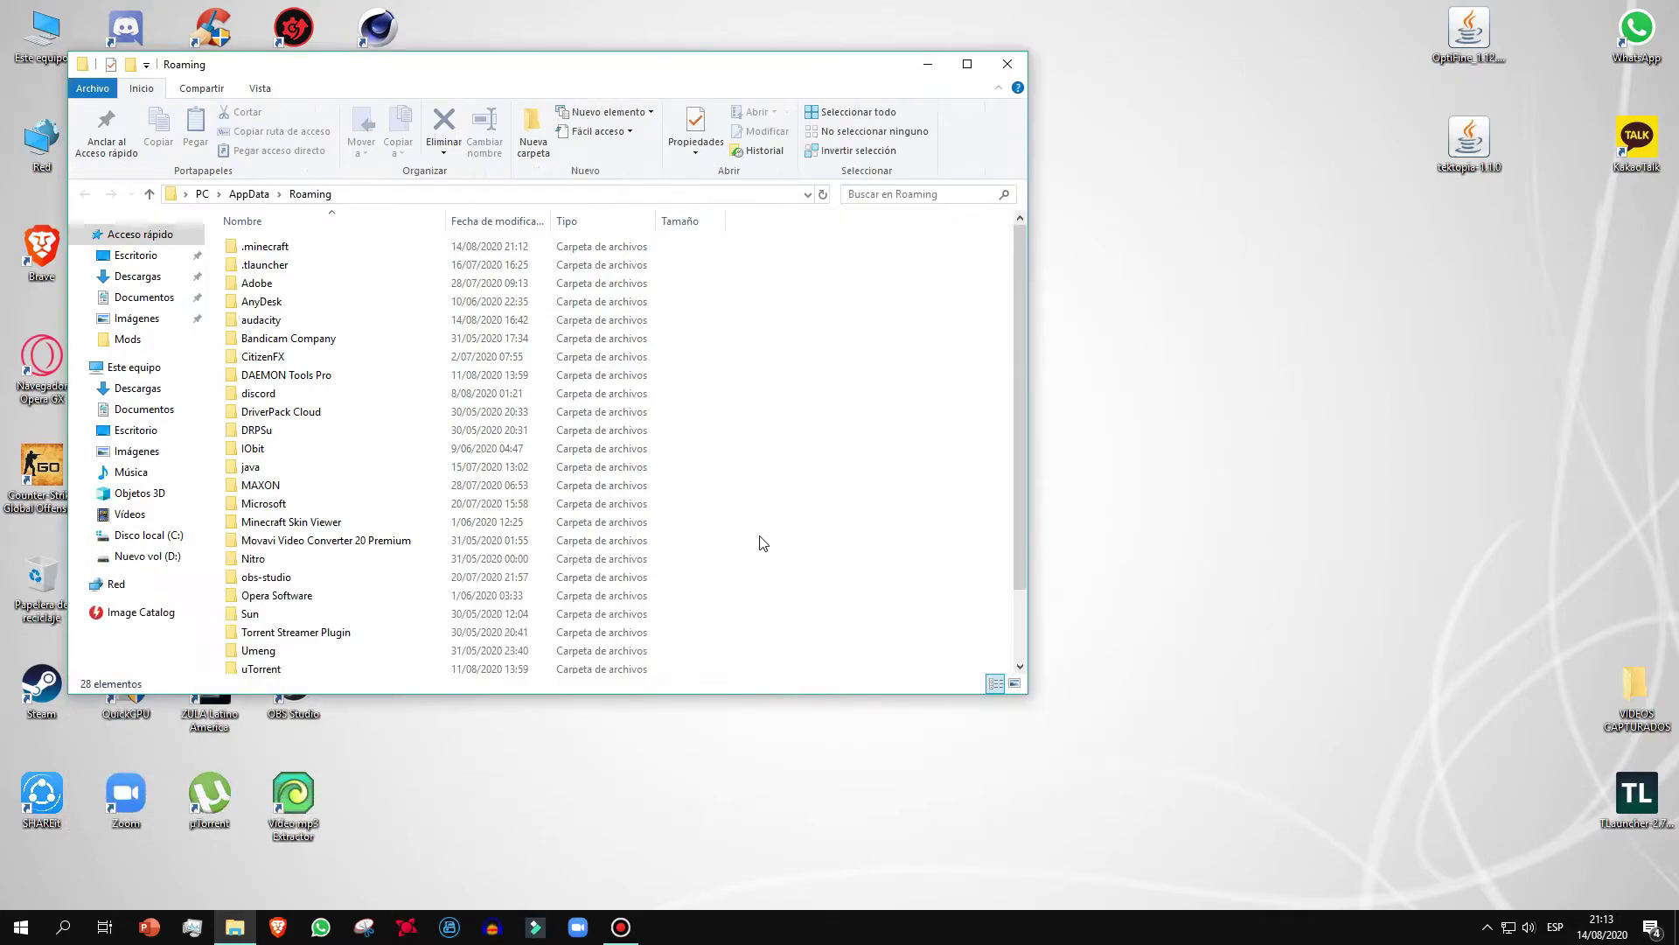
{"action": "double_click", "coordinate": [266, 248]}
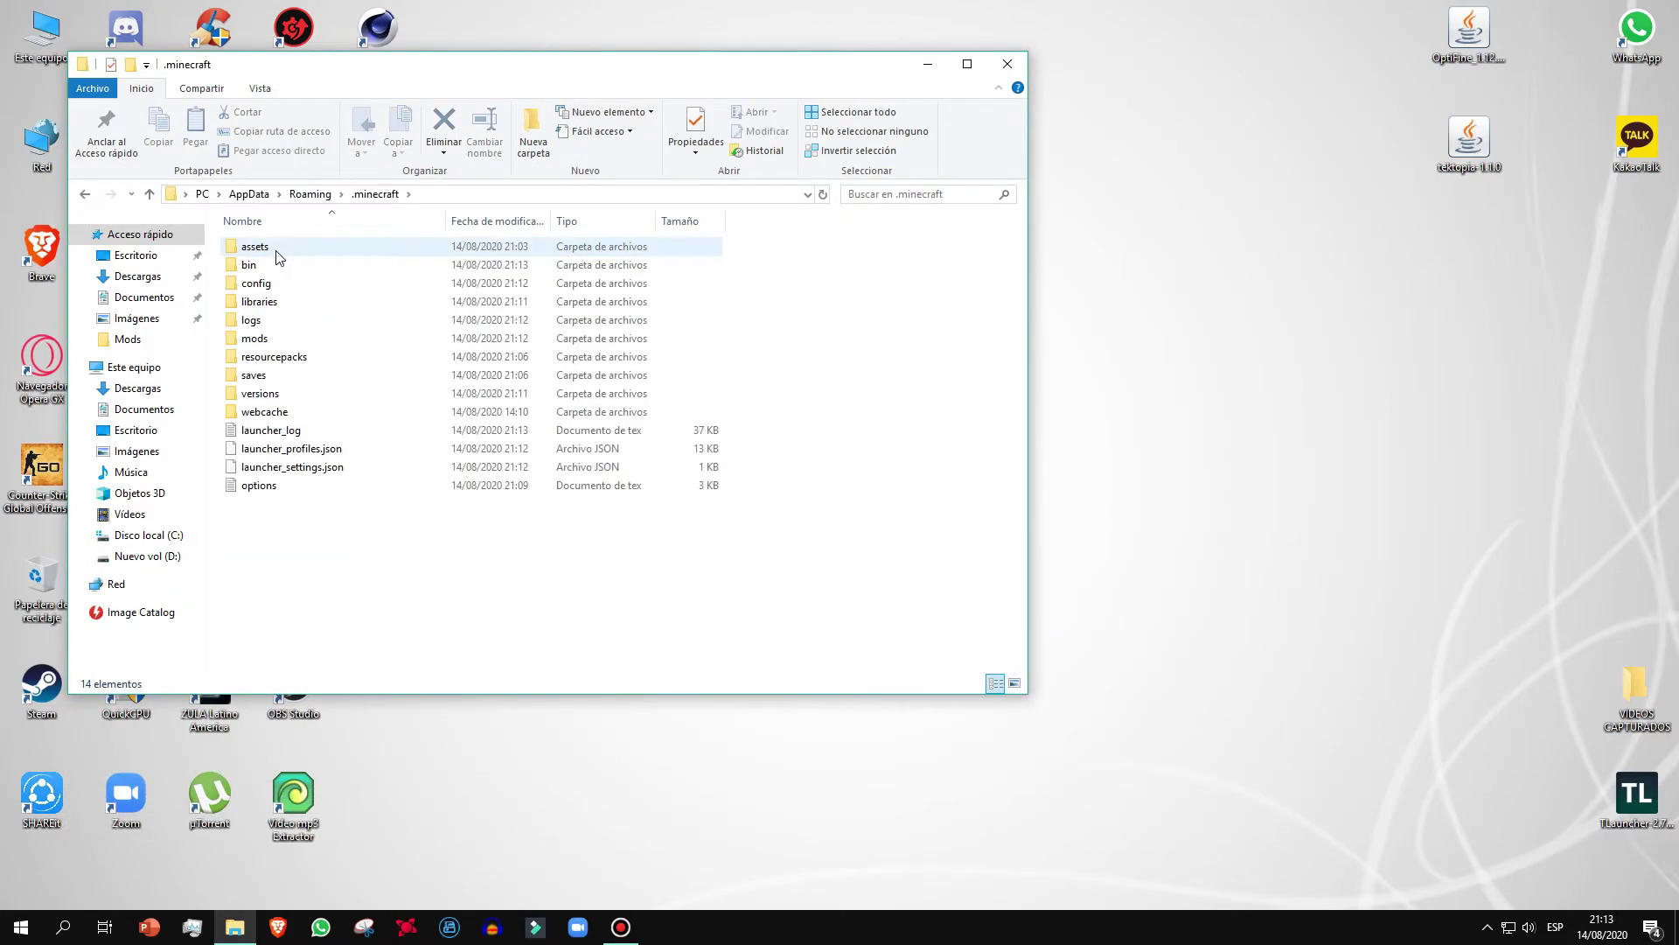
Locate the mods folder inside .minecraft and check where a new folder could be created
{"action": "left_click", "coordinate": [257, 341]}
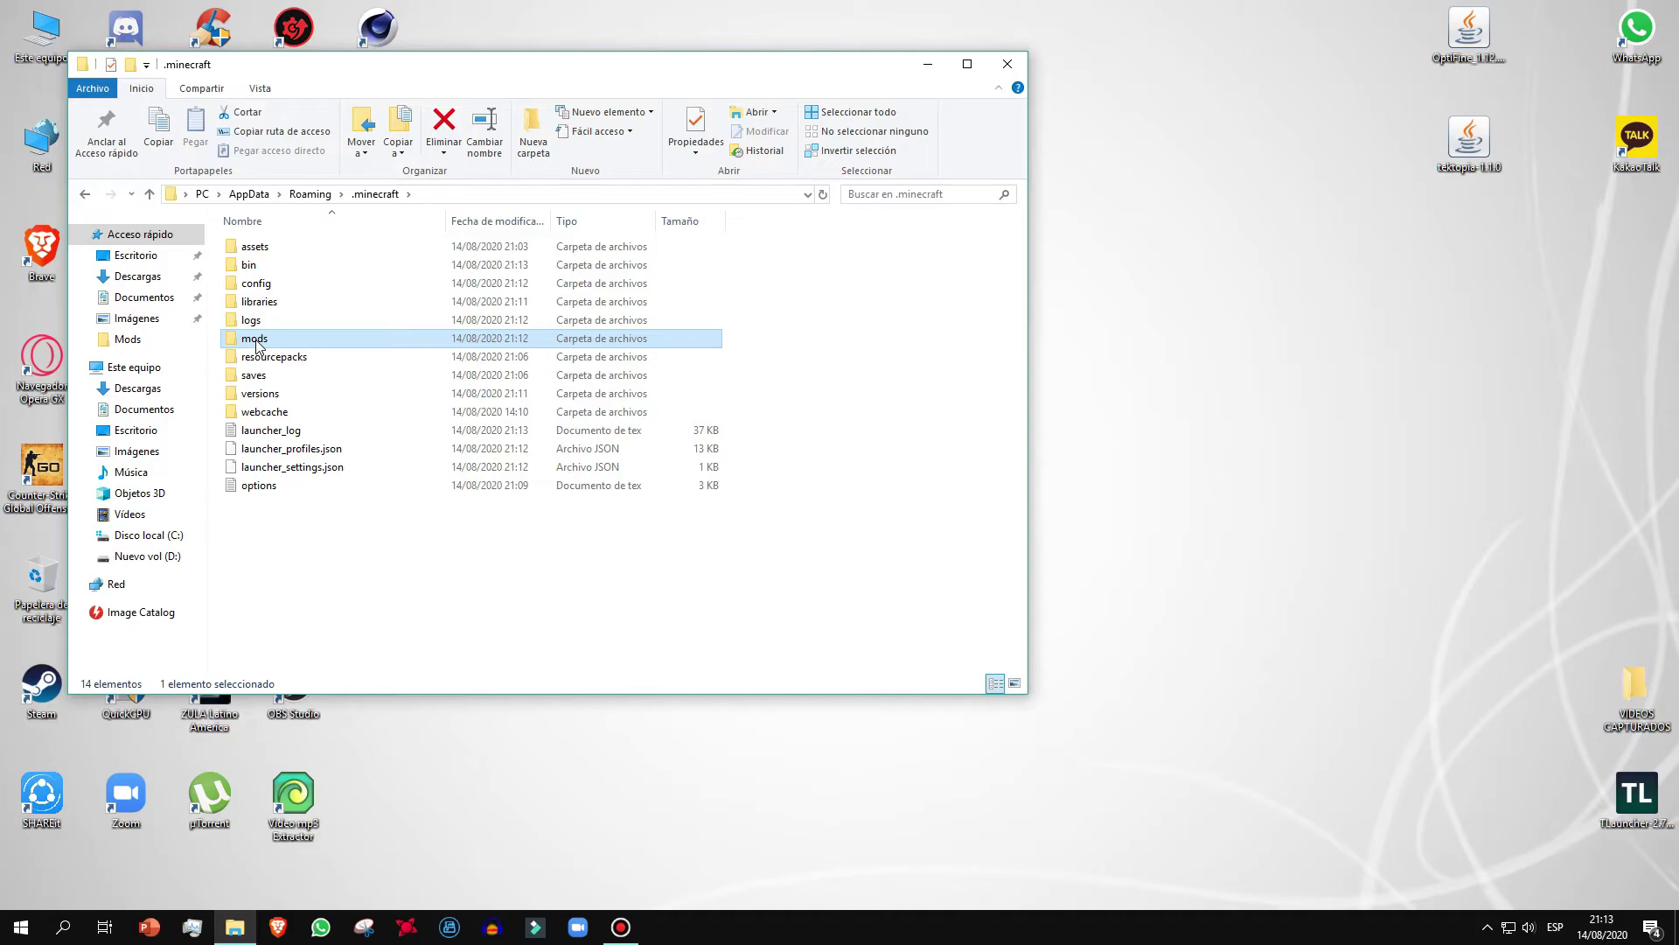
{"action": "right_click", "coordinate": [376, 608]}
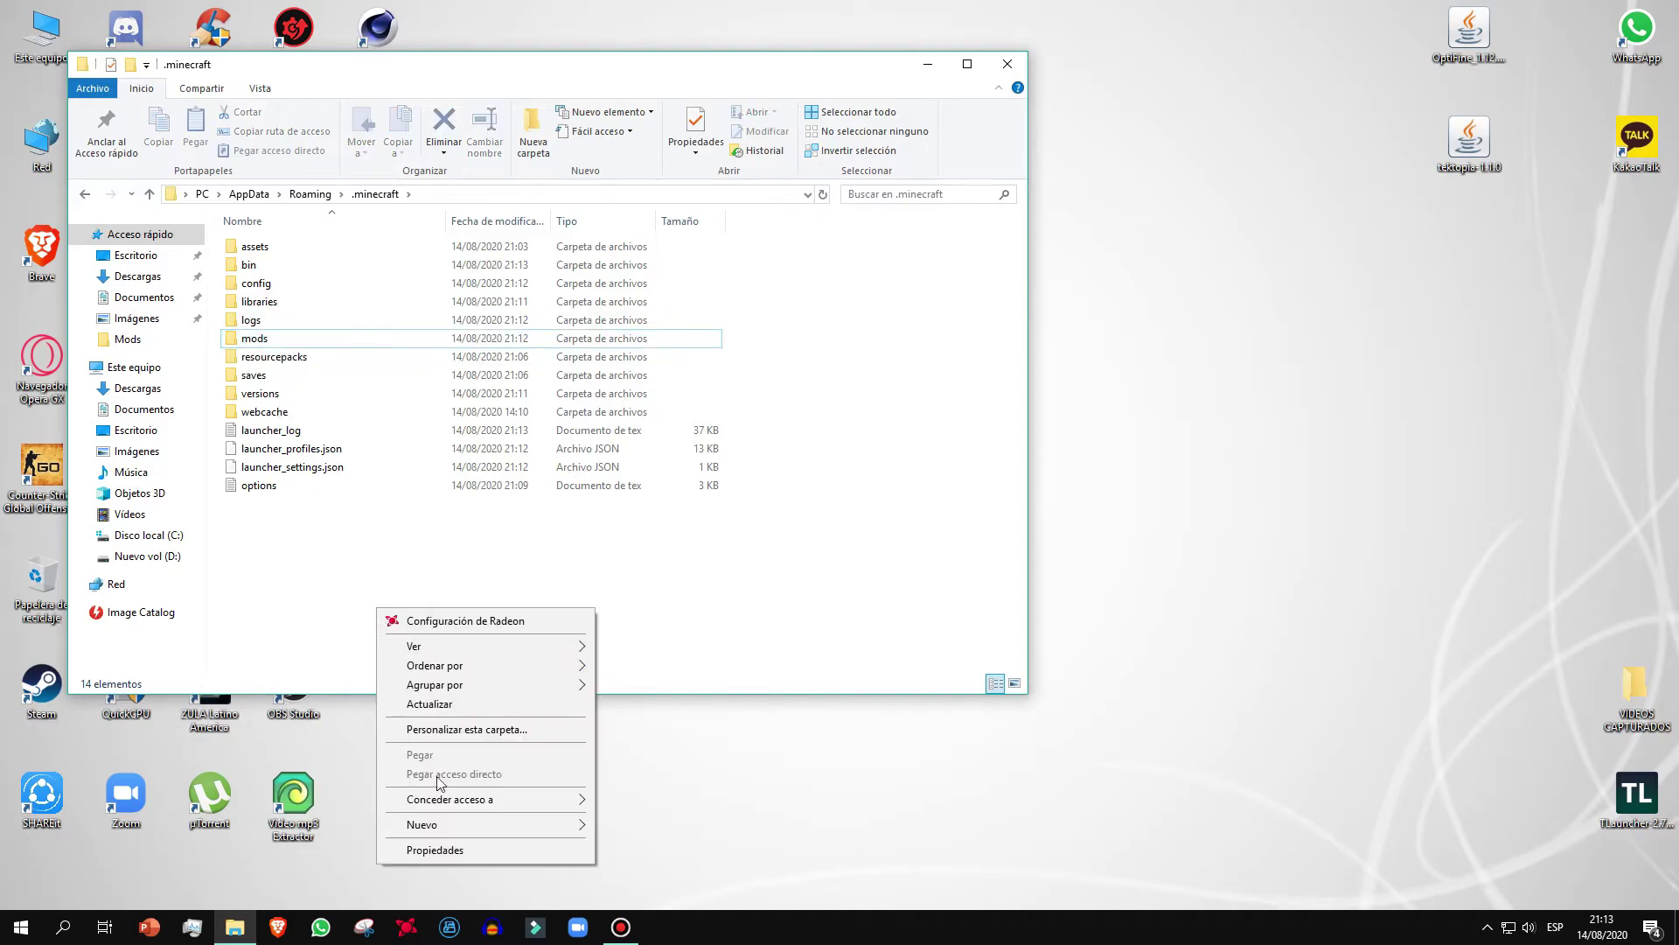
{"action": "mouse_move", "coordinate": [426, 832]}
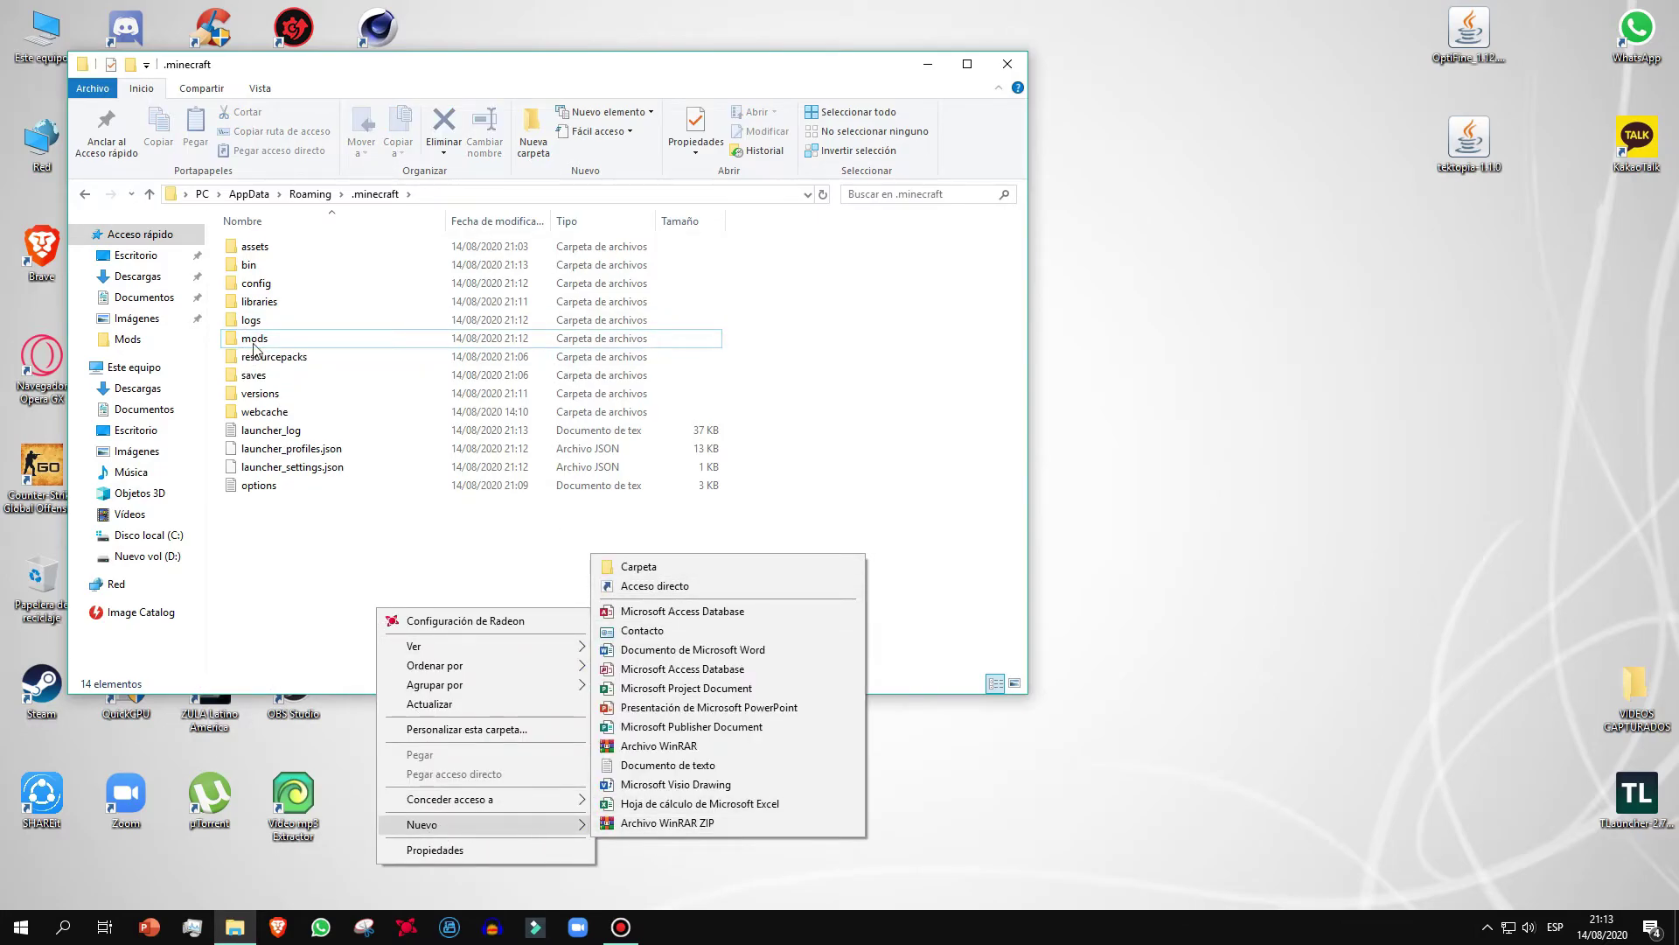
{"action": "left_click", "coordinate": [347, 645]}
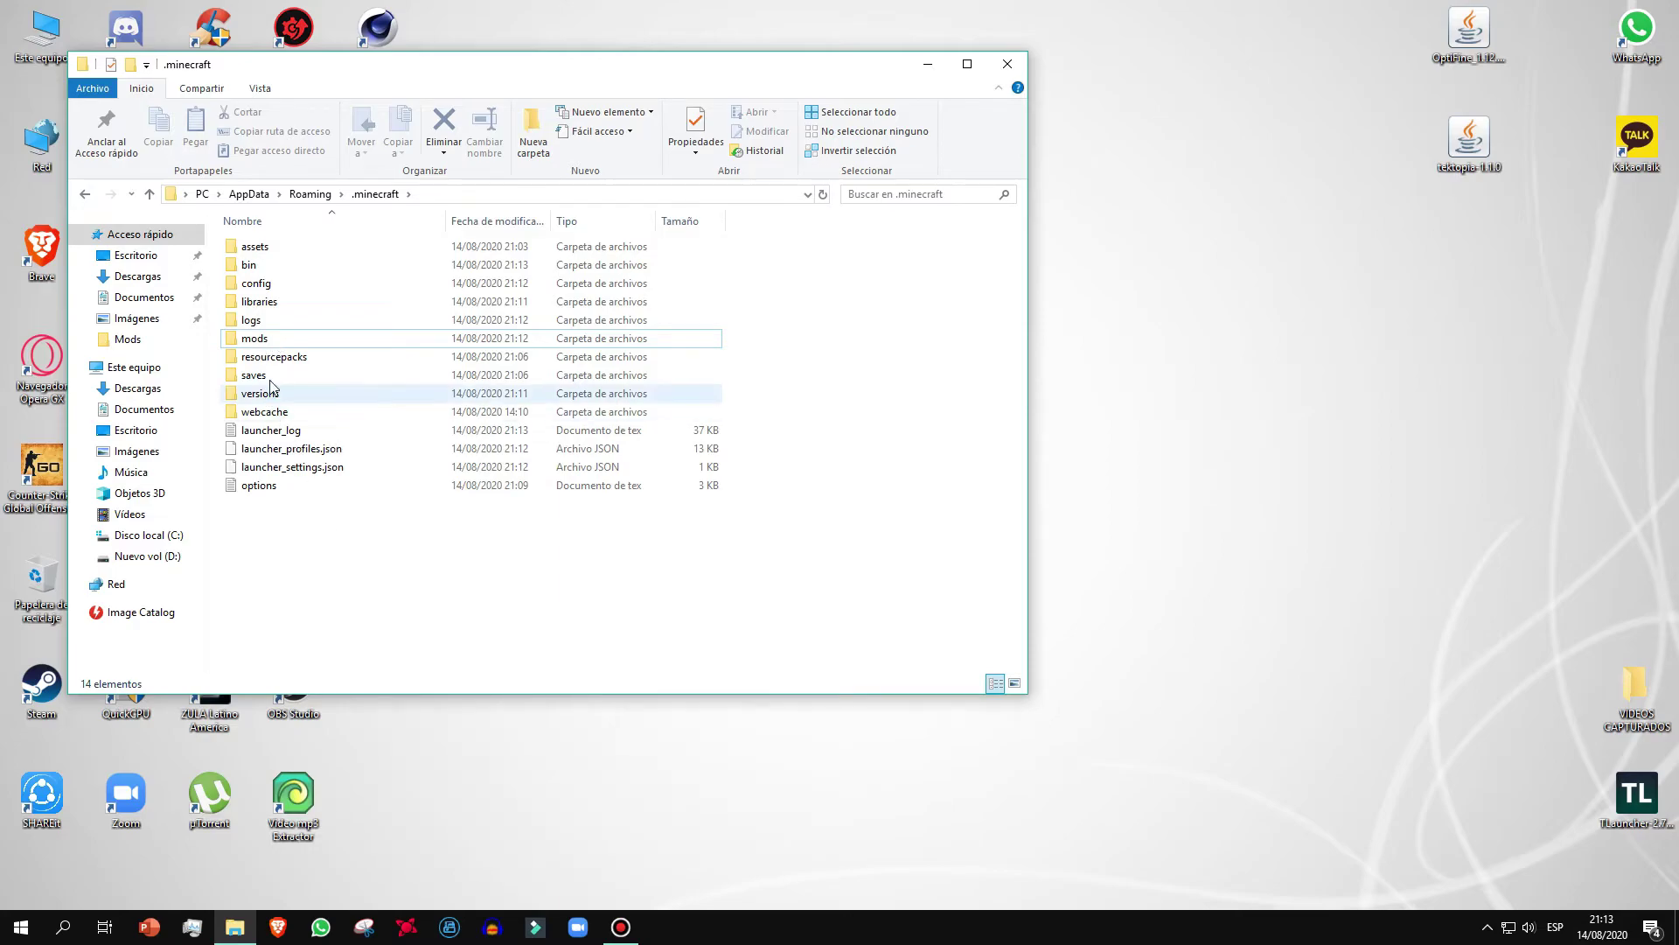
Move the OptiFine_1.12.2_HD_U_F5 and tektopia-1.1.0 files from the desktop into the mods folder, close the folder window and refresh the desktop
{"action": "double_click", "coordinate": [271, 341]}
{"action": "left_click_drag", "start_coordinate": [1506, 303], "coordinate": [1434, 35]}
{"action": "left_click_drag", "start_coordinate": [1466, 154], "coordinate": [560, 349]}
{"action": "left_click", "coordinate": [558, 390]}
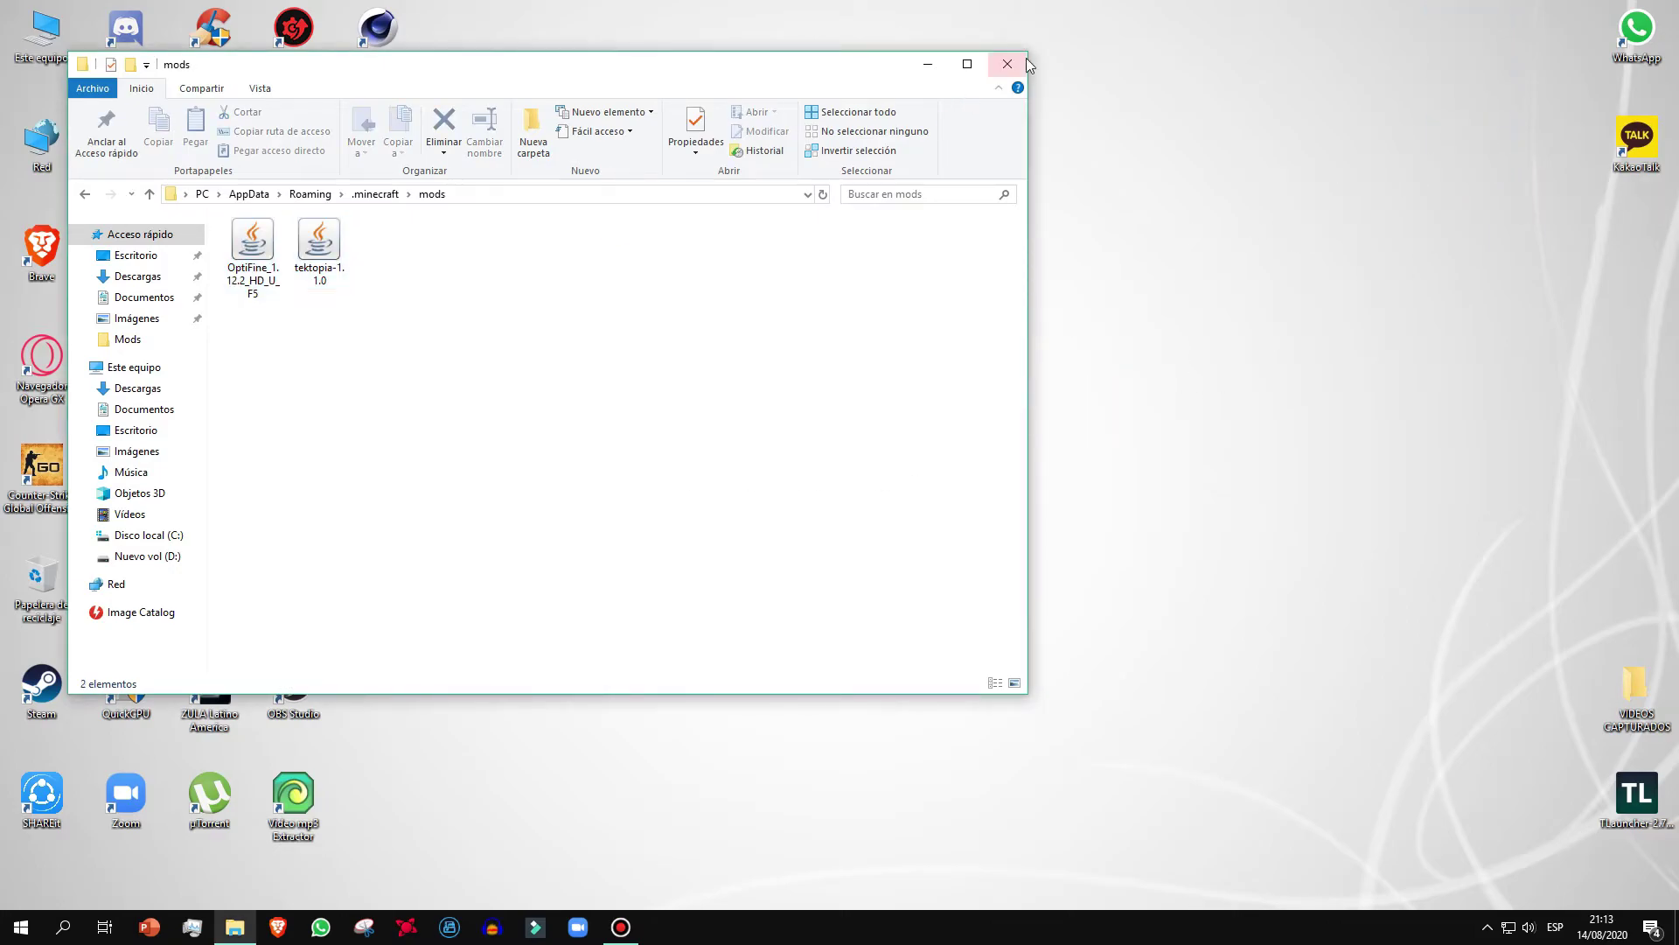
{"action": "left_click", "coordinate": [1009, 65]}
{"action": "right_click", "coordinate": [607, 306]}
{"action": "left_click", "coordinate": [660, 382]}
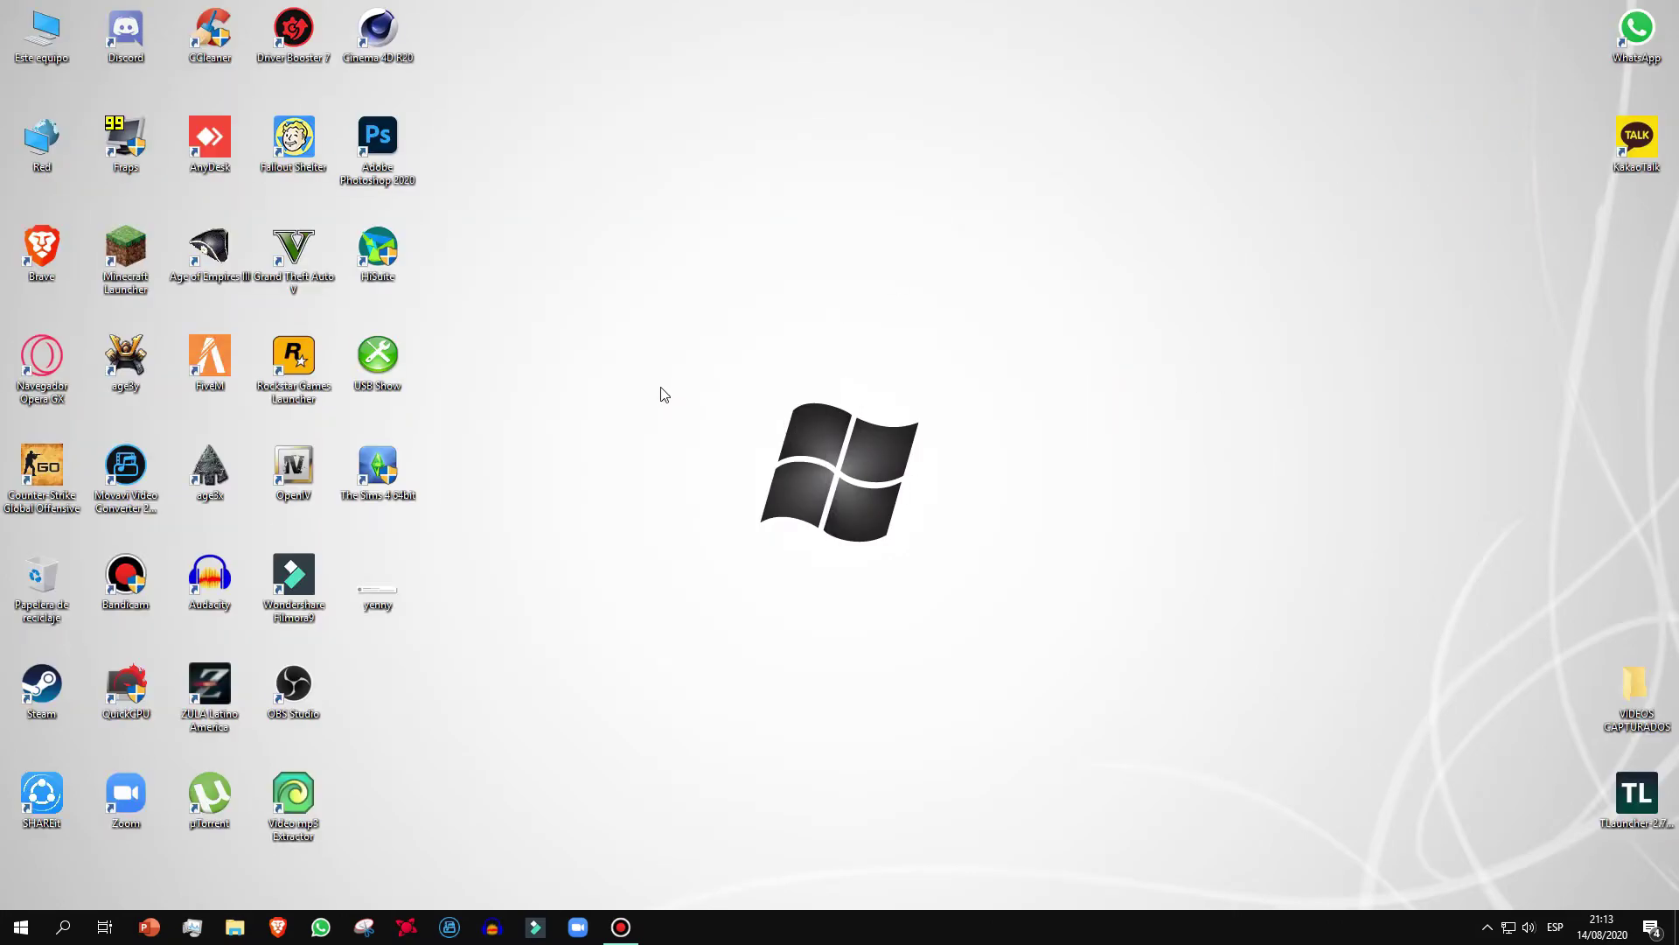
Open Minecraft Launcher in an enlarged window and start the forge 1.12.2-forge-14.23.5.2854 installation with the game window maximized
{"action": "double_click", "coordinate": [138, 256]}
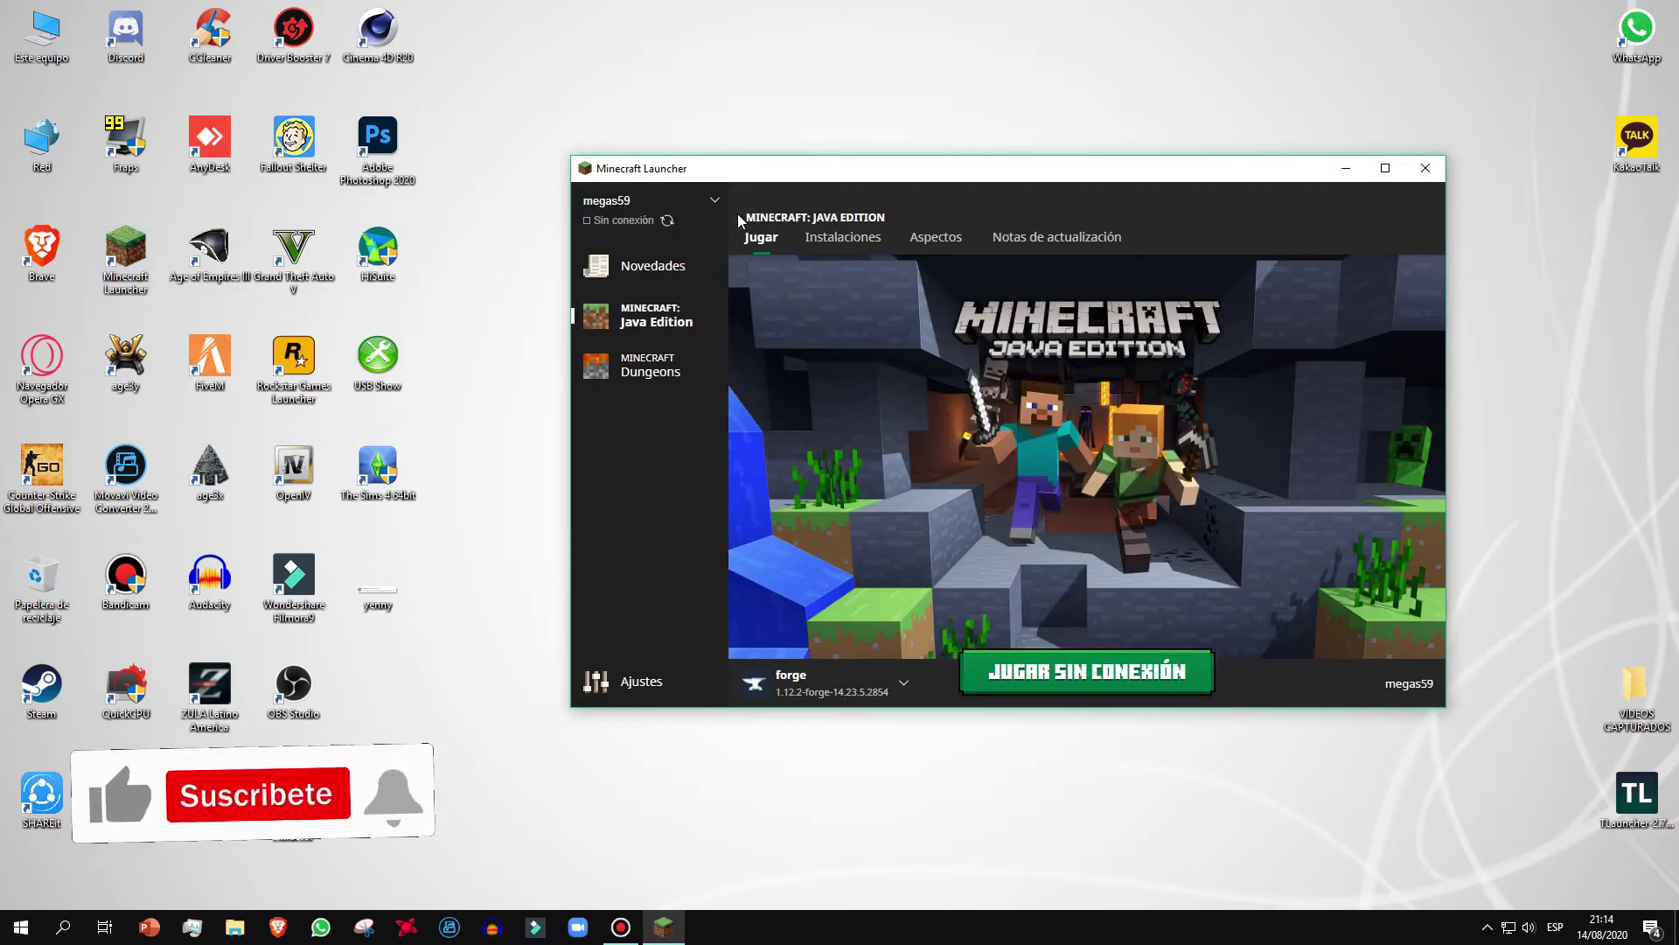
{"action": "left_click_drag", "start_coordinate": [854, 175], "coordinate": [539, 80]}
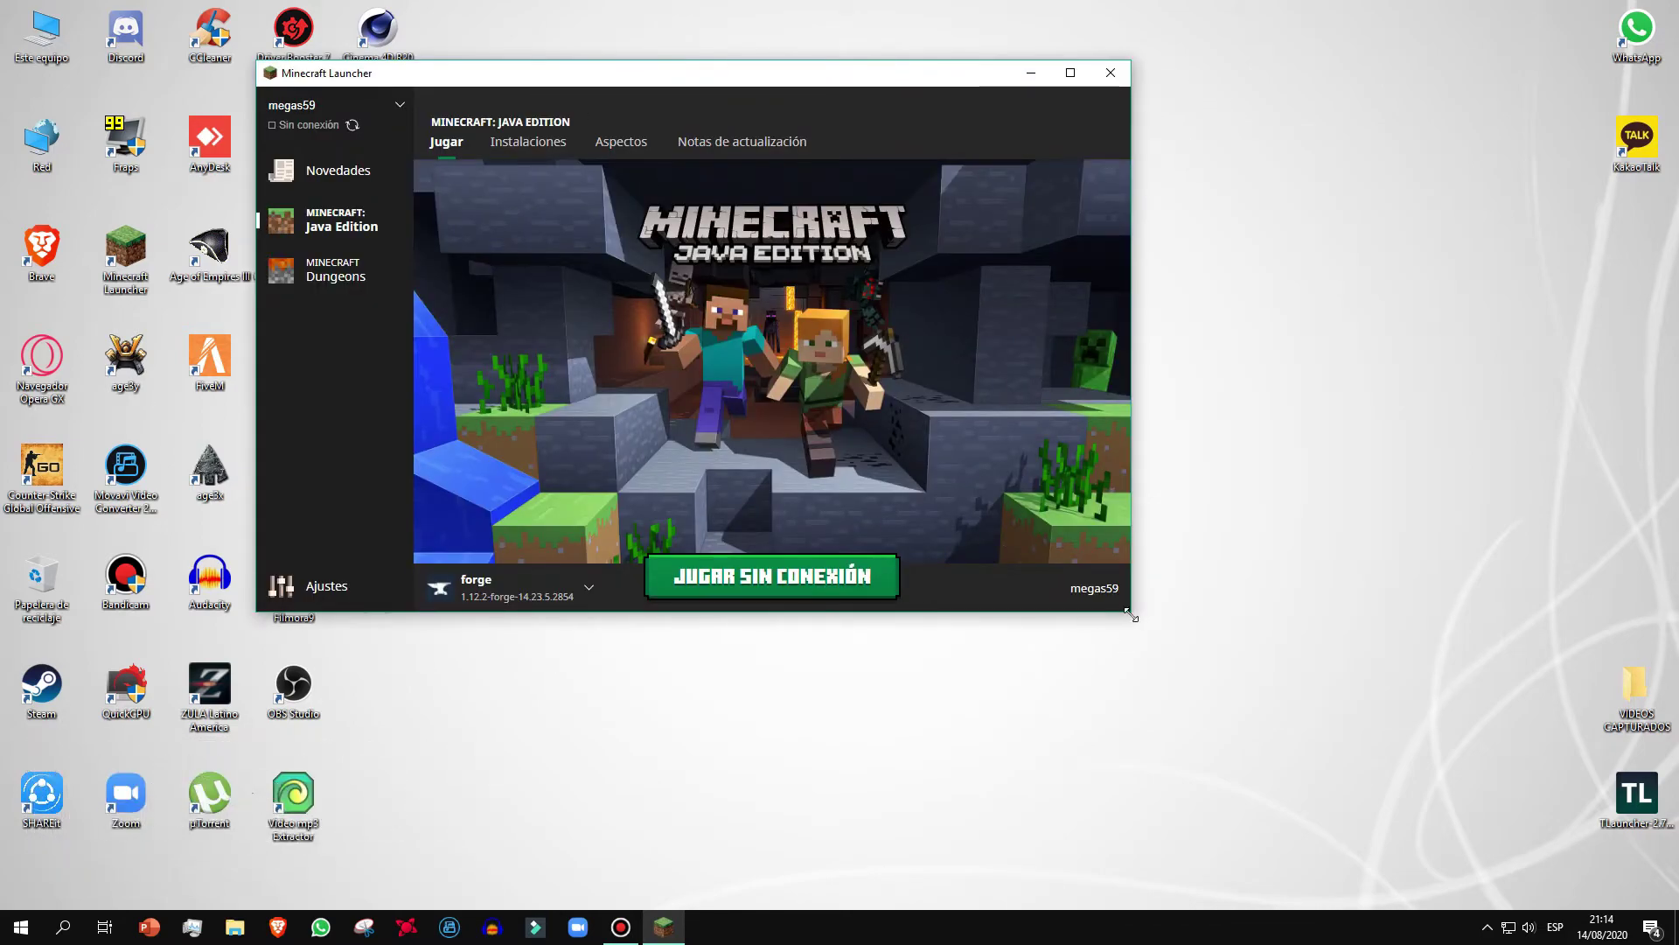
{"action": "left_click_drag", "start_coordinate": [1129, 615], "coordinate": [1437, 780]}
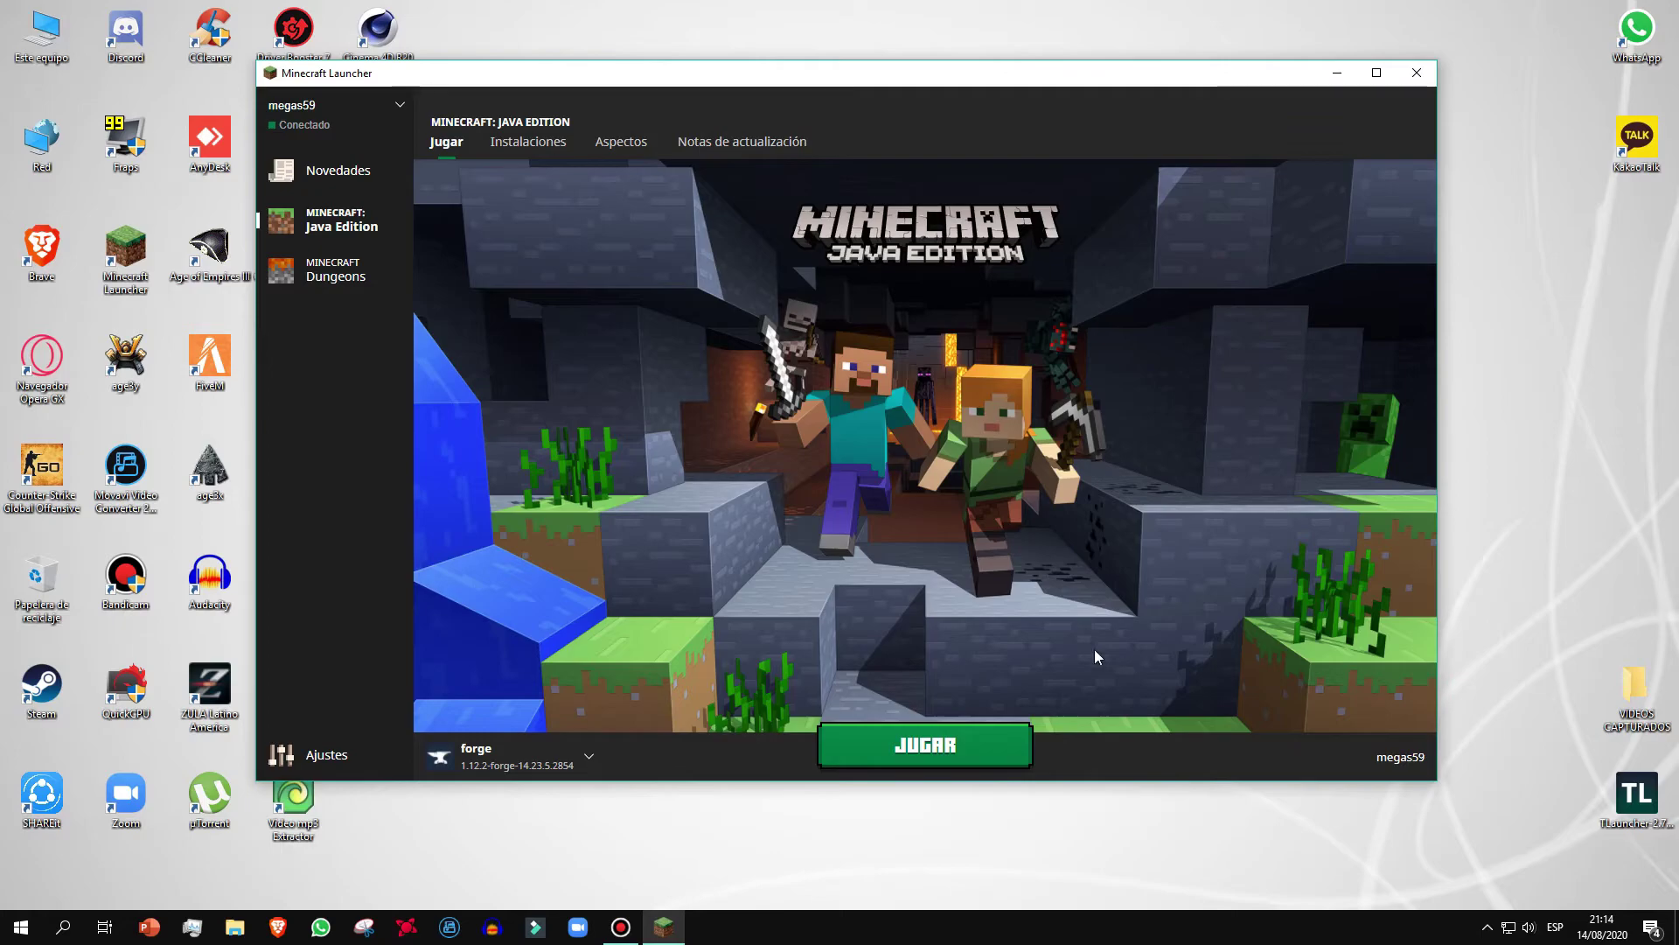
{"action": "left_click", "coordinate": [971, 763]}
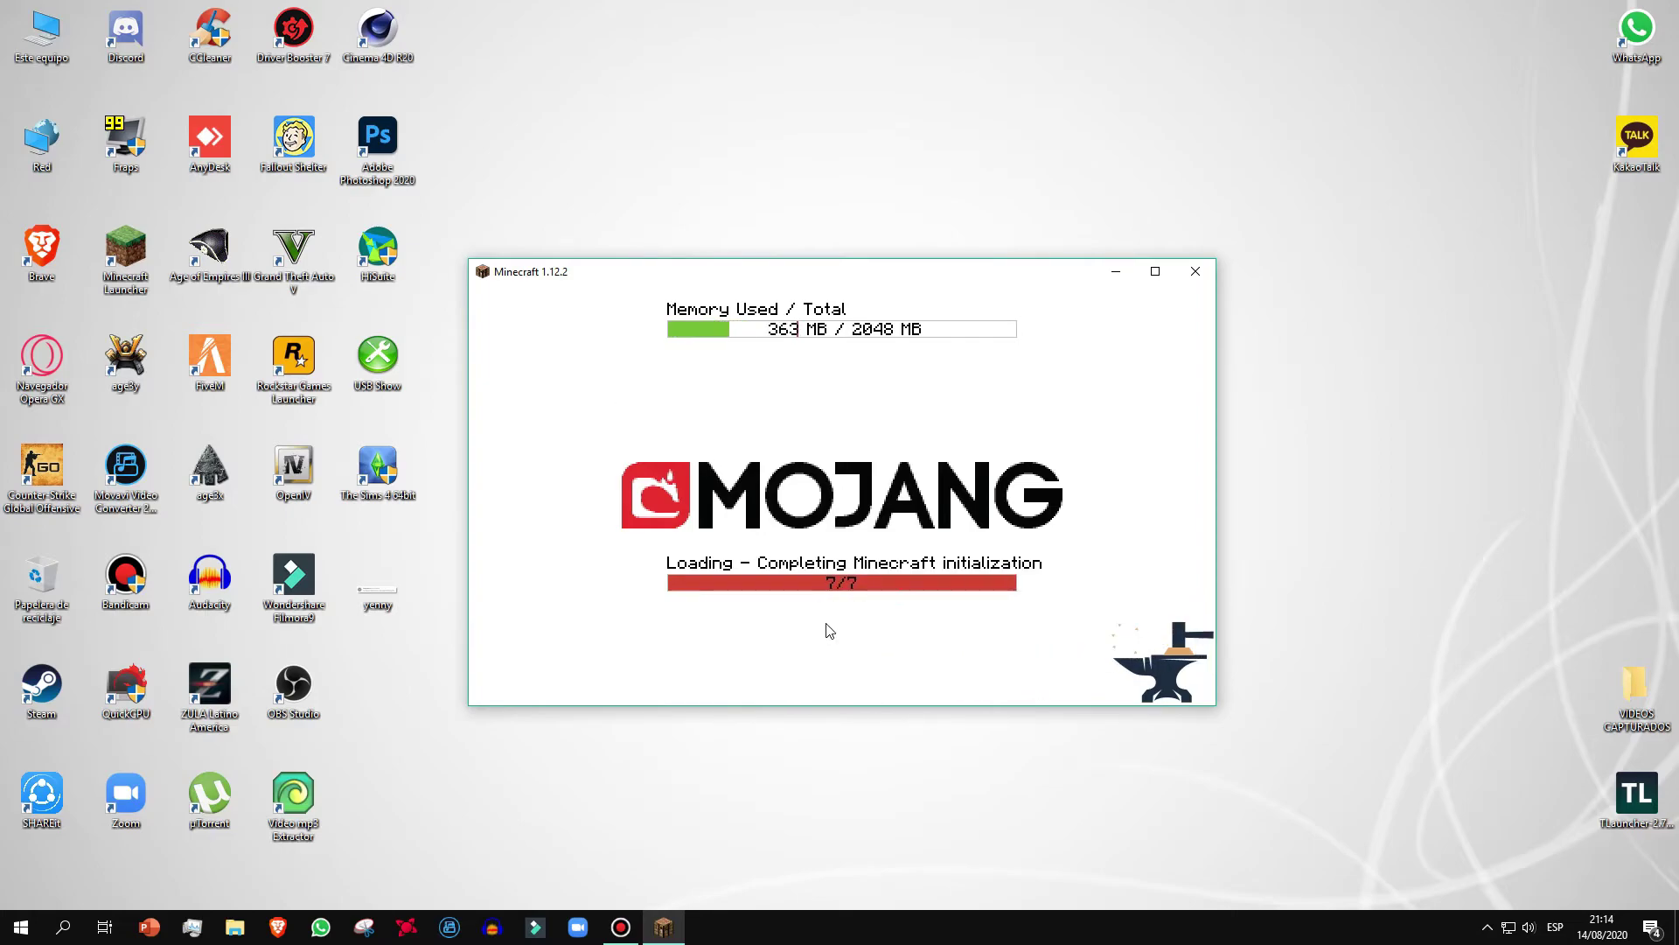
{"action": "left_click", "coordinate": [1155, 272]}
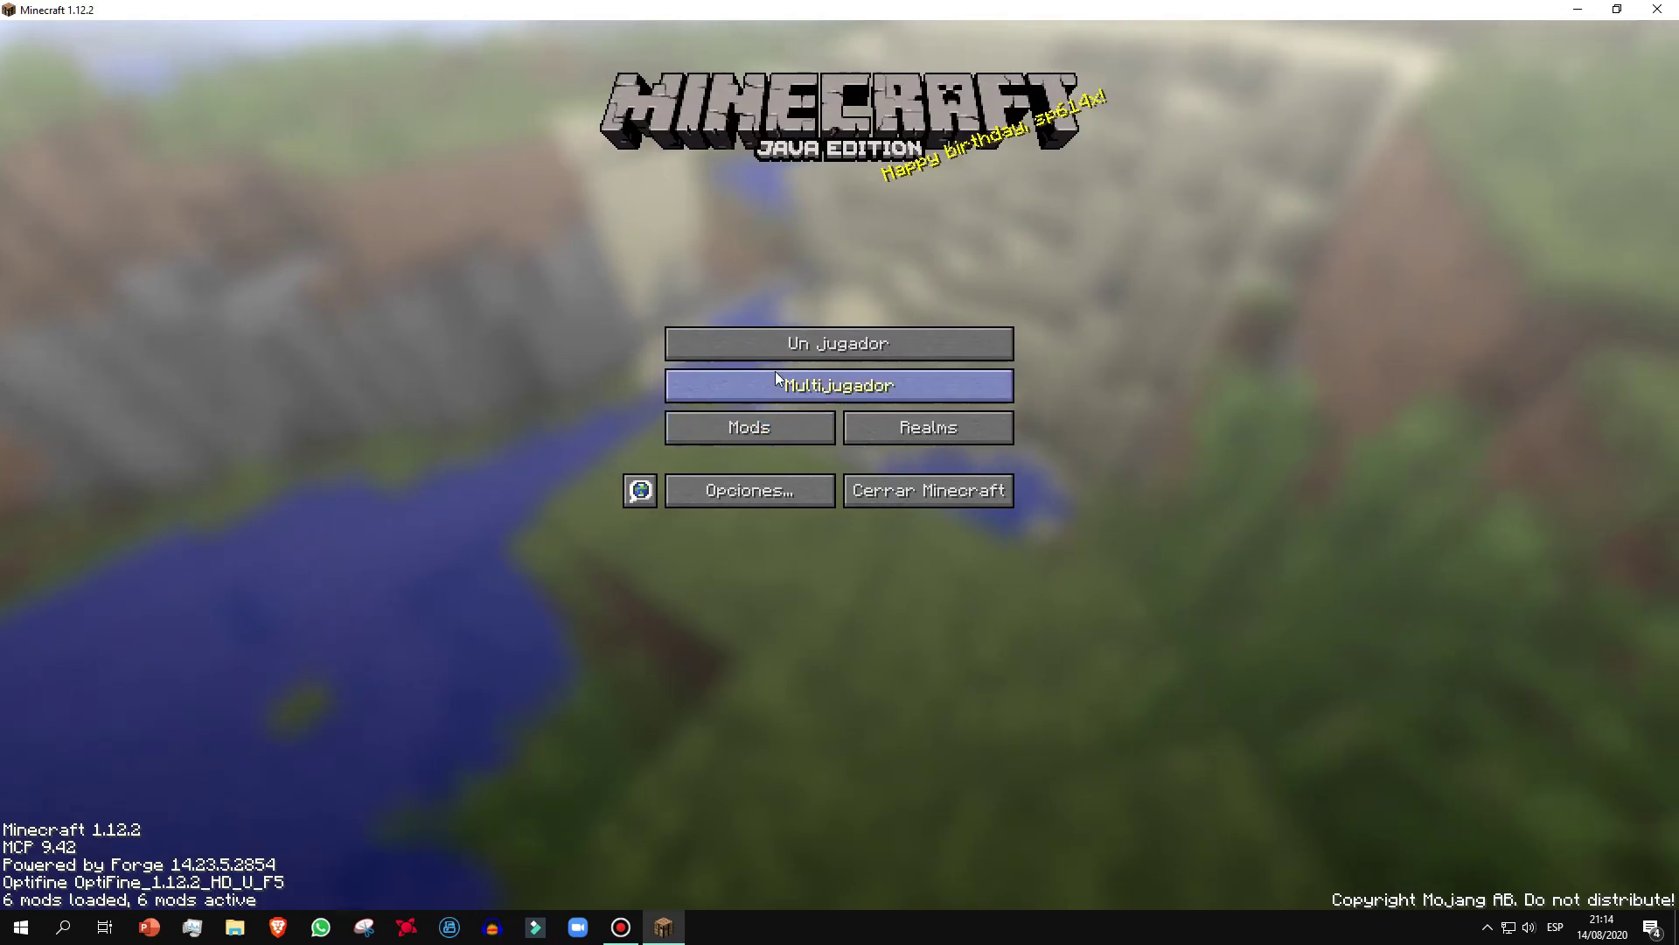
Review the loaded mods in the game's mod list and glance at the game options
{"action": "left_click", "coordinate": [746, 429]}
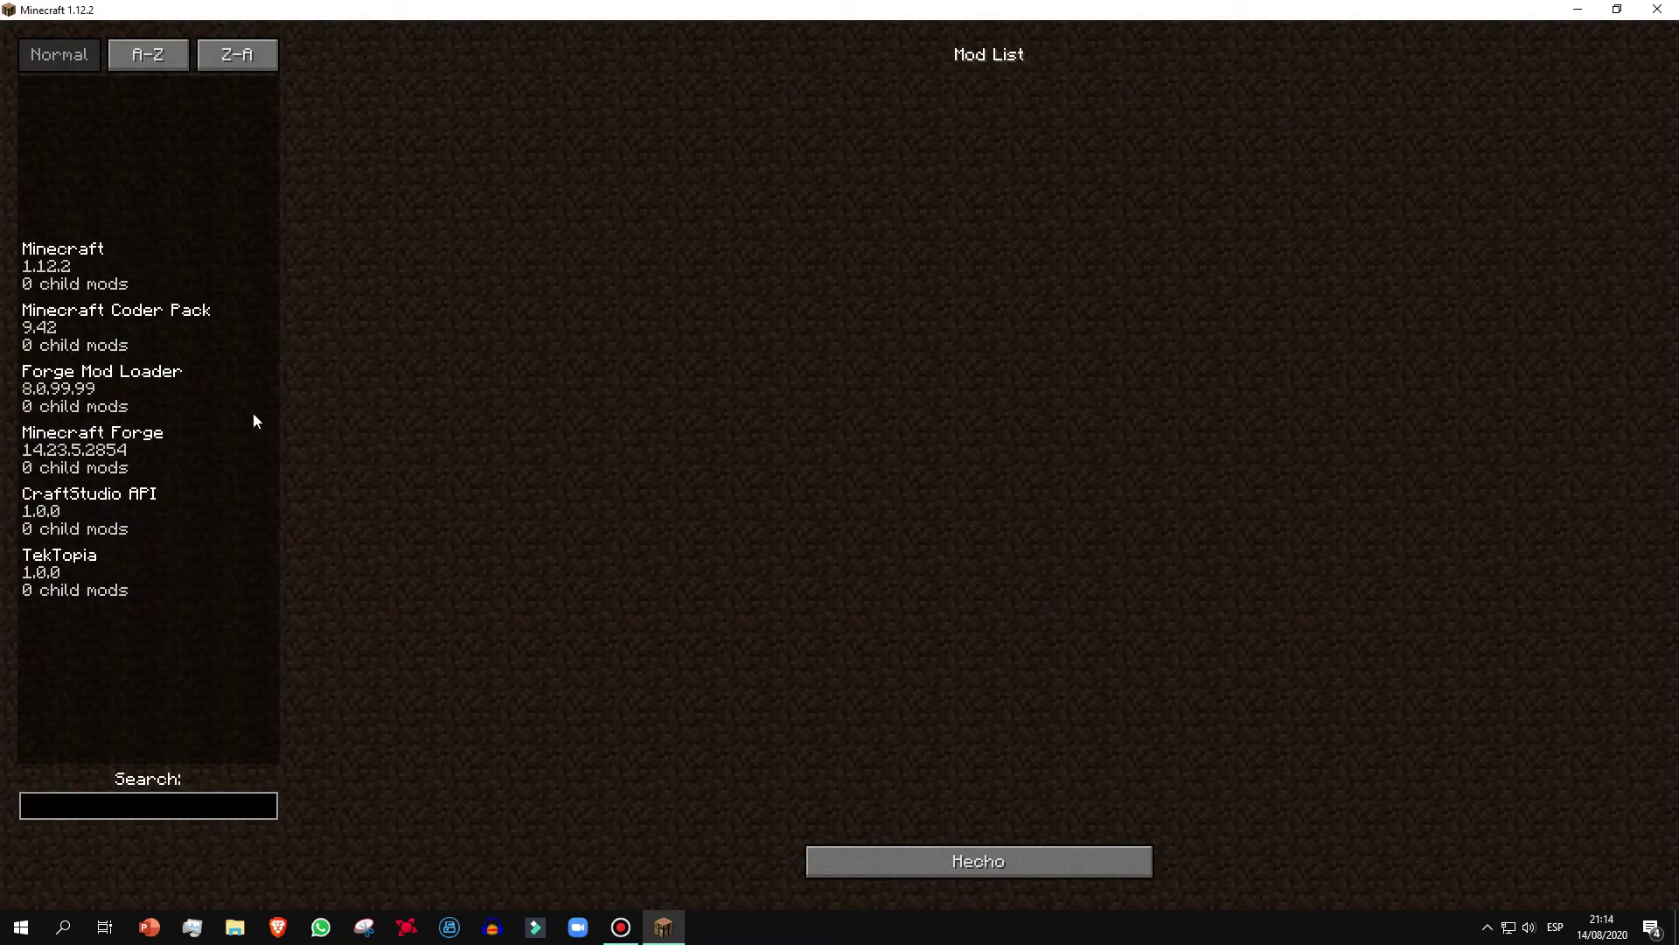
{"action": "left_click", "coordinate": [1000, 859]}
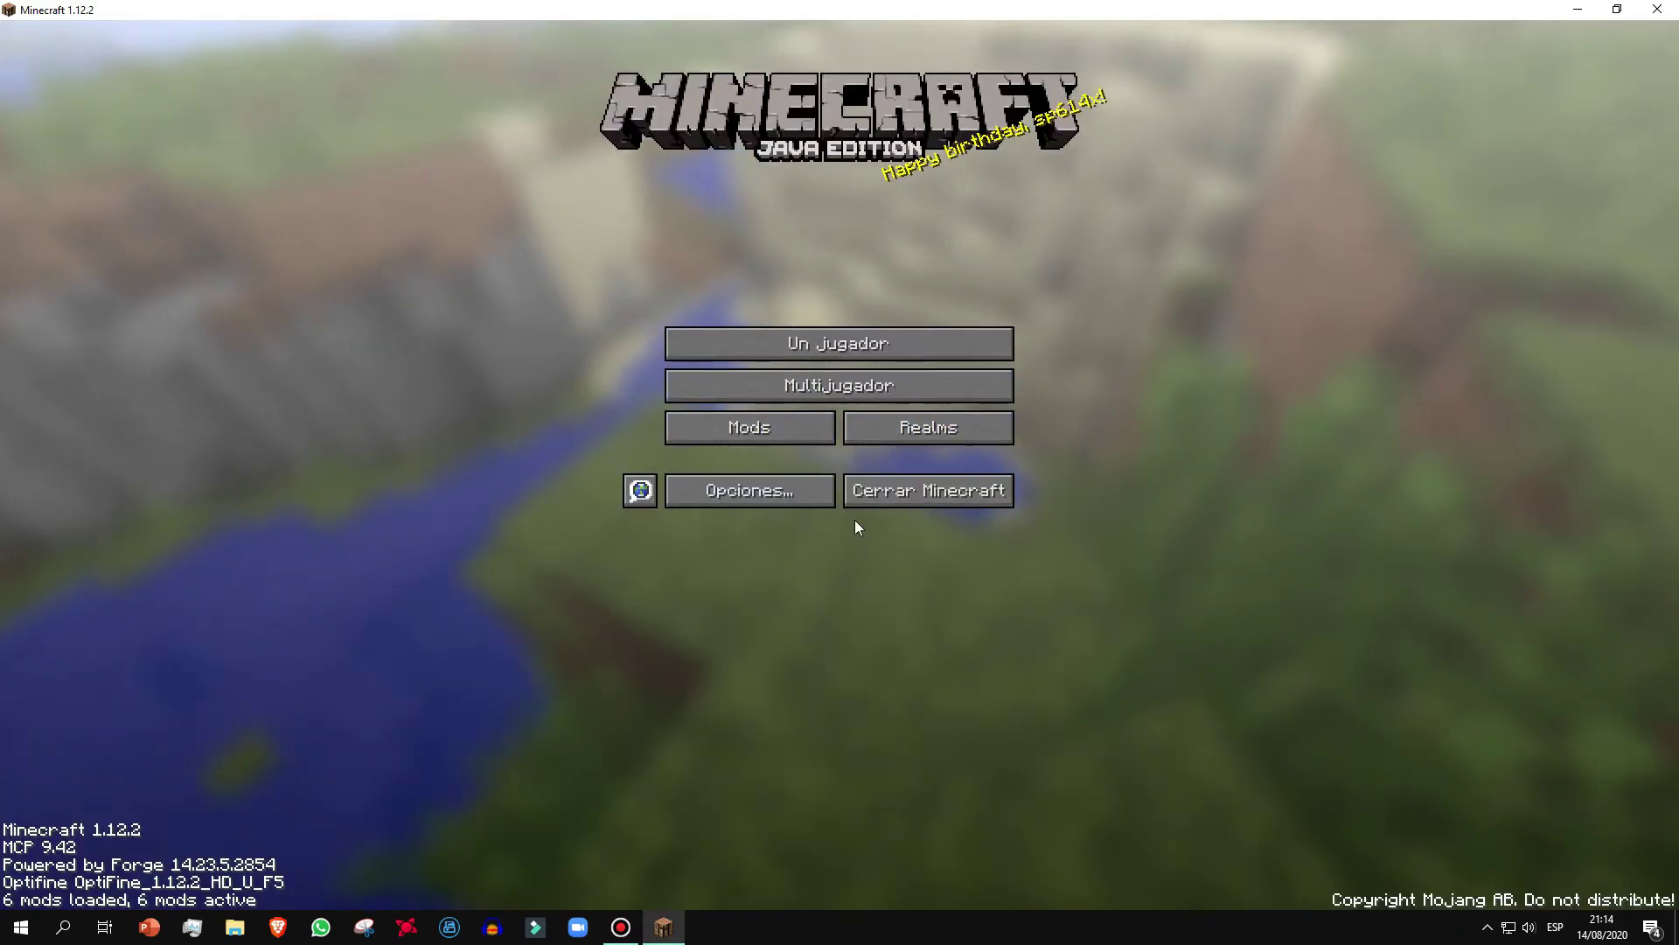
{"action": "left_click", "coordinate": [752, 500]}
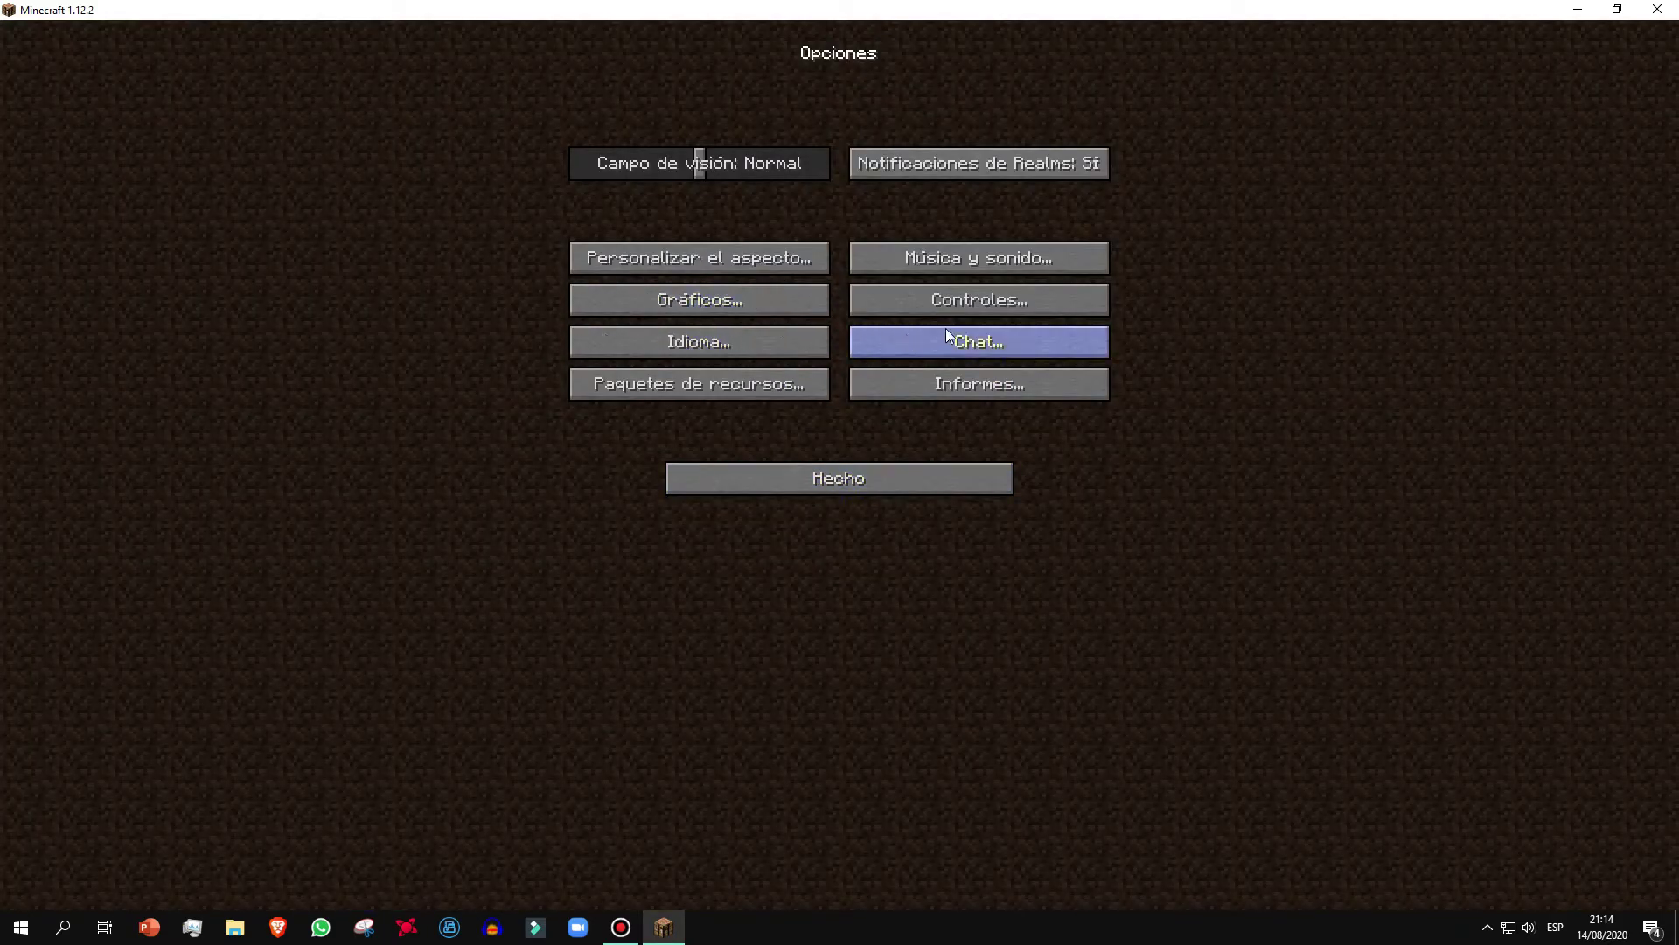
{"action": "left_click", "coordinate": [792, 490]}
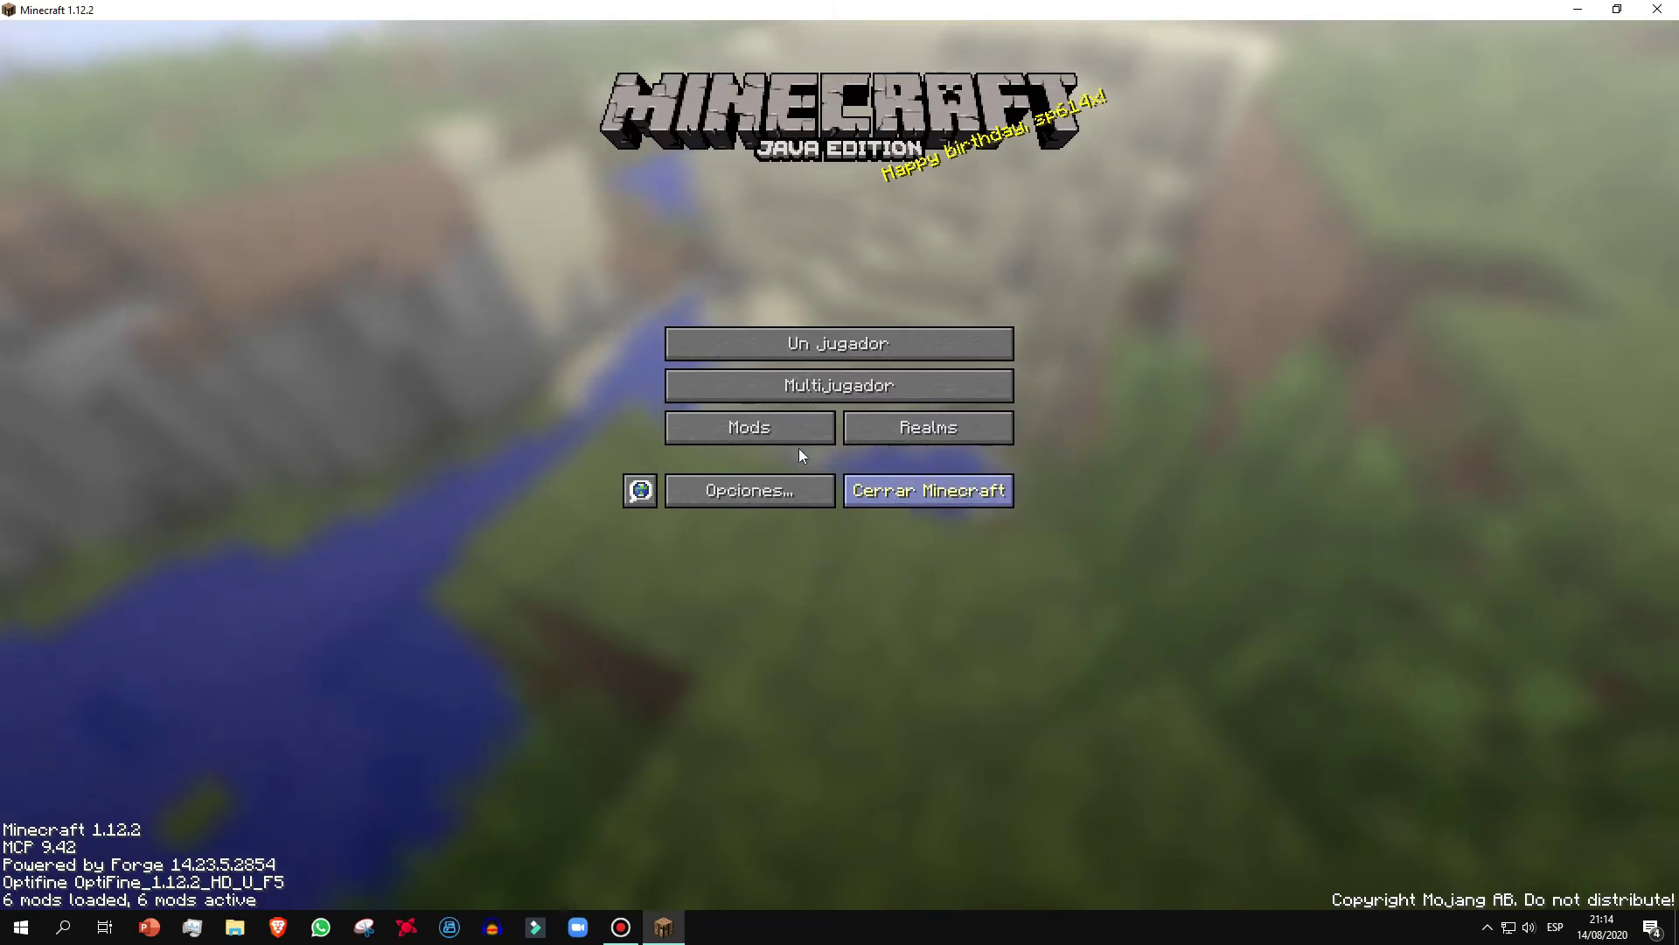
Try Español (México) as the game language, restore Español (España), and return to the title screen
{"action": "left_click", "coordinate": [753, 500]}
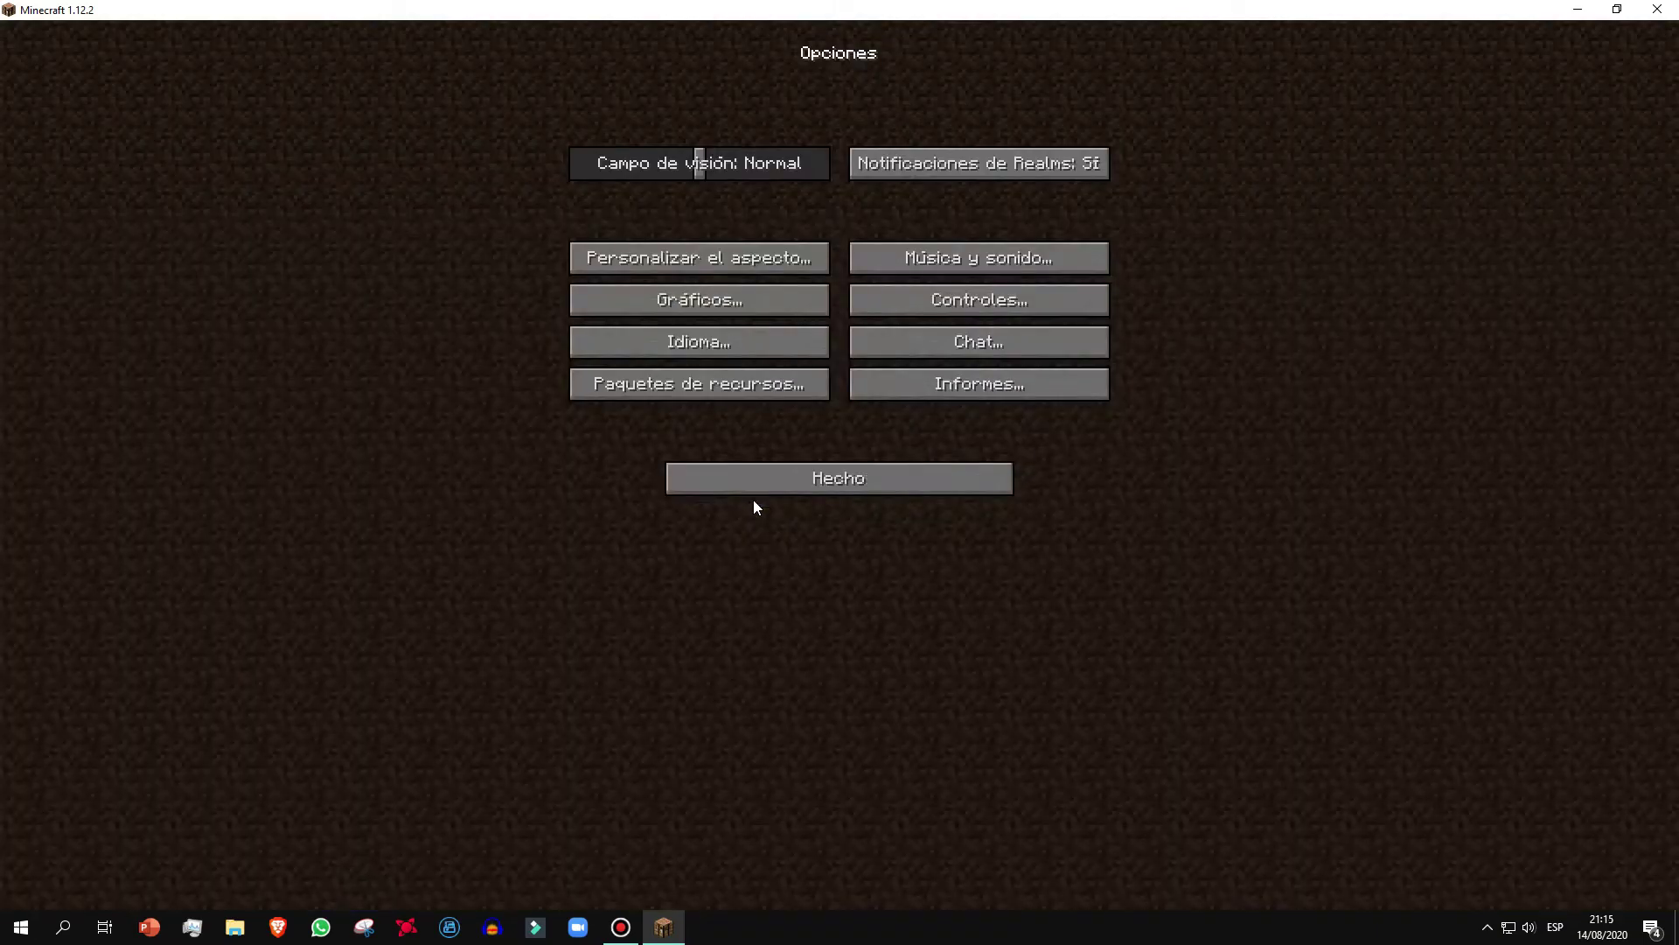
{"action": "left_click", "coordinate": [700, 342]}
{"action": "scroll", "coordinate": [1015, 402], "scroll_direction": "down", "scroll_amount": 3}
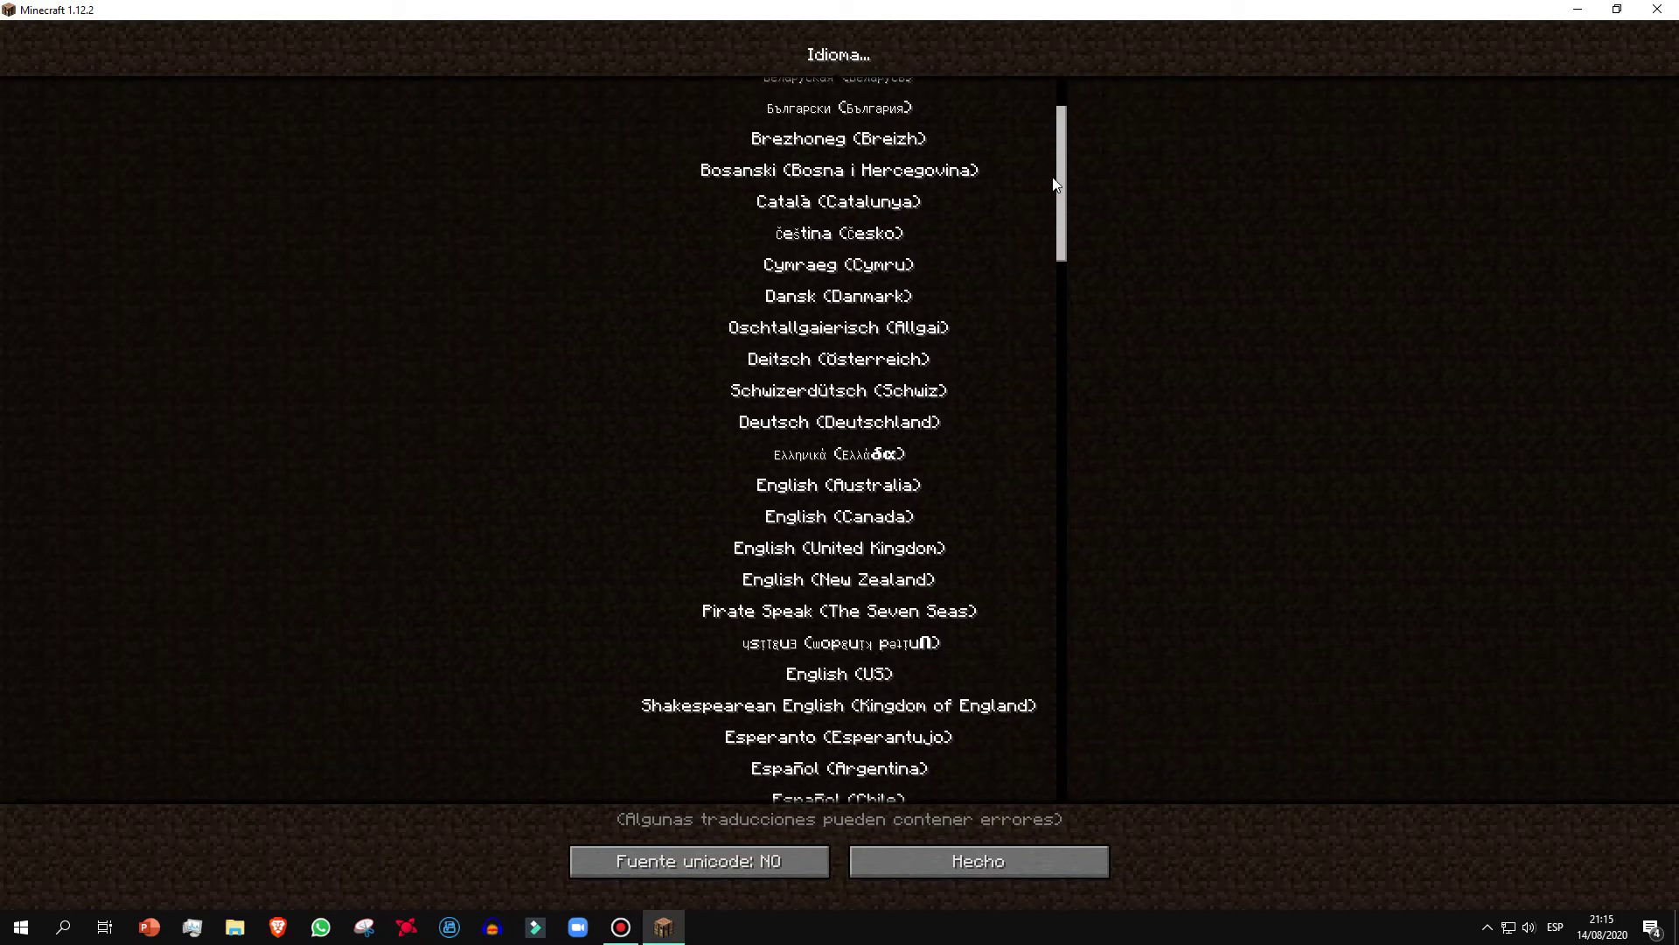
{"action": "scroll", "coordinate": [1083, 375], "scroll_direction": "up", "scroll_amount": 3}
{"action": "left_click_drag", "start_coordinate": [1065, 175], "coordinate": [1058, 300]}
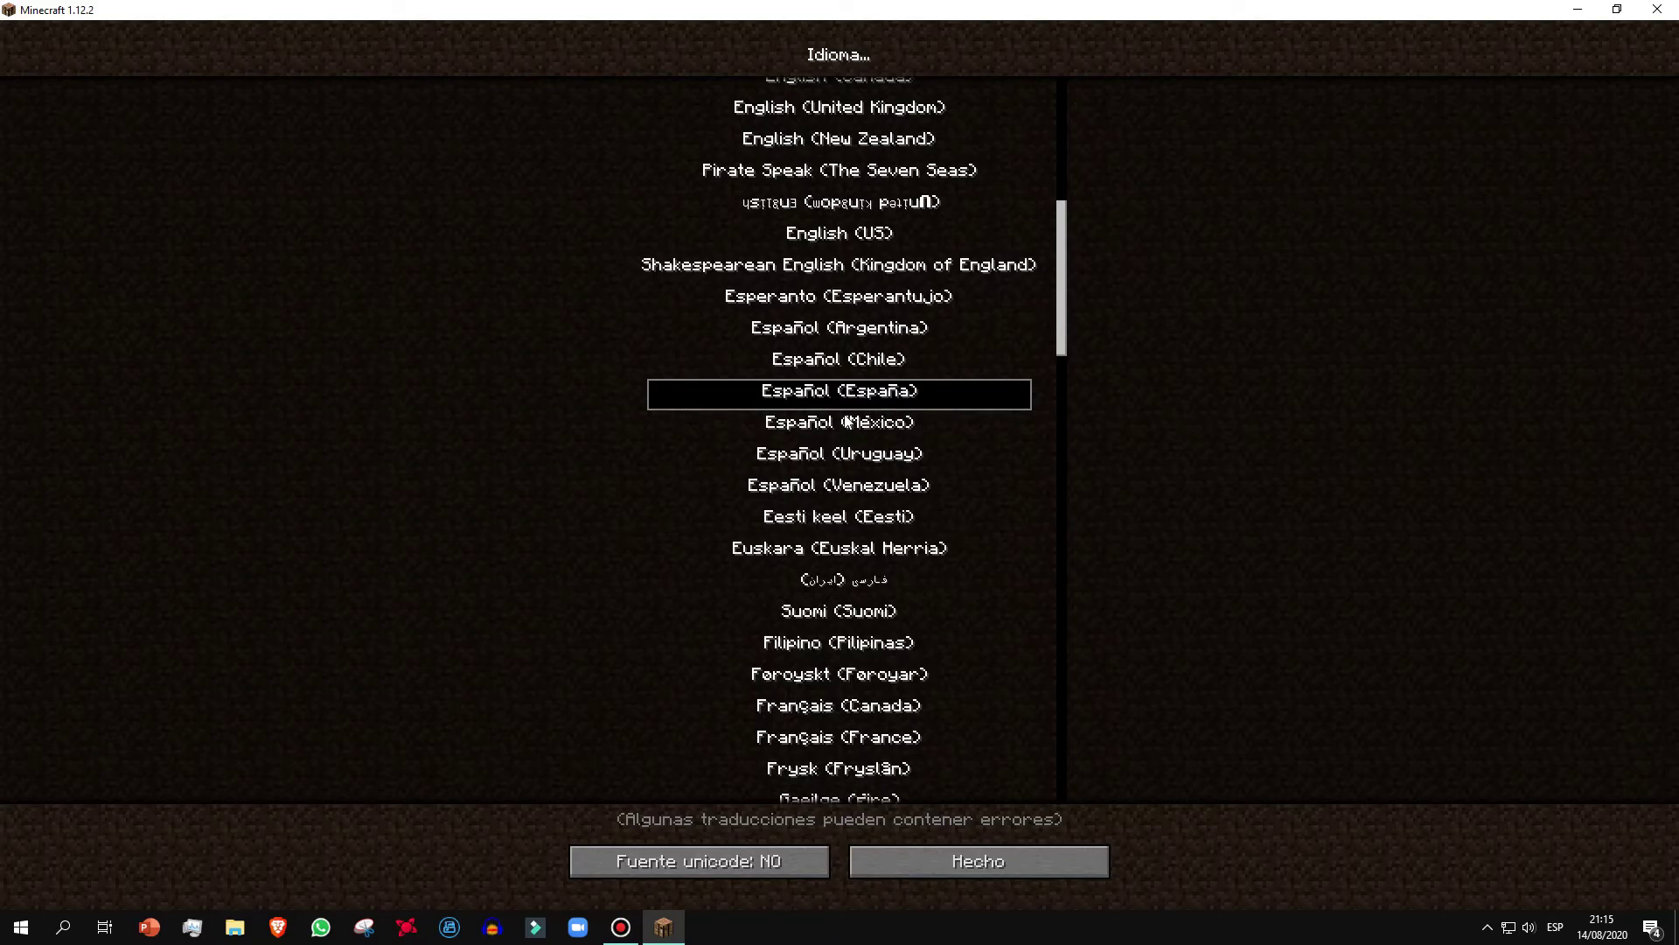
{"action": "left_click", "coordinate": [792, 424]}
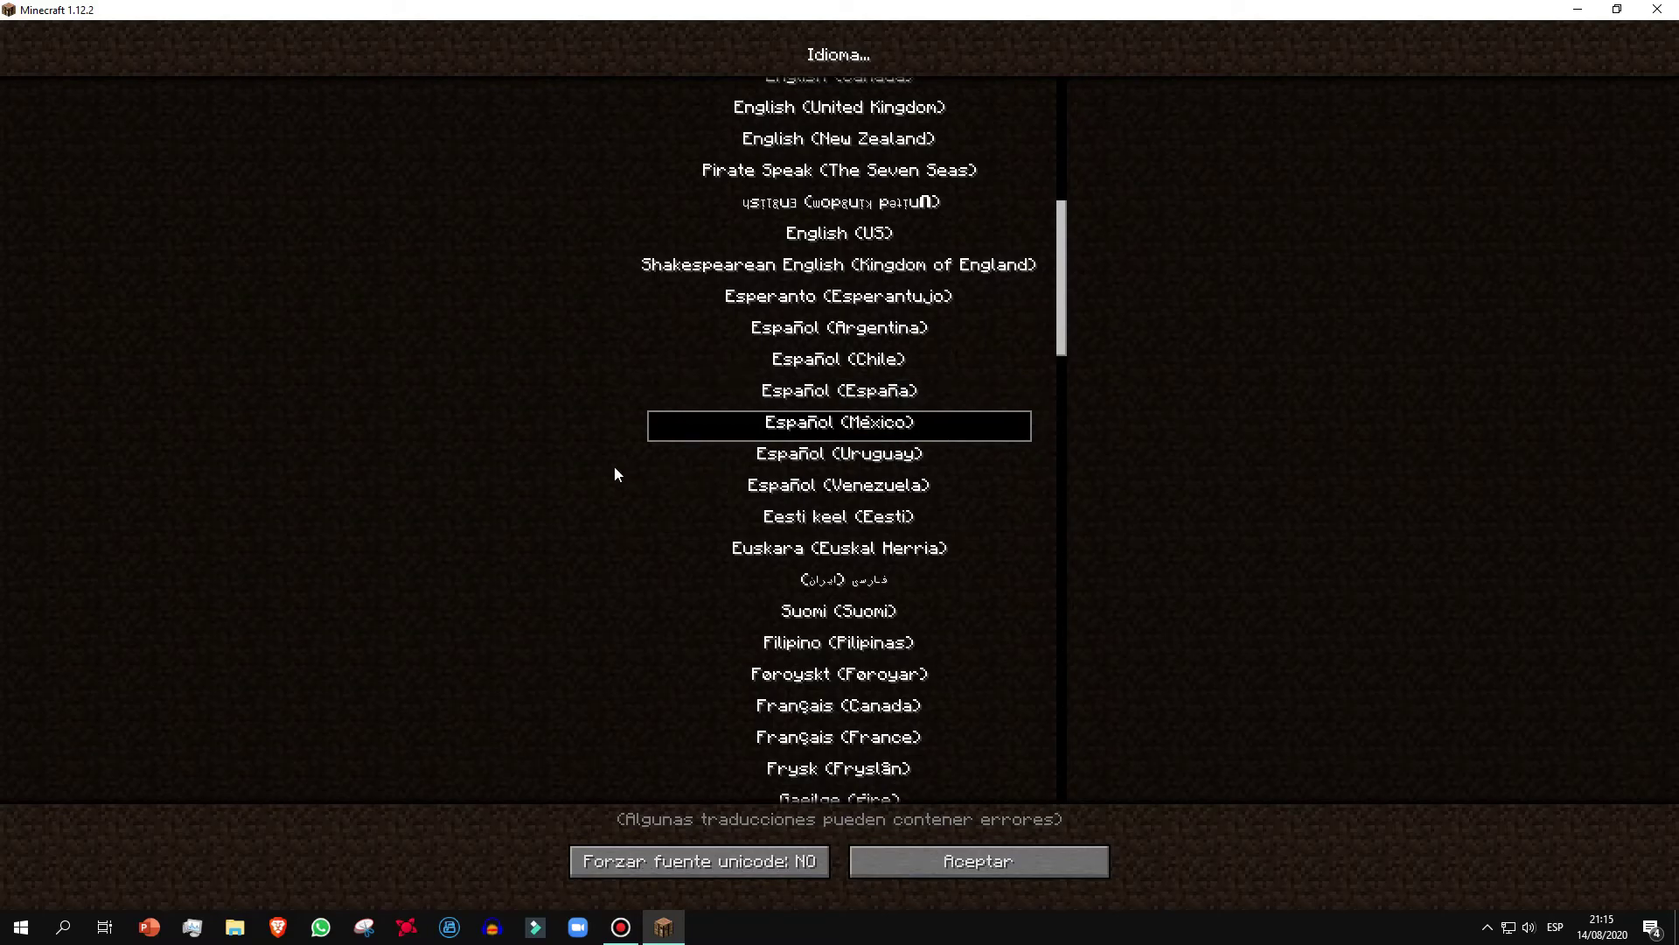
{"action": "left_click", "coordinate": [788, 395]}
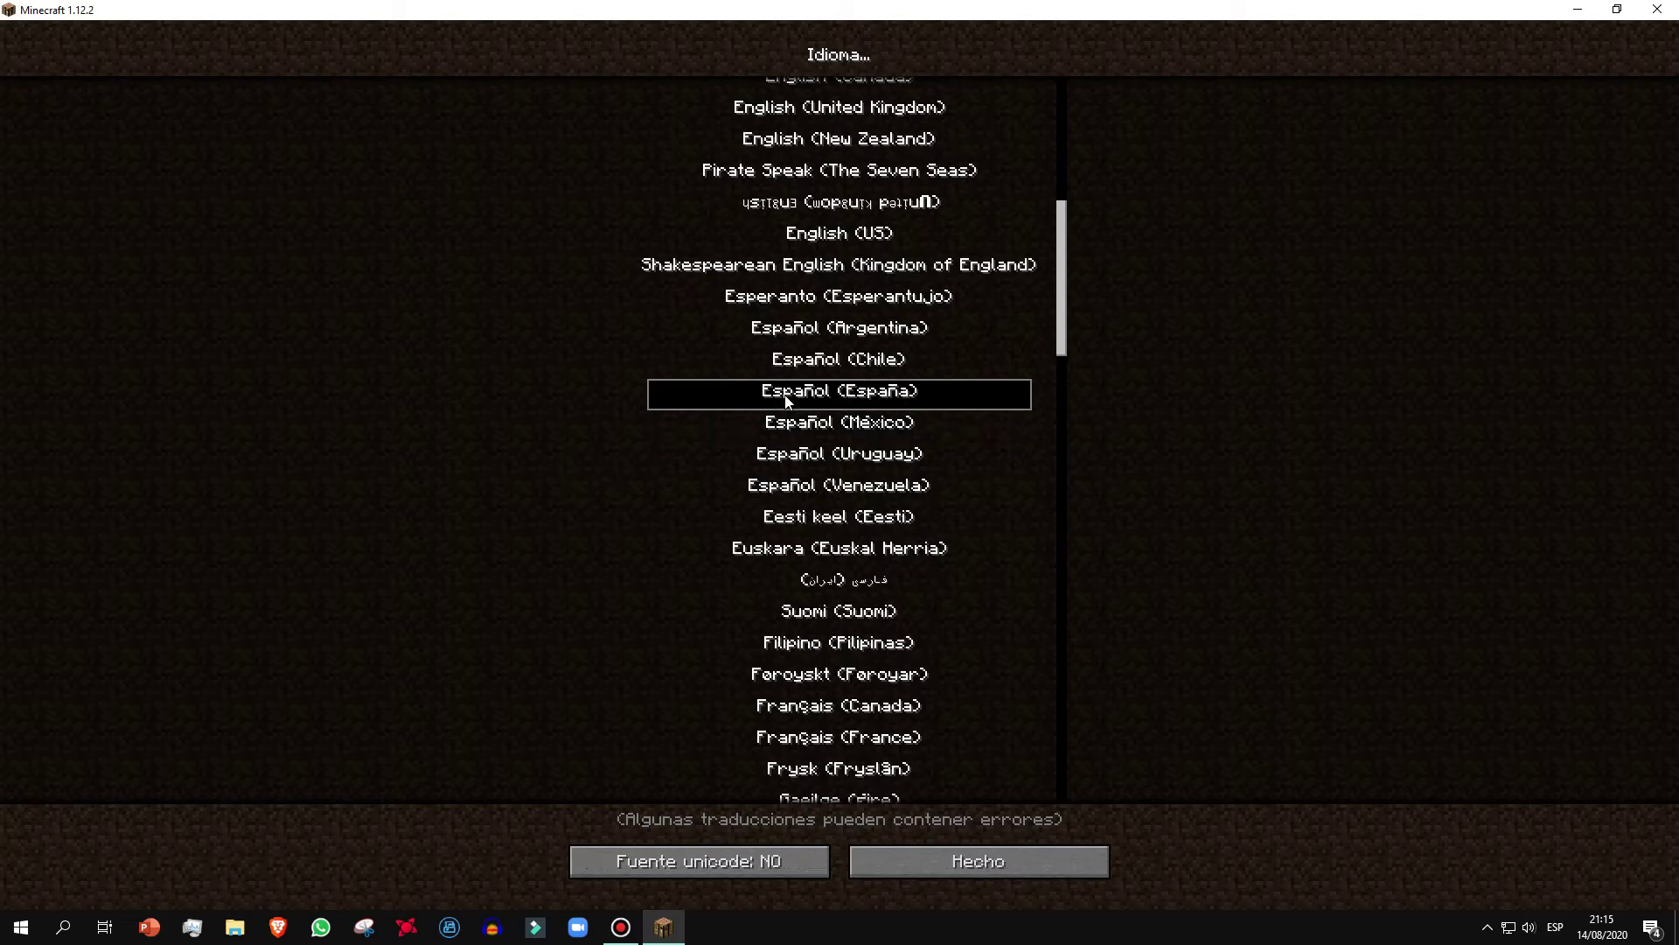
{"action": "left_click", "coordinate": [992, 862]}
{"action": "left_click", "coordinate": [852, 475]}
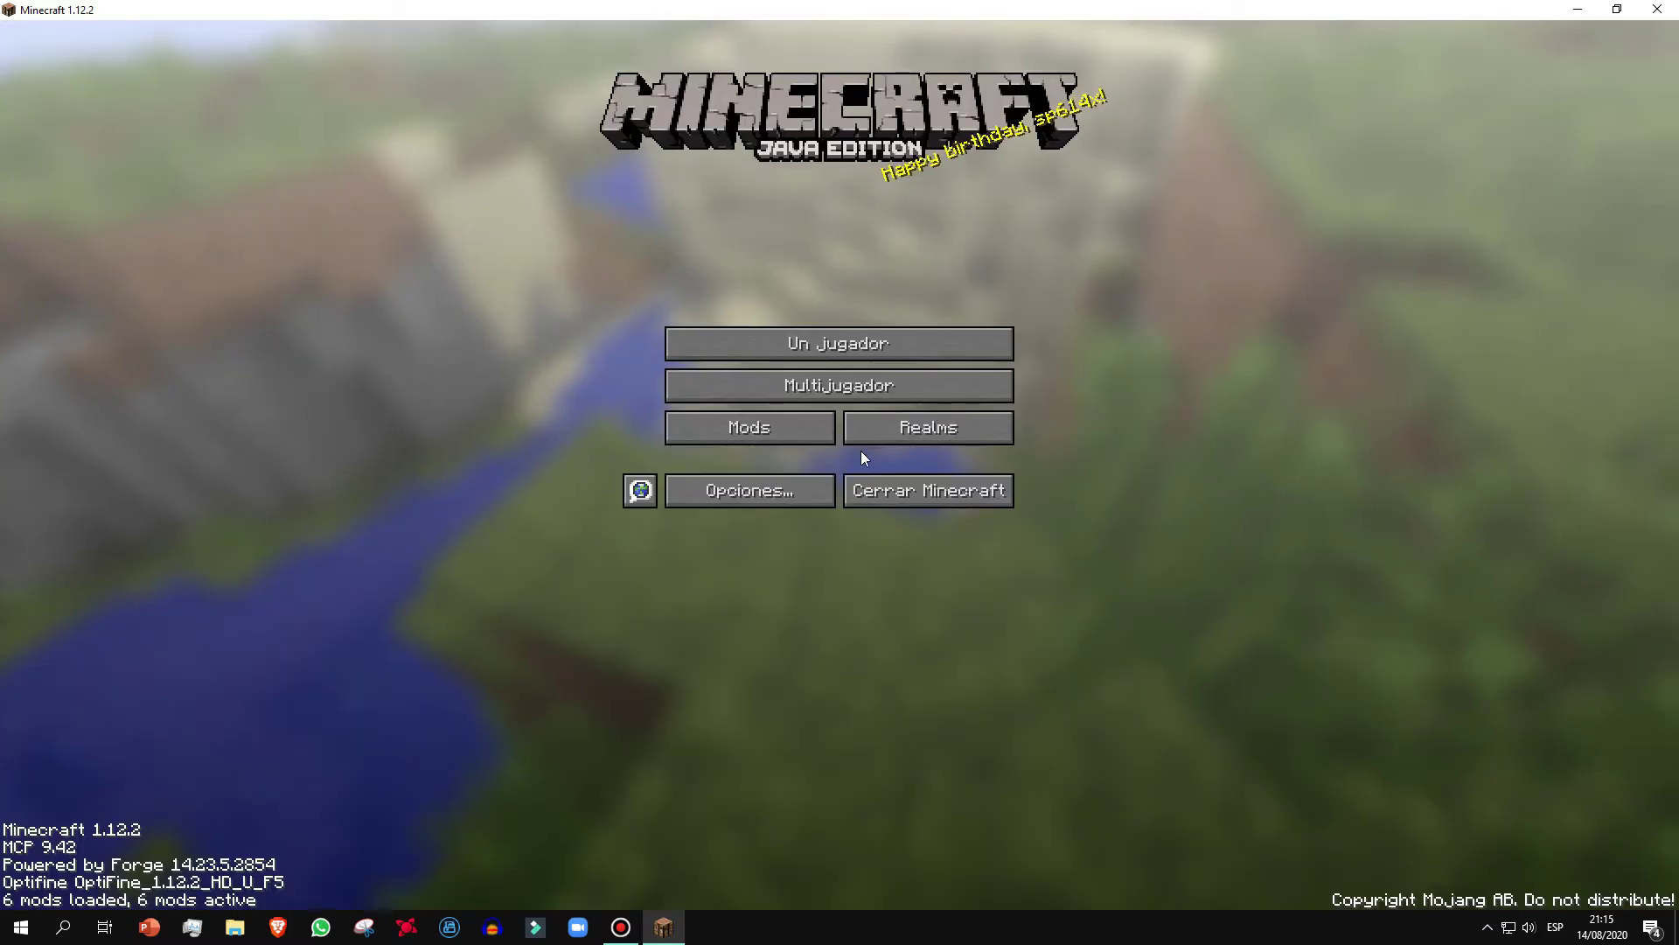
Create a new single-player world named Mundo nuevo in creative mode with the Extraplano world type
{"action": "left_click", "coordinate": [892, 342]}
{"action": "left_click", "coordinate": [931, 836]}
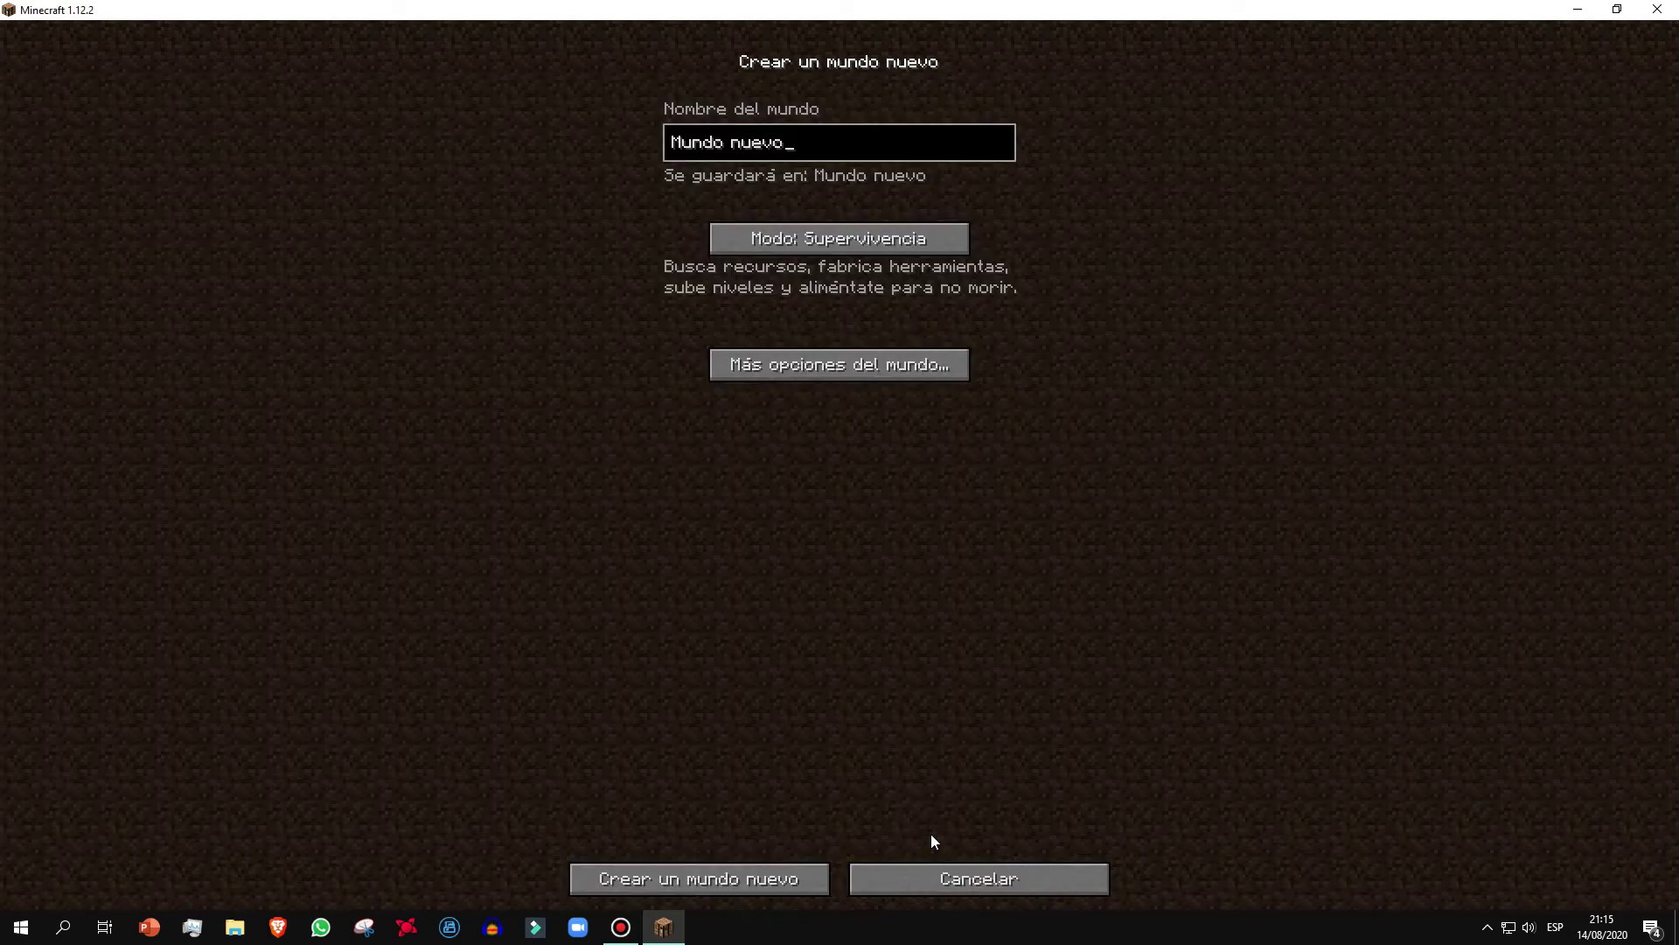
{"action": "left_click", "coordinate": [826, 234]}
{"action": "left_click", "coordinate": [852, 248]}
{"action": "left_click", "coordinate": [843, 363]}
{"action": "left_click", "coordinate": [1042, 217]}
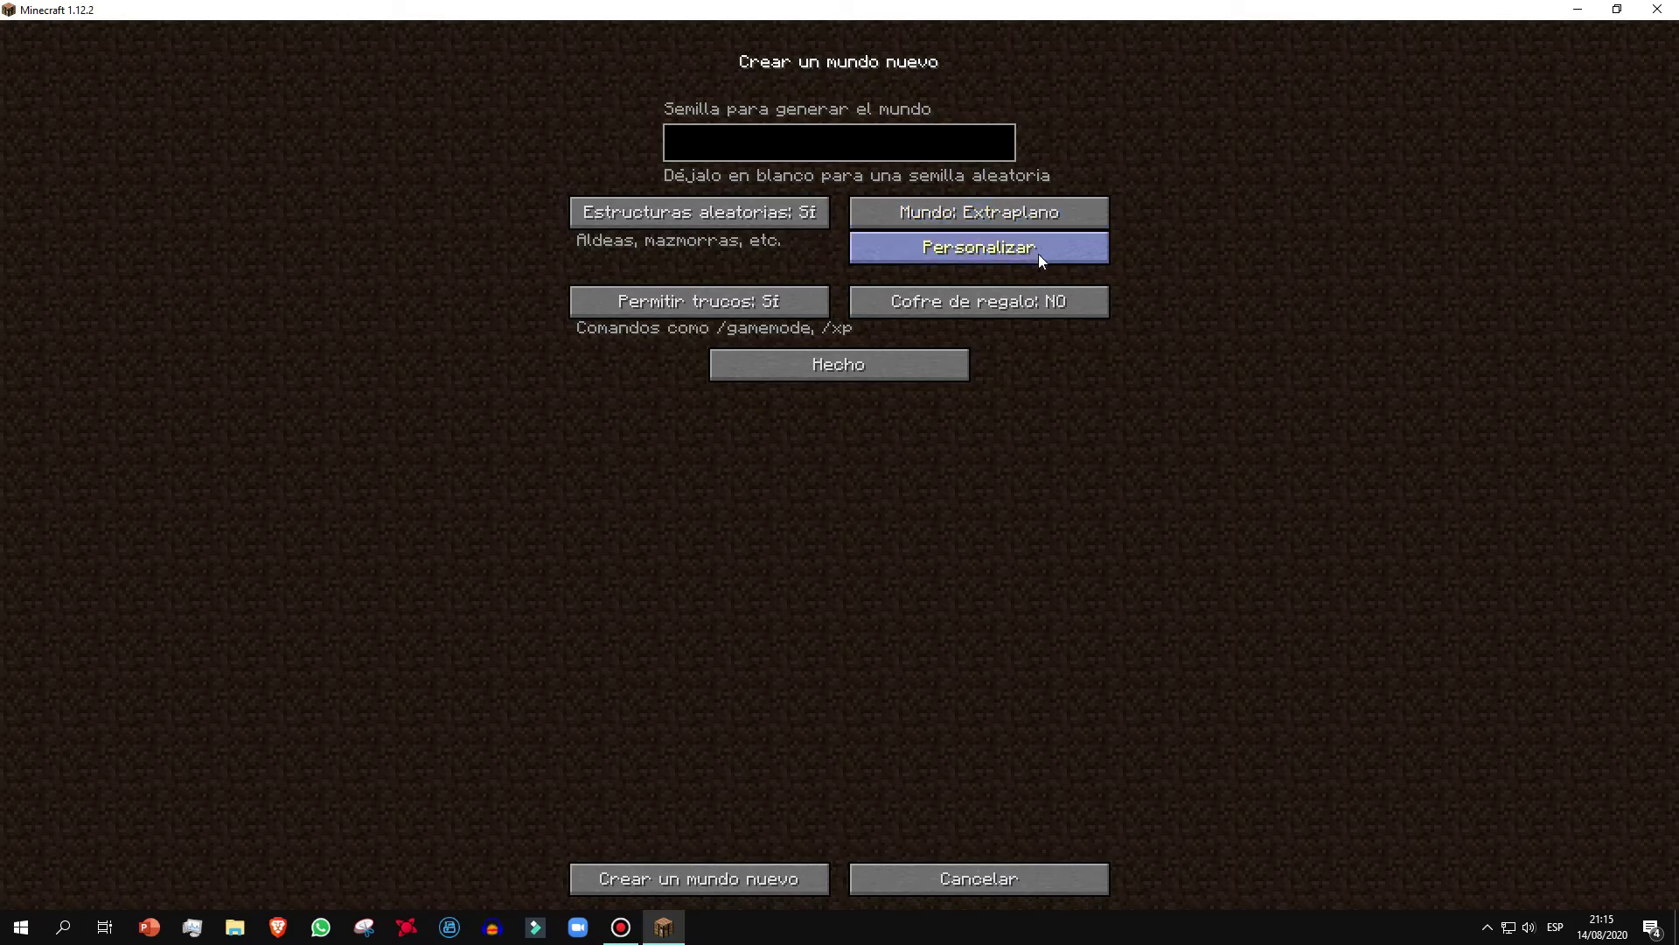
{"action": "left_click", "coordinate": [743, 880]}
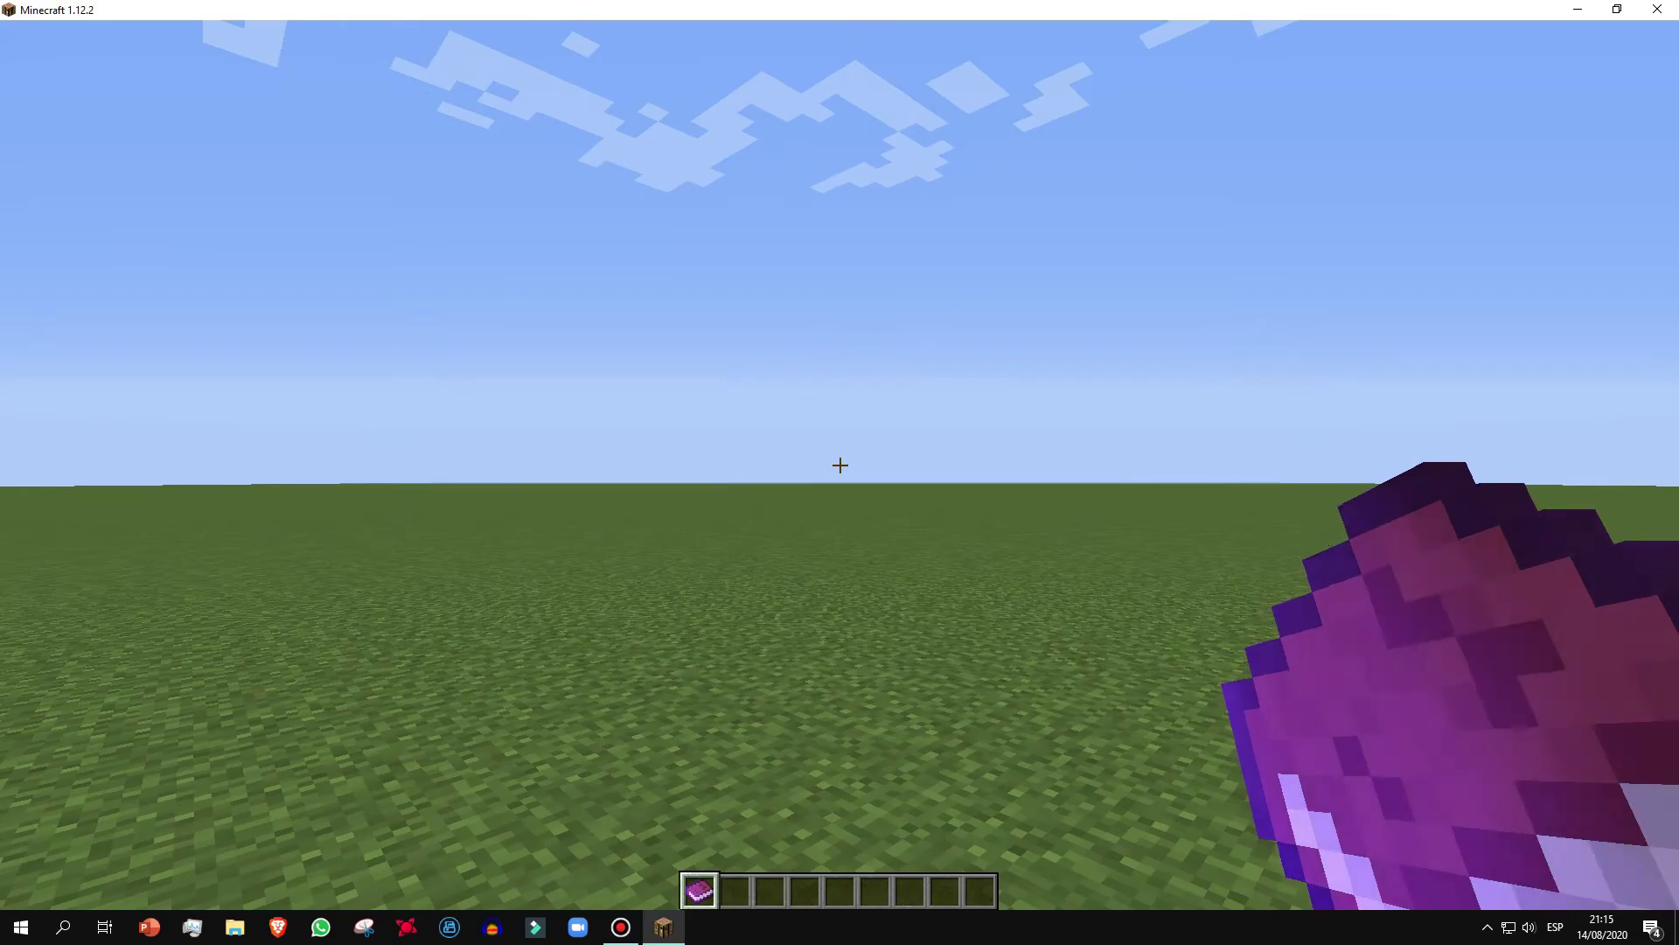
Cycle the camera through the third-person views to see the character, and return to first person
{"action": "key", "text": "F5"}
{"action": "key", "text": "F5"}
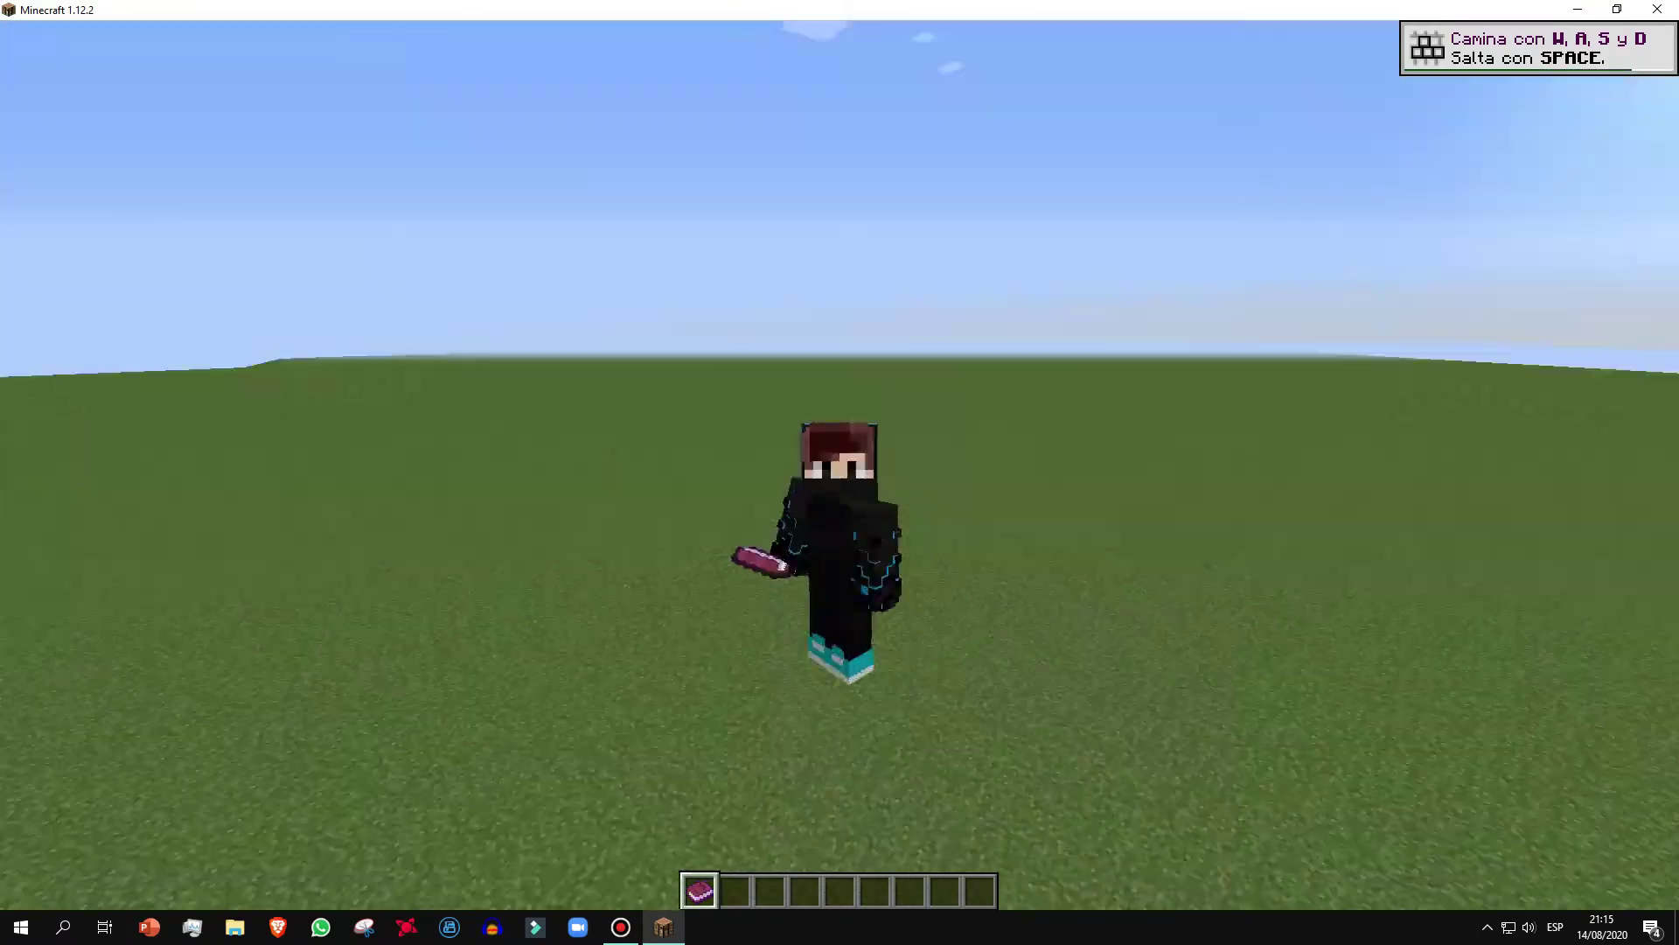
{"action": "key", "text": "F5"}
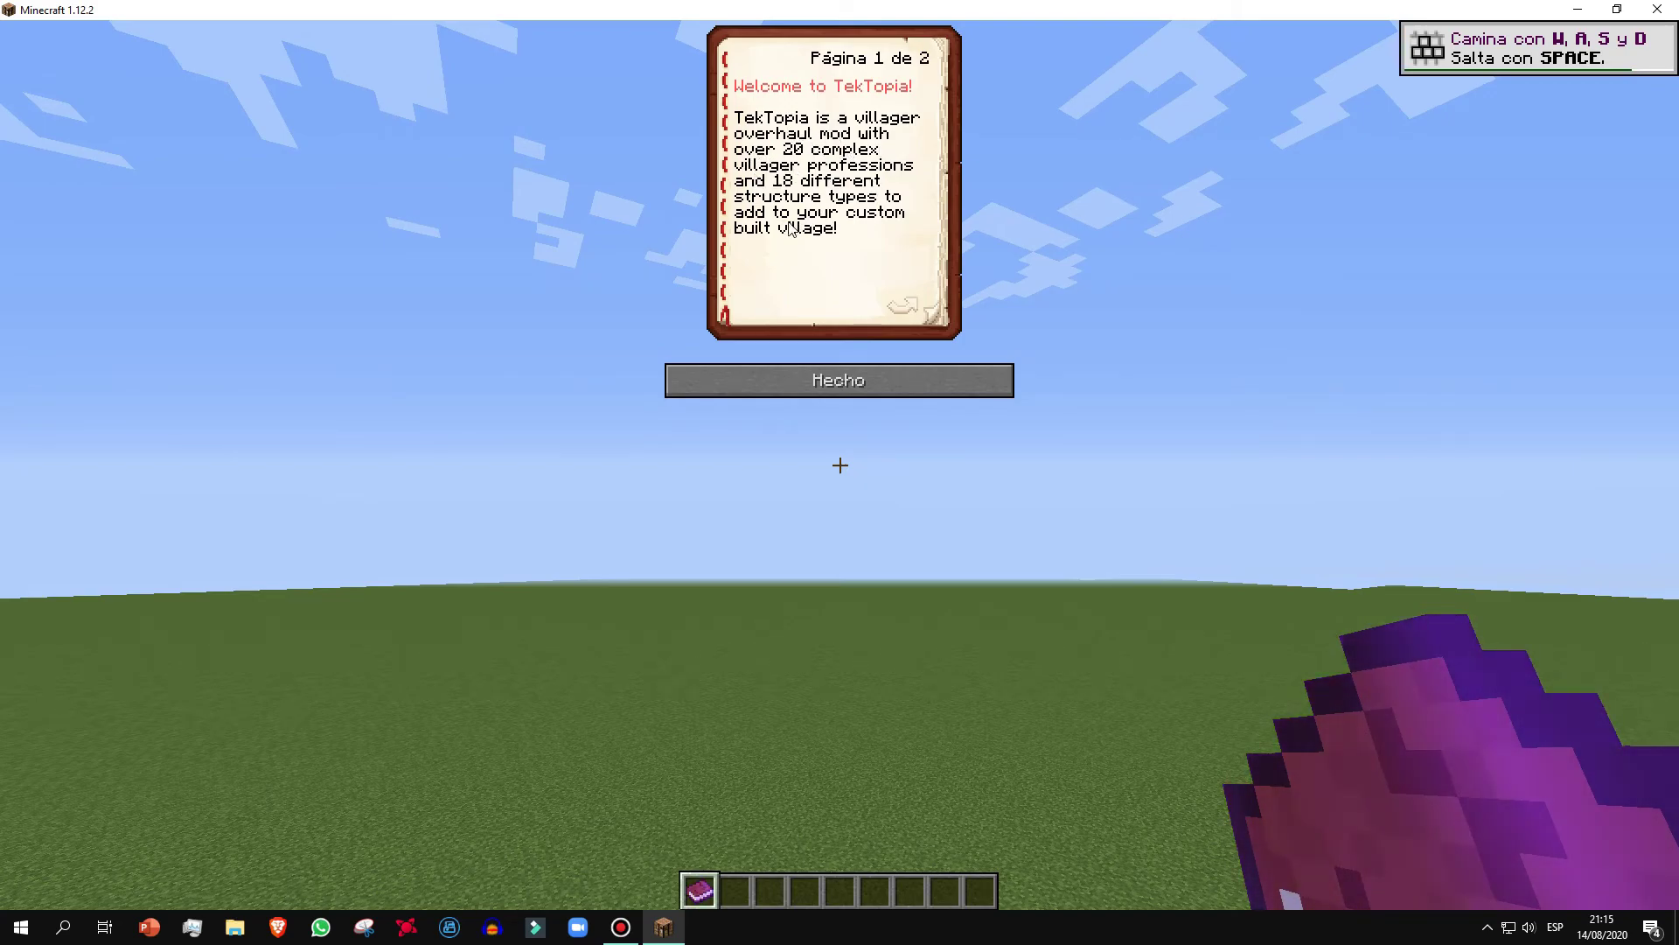
Read both pages of the Welcome to TekTopia book, going back to page 1 once and ending on page 2
{"action": "left_click", "coordinate": [911, 313]}
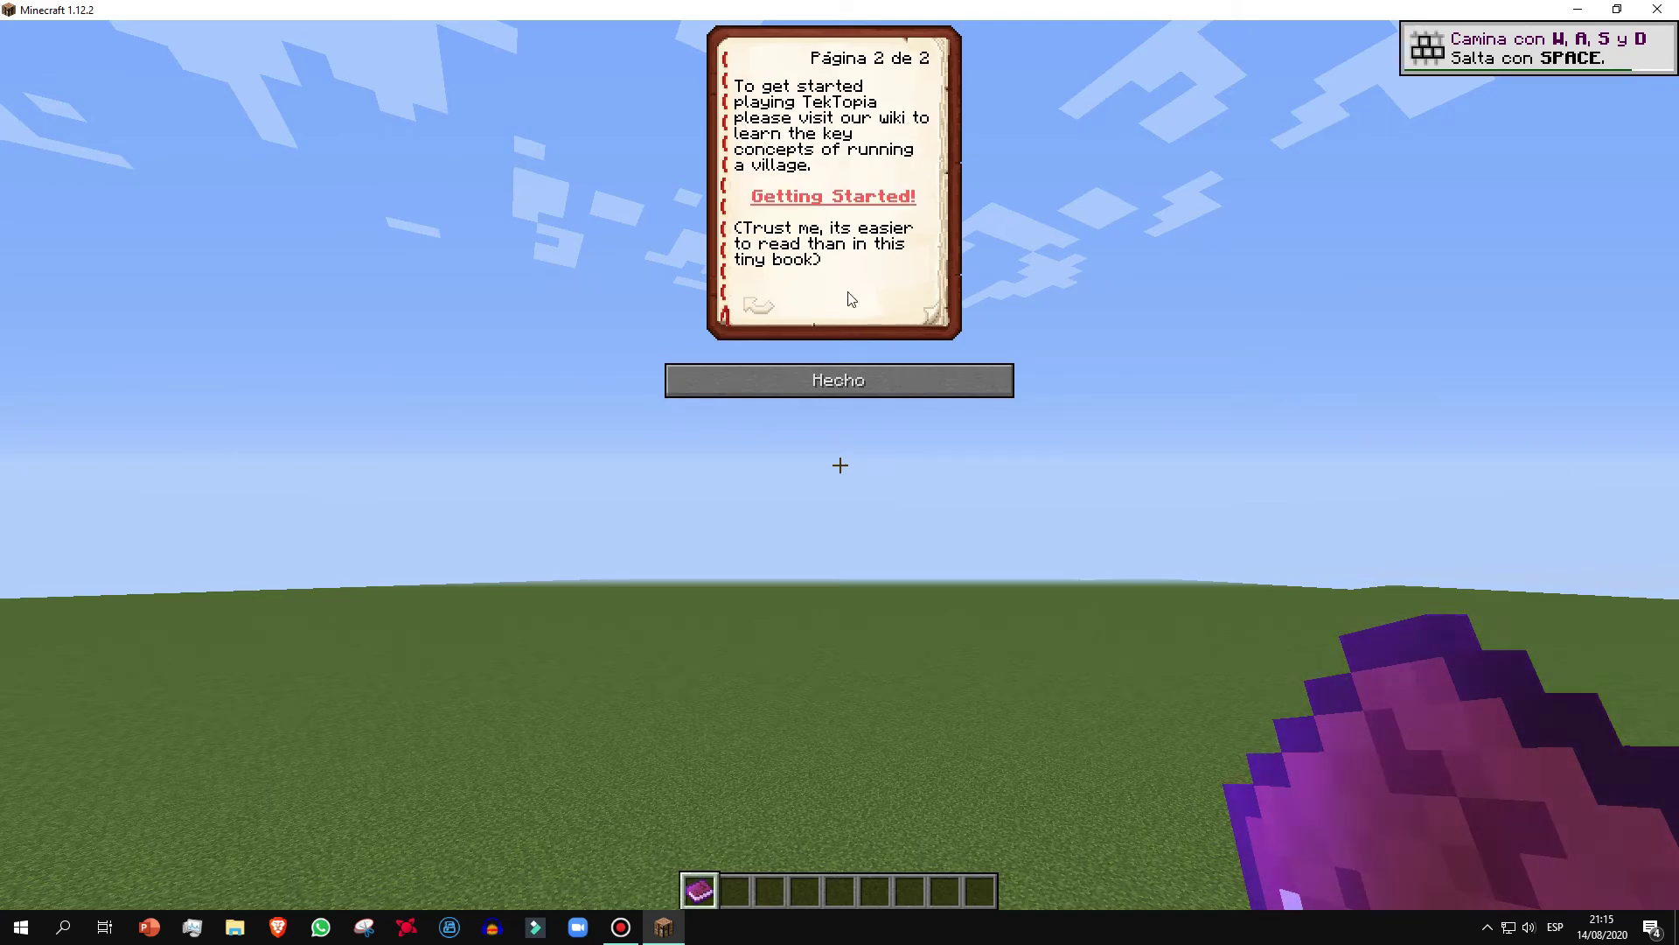
{"action": "left_click", "coordinate": [759, 301]}
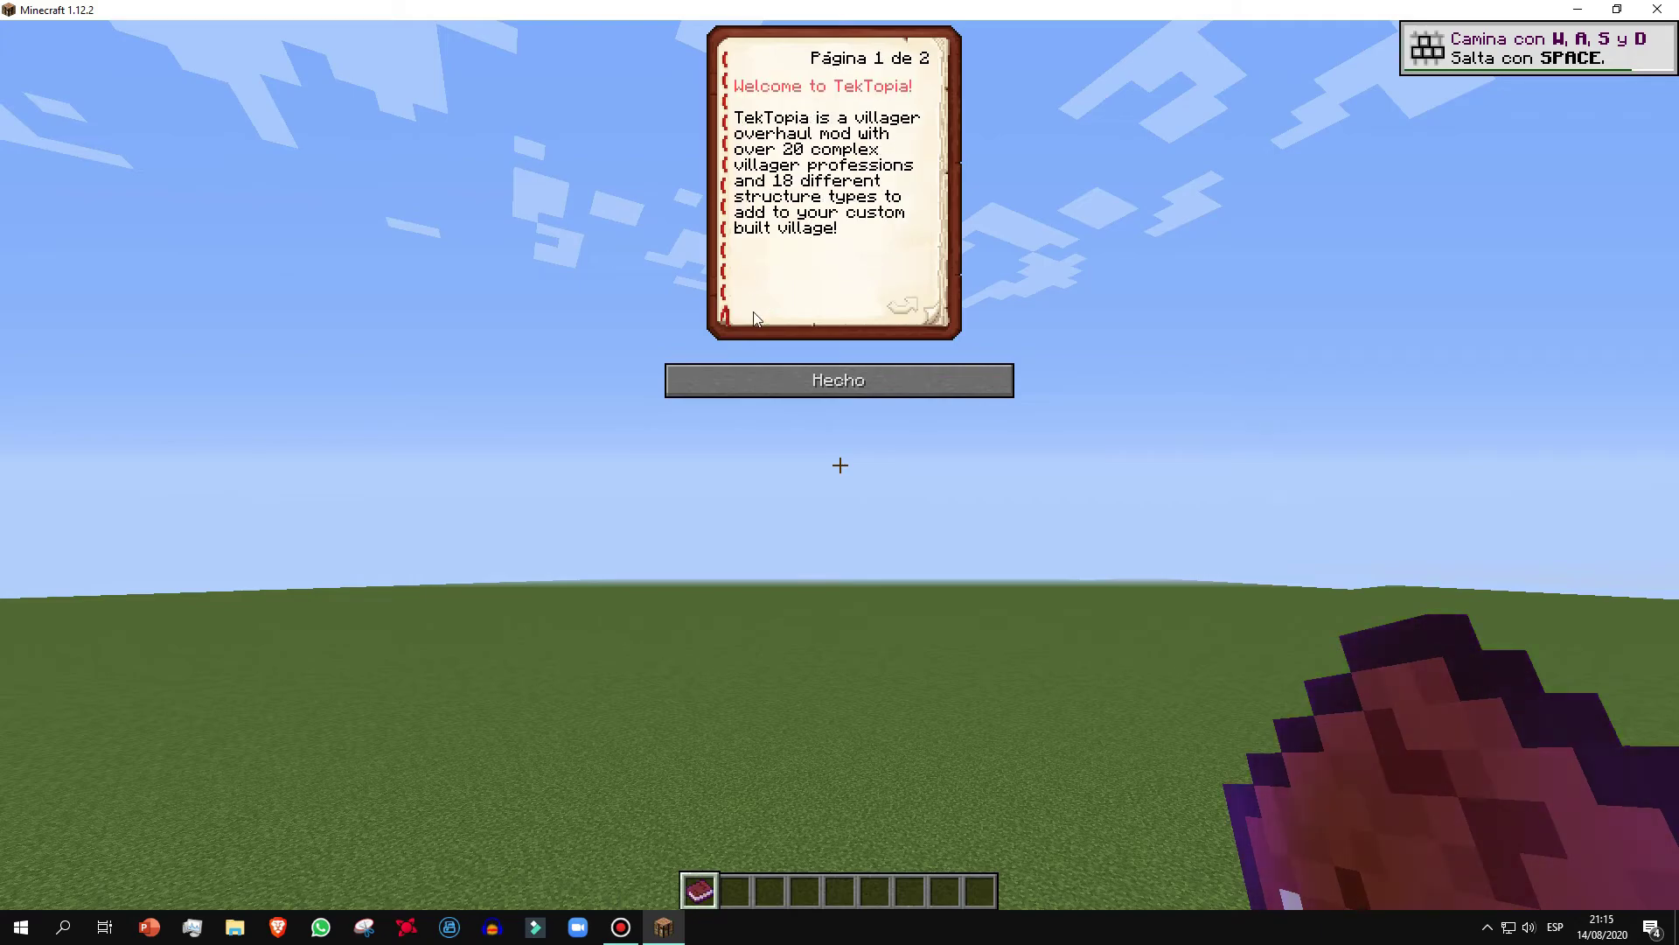
{"action": "left_click", "coordinate": [910, 313]}
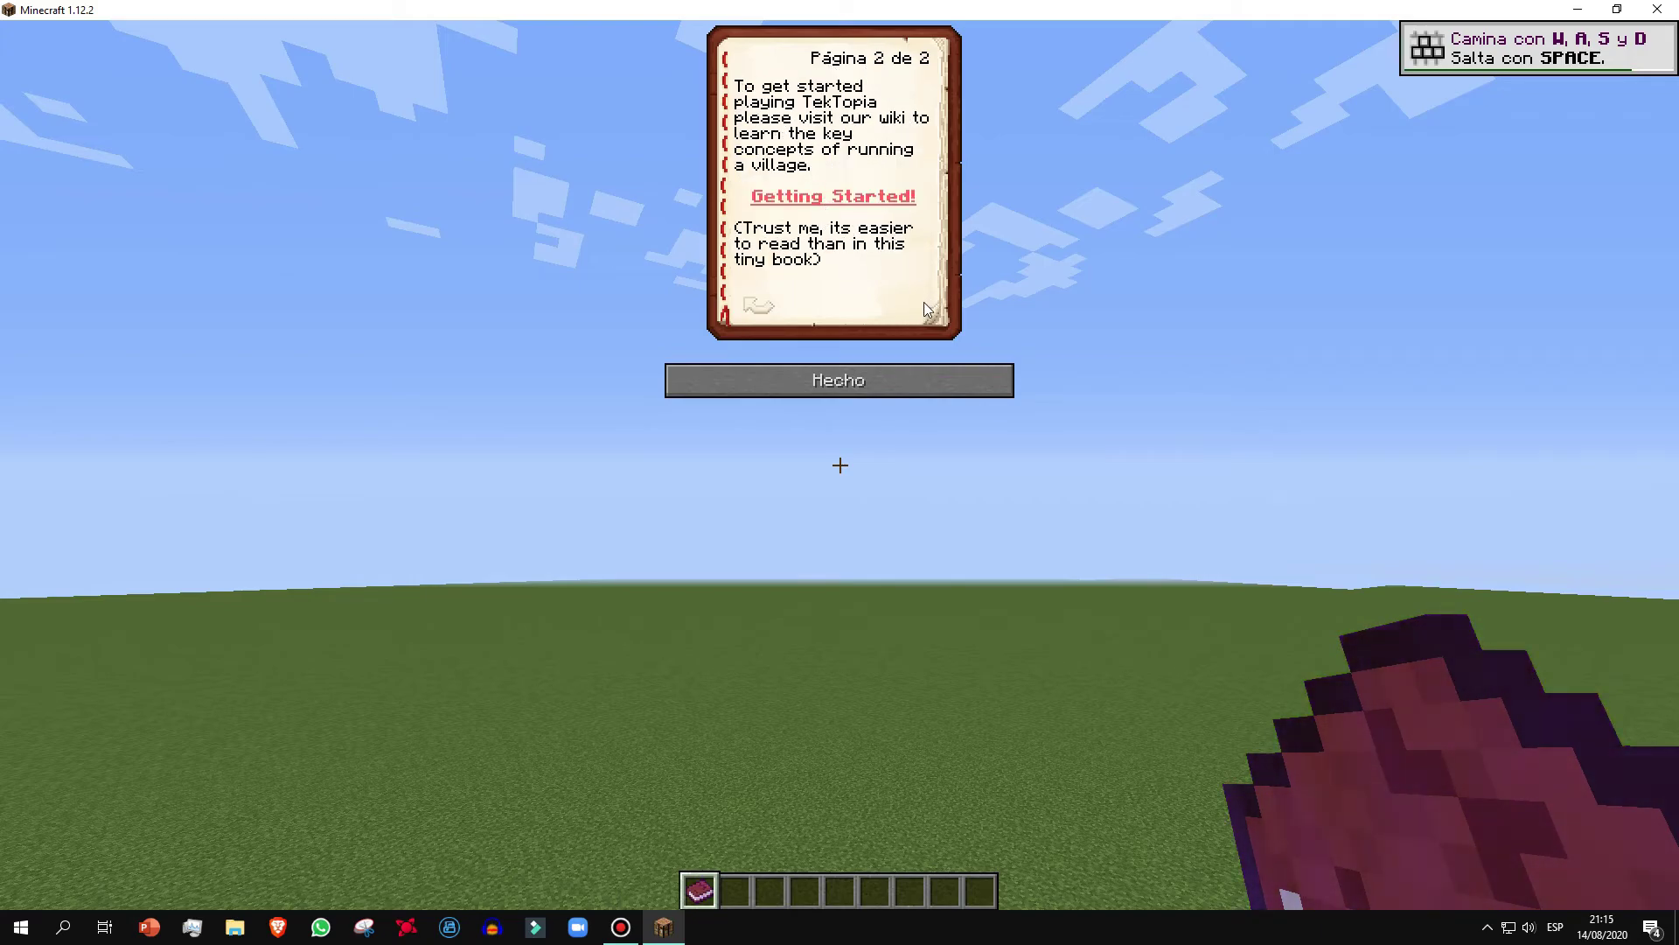